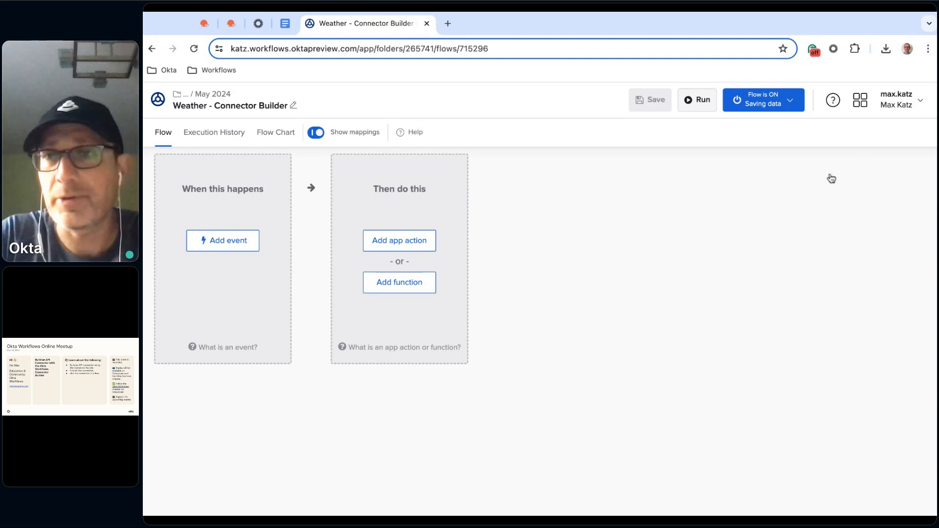
# Open the Connector Builder from the Weather - Connector Builder flow
pyautogui.click(860, 102)
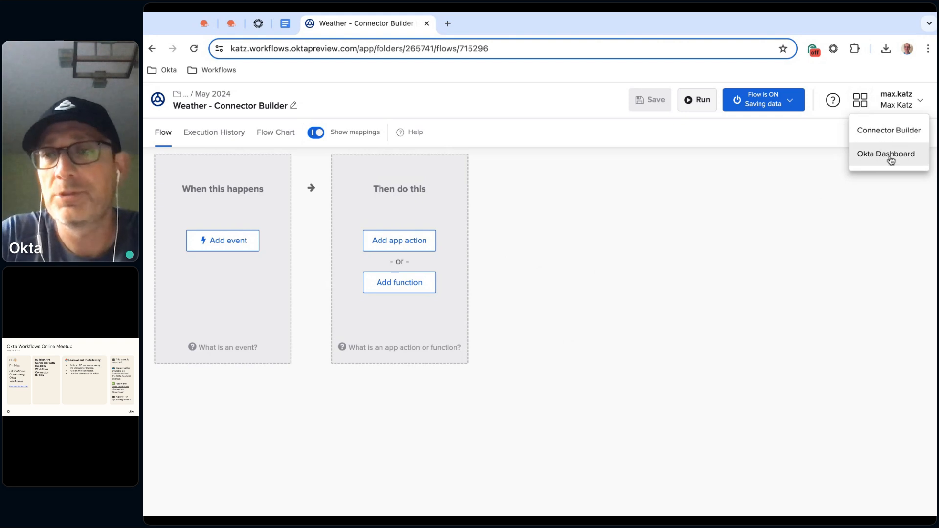
pyautogui.click(882, 133)
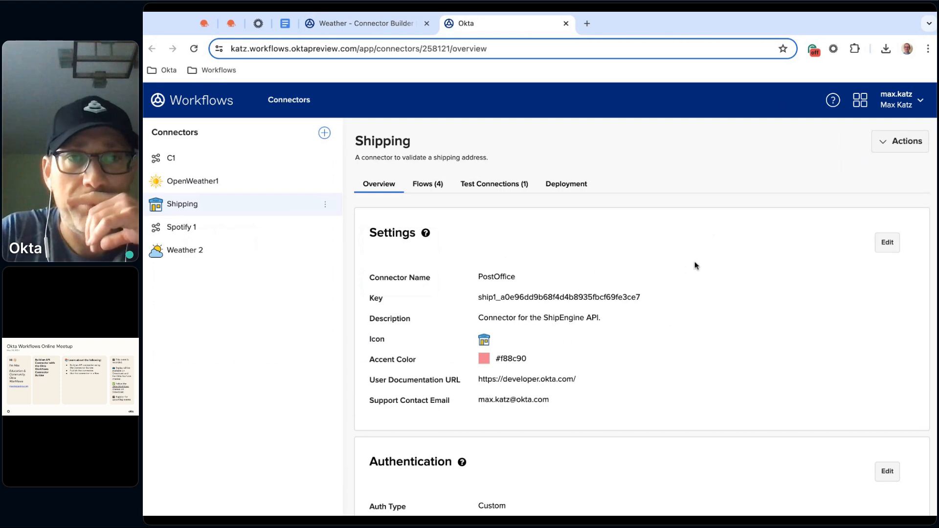
# Return to the Weather - Connector Builder flow and browse the unfiltered list of connectors available for an app action
pyautogui.click(371, 25)
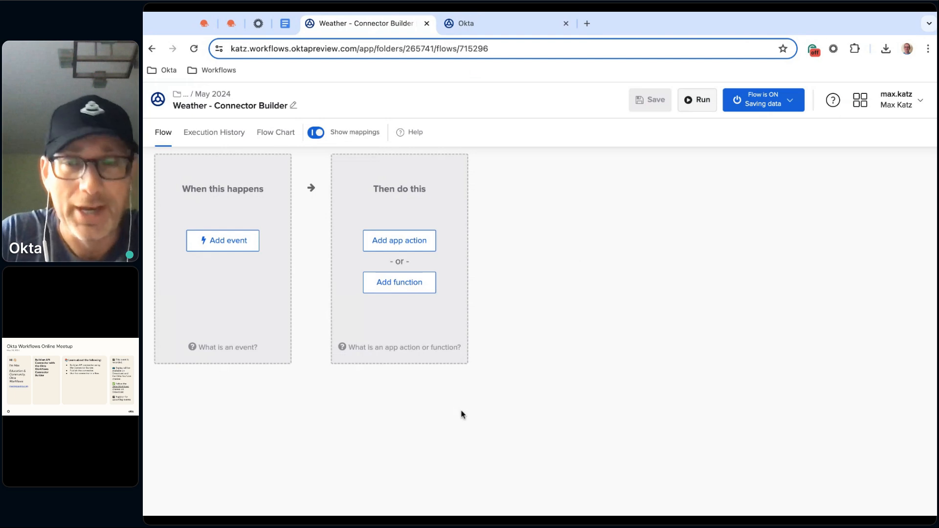
pyautogui.click(409, 246)
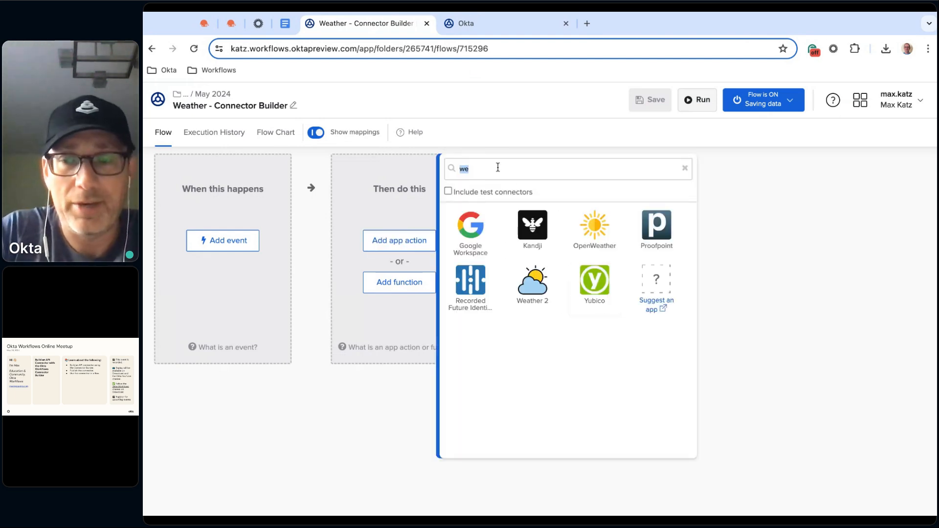
pyautogui.press('BackSpace')
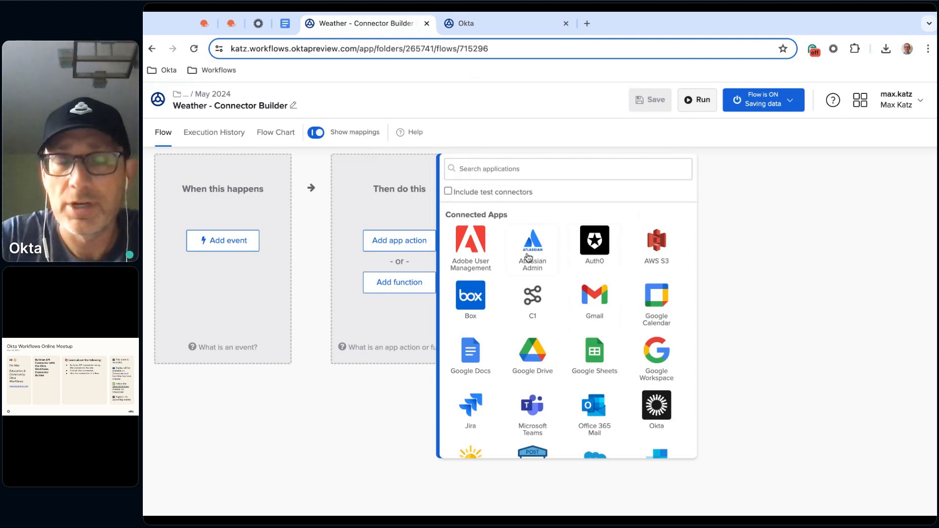
pyautogui.scroll(-2, 594, 264)
pyautogui.scroll(-6, 595, 265)
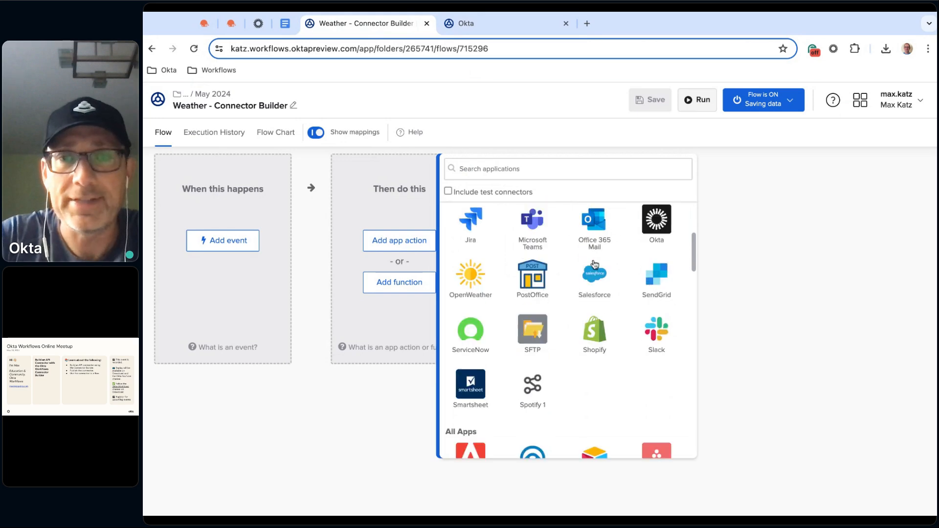
pyautogui.scroll(8, 595, 245)
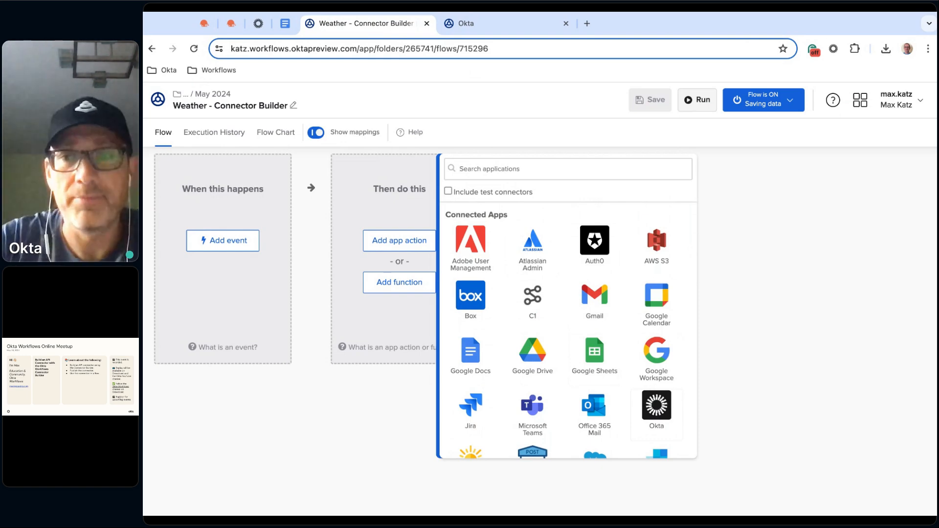
# Examine the actions offered by the Okta, Google Drive and Box connectors, and leave the app action picker without adding one
pyautogui.click(667, 406)
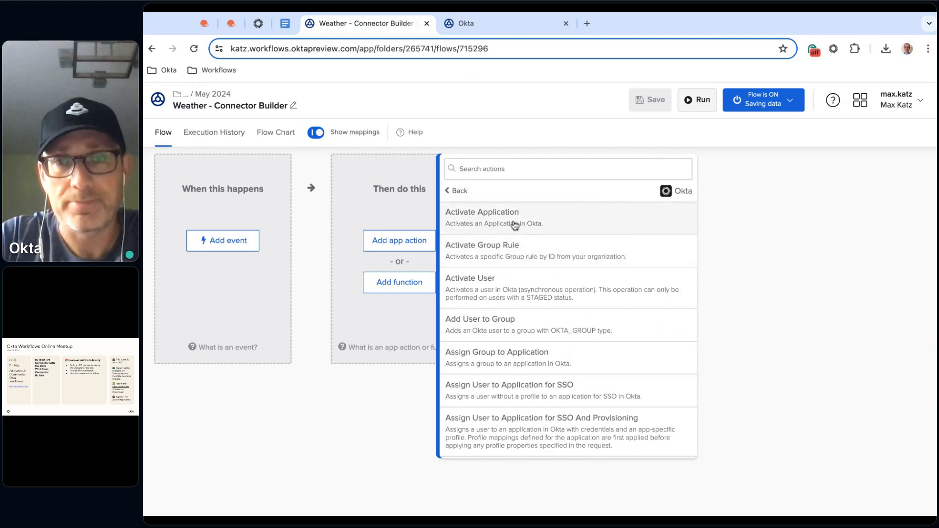
pyautogui.click(456, 186)
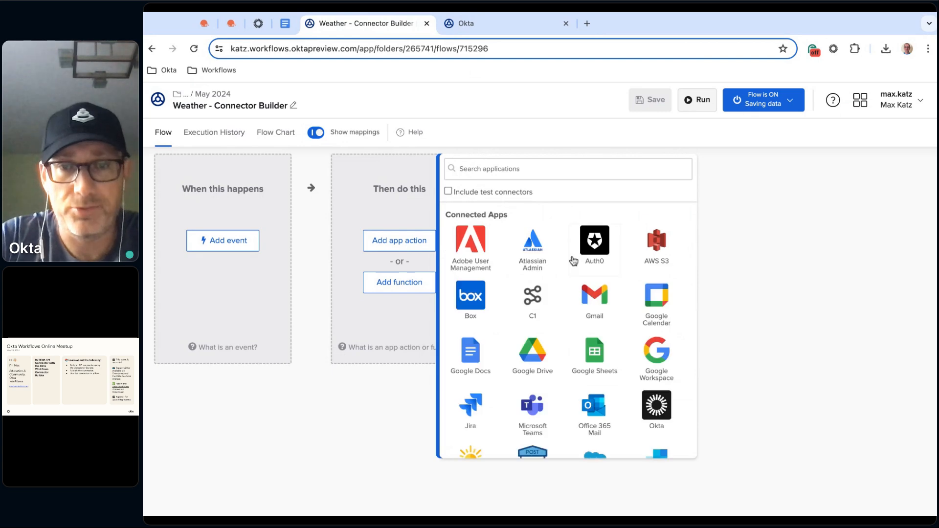
pyautogui.click(535, 357)
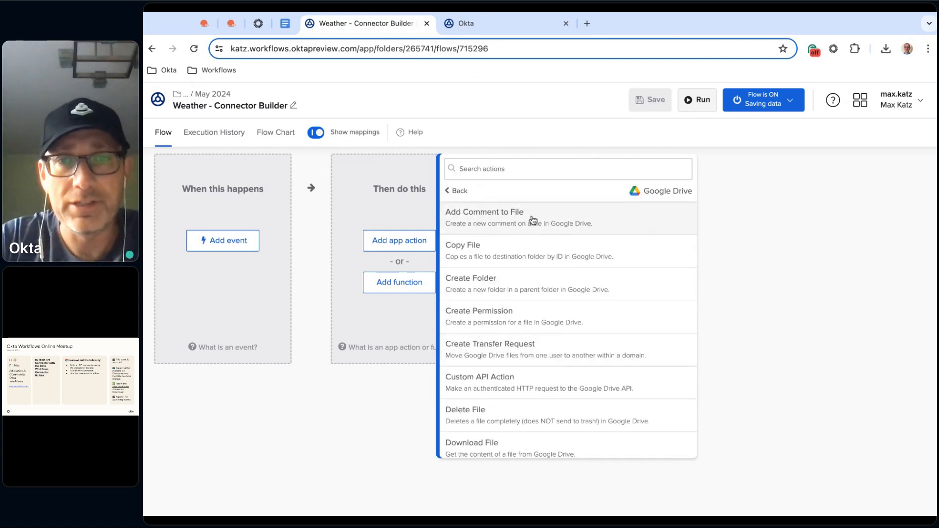
pyautogui.scroll(-2, 566, 266)
pyautogui.scroll(1, 567, 266)
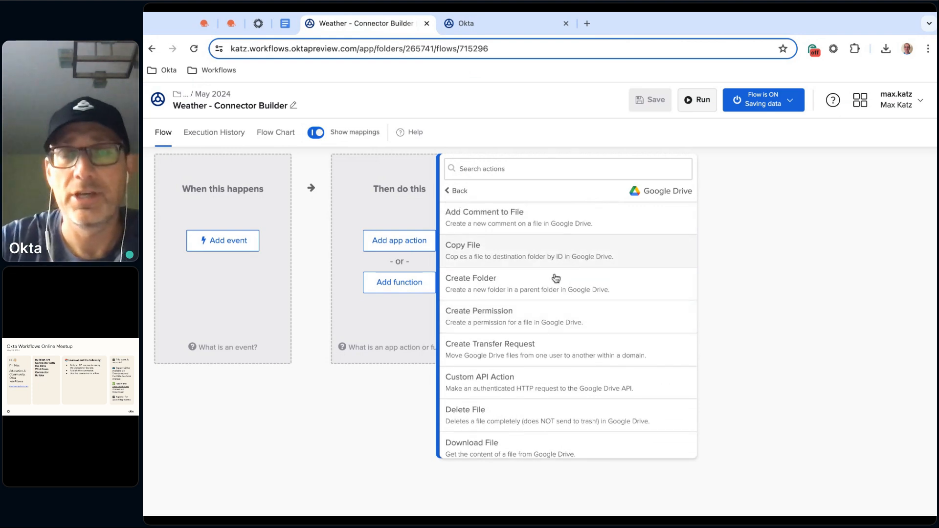
pyautogui.scroll(-2, 586, 289)
pyautogui.scroll(1, 586, 289)
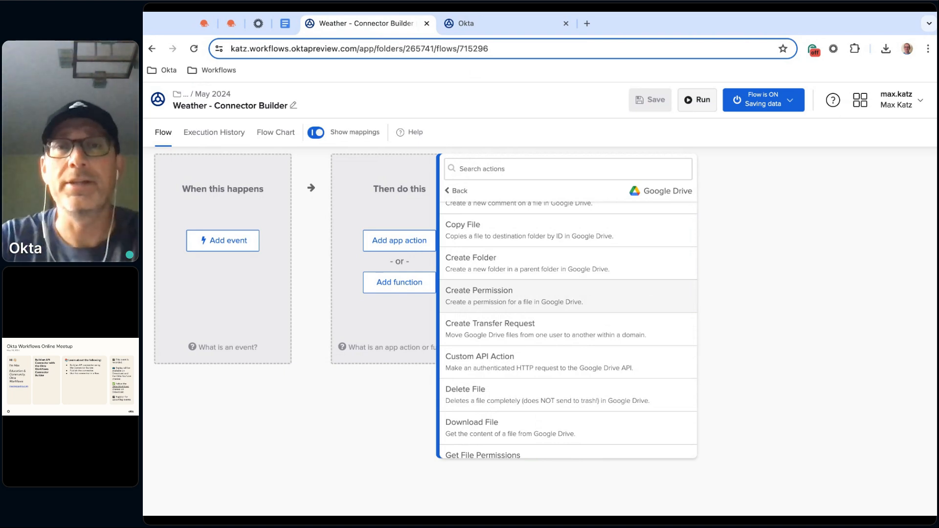
pyautogui.click(464, 194)
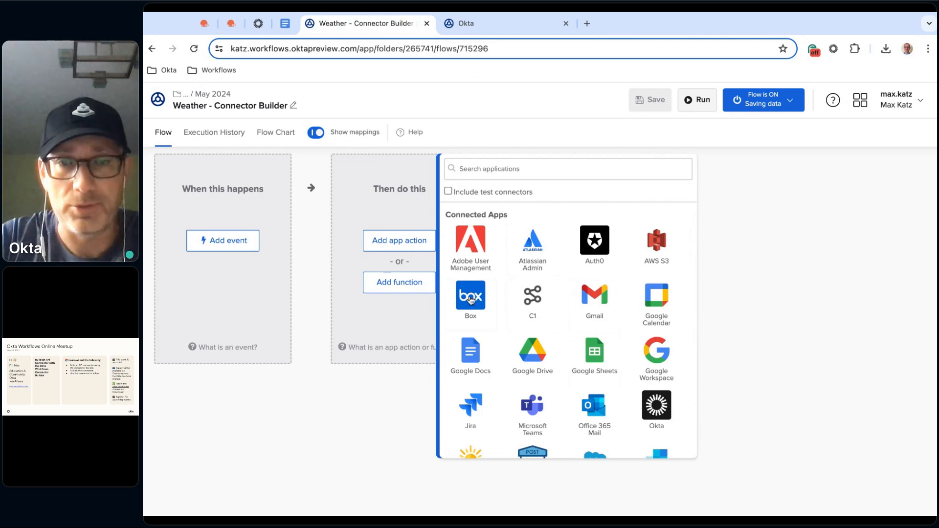
pyautogui.click(474, 298)
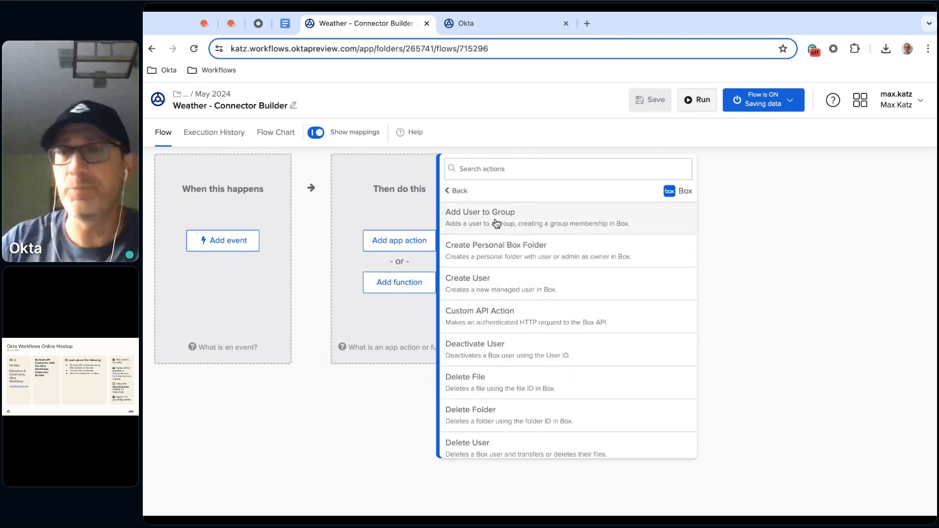
pyautogui.click(378, 386)
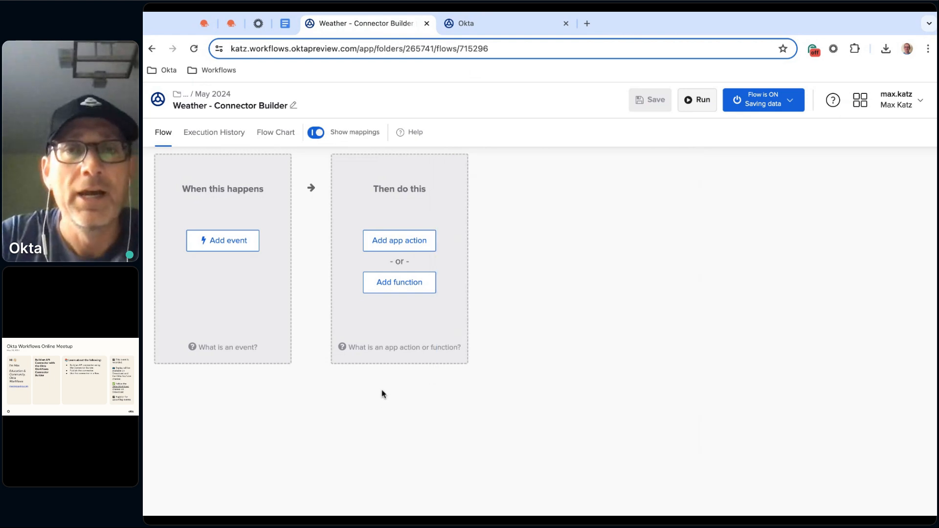
# View the API keys page of the OpenWeather account and return to the Connector Builder
pyautogui.click(495, 29)
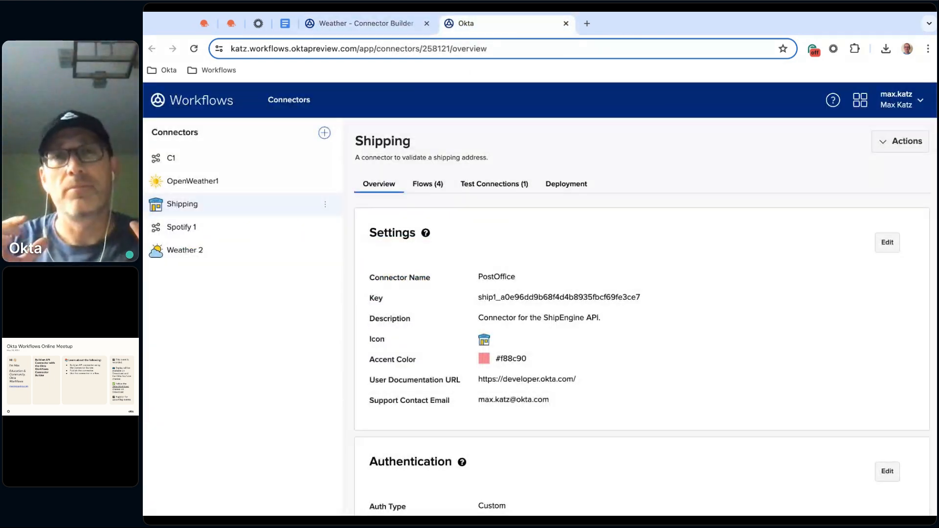
pyautogui.click(204, 22)
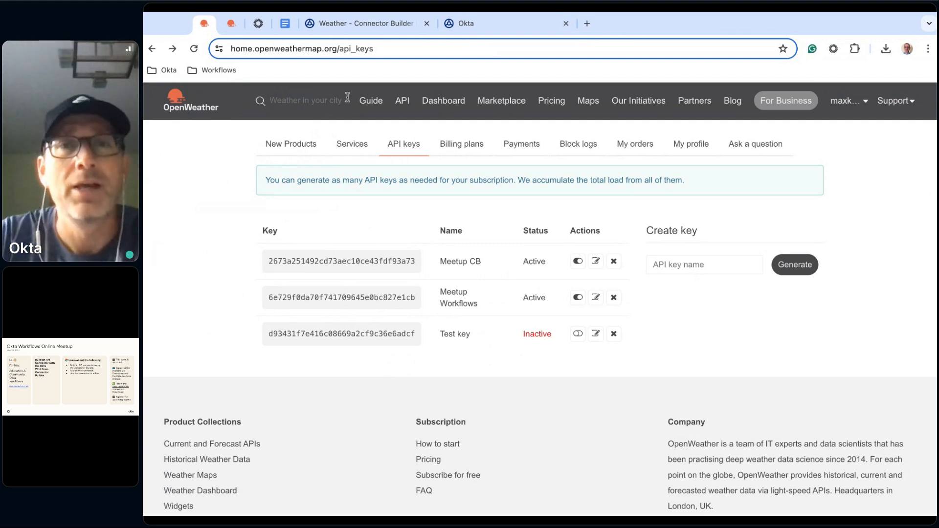
pyautogui.click(497, 21)
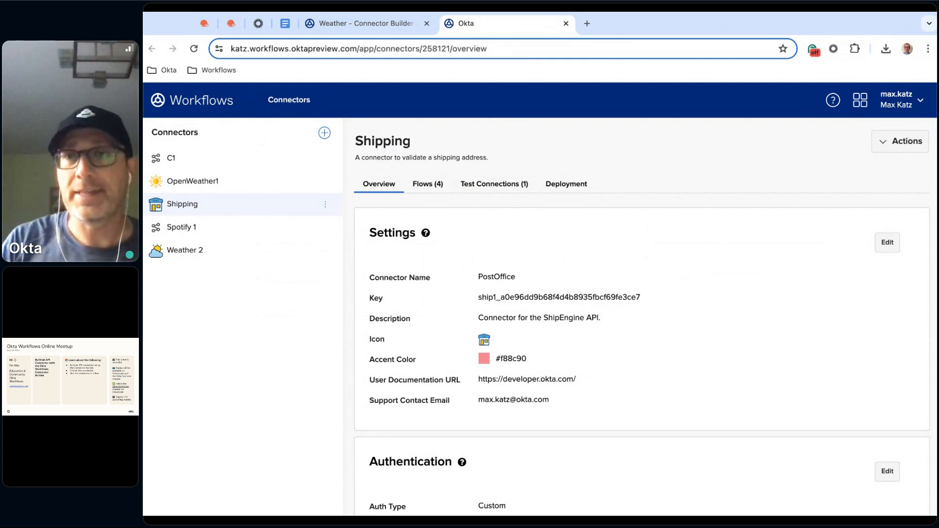
# Examine the introduction of the Okta blog tutorial on building a connector for the OpenWeather API
pyautogui.click(259, 20)
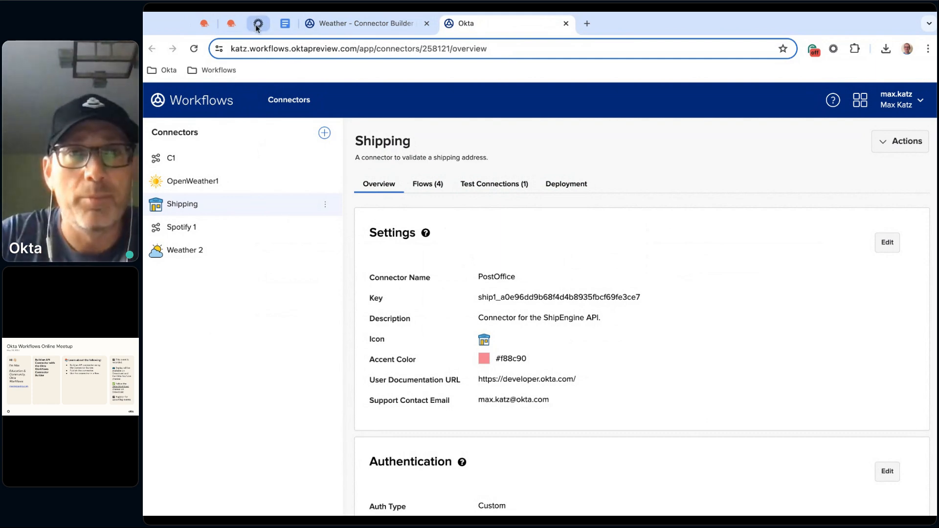
pyautogui.scroll(-2, 498, 230)
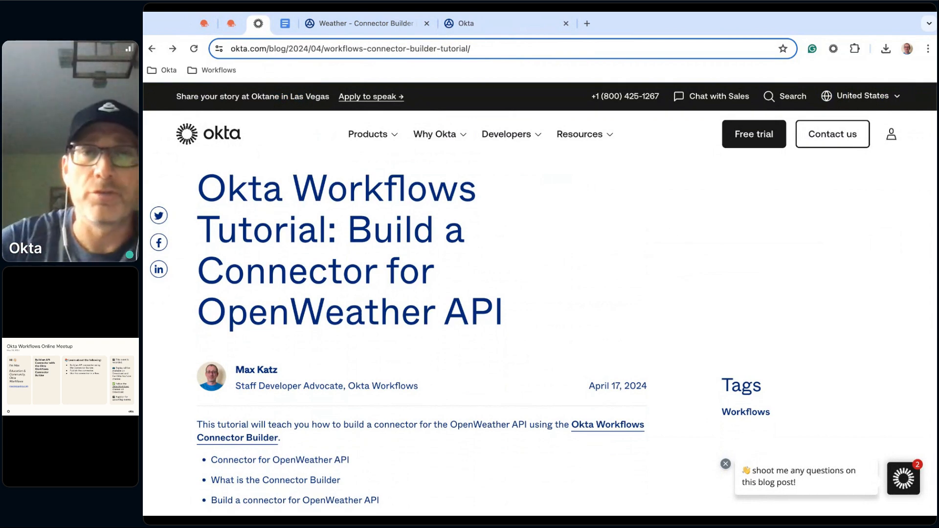
pyautogui.scroll(-3, 483, 343)
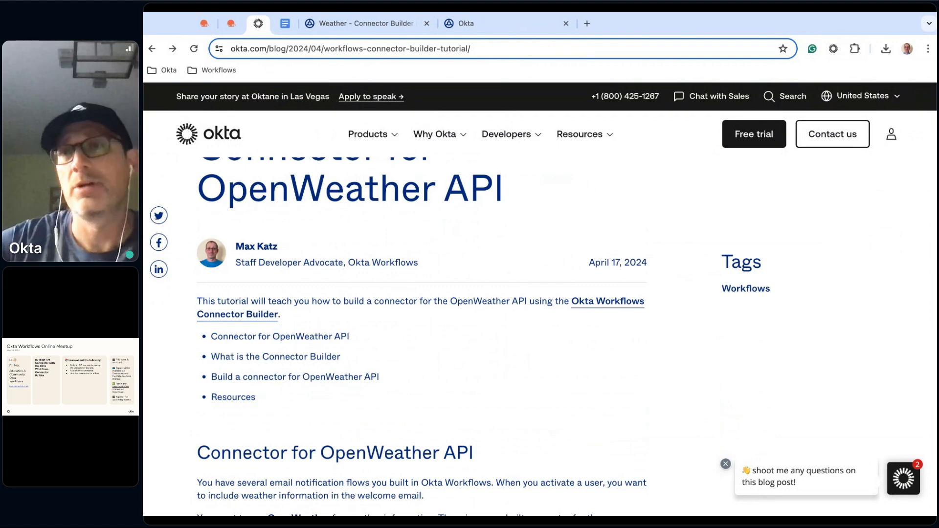
pyautogui.scroll(-3, 421, 314)
pyautogui.scroll(-5, 420, 313)
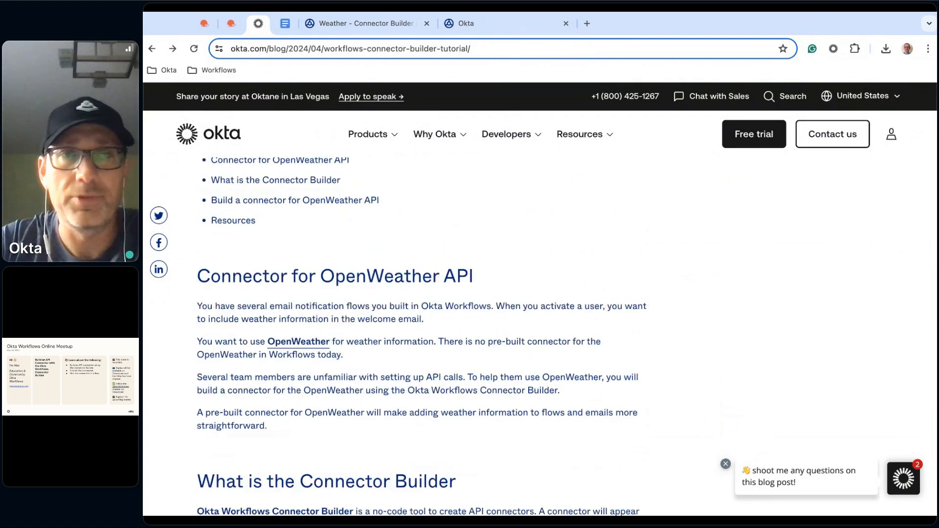
pyautogui.scroll(4, 420, 313)
pyautogui.scroll(3, 421, 313)
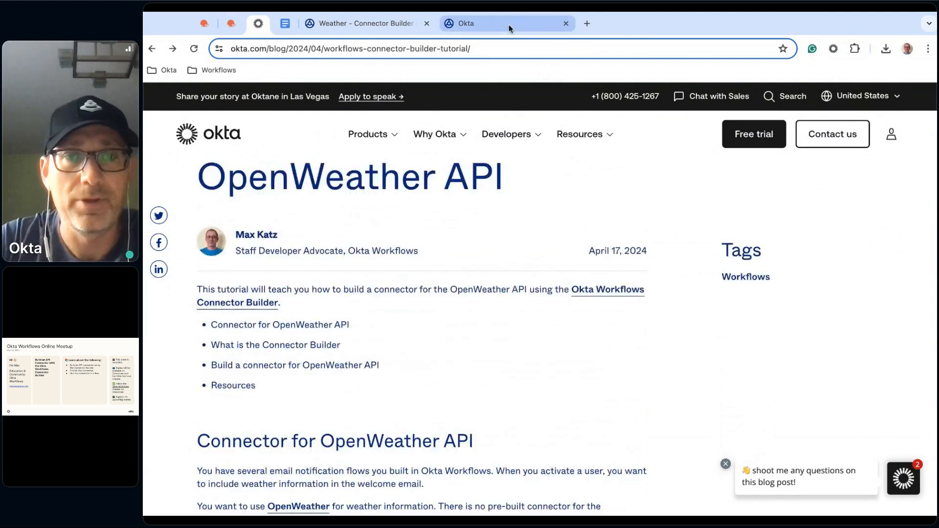
# Start a new connector in the Connector Builder and name it Weather 3
pyautogui.click(509, 25)
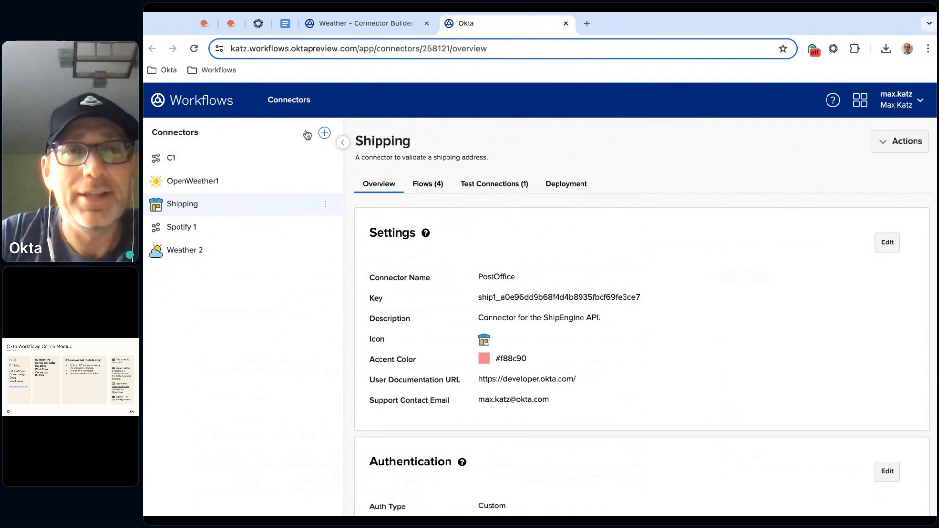
pyautogui.click(325, 134)
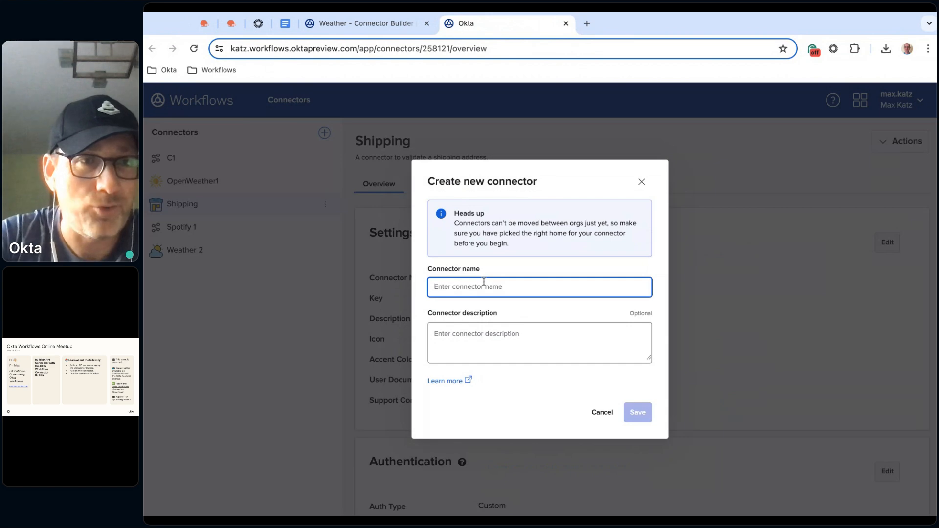
pyautogui.write('ater')
pyautogui.press('BackSpace')
pyautogui.press('BackSpace')
pyautogui.press('BackSpace')
pyautogui.write('he')
pyautogui.press('BackSpace')
pyautogui.write('r 3')
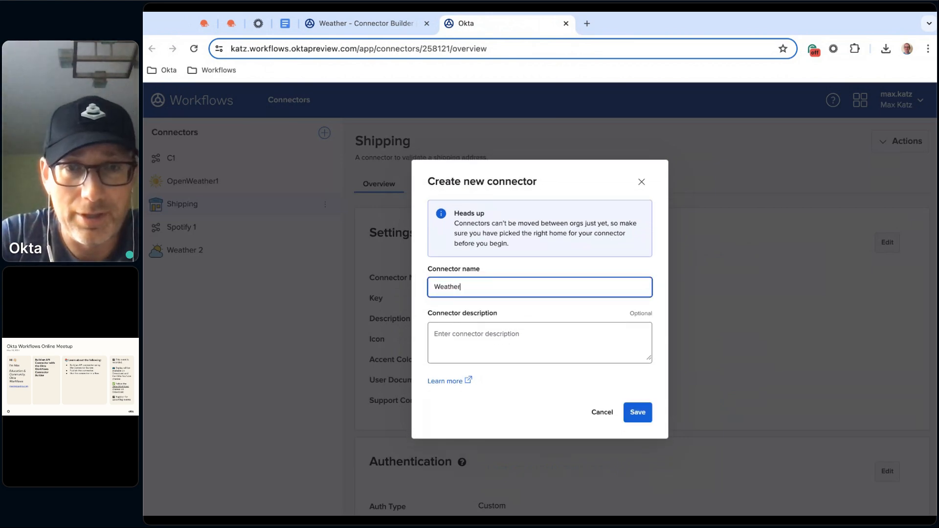
# Enter "Weather connector." as the new connector's description and save the connector
pyautogui.click(515, 331)
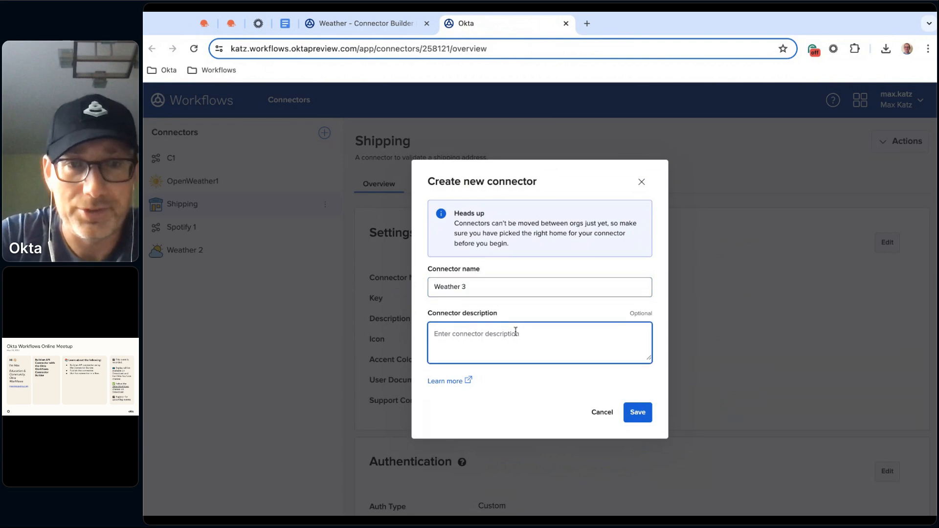
pyautogui.write('Weather')
pyautogui.press('BackSpace')
pyautogui.press('BackSpace')
pyautogui.press('BackSpace')
pyautogui.press('BackSpace')
pyautogui.press('BackSpace')
pyautogui.press('BackSpace')
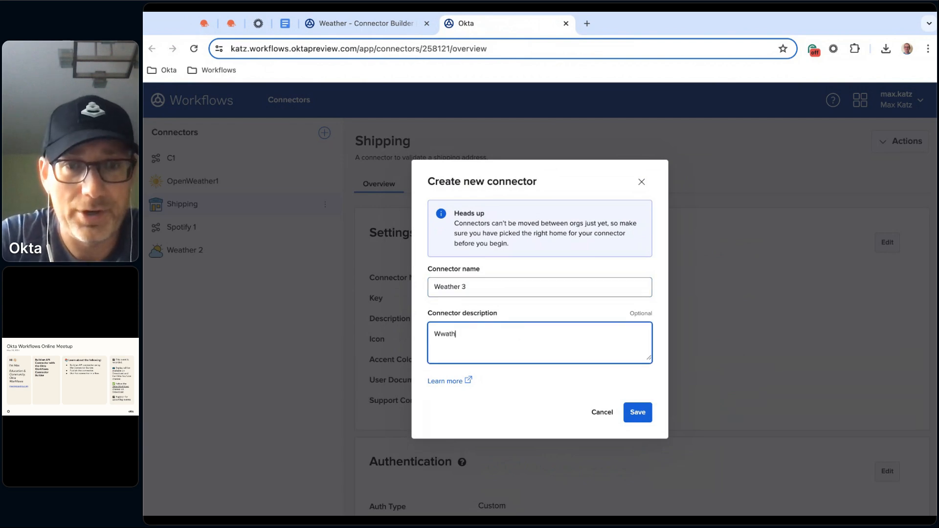
pyautogui.write('eather connector.')
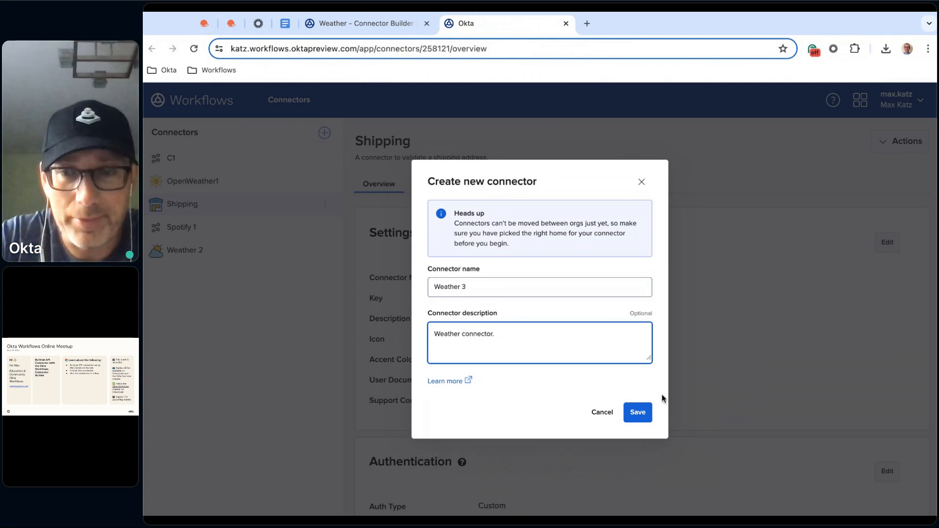
pyautogui.click(642, 414)
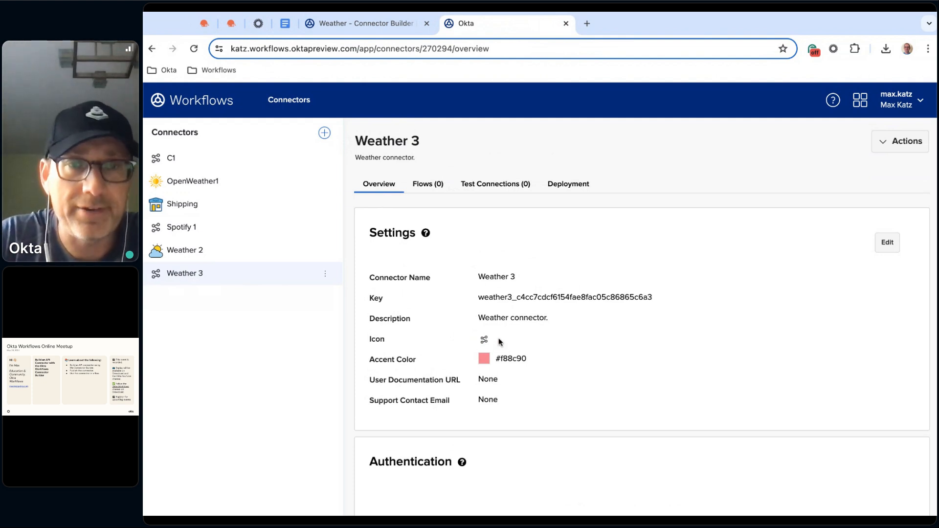
# Review the Weather 3 connector's flows, test connections and deployment pages, and its overview down to the Authentication section
pyautogui.click(429, 186)
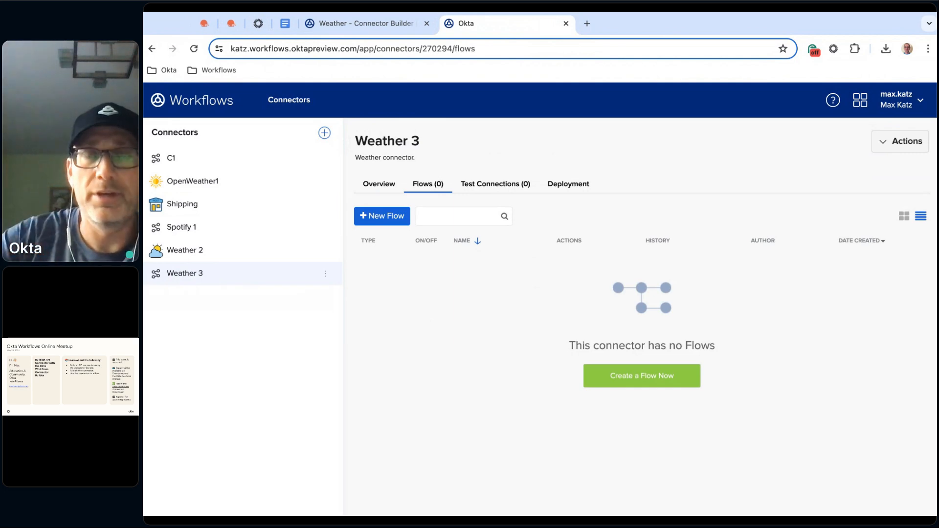
pyautogui.click(510, 190)
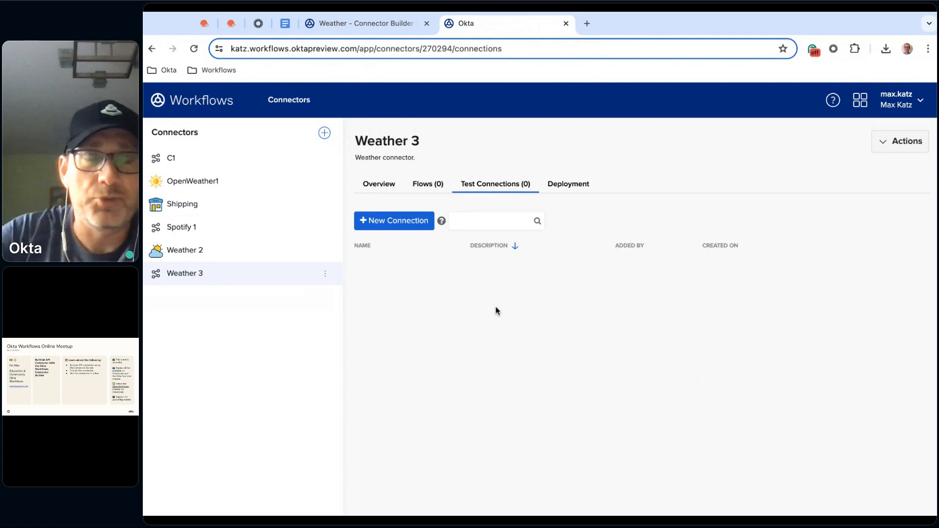
pyautogui.click(578, 190)
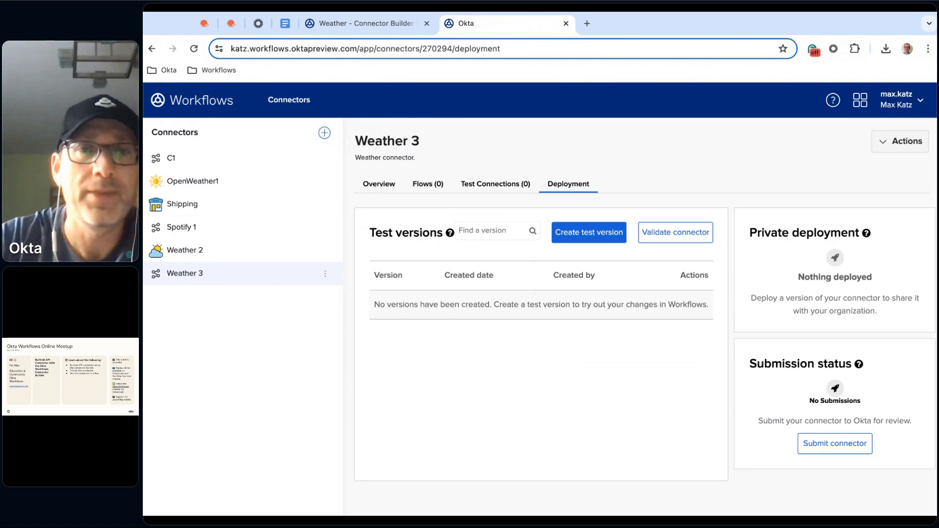
pyautogui.click(374, 184)
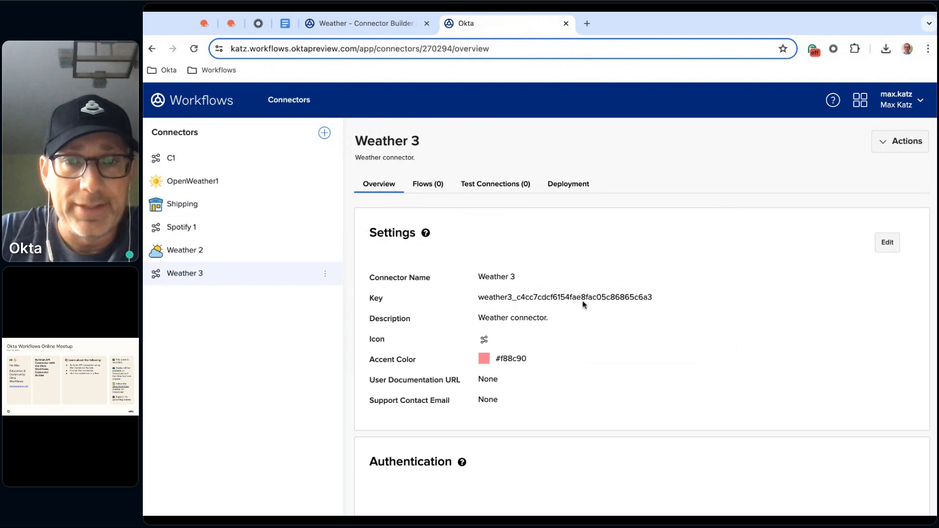
pyautogui.scroll(-3, 583, 304)
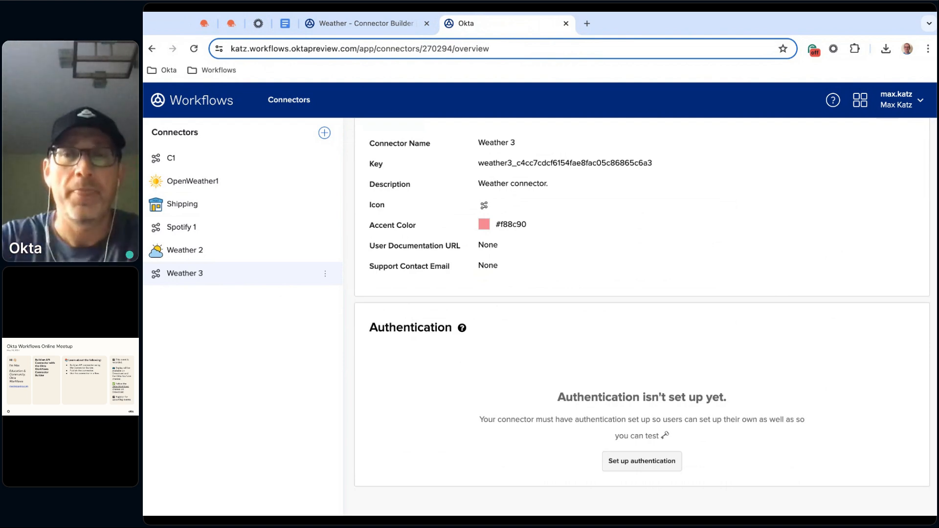
# Set up authentication for the Weather 3 connector with the auth type Custom
pyautogui.click(649, 462)
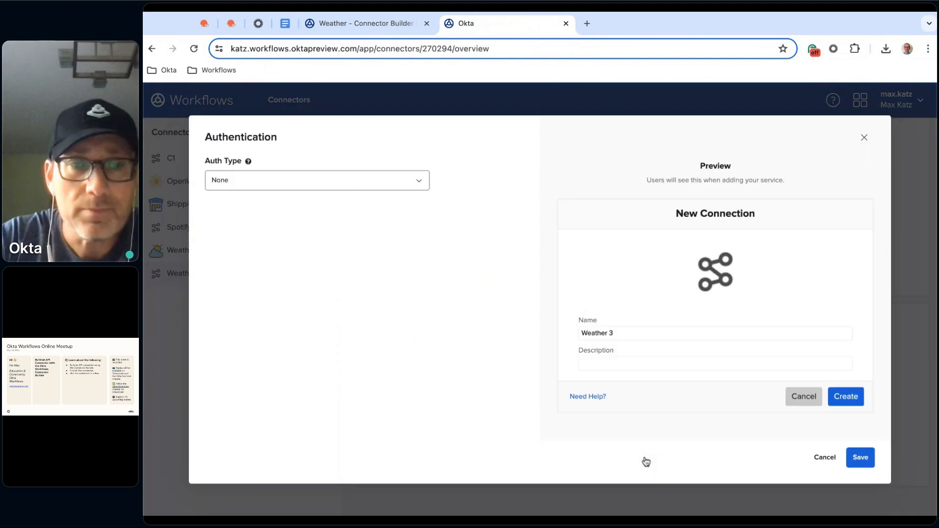
pyautogui.click(419, 182)
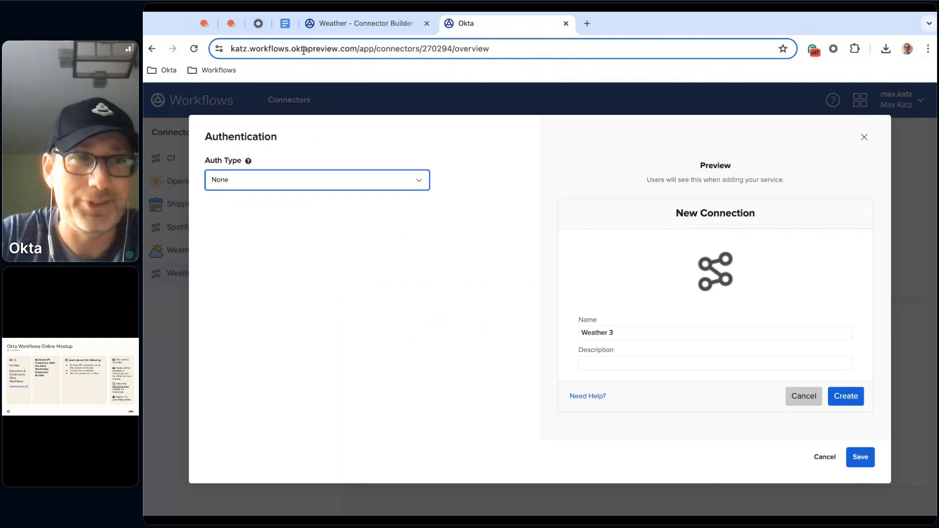
pyautogui.click(260, 25)
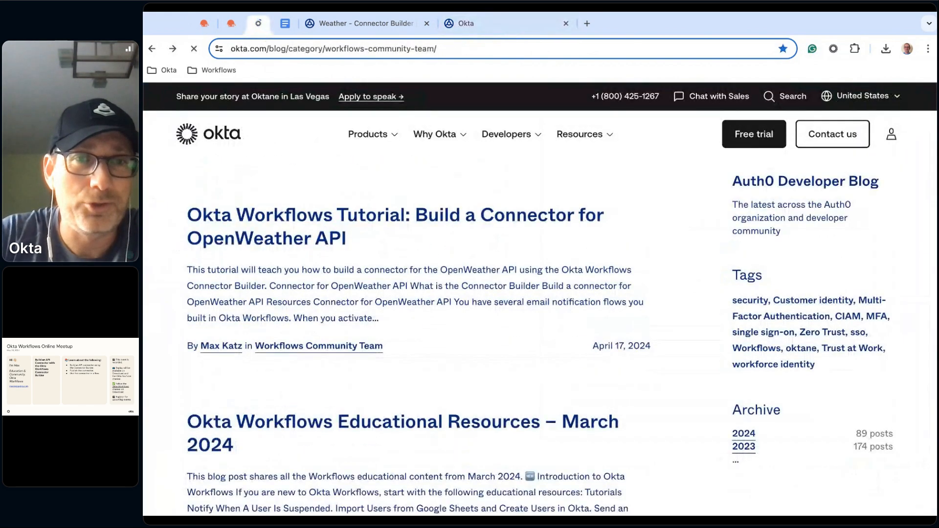
pyautogui.scroll(5, 498, 241)
pyautogui.scroll(2, 303, 336)
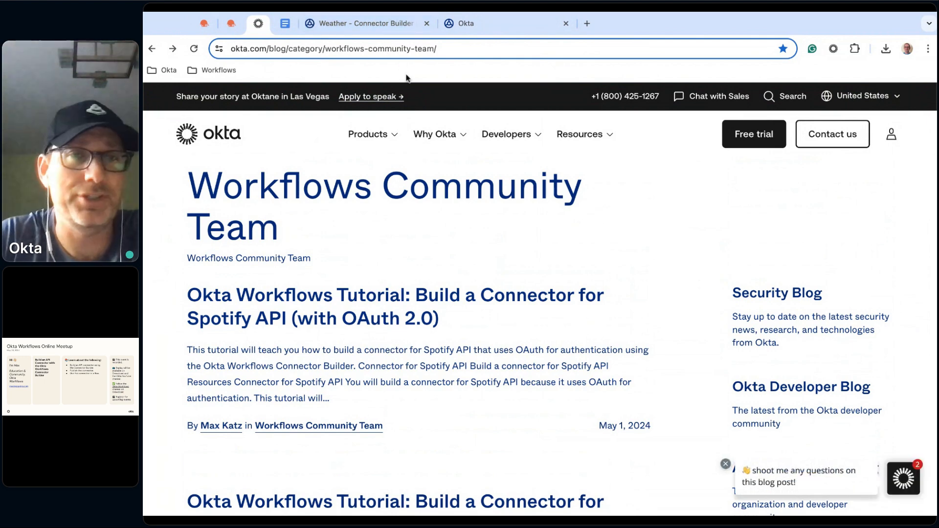
pyautogui.click(500, 29)
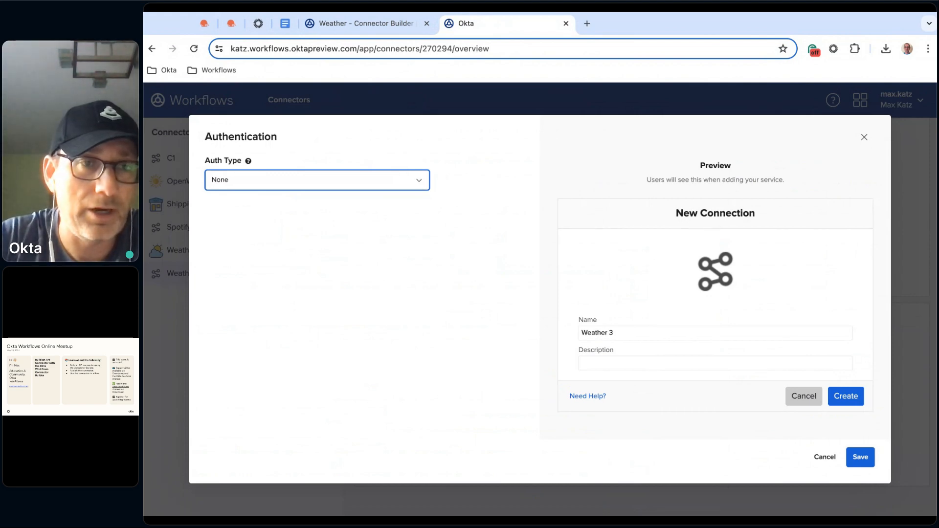
pyautogui.click(245, 225)
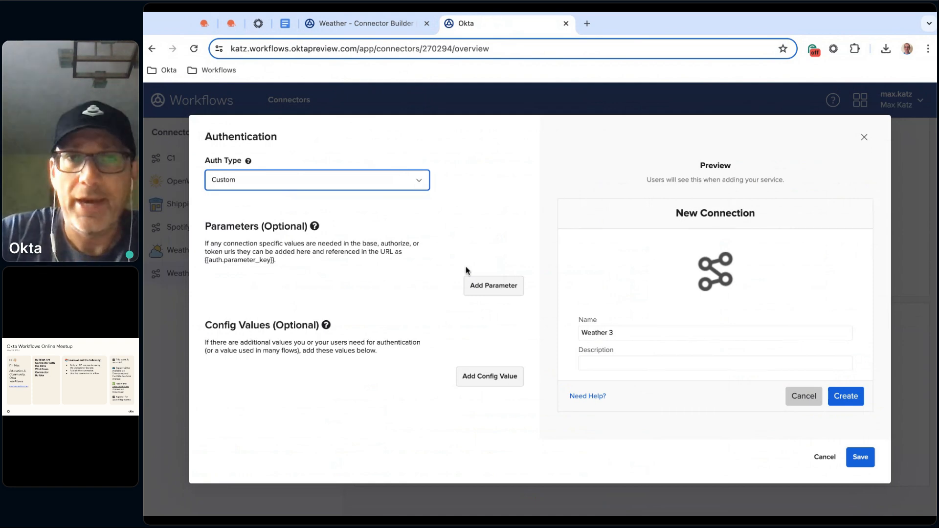
# Add an authentication parameter with the label "API Key" and the key "appid"
pyautogui.click(496, 289)
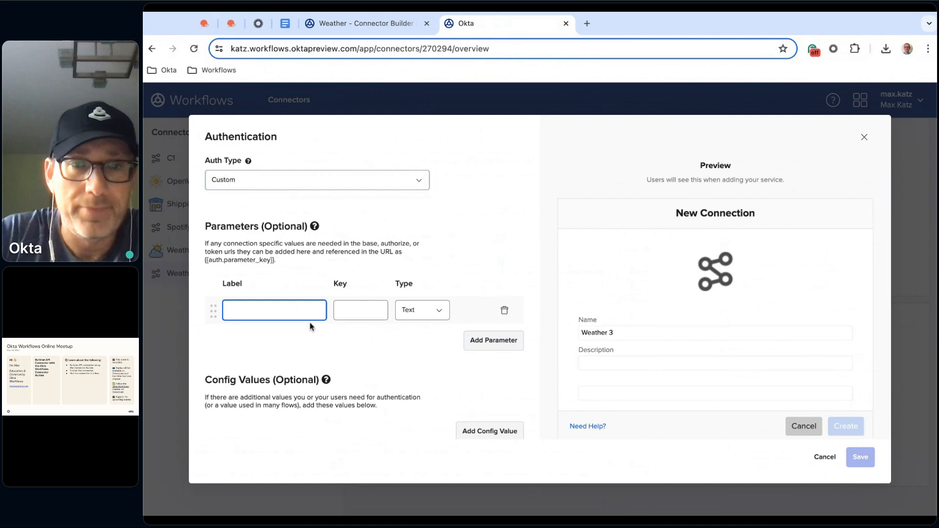
pyautogui.write('A')
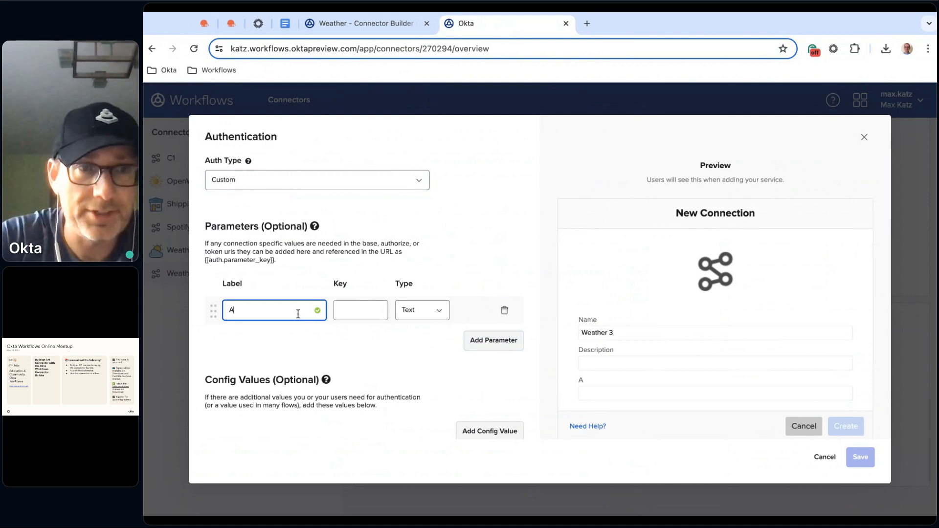
pyautogui.write('PI Key')
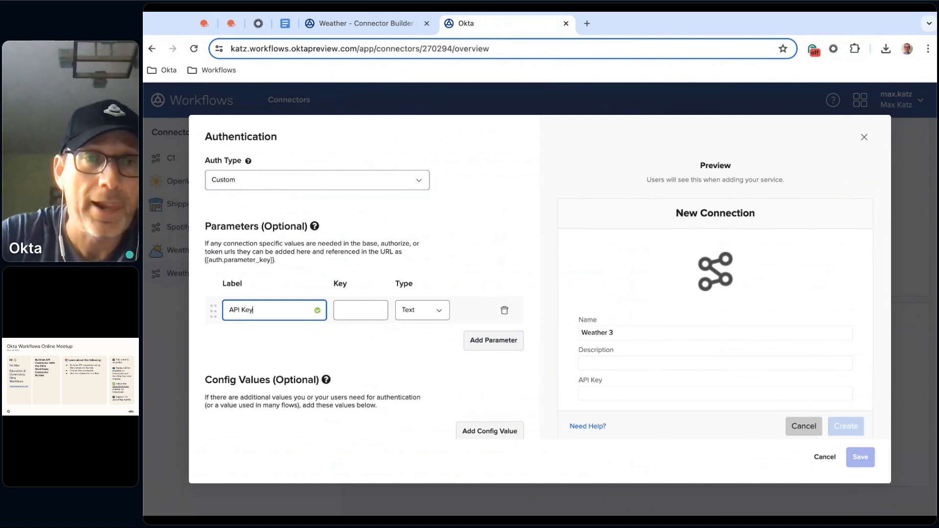
pyautogui.click(375, 314)
pyautogui.write('appid')
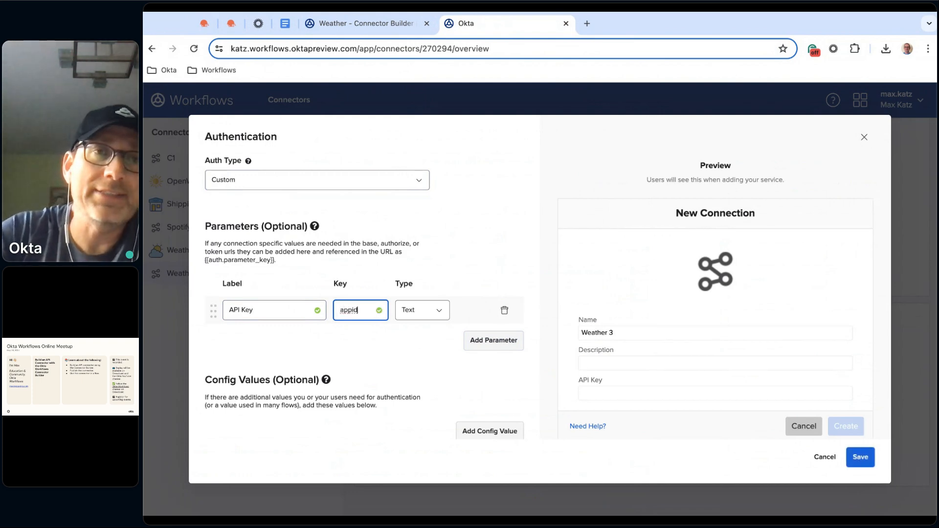
# Examine the OpenWeather API keys page and the One Call API documentation for how the key is passed in a call
pyautogui.click(204, 24)
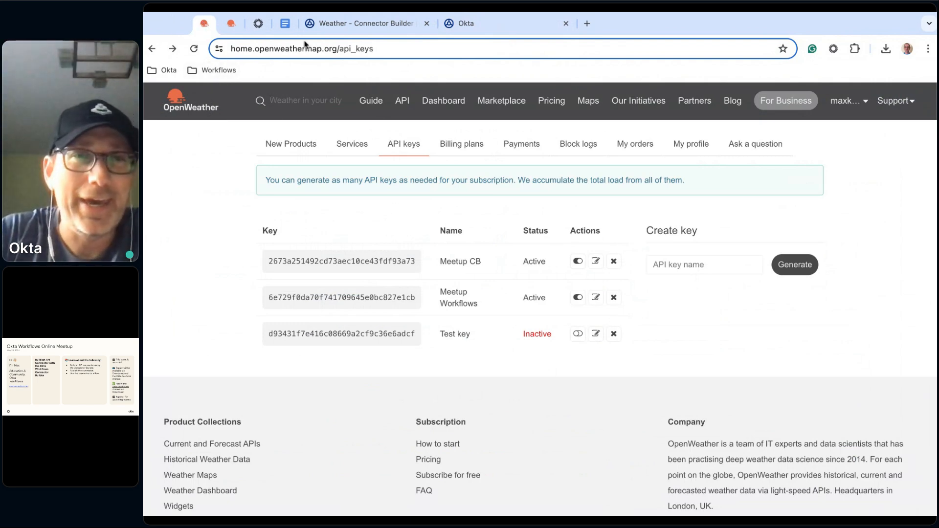
pyautogui.click(231, 25)
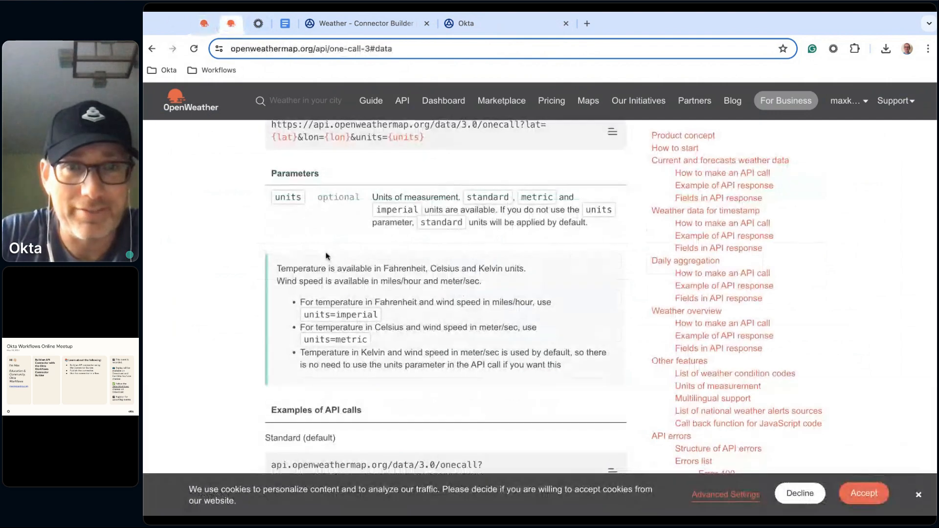
pyautogui.scroll(2, 326, 253)
pyautogui.scroll(1, 328, 256)
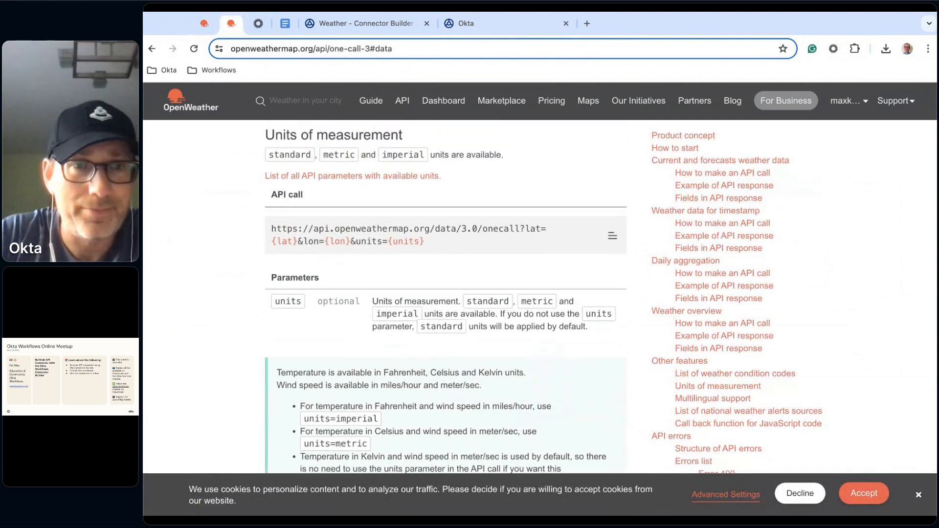
pyautogui.scroll(5, 446, 308)
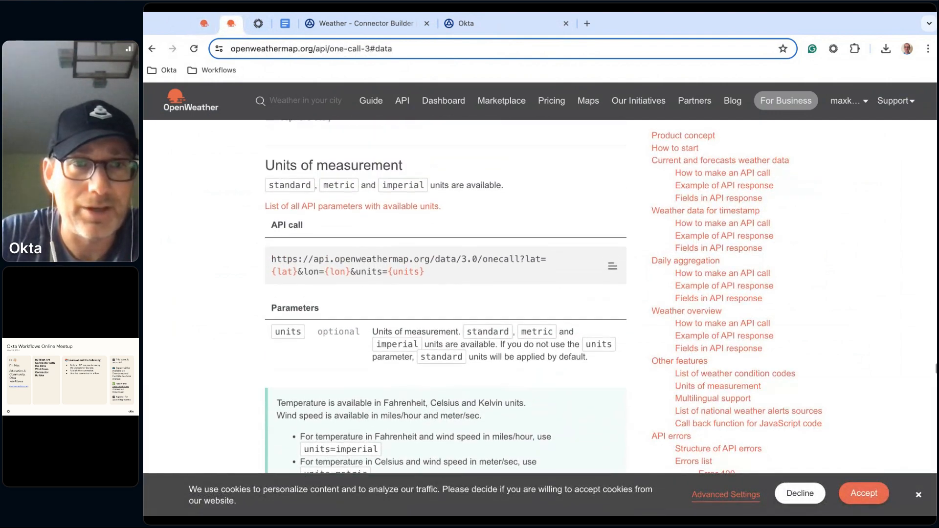
pyautogui.scroll(10, 464, 332)
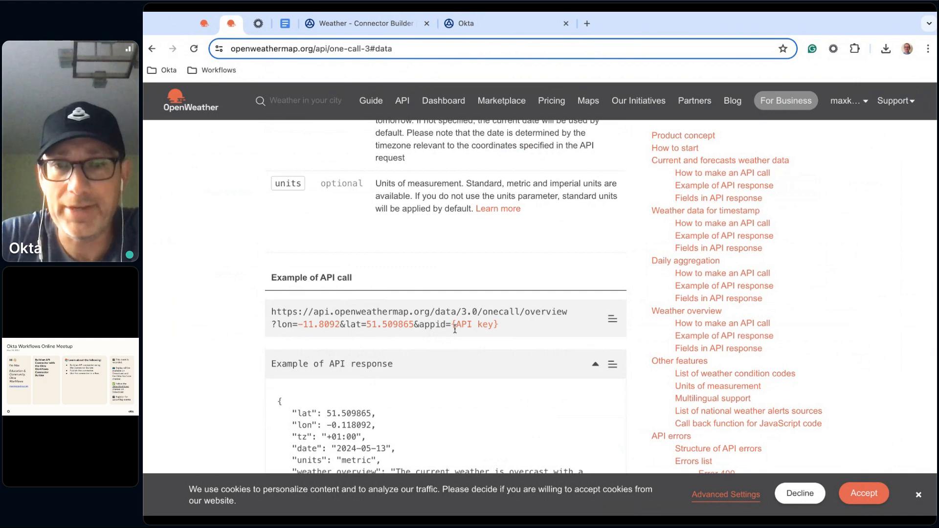
pyautogui.click(364, 23)
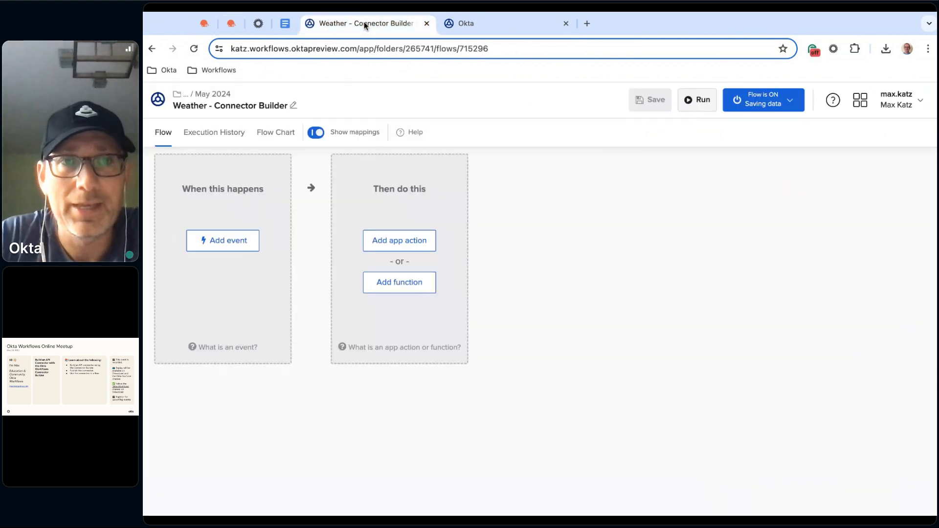
pyautogui.click(491, 26)
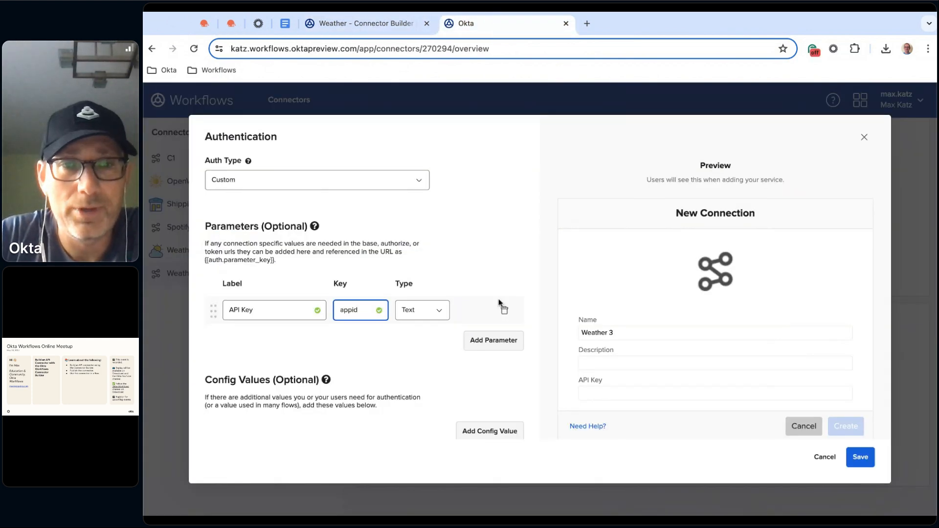
# Check the new connection preview and save the custom authentication settings
pyautogui.click(491, 274)
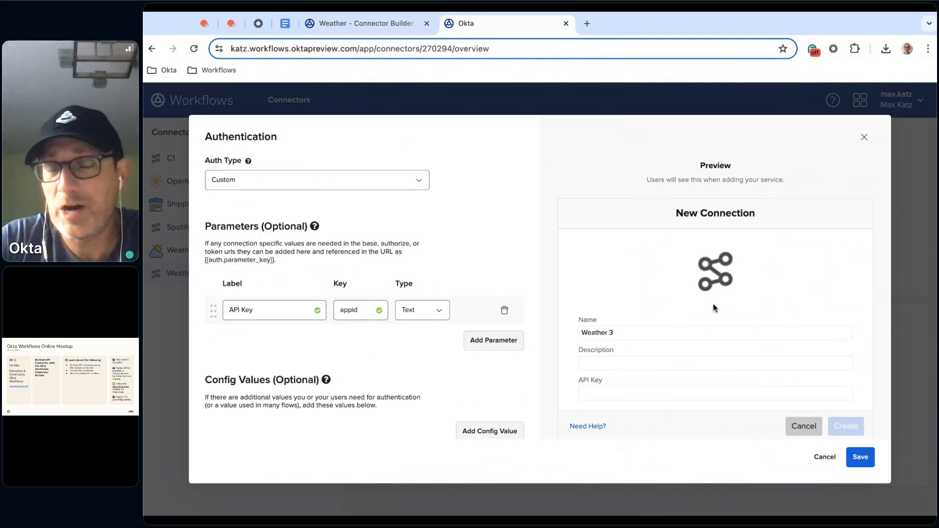
pyautogui.scroll(-2, 742, 324)
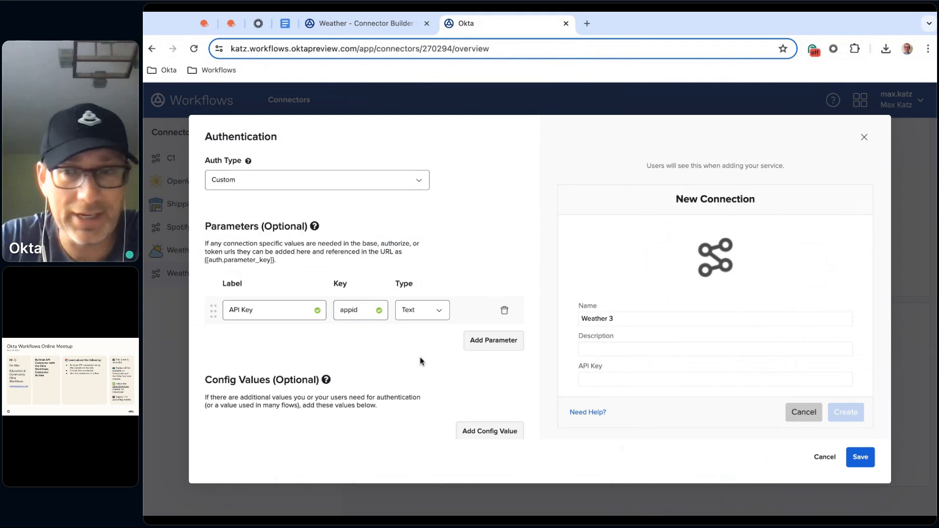
pyautogui.click(860, 458)
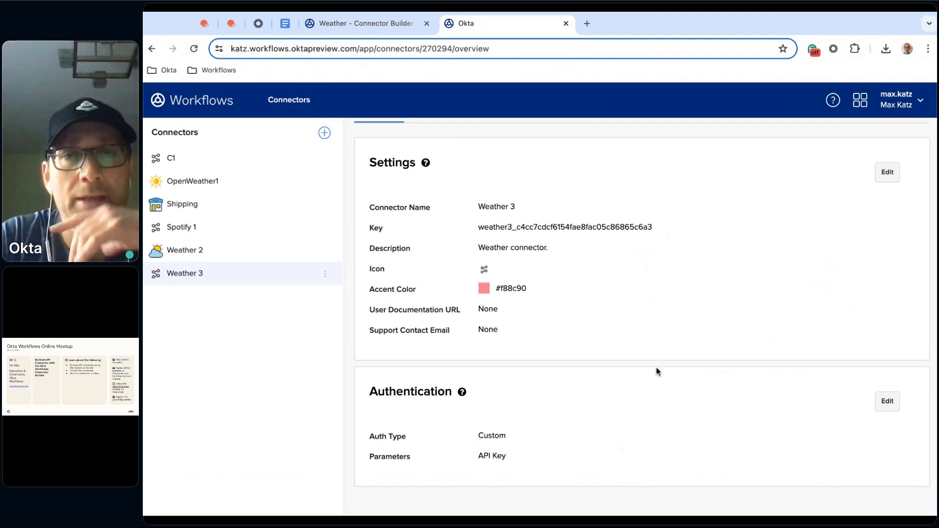
# Create a new flow in the Weather 3 connector and enter "httpHelper" as its name
pyautogui.scroll(1, 661, 370)
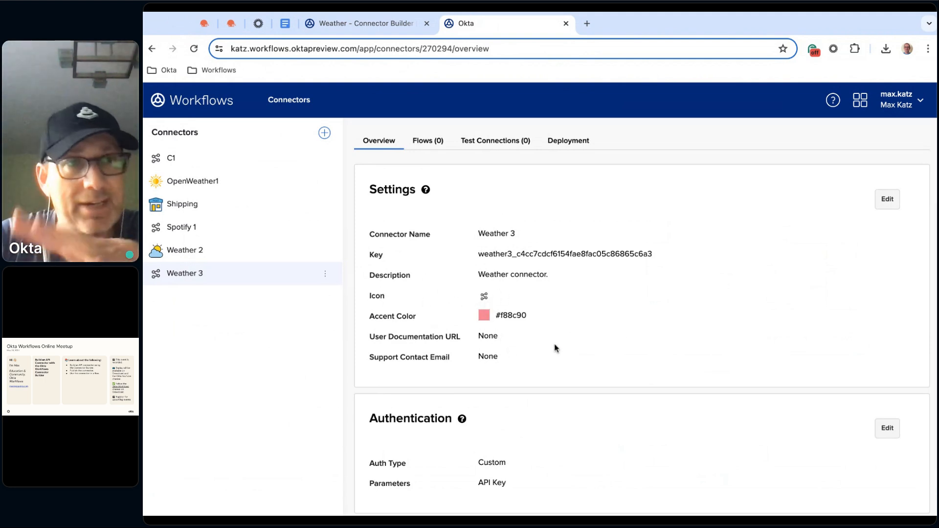
pyautogui.scroll(1, 556, 347)
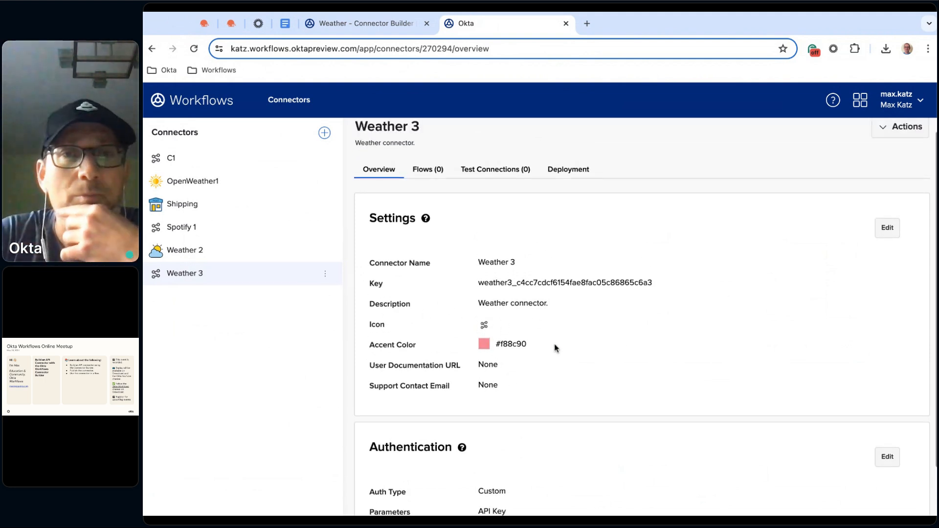
pyautogui.click(426, 184)
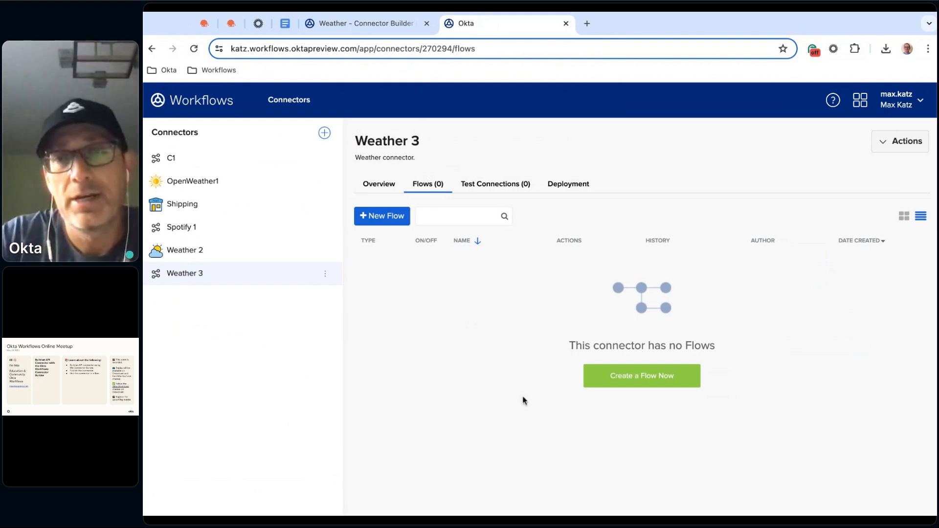
pyautogui.click(386, 220)
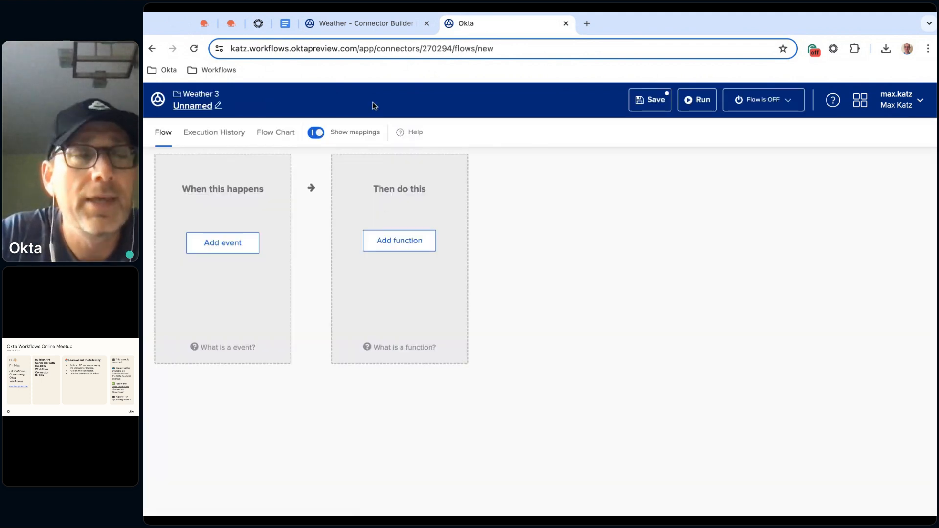
pyautogui.click(198, 107)
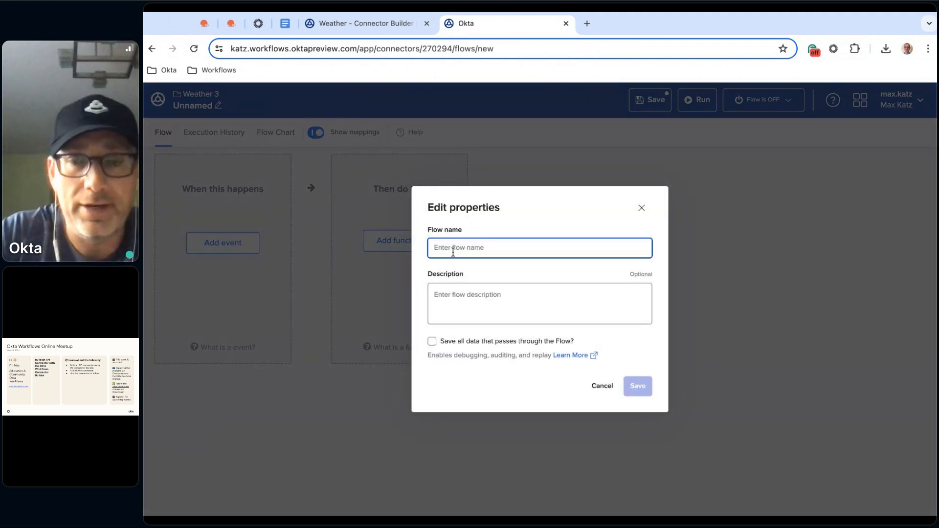
pyautogui.write('httpHelper')
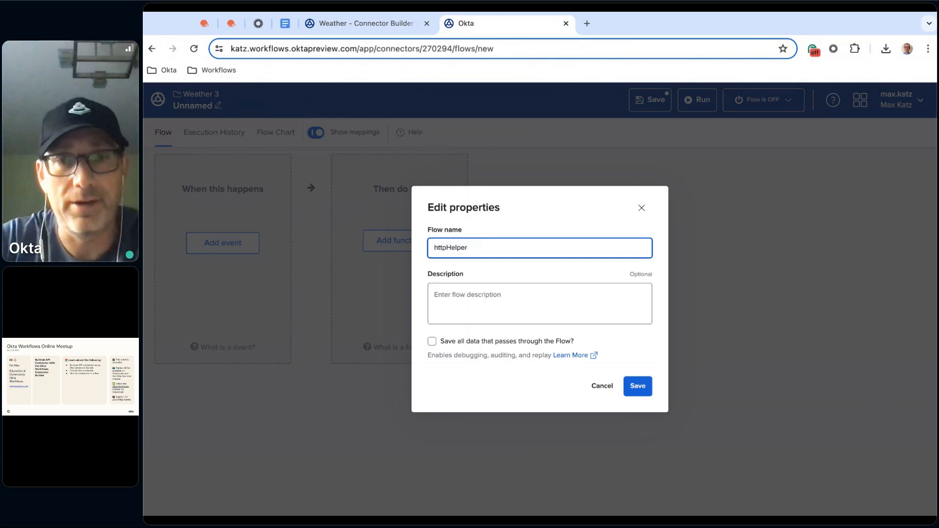
# Describe the flow as "This flow manages all authentication and HTTP requests for the connector.", enable saving all passing data, and save the properties
pyautogui.click(492, 298)
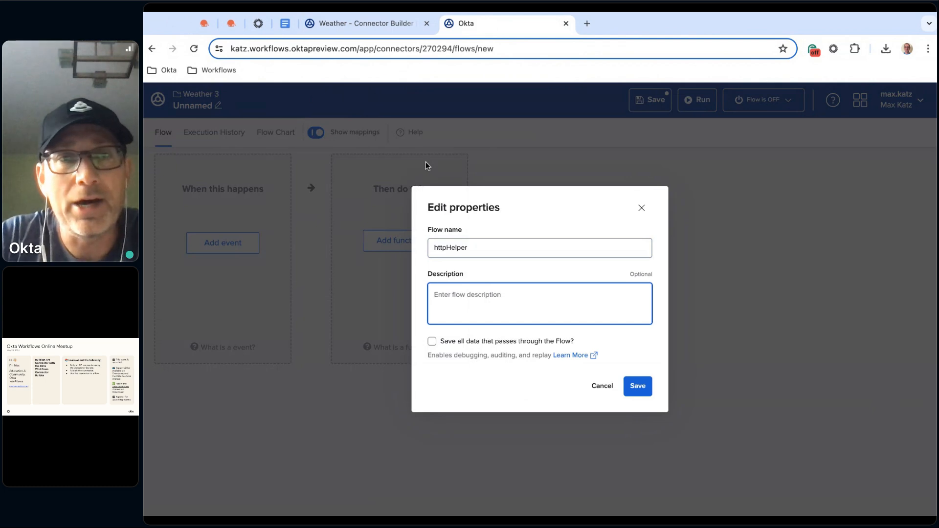
pyautogui.click(286, 24)
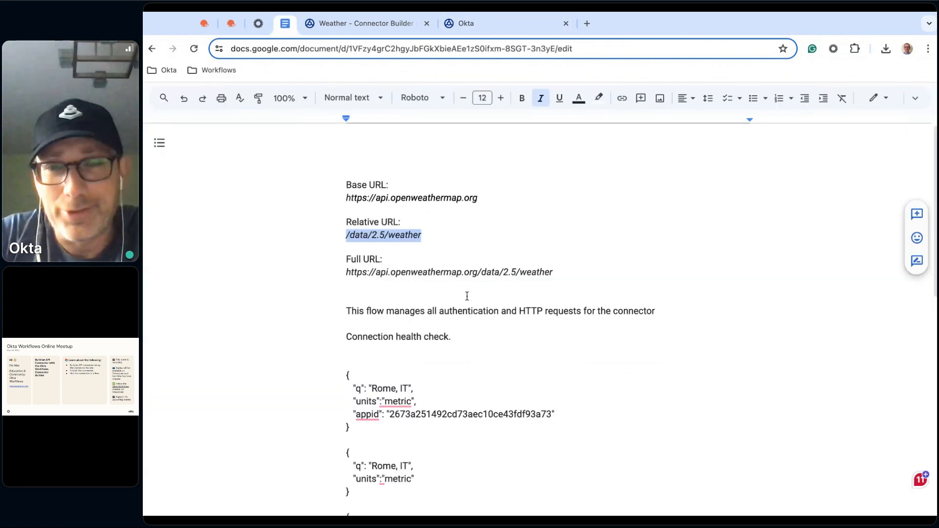
pyautogui.tripleClick(493, 308)
pyautogui.hotkey('ctrl', 'c')
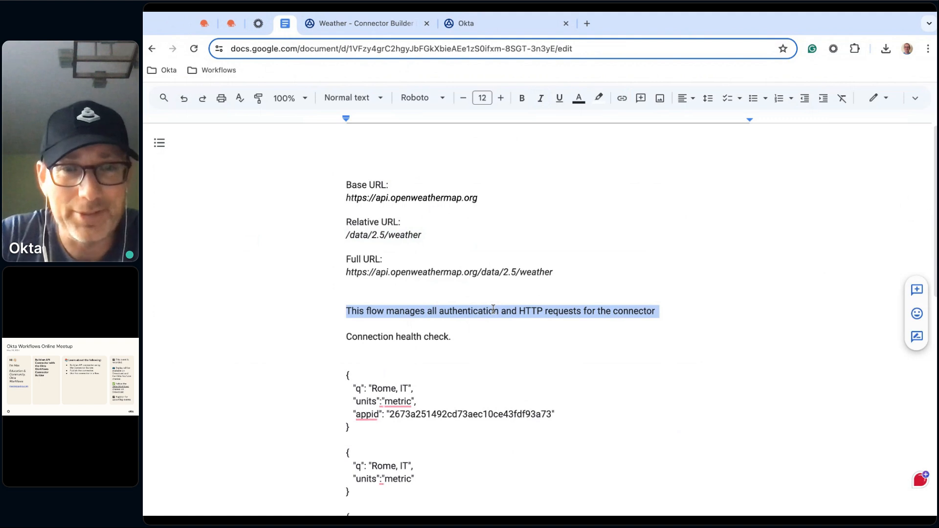
pyautogui.click(495, 26)
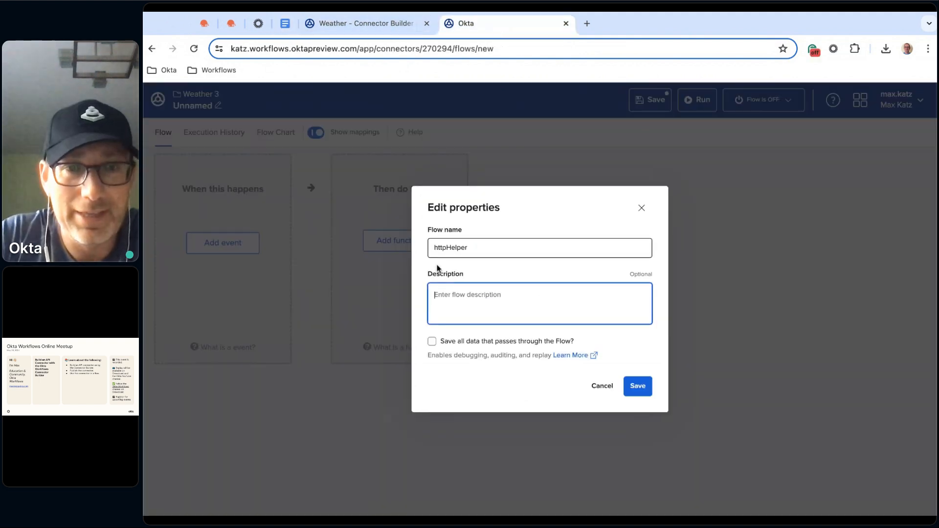
pyautogui.hotkey('ctrl', 'v')
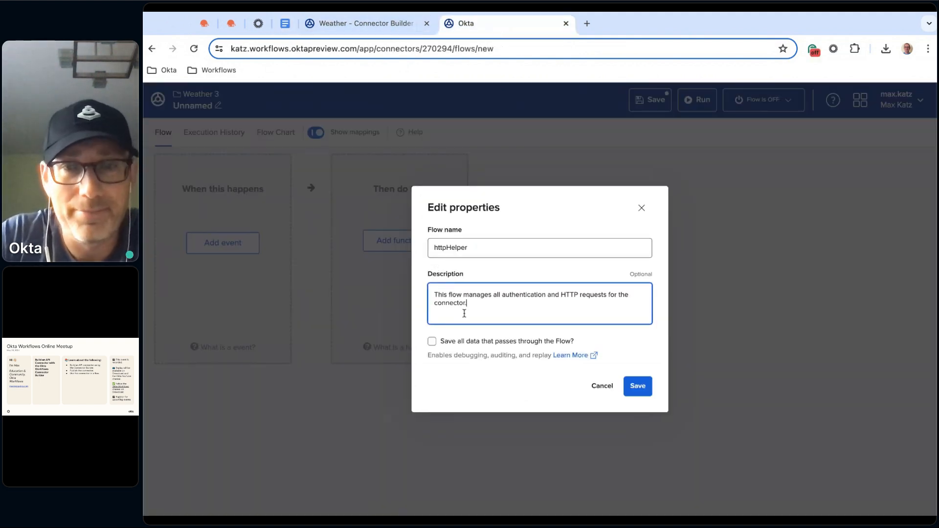
pyautogui.click(447, 346)
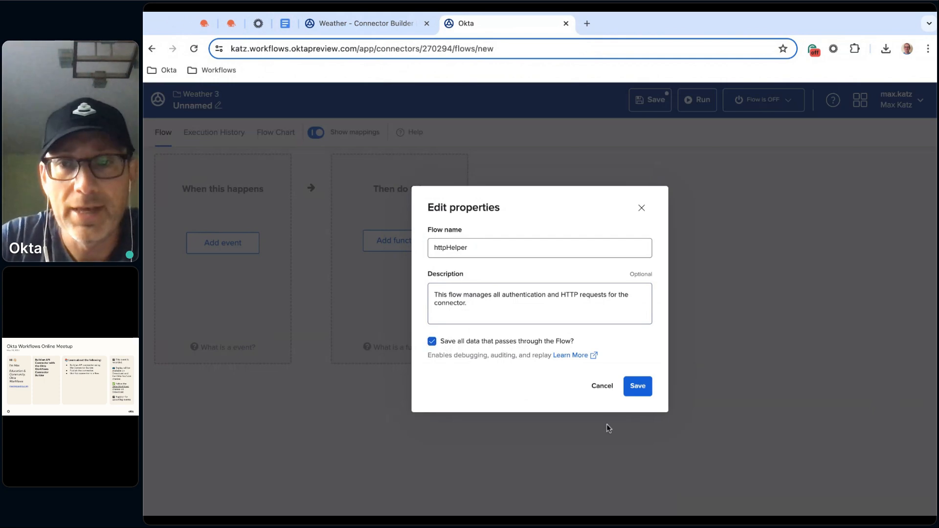
pyautogui.click(645, 386)
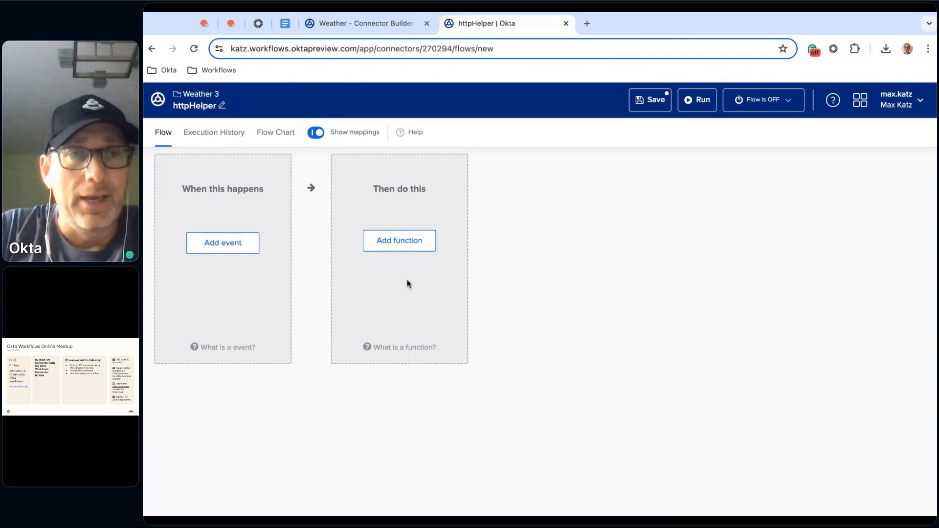
# Add a Helper Flow event as the trigger of the httpHelper flow
pyautogui.click(225, 250)
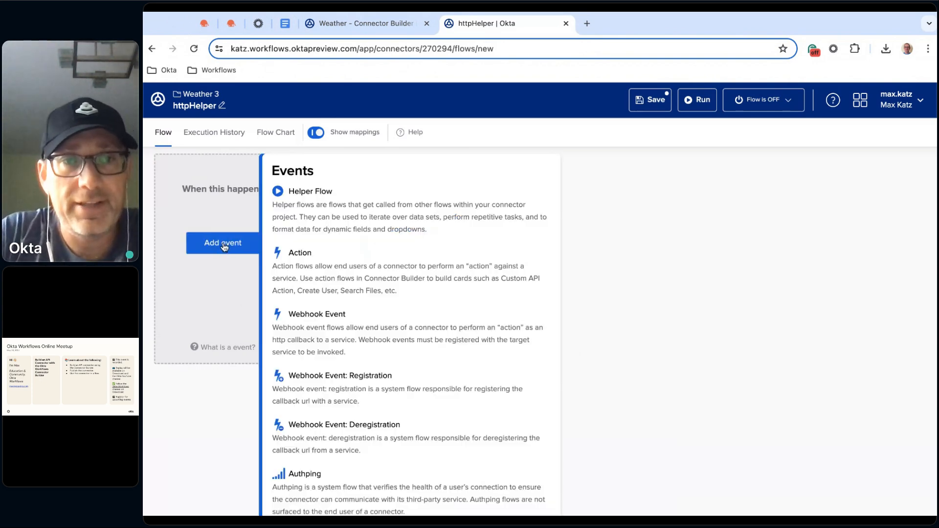
pyautogui.click(346, 210)
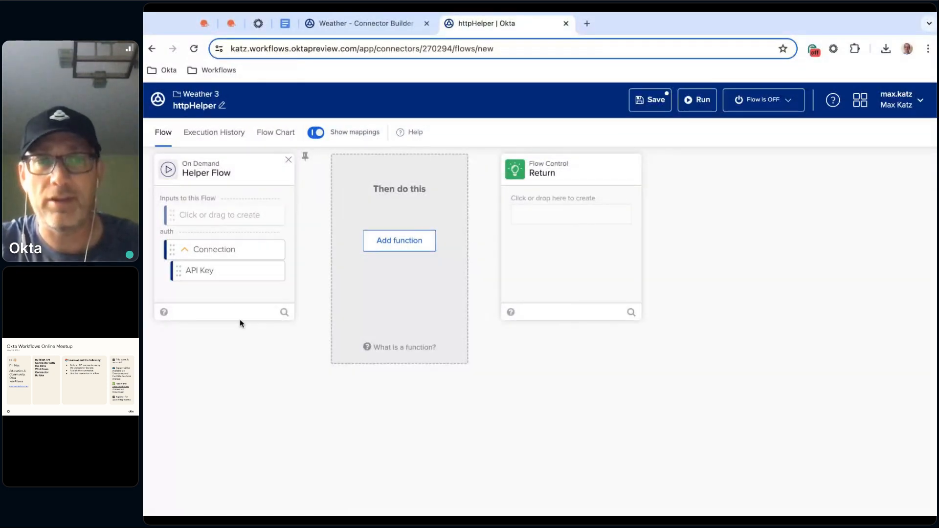
# Create the inputs relative_url and request_method on the Helper Flow card
pyautogui.click(240, 219)
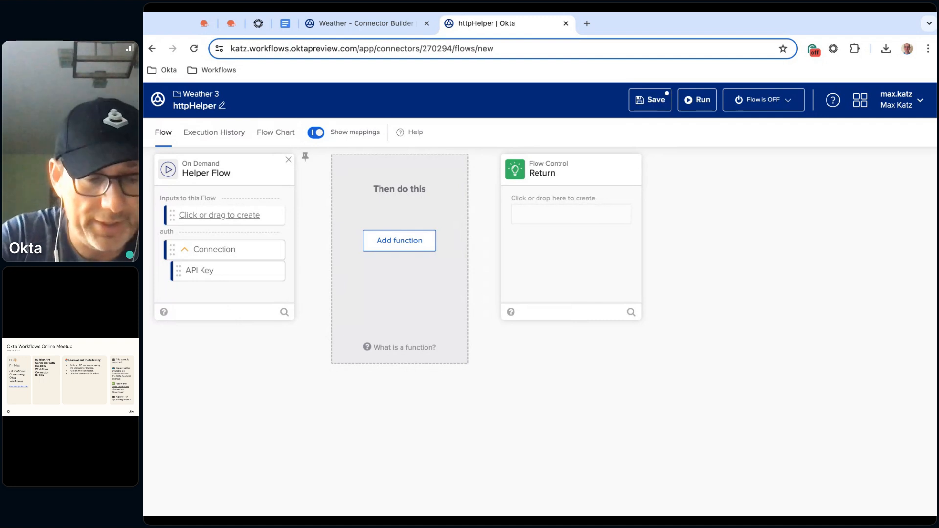
pyautogui.write('relative_u')
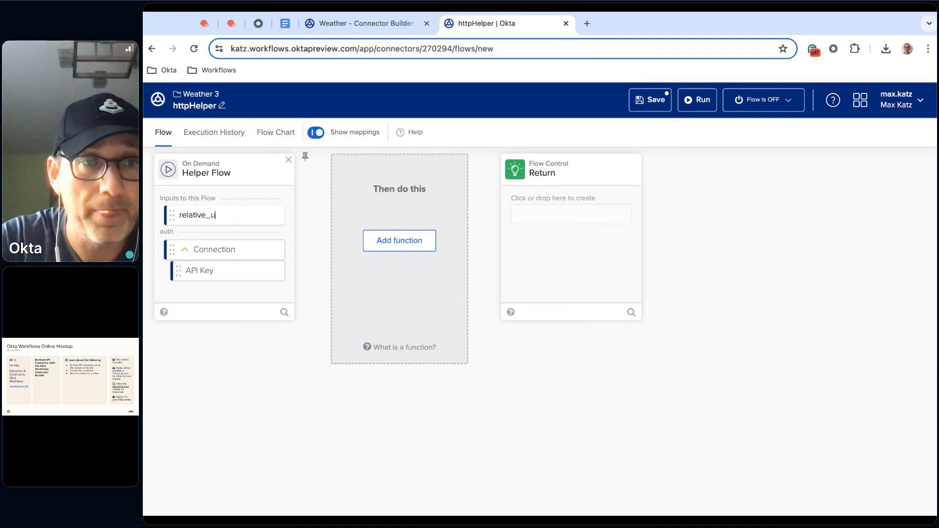
pyautogui.write('rl')
pyautogui.press('Return')
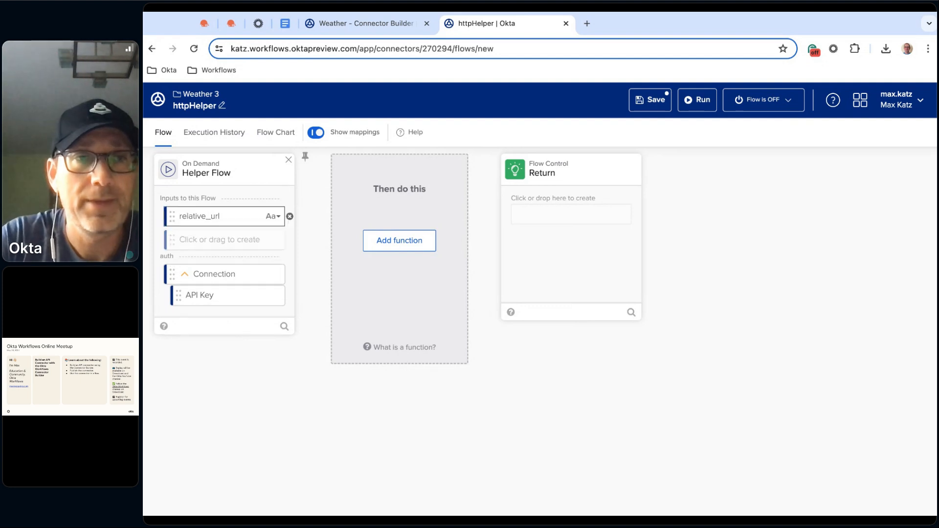
pyautogui.write('requ')
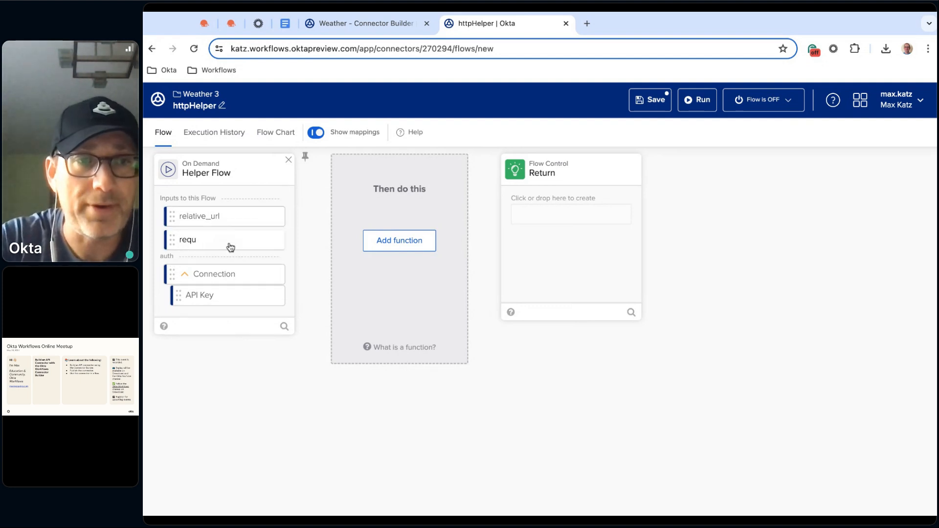
pyautogui.write('est_emth')
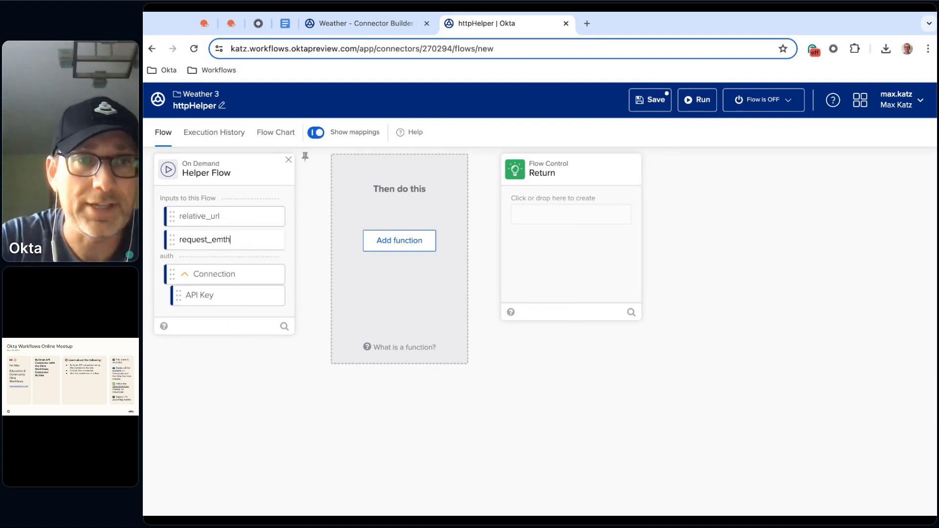
pyautogui.press('BackSpace')
pyautogui.press('BackSpace')
pyautogui.press('BackSpace')
pyautogui.press('BackSpace')
pyautogui.write('ethod')
pyautogui.press('Return')
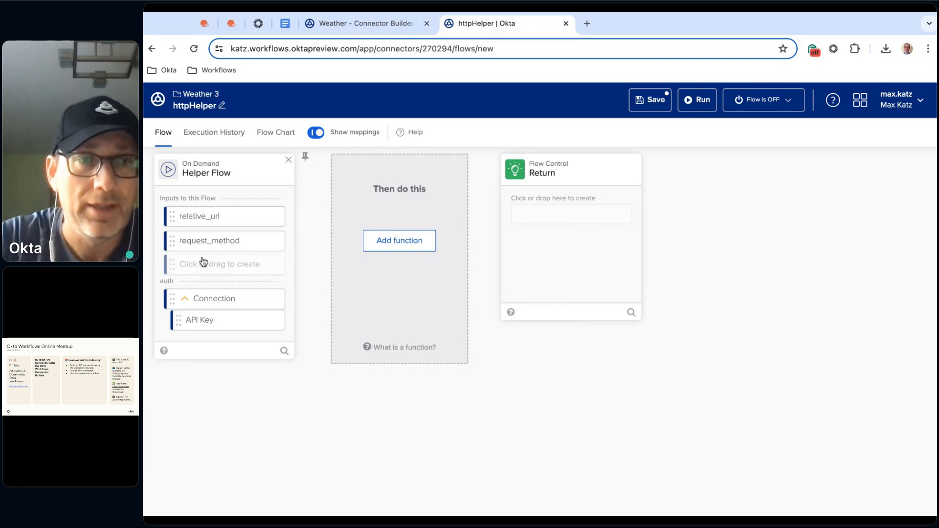
# Add three more inputs named query, headers and body to the Helper Flow card
pyautogui.click(205, 265)
pyautogui.write('query')
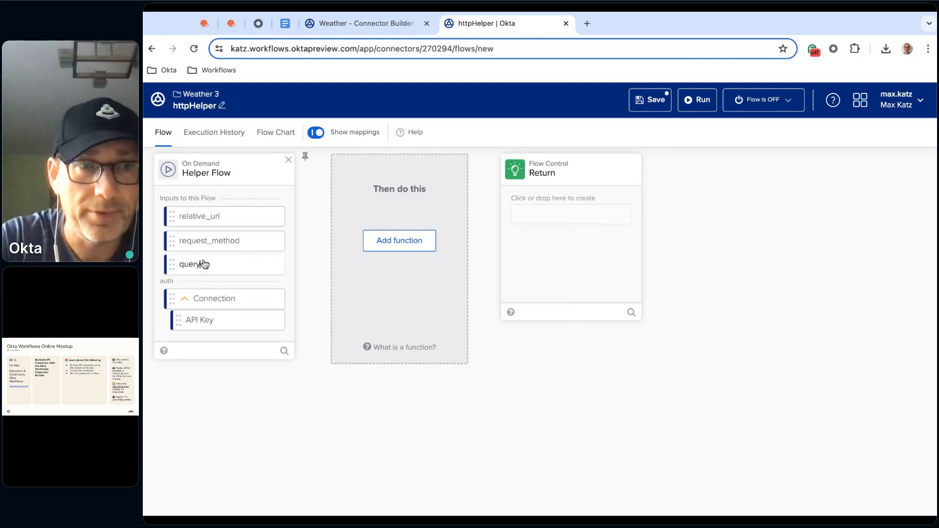
pyautogui.press('Return')
pyautogui.click(210, 289)
pyautogui.write('headers')
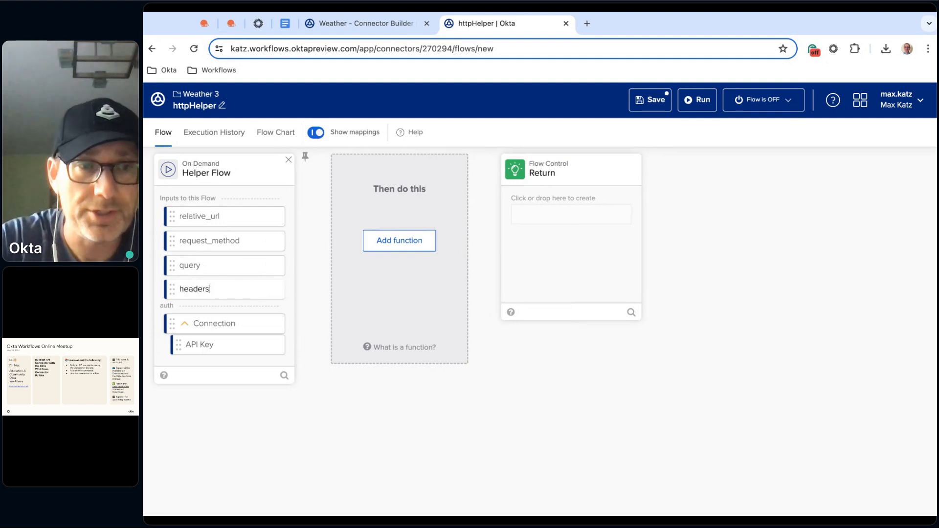
pyautogui.press('Return')
pyautogui.click(199, 314)
pyautogui.write('body')
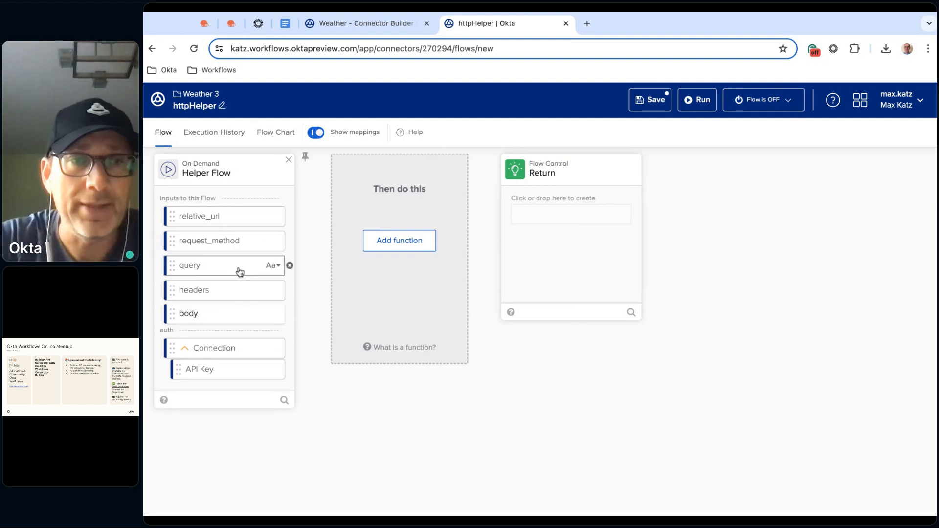
# Change the type of the query, headers and body inputs to Object
pyautogui.click(276, 267)
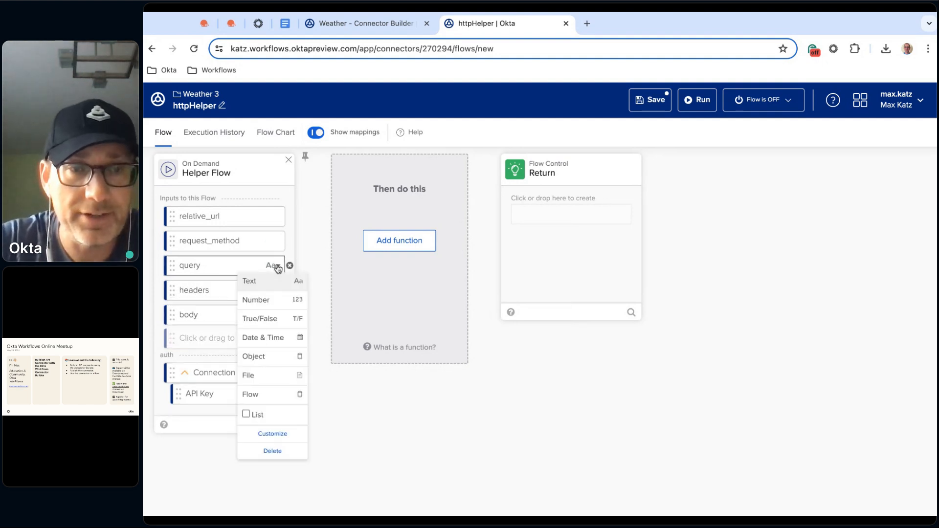
pyautogui.click(271, 357)
pyautogui.click(270, 315)
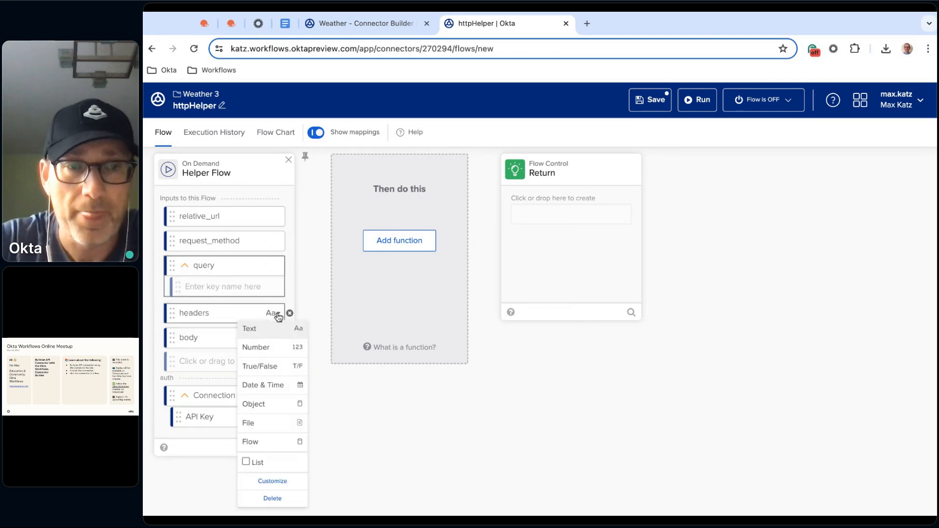
pyautogui.click(274, 405)
pyautogui.click(272, 362)
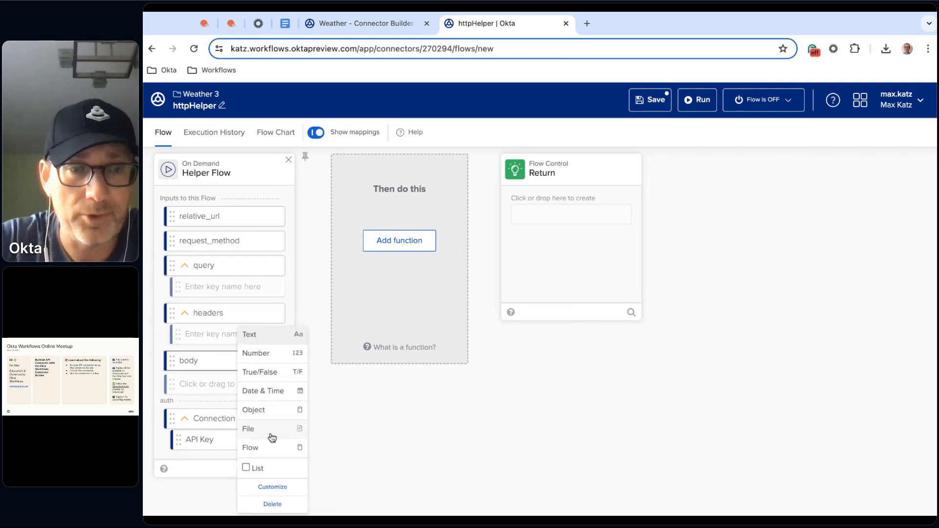
pyautogui.click(279, 410)
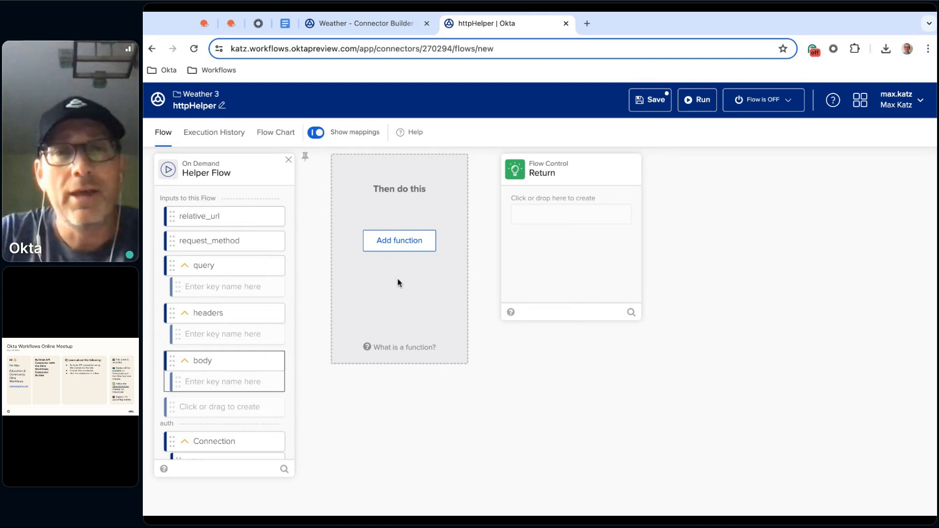
# Find the HTTP Raw Request function and add it after the Helper Flow card
pyautogui.click(418, 242)
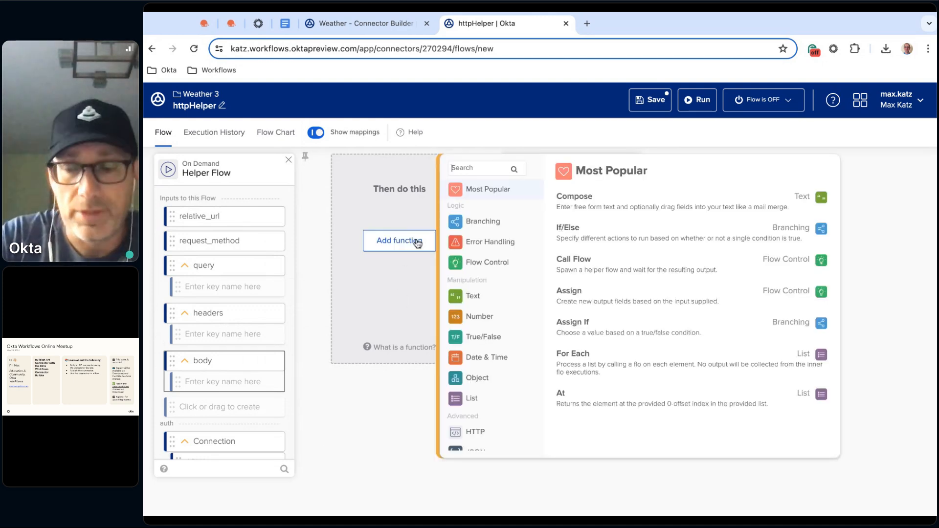
pyautogui.write('raw')
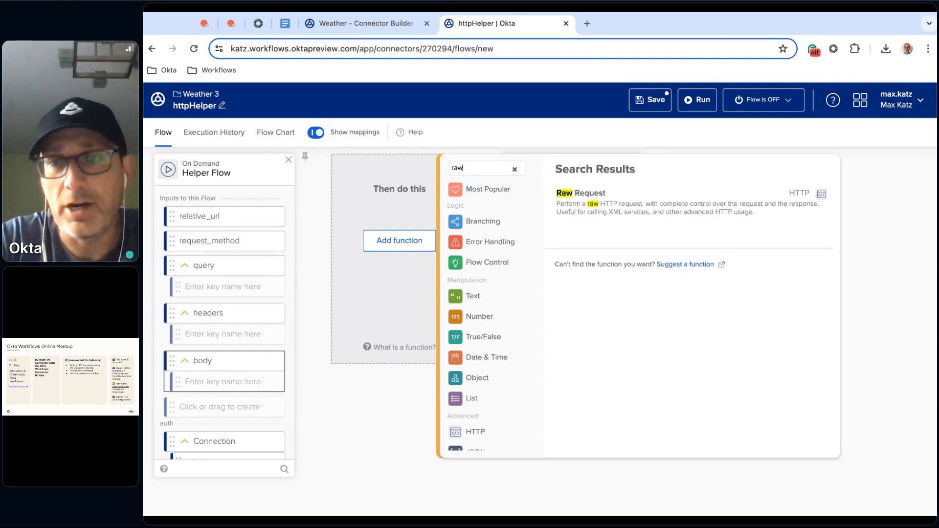
pyautogui.click(601, 206)
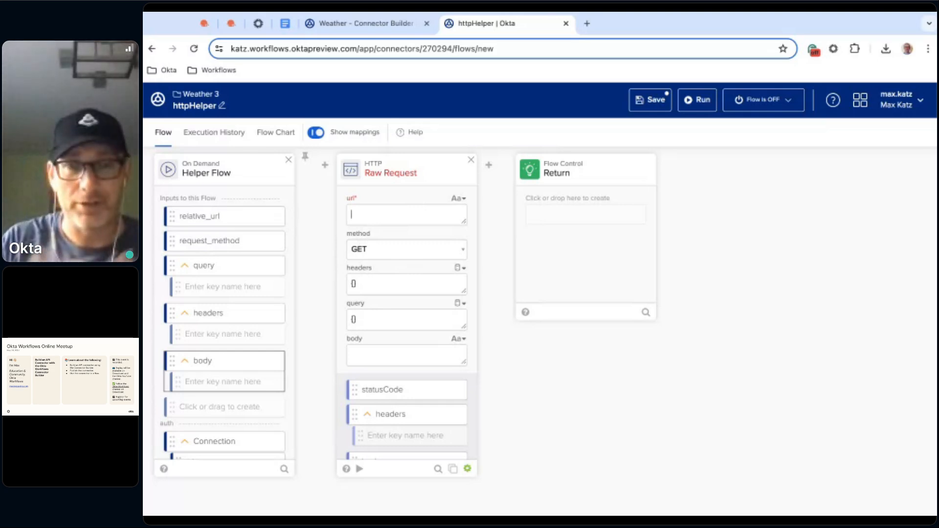
# Insert a text Concatenate function between the Helper Flow and Raw Request cards
pyautogui.moveTo(325, 167)
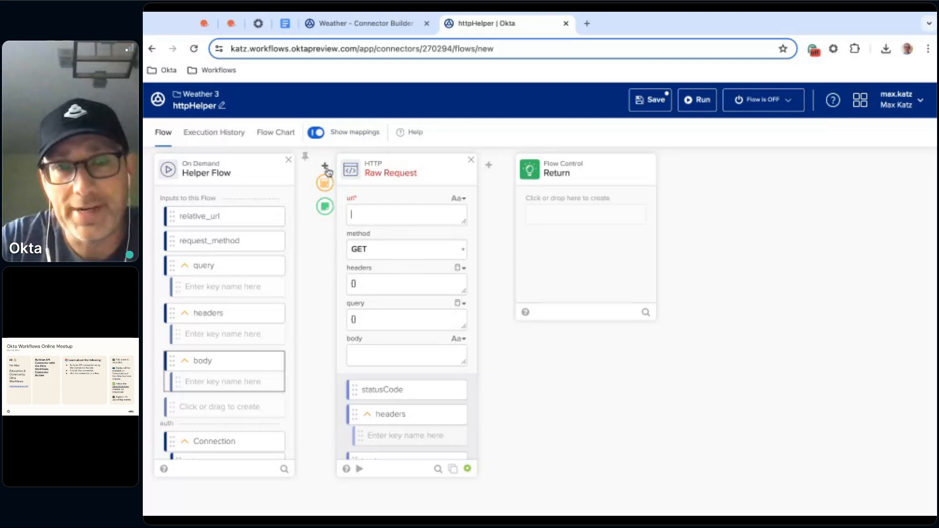
pyautogui.click(325, 185)
pyautogui.write('conc')
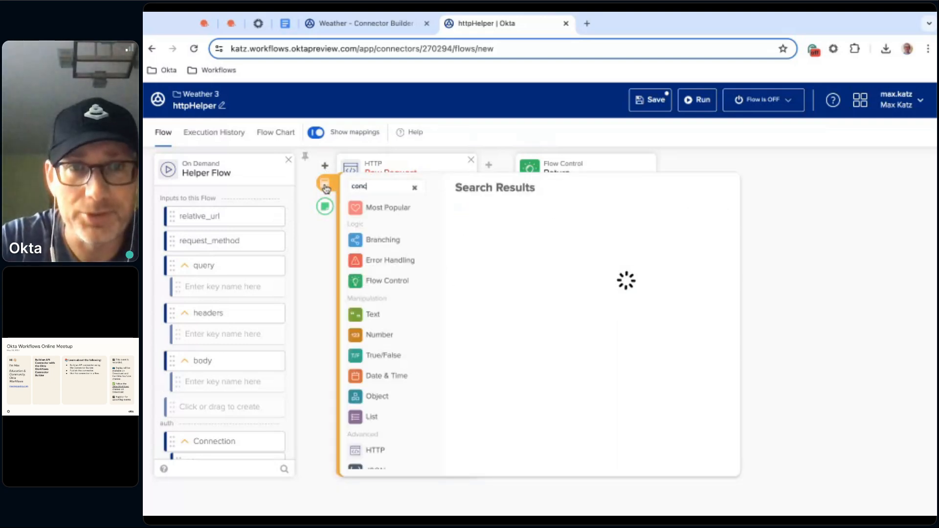
pyautogui.click(487, 216)
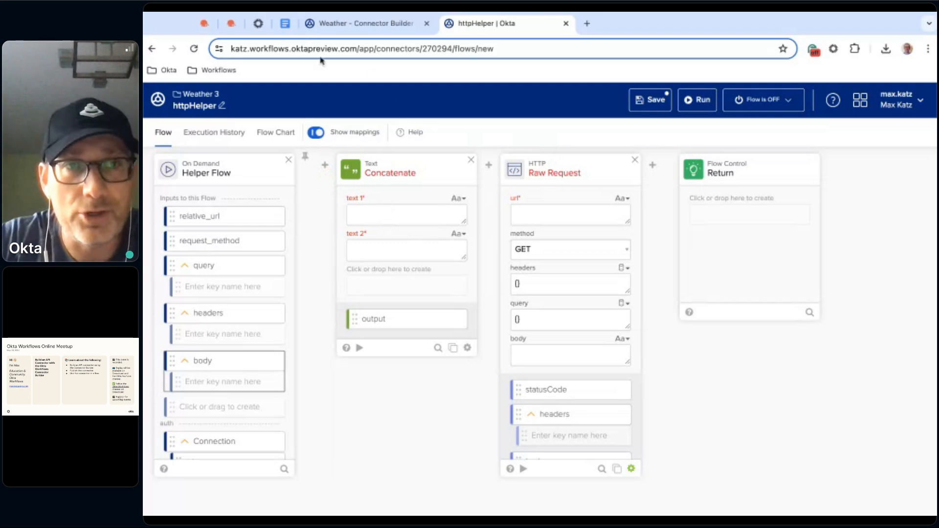
pyautogui.click(286, 24)
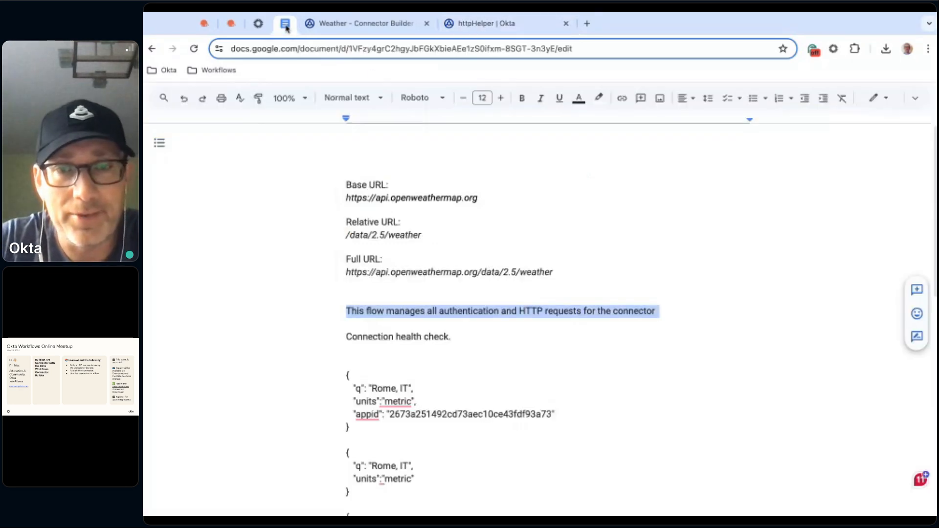
pyautogui.doubleClick(445, 198)
pyautogui.click(445, 198)
pyautogui.tripleClick(446, 198)
pyautogui.doubleClick(446, 198)
pyautogui.tripleClick(445, 198)
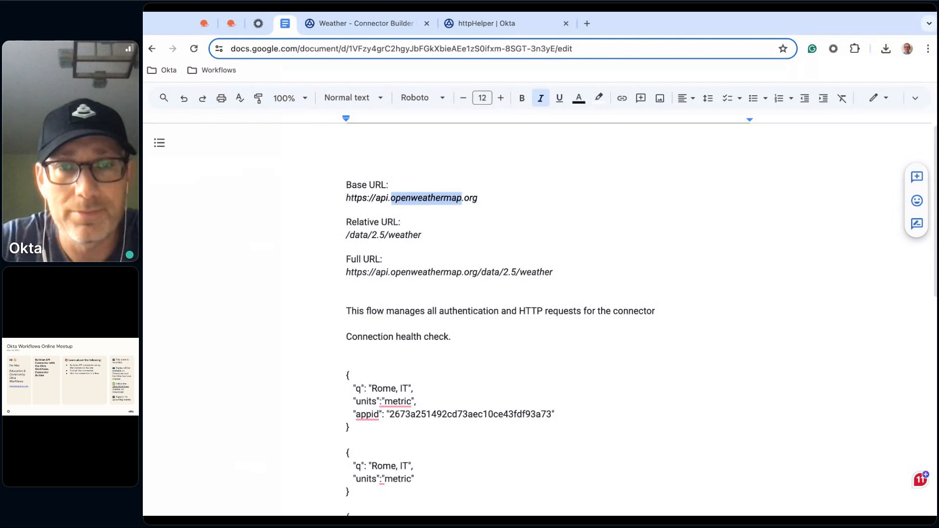
pyautogui.tripleClick(445, 198)
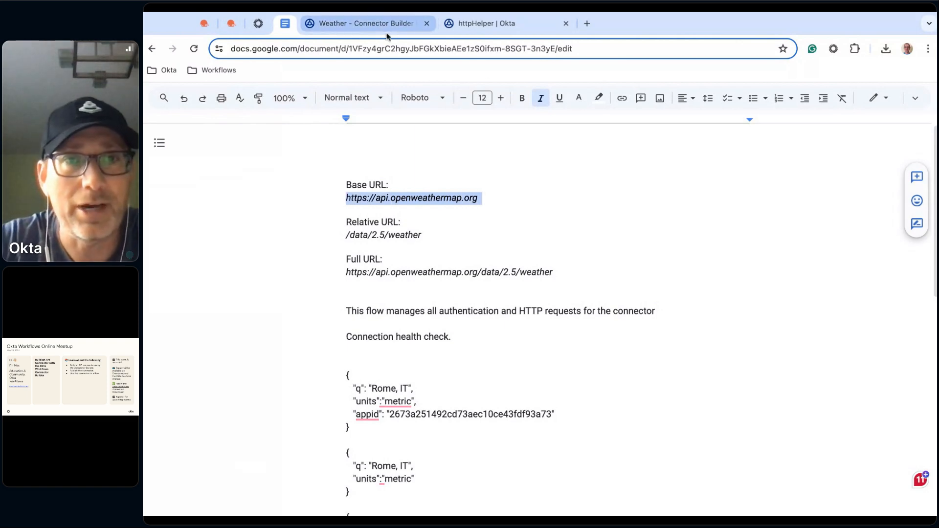
# Back in the httpHelper flow, paste the base URL into Concatenate's text 1 without a trailing line break and map relative_url to text 2
pyautogui.click(487, 26)
pyautogui.click(391, 207)
pyautogui.hotkey('ctrl', 'v')
pyautogui.press('BackSpace')
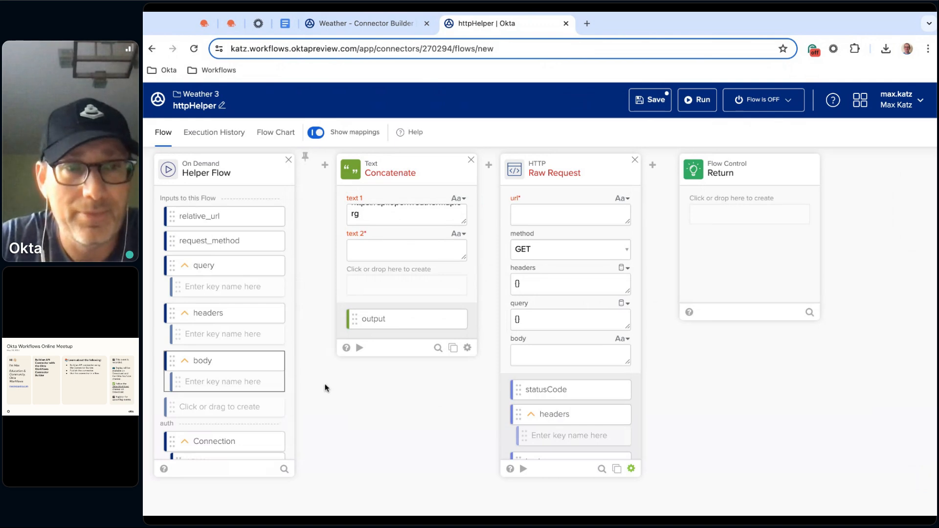
pyautogui.moveTo(208, 216); pyautogui.dragTo(399, 249)
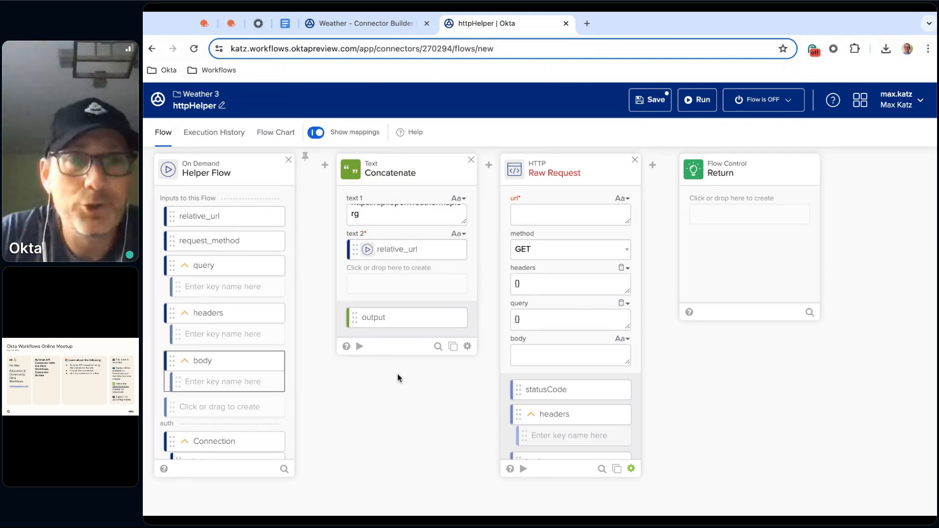
# Test the Concatenate card using the relative URL /data/2.5/weather, copied from the Google Docs notes, as text 2
pyautogui.click(366, 22)
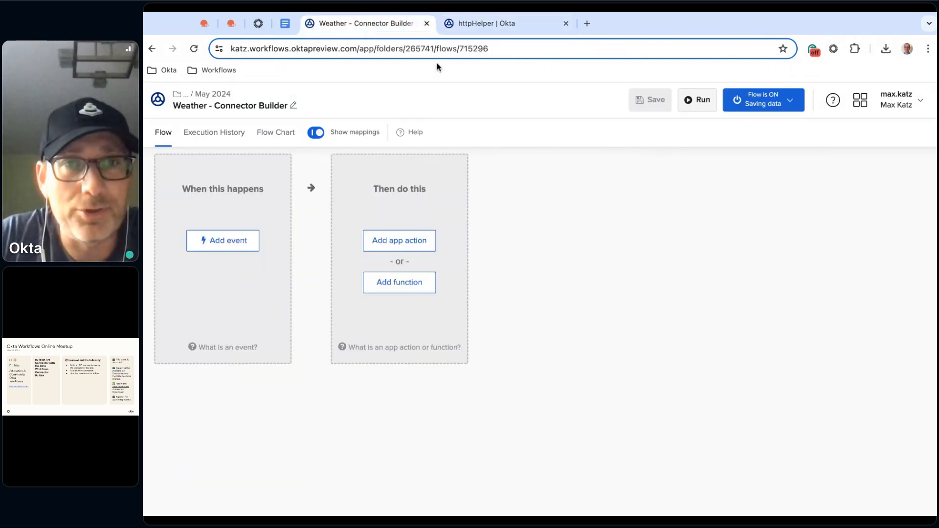
pyautogui.click(285, 23)
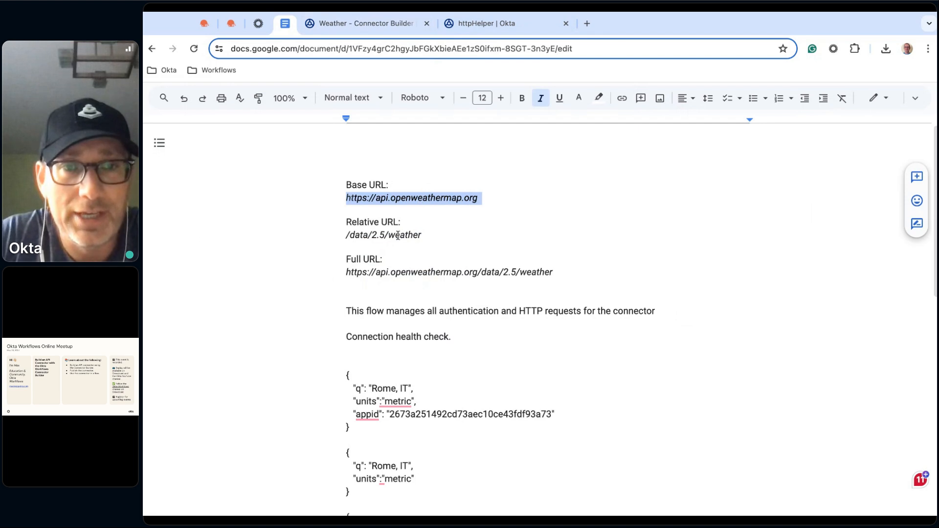
pyautogui.tripleClick(398, 236)
pyautogui.hotkey('ctrl', 'c')
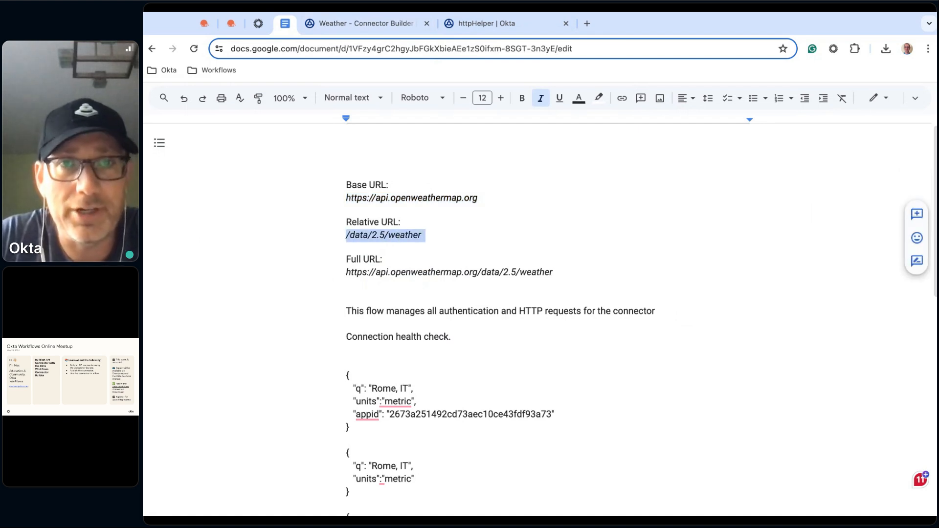
pyautogui.click(486, 23)
pyautogui.click(361, 346)
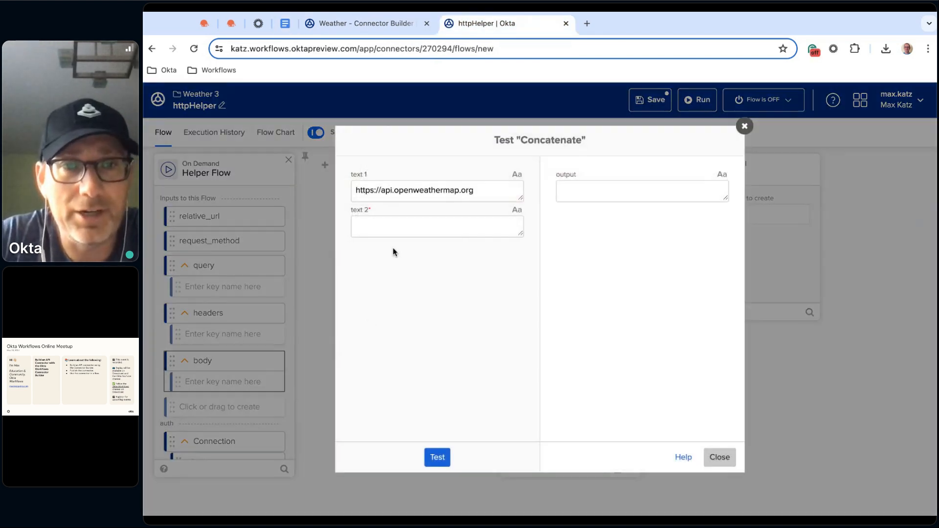
pyautogui.click(404, 232)
pyautogui.hotkey('ctrl', 'v')
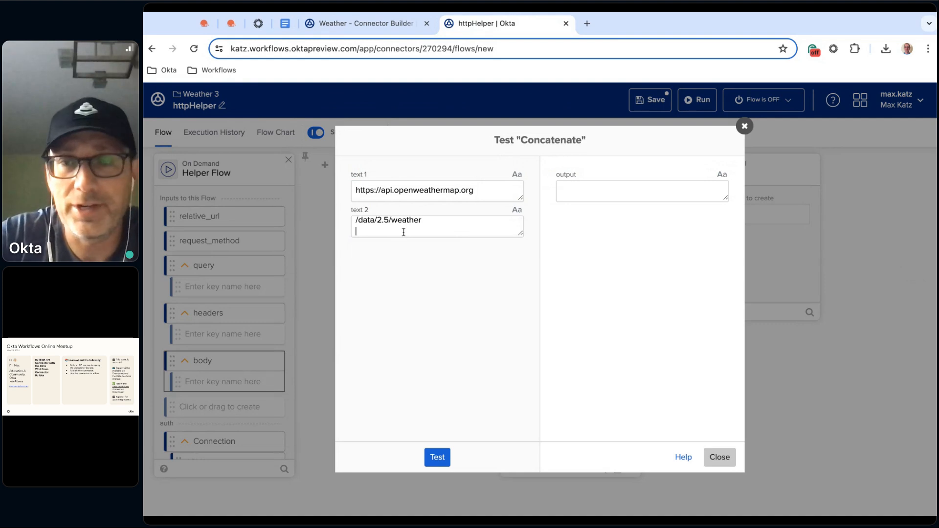
pyautogui.press('BackSpace')
pyautogui.click(438, 458)
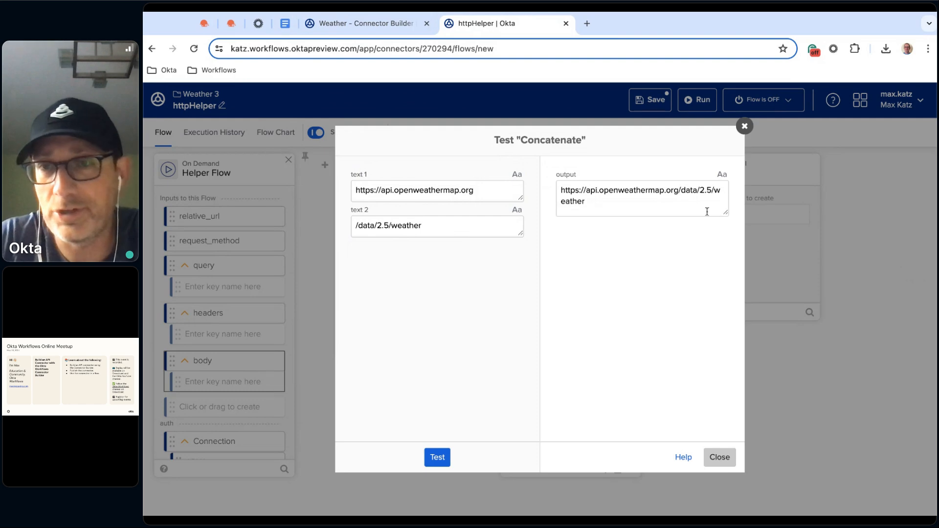
pyautogui.click(744, 128)
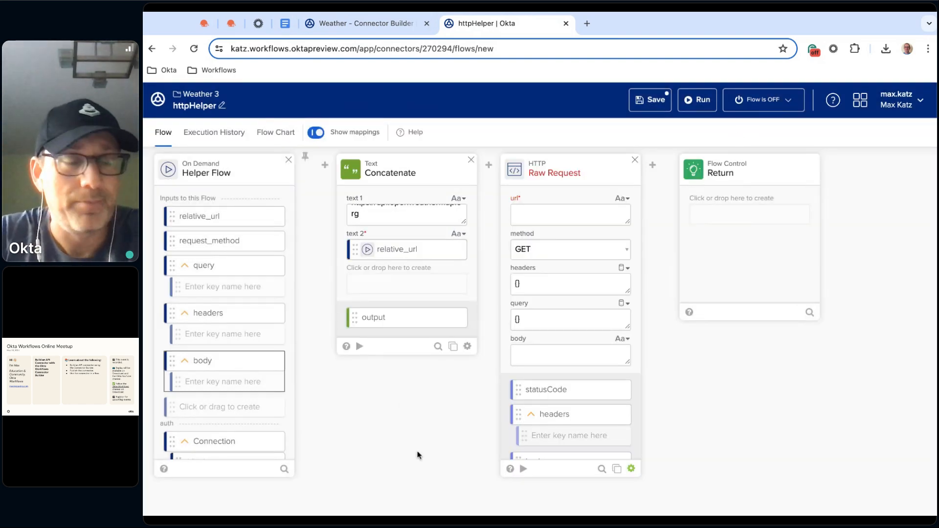
# Rename the Concatenate card's output field to full_url and save the field customization
pyautogui.click(463, 319)
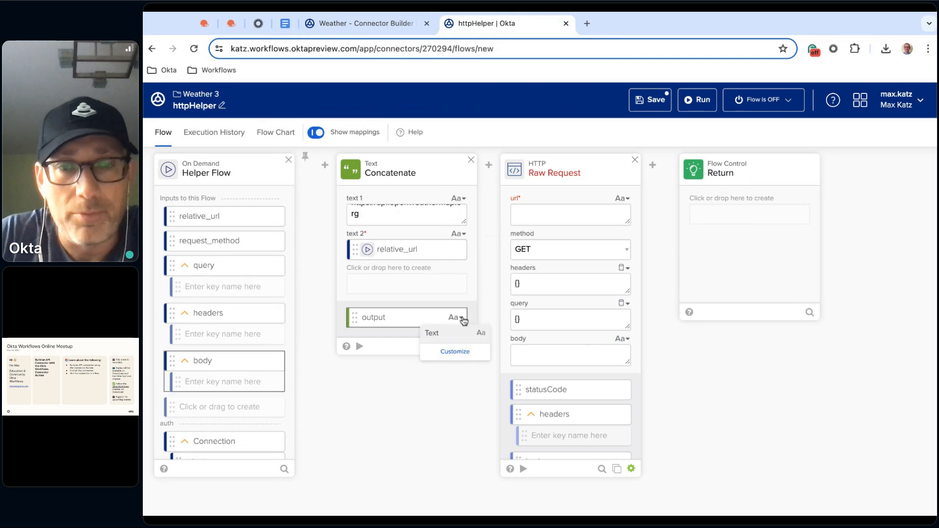
pyautogui.click(453, 353)
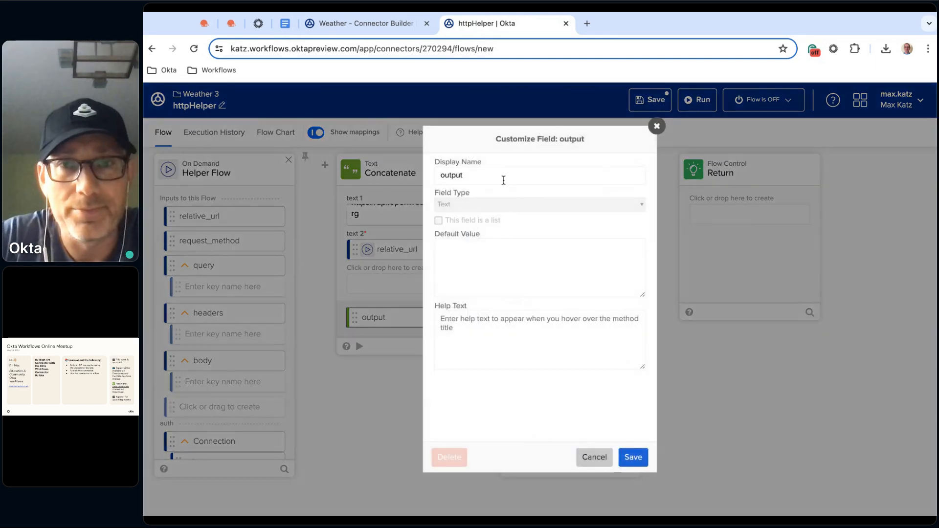
pyautogui.write('full_url')
pyautogui.click(636, 455)
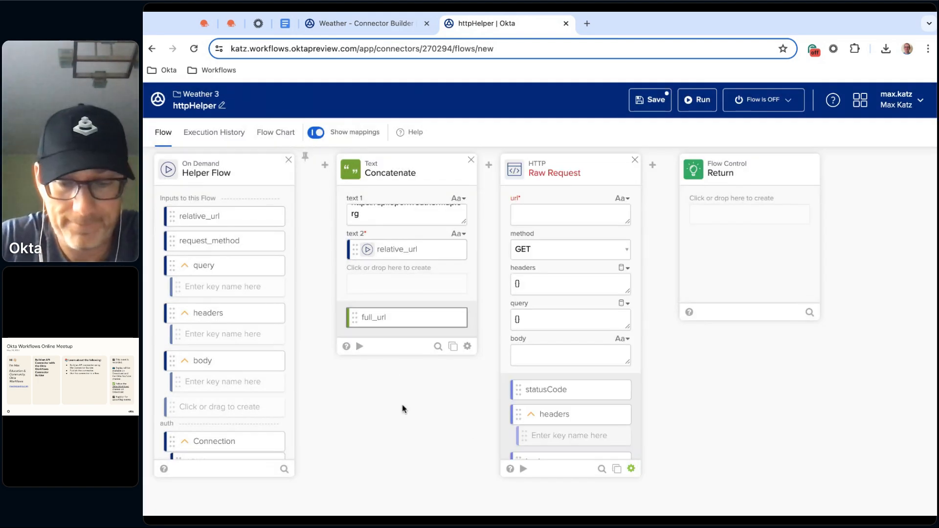
pyautogui.moveTo(488, 182)
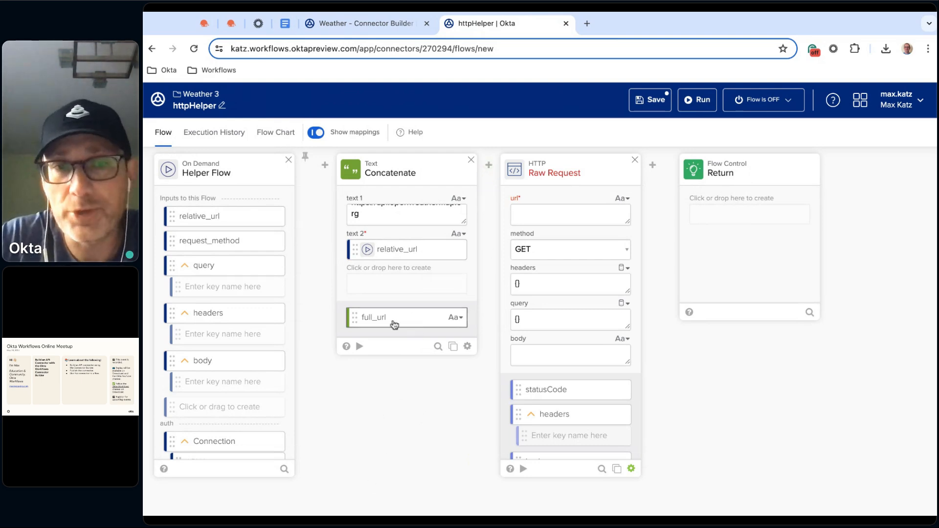
# Map full_url from the Concatenate card to the Raw Request card's url
pyautogui.moveTo(427, 322); pyautogui.dragTo(555, 216)
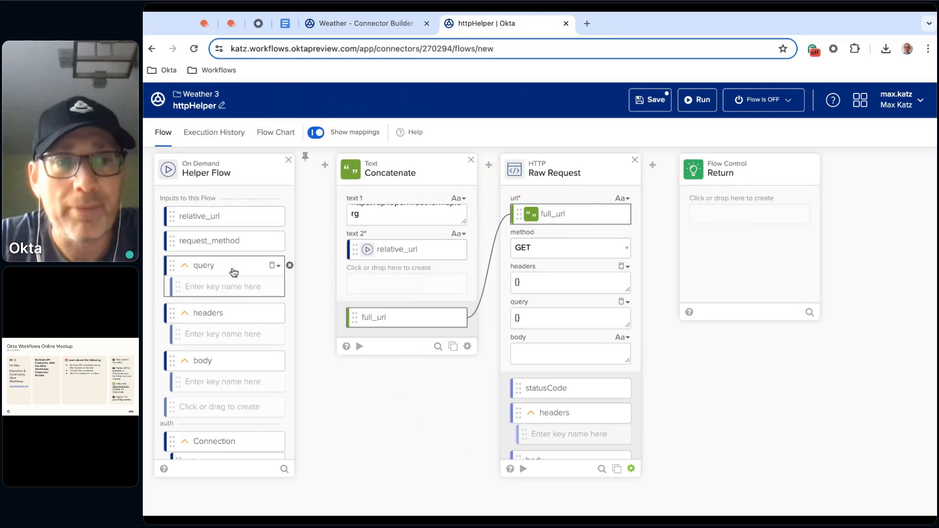
pyautogui.scroll(-1, 263, 423)
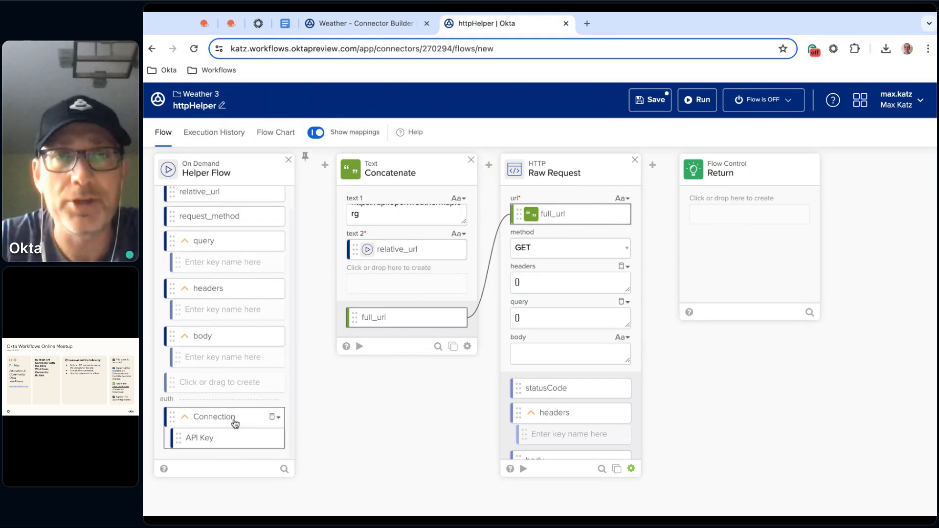
# Review OpenWeather's API keys page and the example API call in its documentation, and return to the httpHelper flow
pyautogui.click(205, 24)
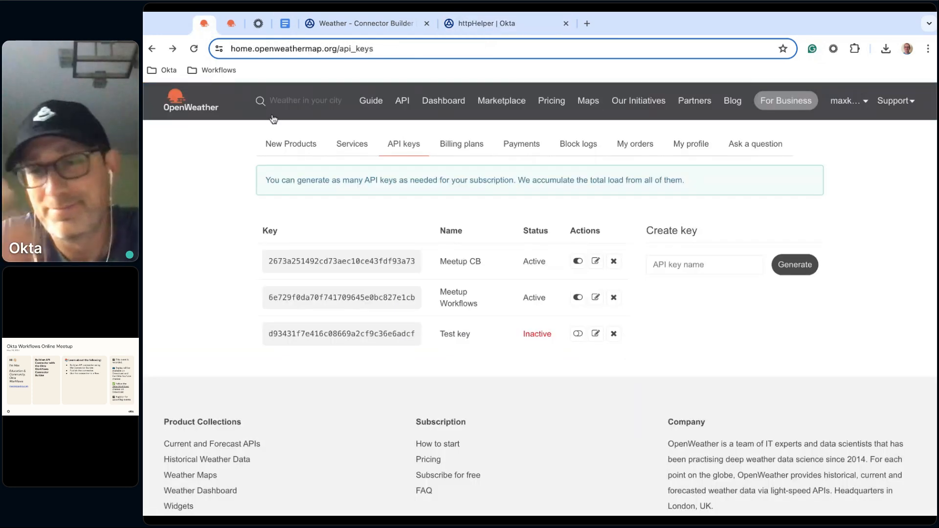
pyautogui.click(228, 24)
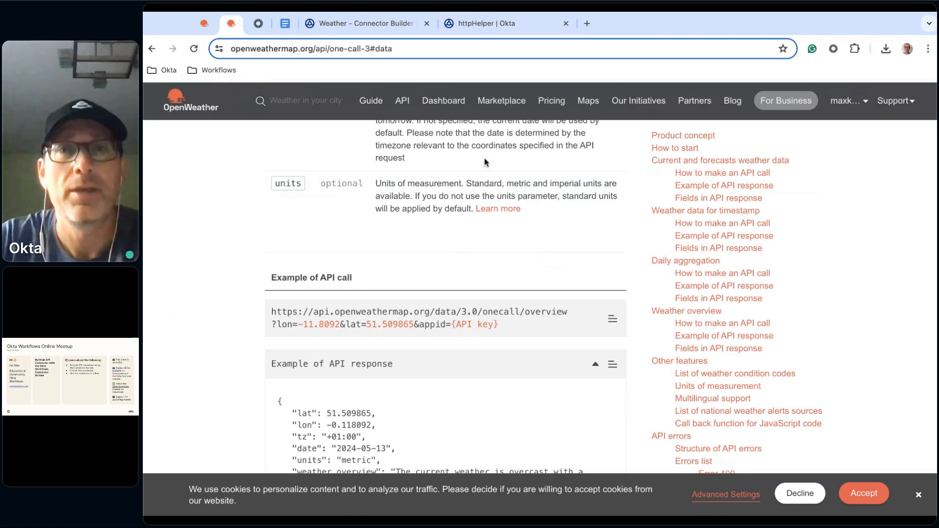
pyautogui.click(374, 24)
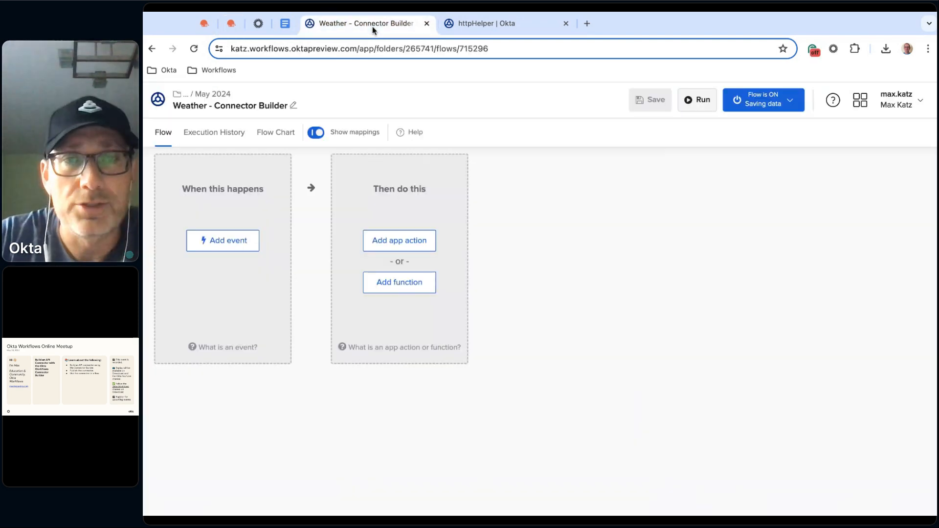
pyautogui.click(480, 22)
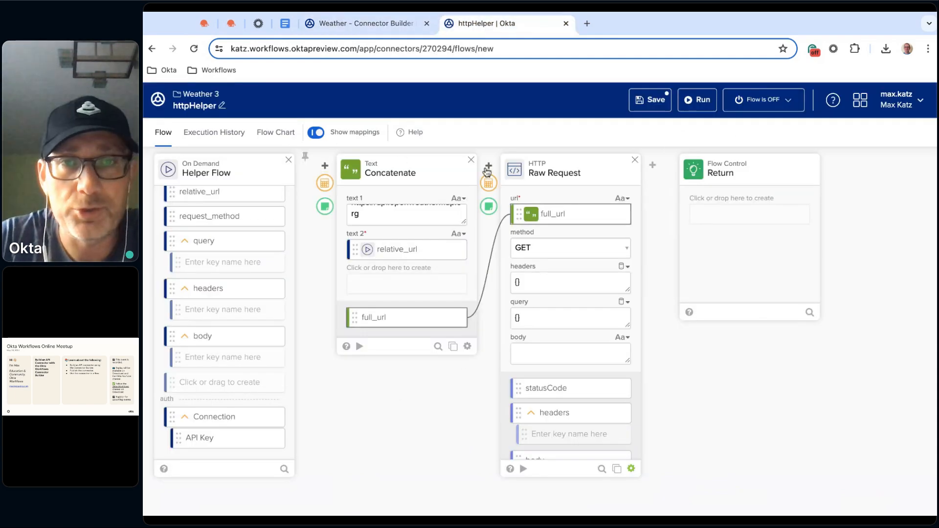
# Add an Object Merge card between Concatenate and Raw Request, mapping query to object 1 and Connection to object 2
pyautogui.click(489, 184)
pyautogui.write('merg')
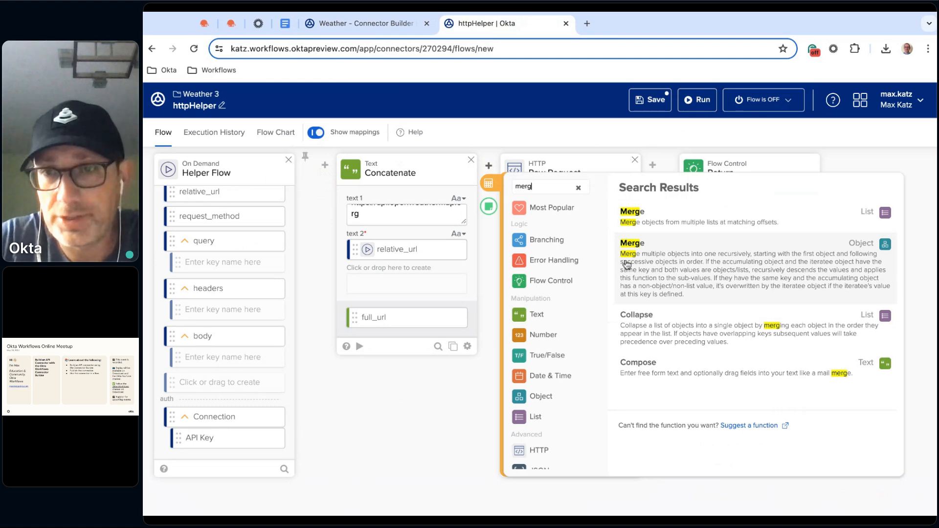
pyautogui.click(681, 264)
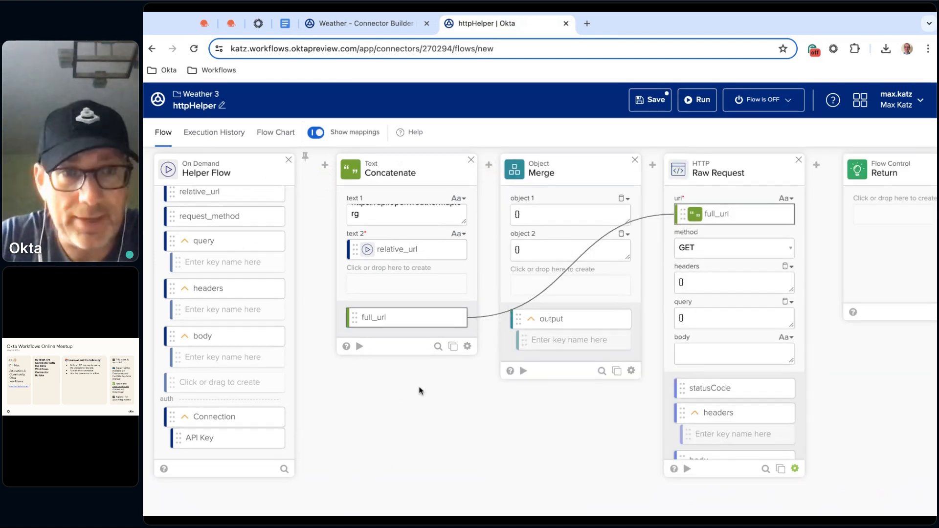
pyautogui.moveTo(236, 246); pyautogui.dragTo(563, 214)
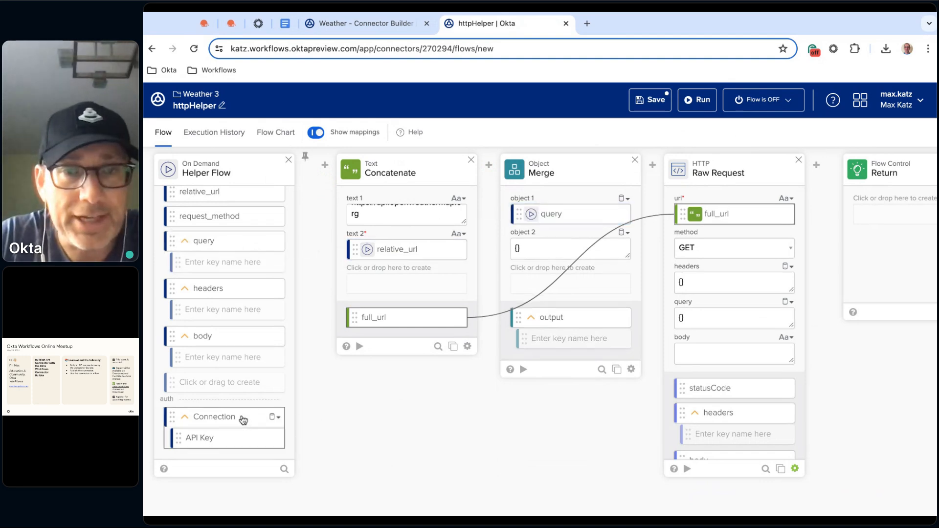
pyautogui.moveTo(243, 420); pyautogui.dragTo(563, 248)
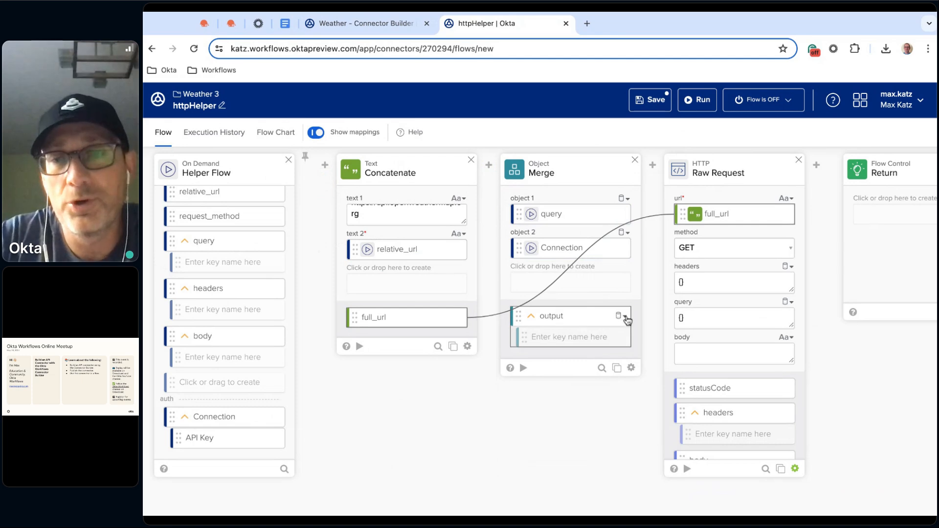
# Rename the Merge card's output field to merged_query and save the field customization
pyautogui.click(623, 316)
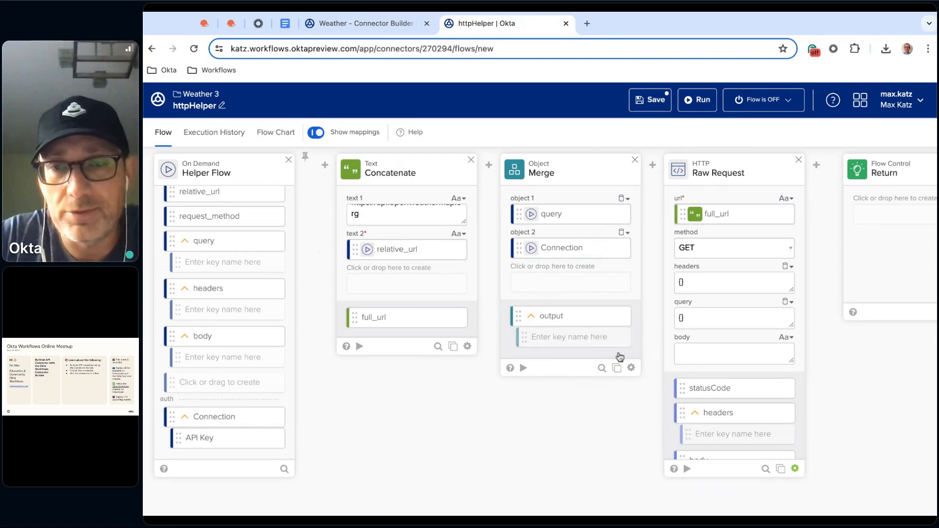
pyautogui.click(620, 354)
pyautogui.doubleClick(529, 175)
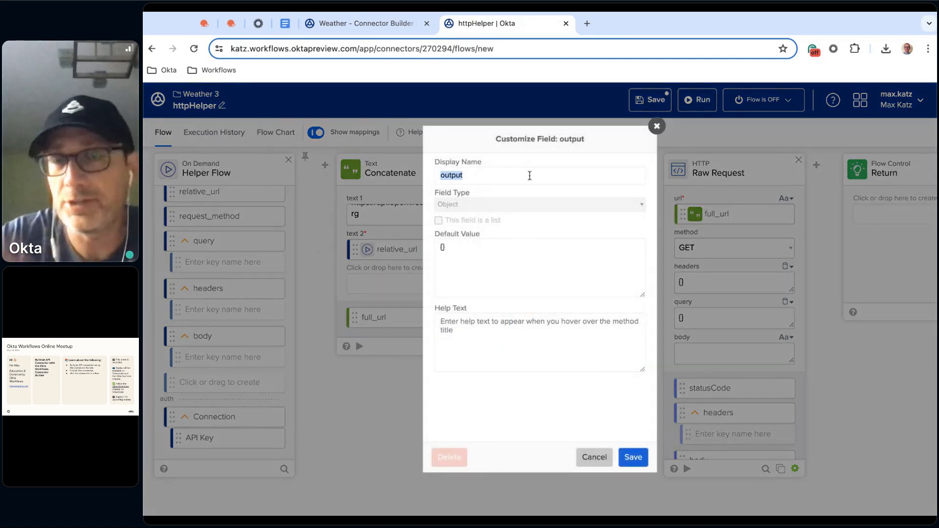
pyautogui.press('BackSpace')
pyautogui.write('m')
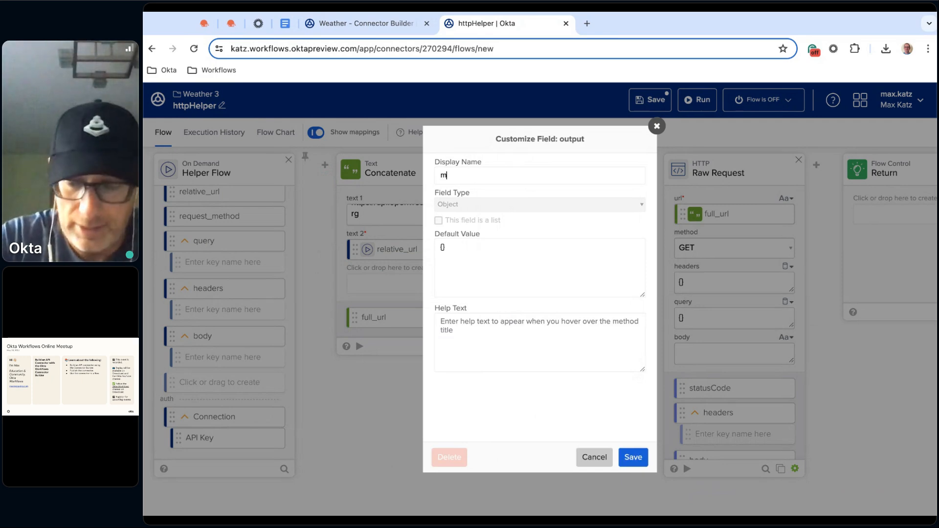
pyautogui.write('erged_query')
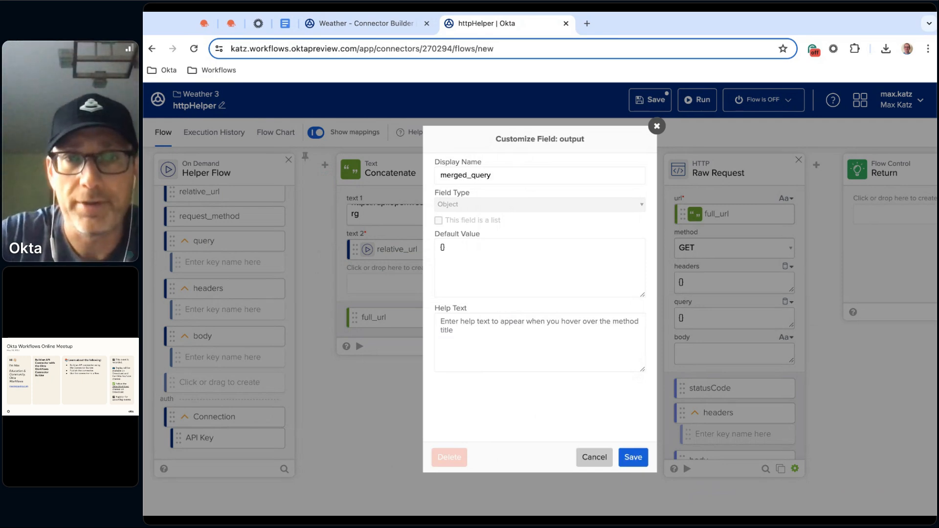
pyautogui.click(635, 458)
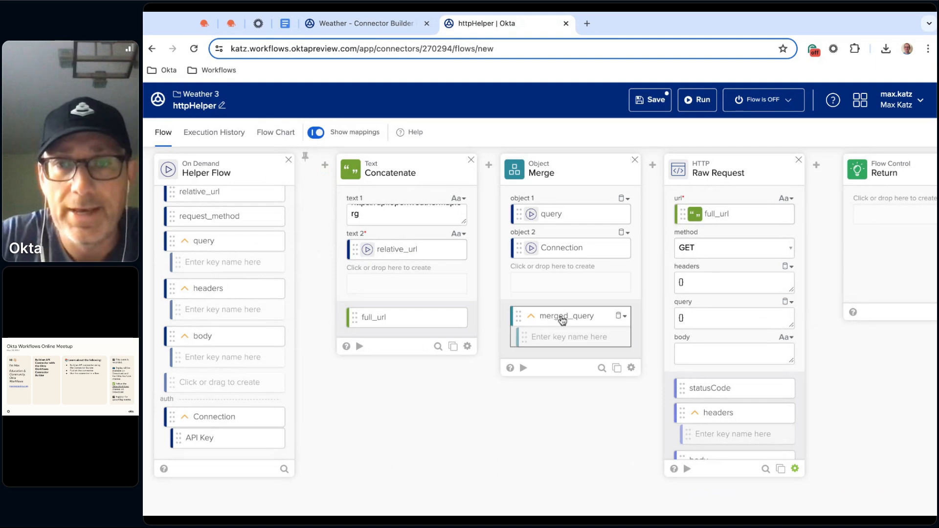
# Map merged_query to the Raw Request card's query, and the Helper Flow's headers and body to its headers and body
pyautogui.moveTo(563, 320); pyautogui.dragTo(734, 318)
pyautogui.moveTo(563, 321); pyautogui.dragTo(734, 318)
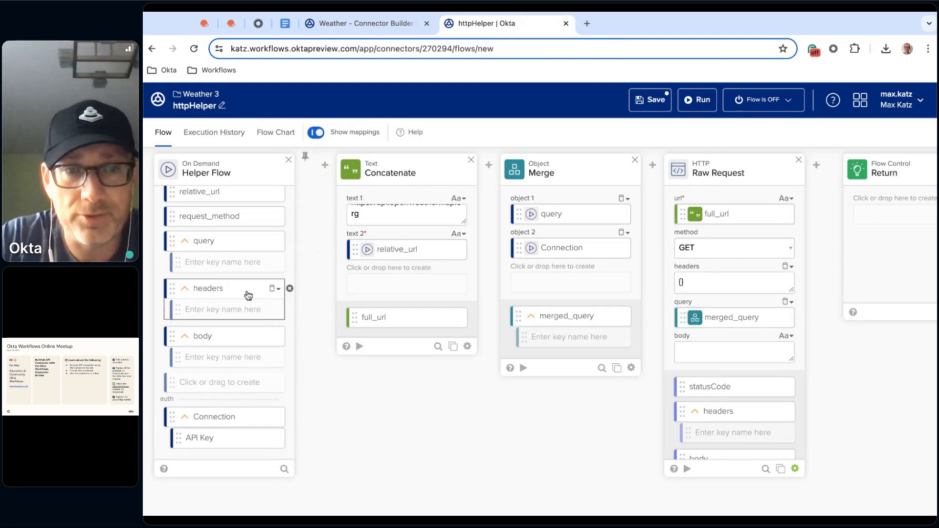
pyautogui.moveTo(248, 295); pyautogui.dragTo(734, 282)
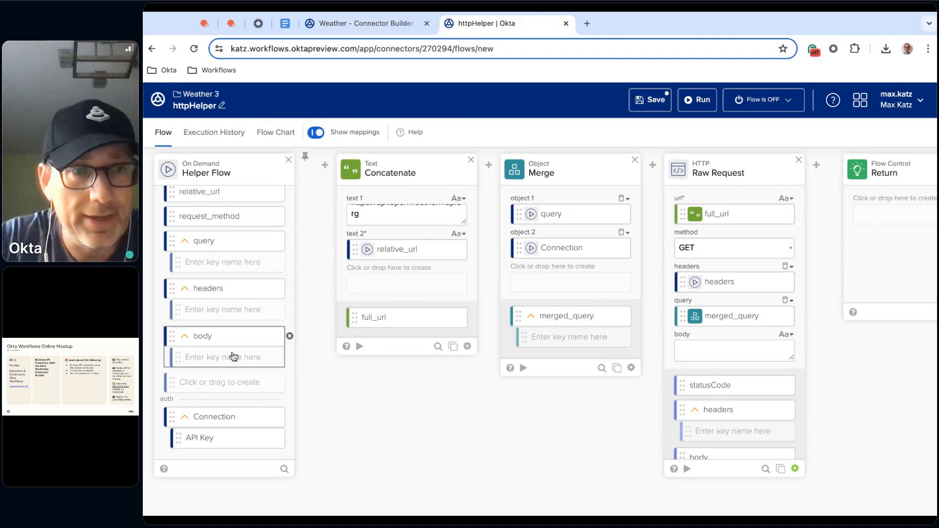
pyautogui.moveTo(215, 339); pyautogui.dragTo(734, 350)
pyautogui.hscroll(2, 566, 432)
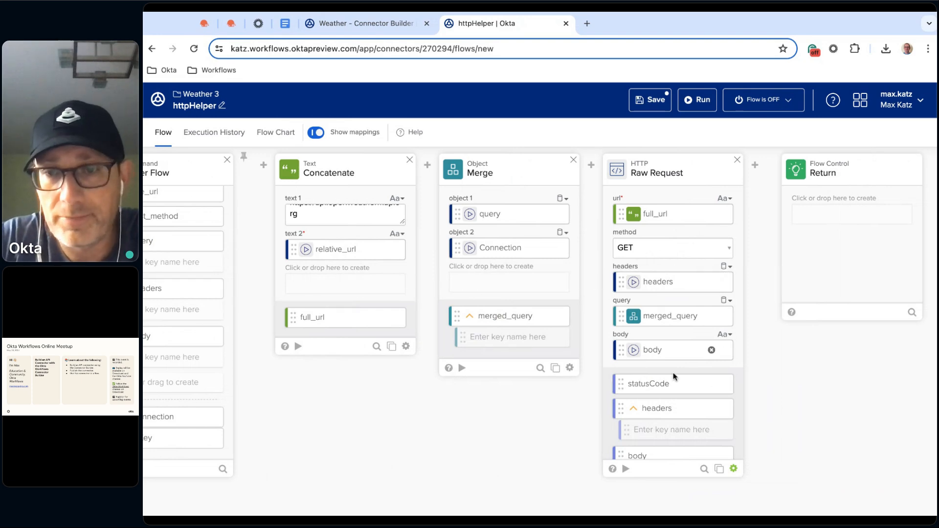
# Map Raw Request's statusCode, headers and body outputs to the Return card, set the returned body's type to Object, and save the flow
pyautogui.moveTo(674, 388); pyautogui.dragTo(851, 215)
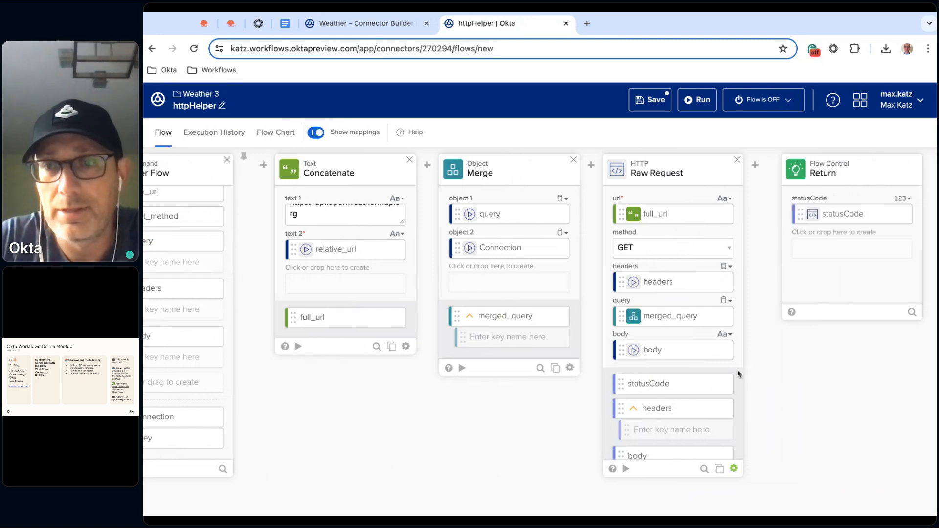
pyautogui.moveTo(697, 412); pyautogui.dragTo(852, 248)
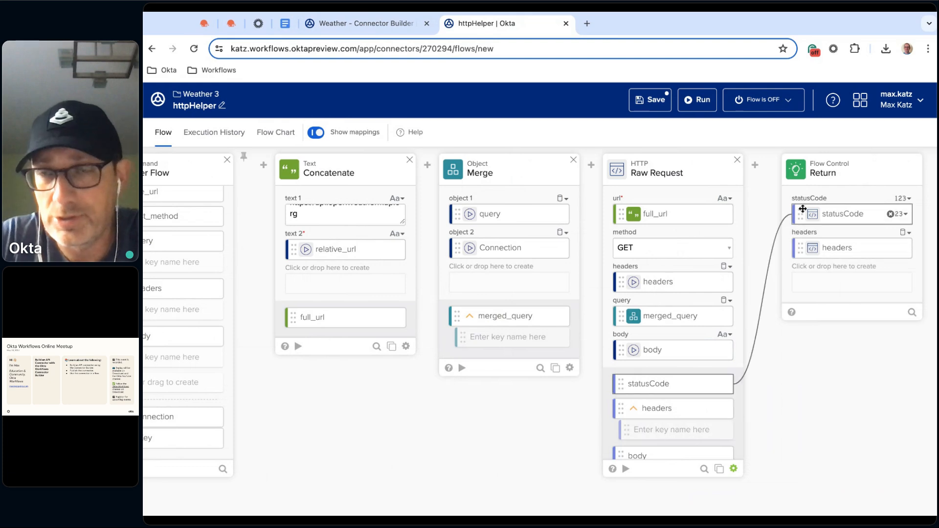
pyautogui.scroll(-1, 689, 441)
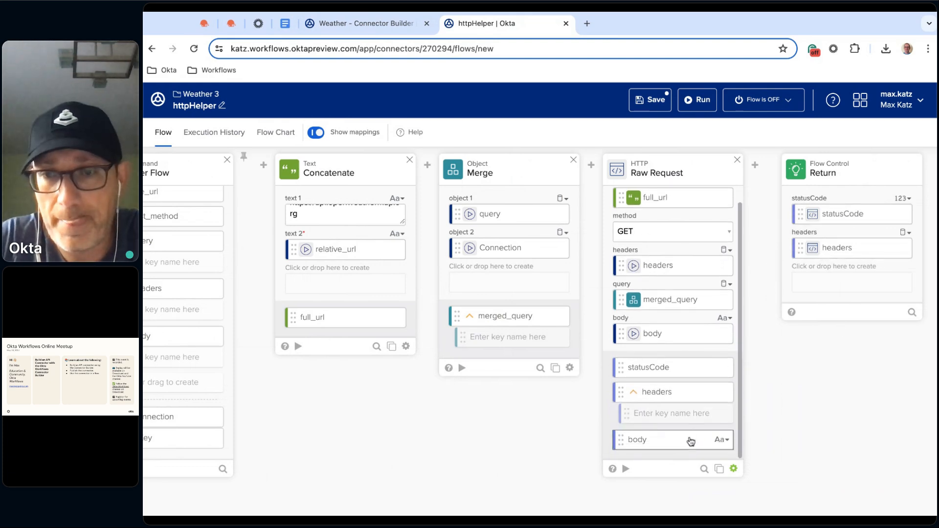
pyautogui.doubleClick(677, 445)
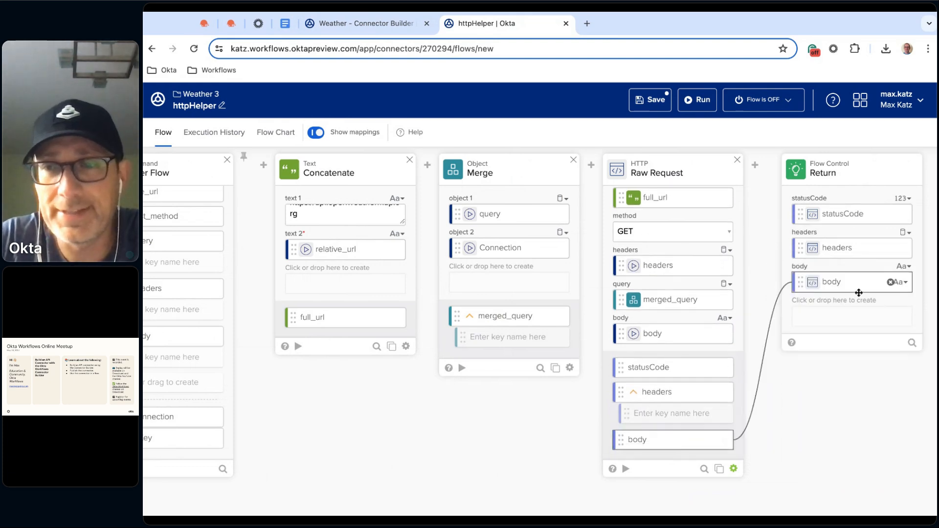
pyautogui.click(905, 267)
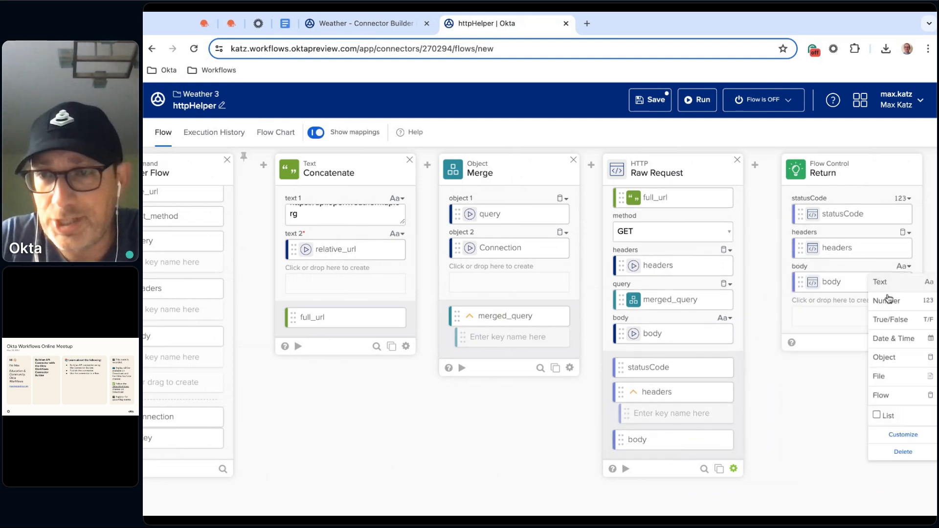
pyautogui.click(885, 357)
pyautogui.click(643, 111)
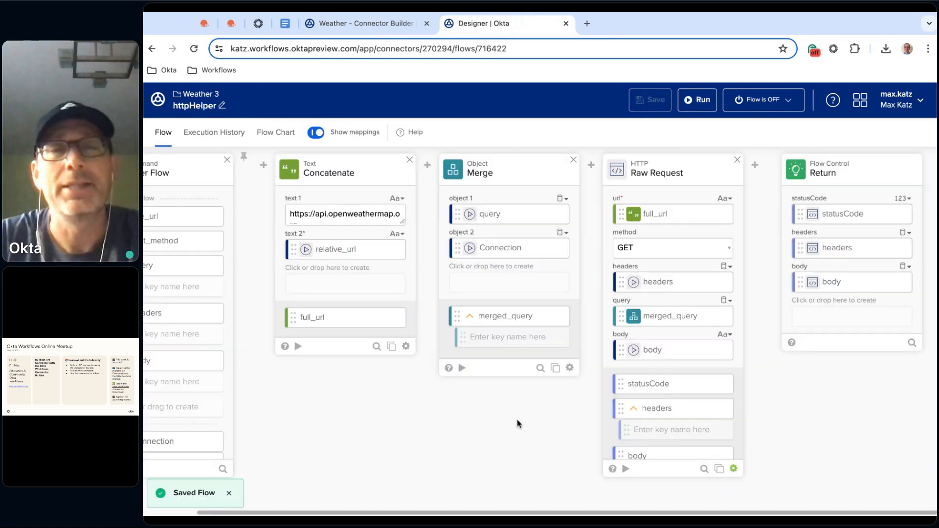
# Activate the httpHelper flow by opening its run dialog, and close the dialog without running the flow
pyautogui.hscroll(-1, 540, 421)
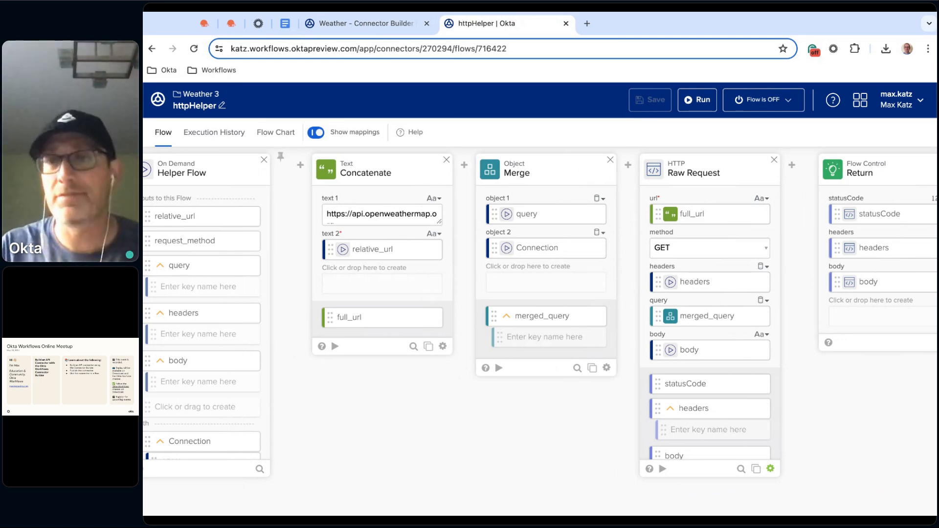
pyautogui.click(700, 102)
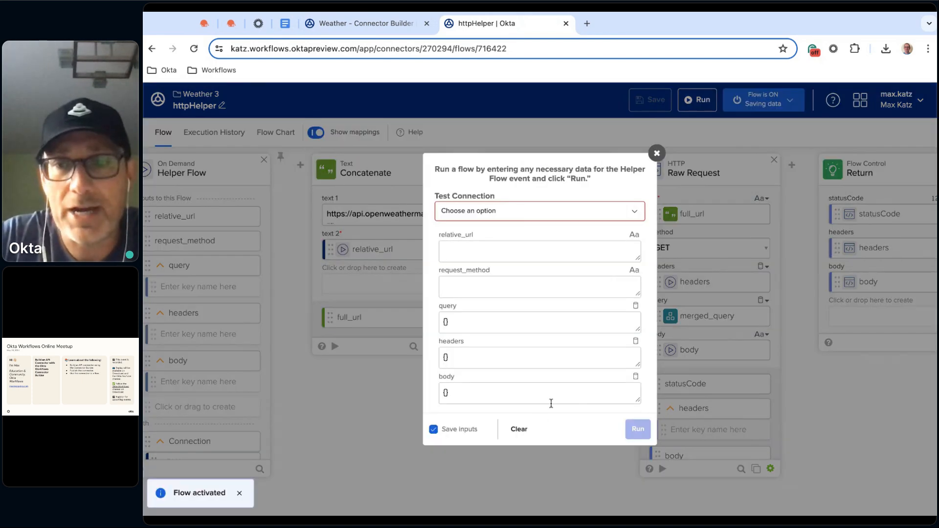
pyautogui.click(657, 153)
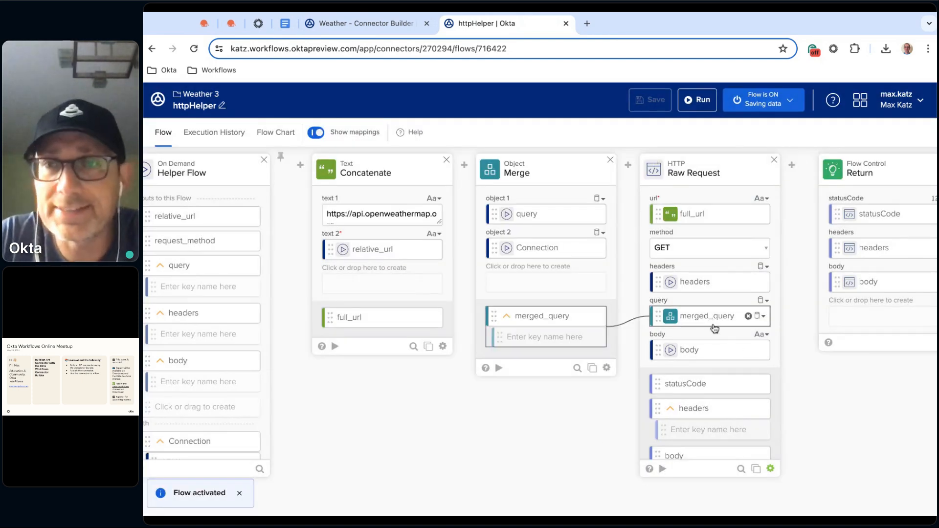
pyautogui.scroll(-1, 711, 323)
pyautogui.click(664, 470)
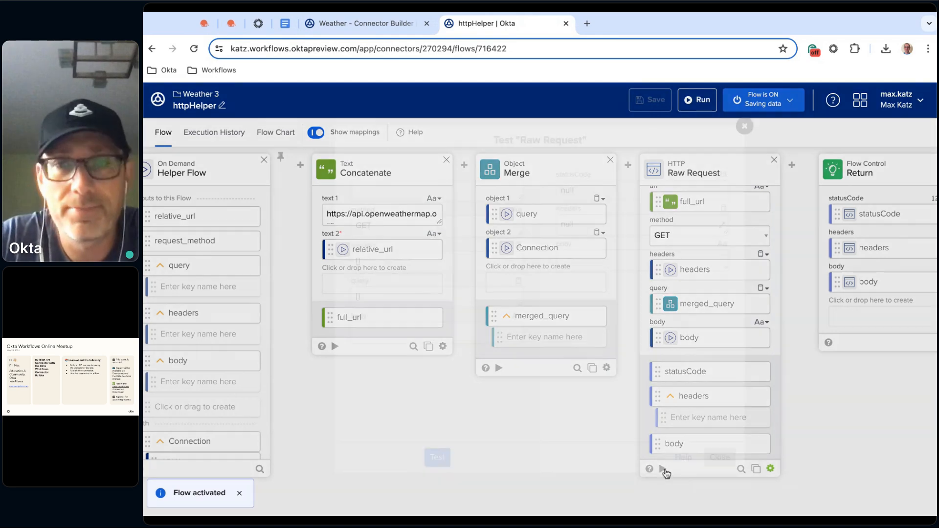
pyautogui.click(286, 23)
pyautogui.click(485, 244)
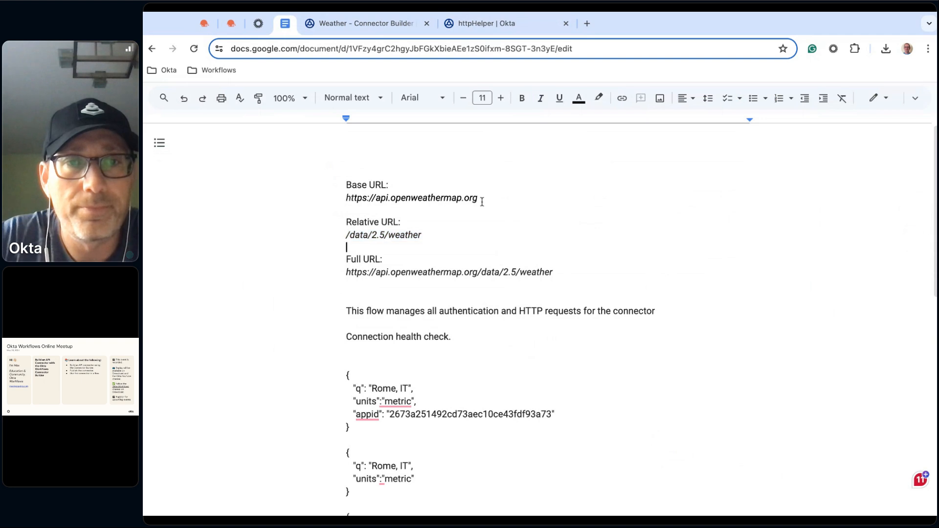
pyautogui.moveTo(557, 270); pyautogui.dragTo(346, 272)
pyautogui.hotkey('ctrl', 'c')
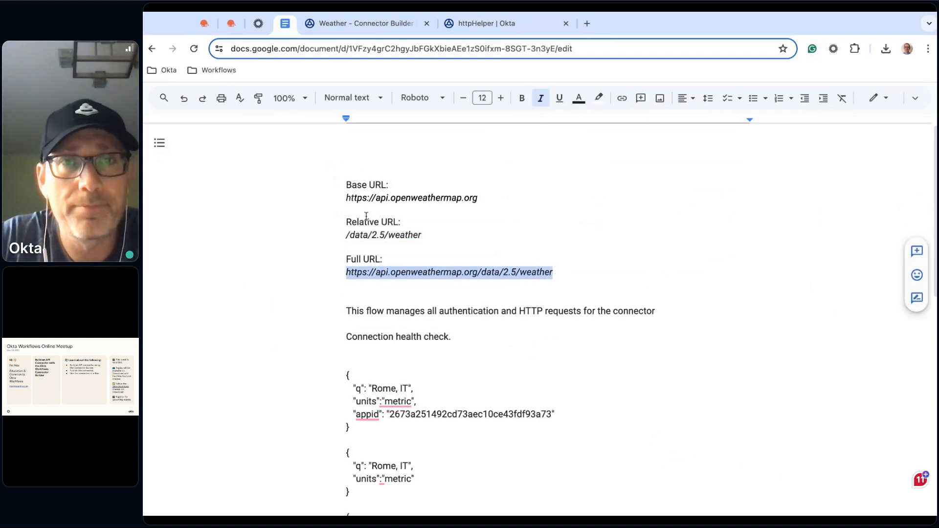
pyautogui.click(477, 15)
pyautogui.click(413, 198)
pyautogui.hotkey('ctrl', 'v')
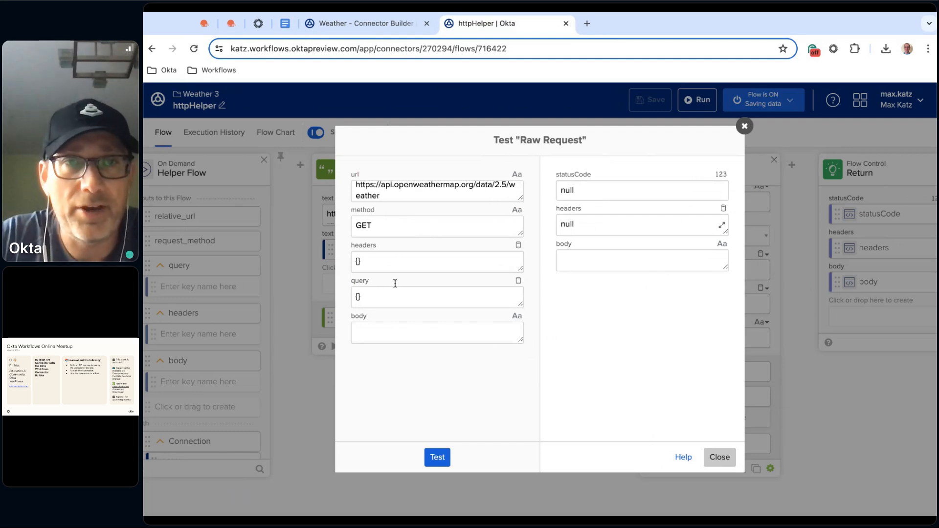
# Copy the JSON query with q "Rome, IT", units "metric" and the appid API key from the Google Docs notes, and return to the Raw Request test
pyautogui.click(283, 31)
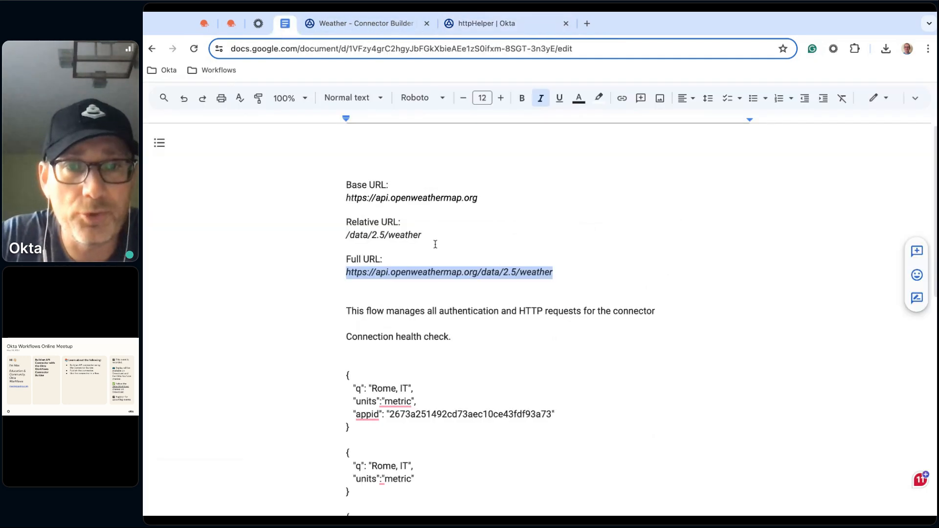
pyautogui.scroll(-1, 565, 342)
pyautogui.scroll(-1, 367, 350)
pyautogui.moveTo(347, 292); pyautogui.dragTo(356, 336)
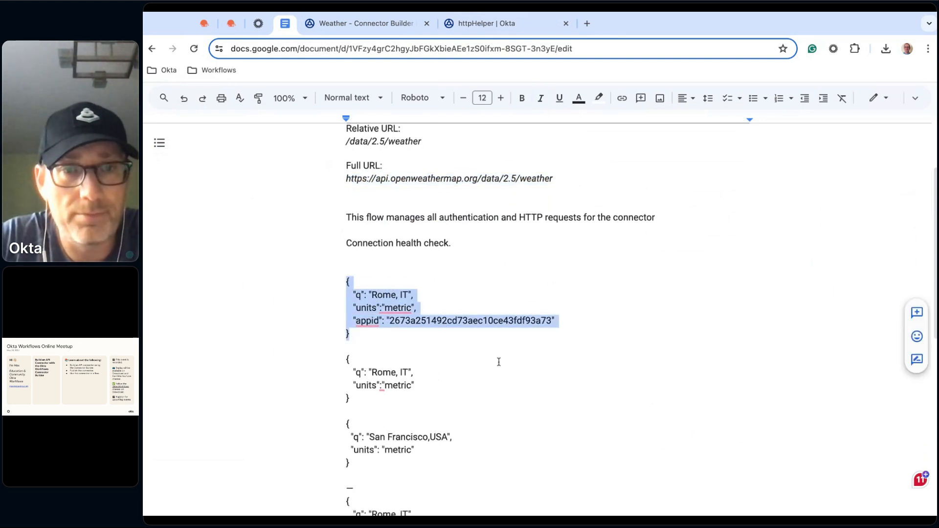
pyautogui.moveTo(382, 309)
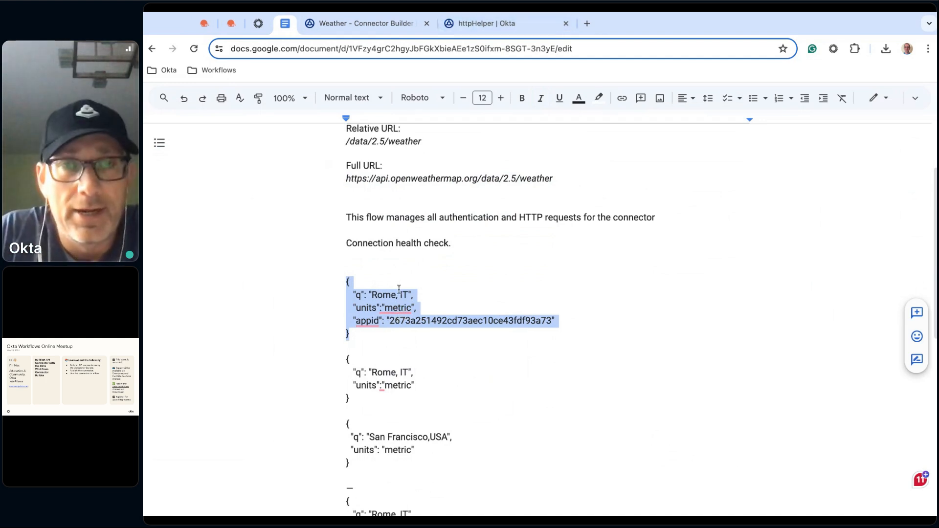
pyautogui.click(498, 27)
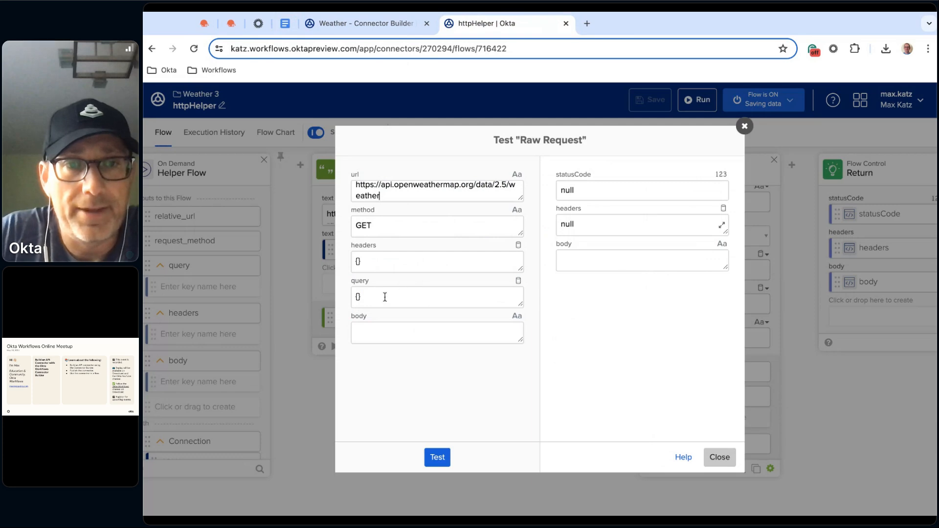
# Replace the Raw Request test's query with the copied JSON for Rome, IT in metric units including the appid API key, and run the test
pyautogui.press('BackSpace')
pyautogui.press('super+v')
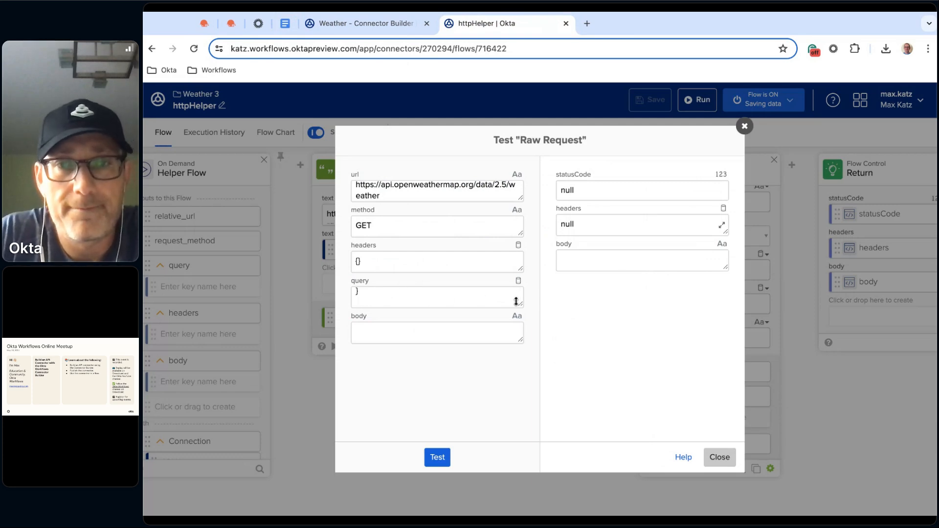
pyautogui.moveTo(521, 304); pyautogui.dragTo(522, 344)
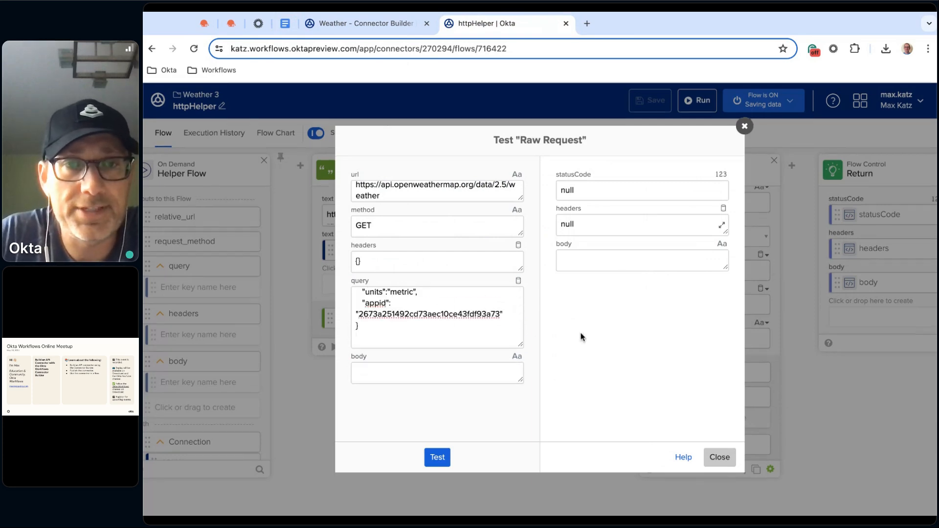
pyautogui.click(437, 459)
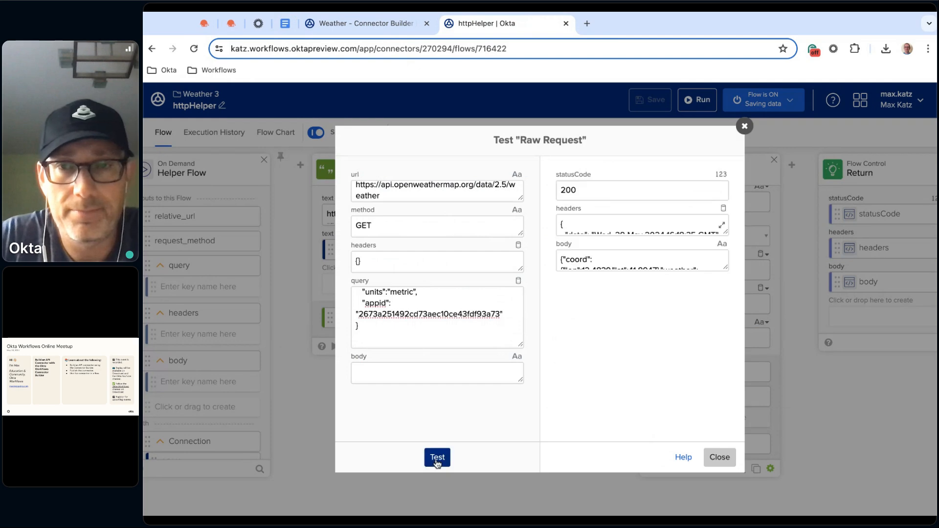
# Expand the response body in the Raw Request test, read through the returned weather data, and close the test
pyautogui.click(725, 267)
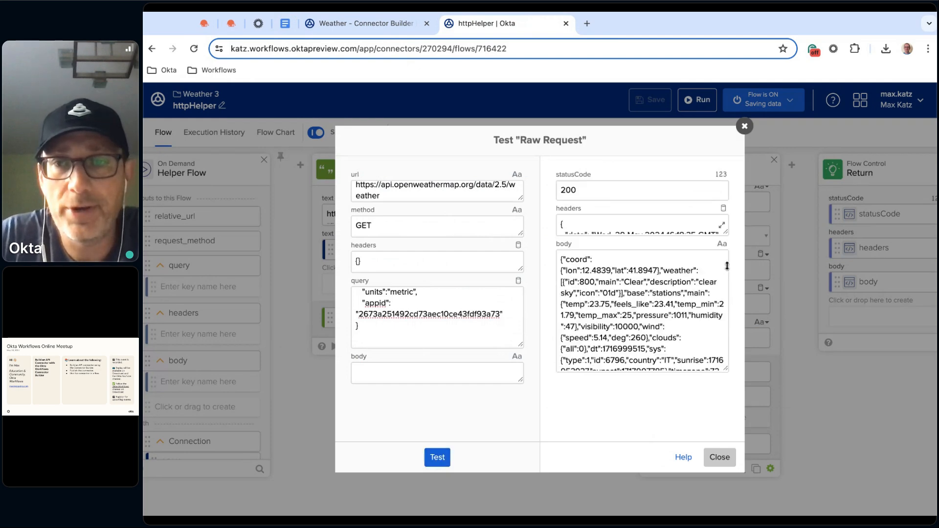
pyautogui.scroll(-2, 722, 260)
pyautogui.scroll(2, 681, 298)
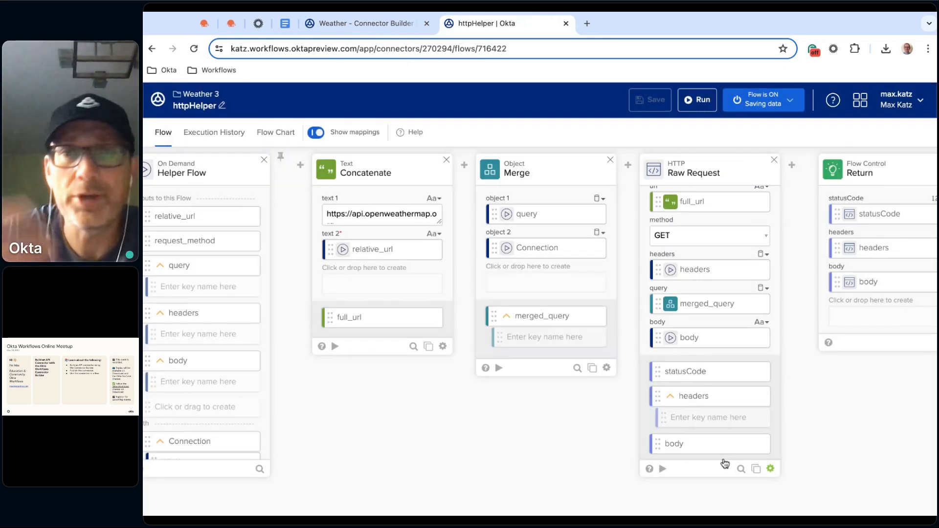
pyautogui.click(720, 458)
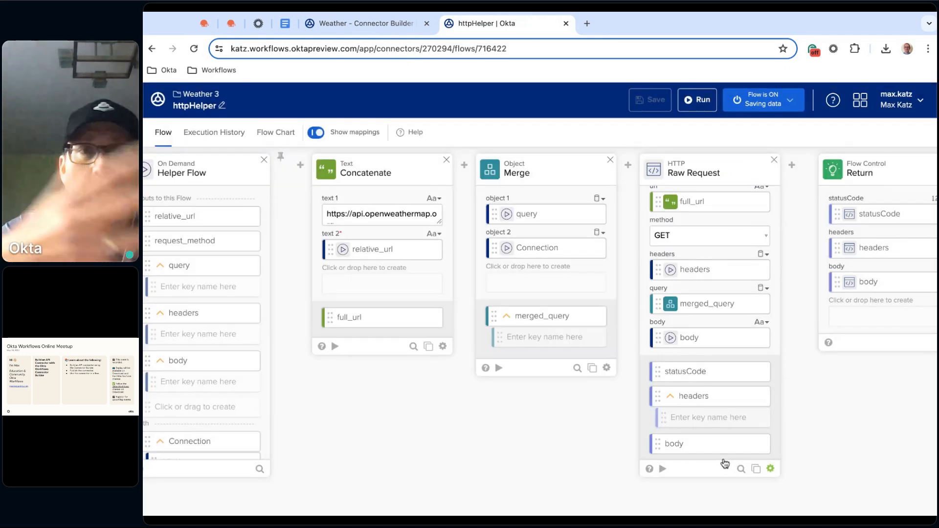
# Start a new test connection from the httpHelper run dialog, named "Weather 3 (CB)" with the description "Weather 3 connection"
pyautogui.click(701, 101)
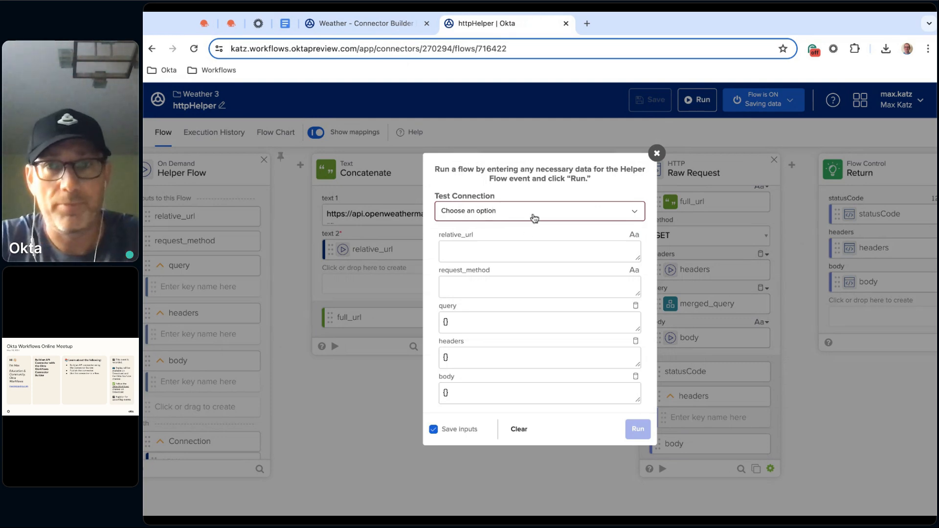
pyautogui.click(565, 221)
pyautogui.click(500, 232)
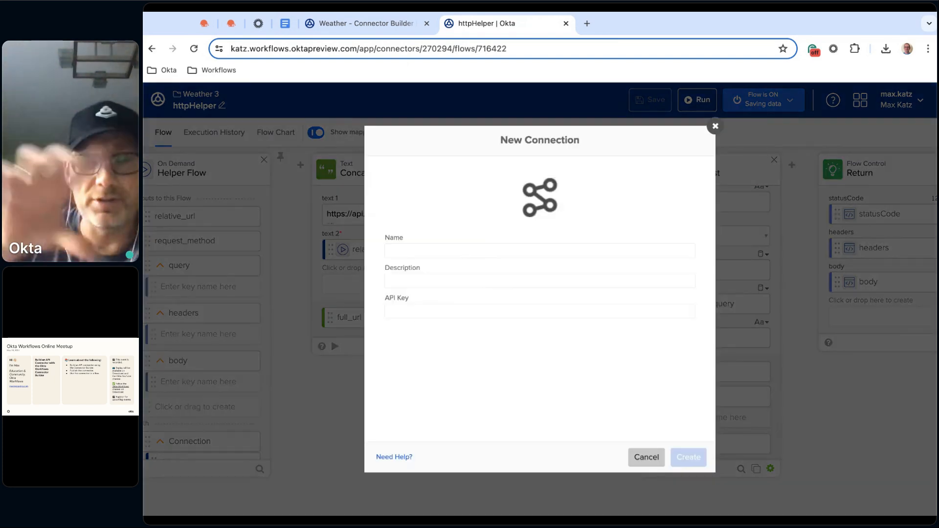
pyautogui.click(485, 252)
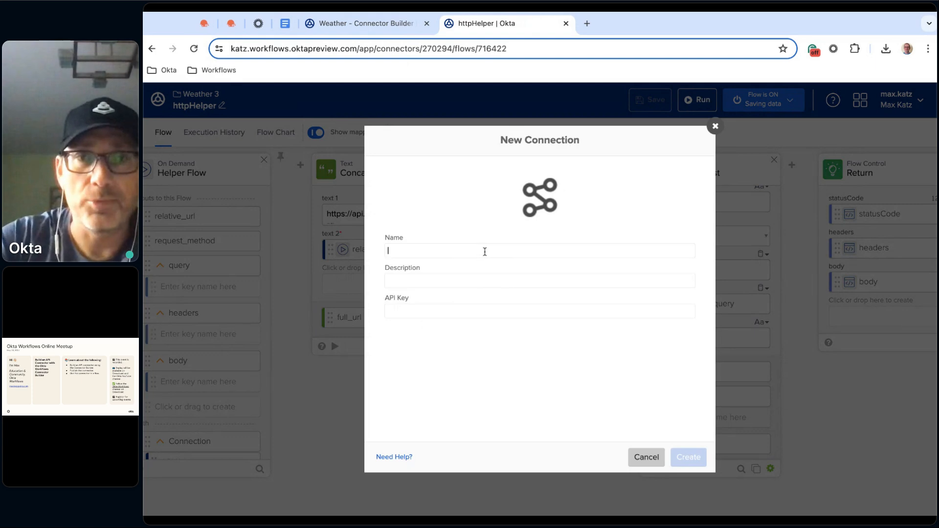
pyautogui.write('Weather 3 ')
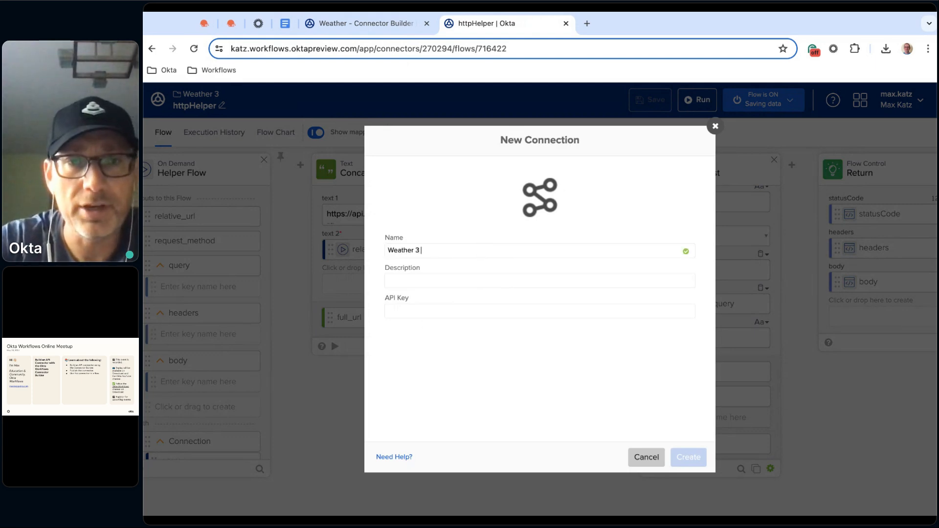
pyautogui.write('(CB)')
pyautogui.click(450, 281)
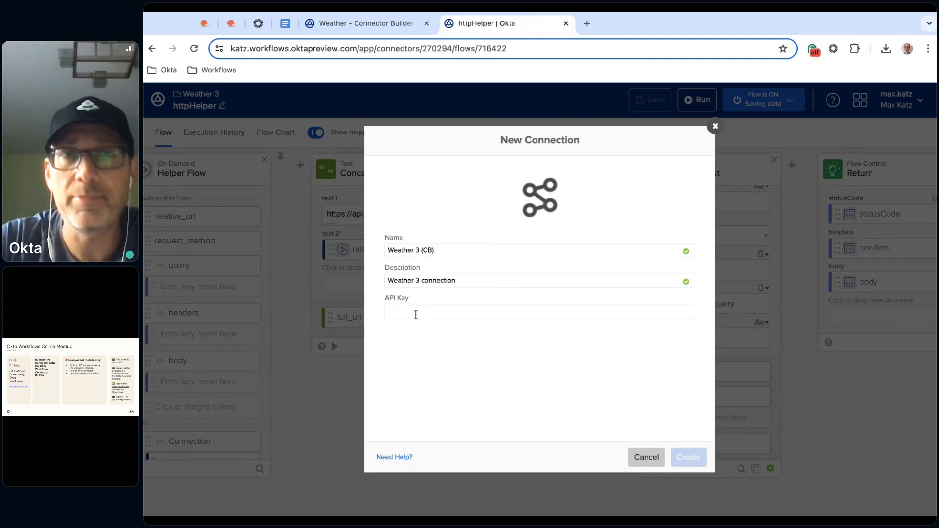
# Copy the Meetup CB key from the OpenWeather API keys page into the new connection's API Key field and create the connection
pyautogui.click(205, 23)
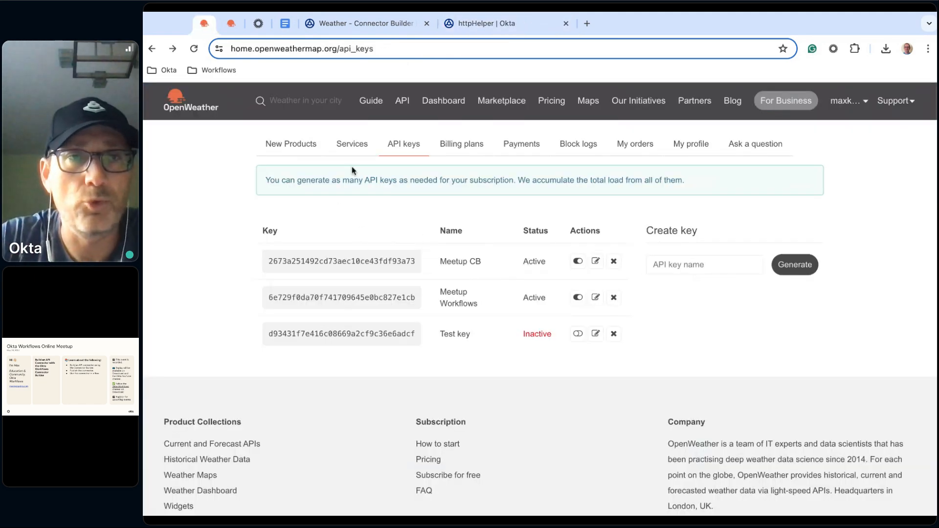
pyautogui.doubleClick(385, 261)
pyautogui.press('super+c')
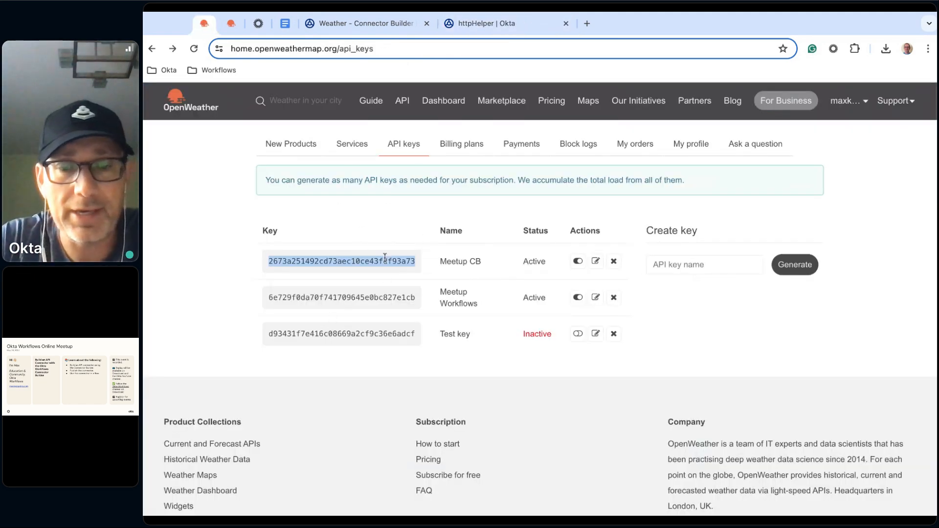
pyautogui.click(492, 26)
pyautogui.press('super+v')
pyautogui.click(689, 460)
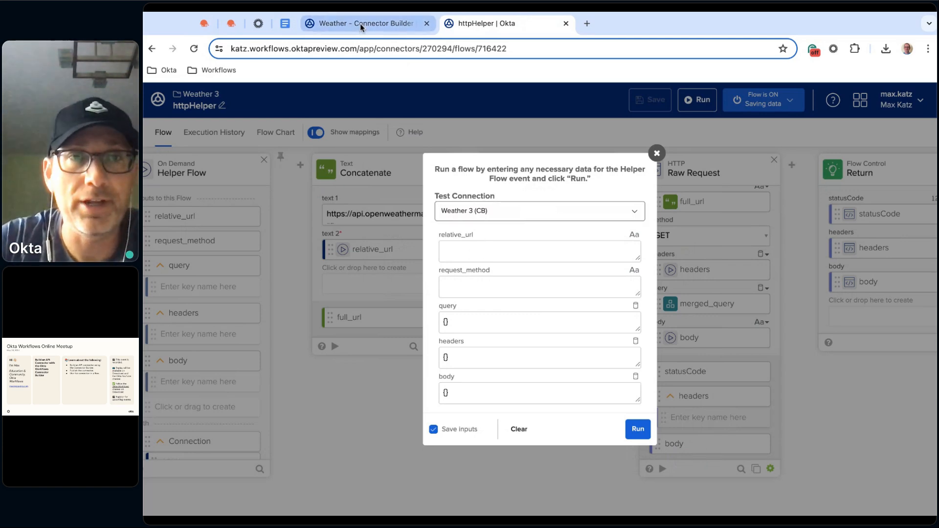
# Set the run's relative_url to /data/2.5/weather, copied from the Google Docs notes, and its request_method to GET
pyautogui.click(286, 23)
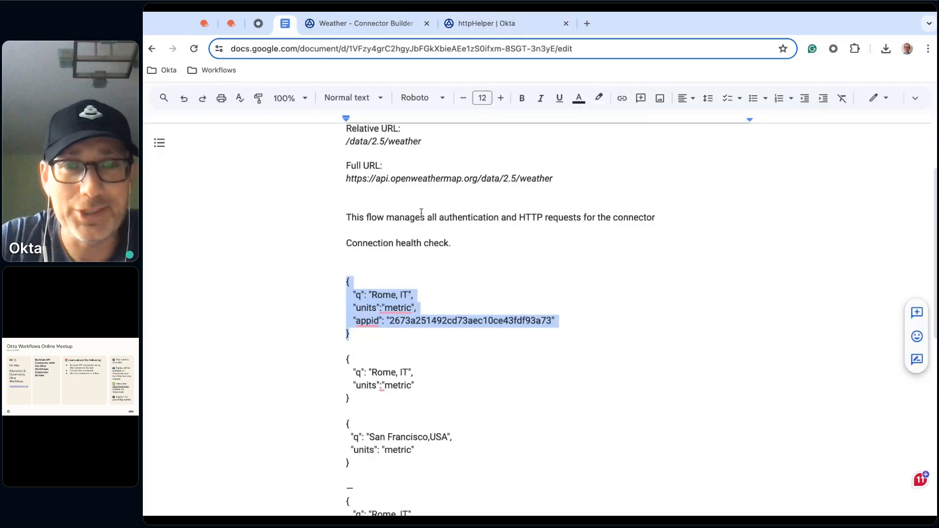
pyautogui.scroll(2, 454, 239)
pyautogui.tripleClick(397, 230)
pyautogui.press('super+c')
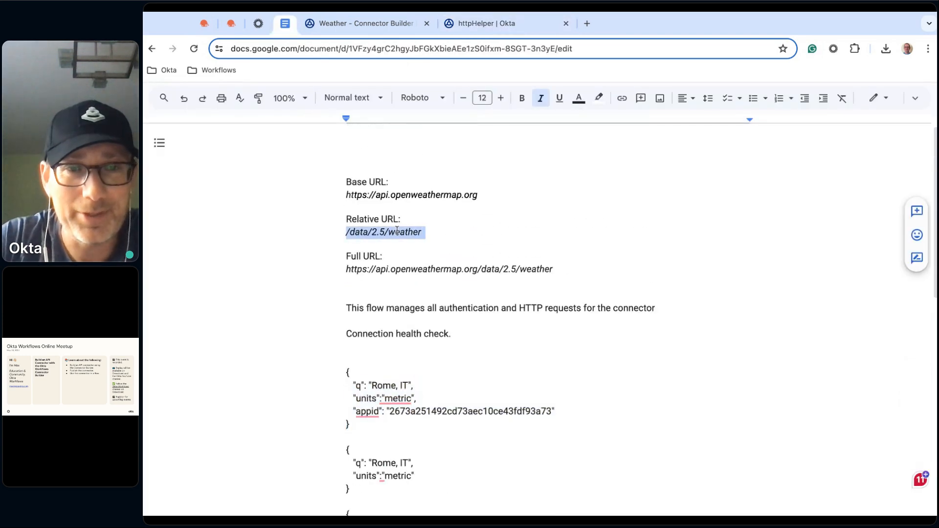
pyautogui.click(487, 23)
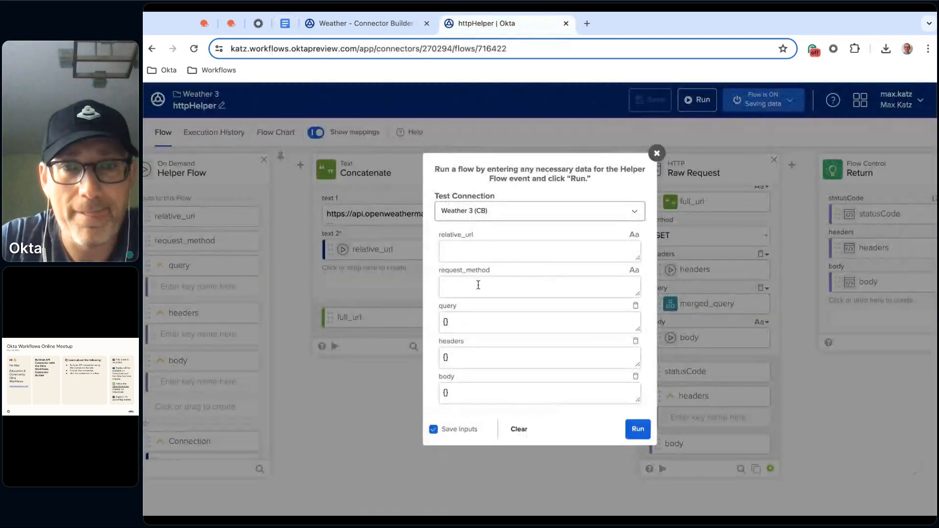
pyautogui.press('super+v')
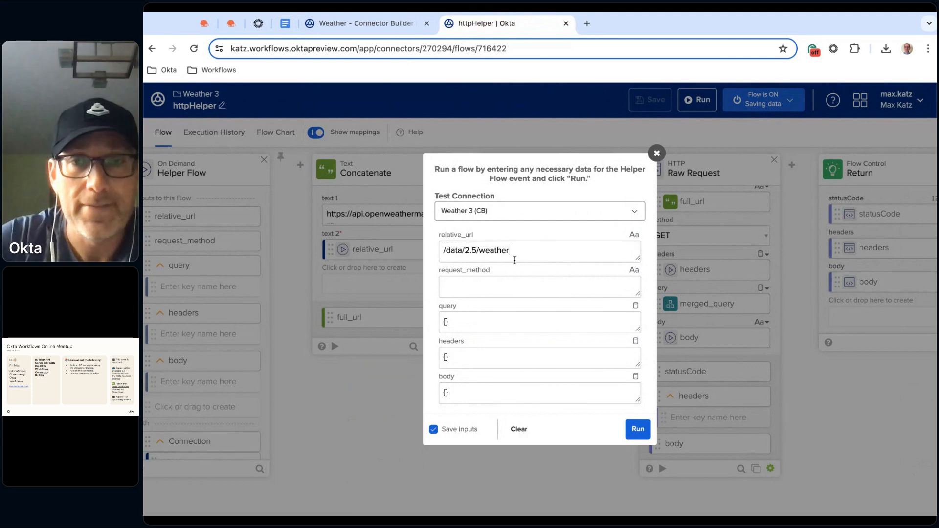
pyautogui.click(495, 291)
pyautogui.write('GET')
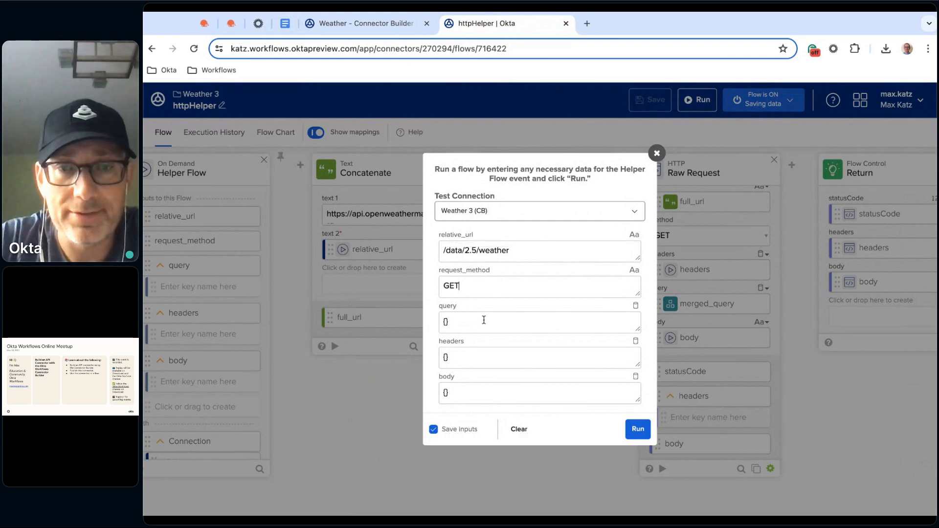
# Set the run's query to the notes' JSON with q "Rome, IT" and units "metric" without appid, and run the flow
pyautogui.click(285, 23)
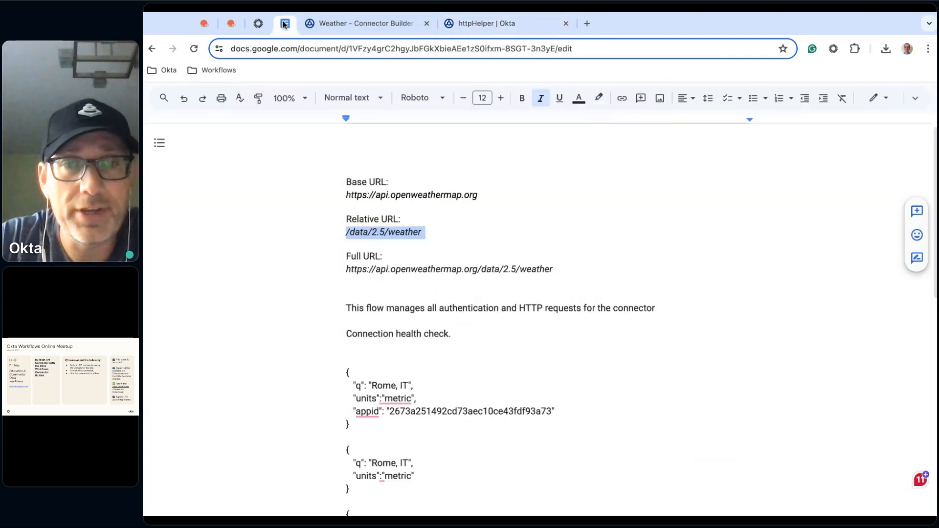
pyautogui.scroll(-2, 564, 400)
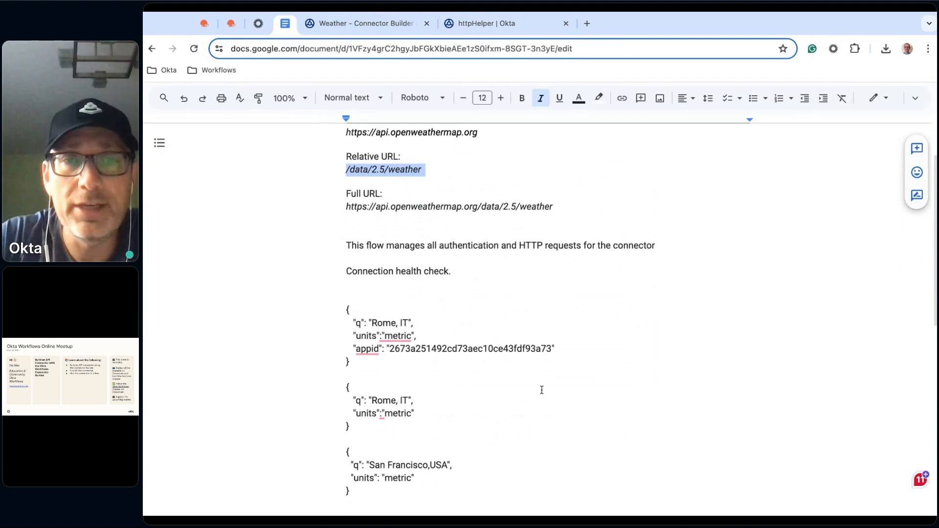
pyautogui.scroll(-1, 516, 380)
pyautogui.scroll(-1, 515, 380)
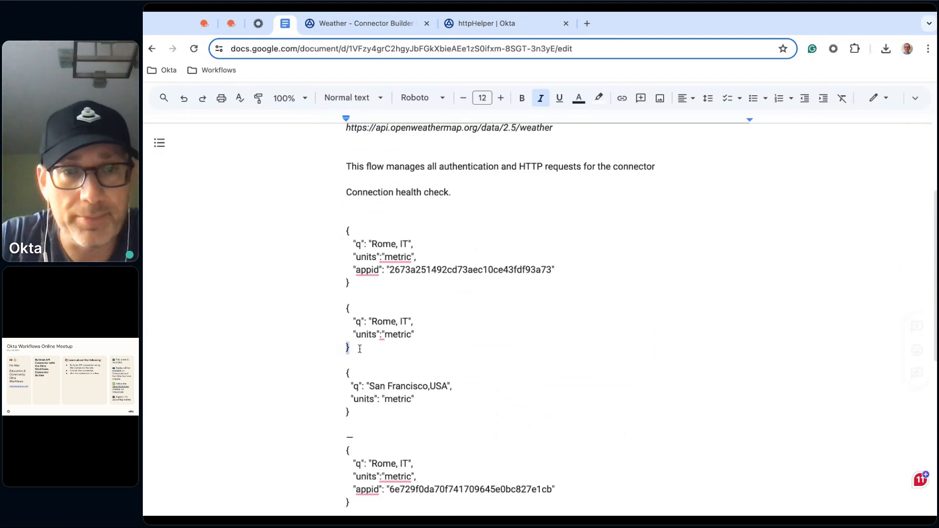
pyautogui.moveTo(350, 348); pyautogui.dragTo(346, 307)
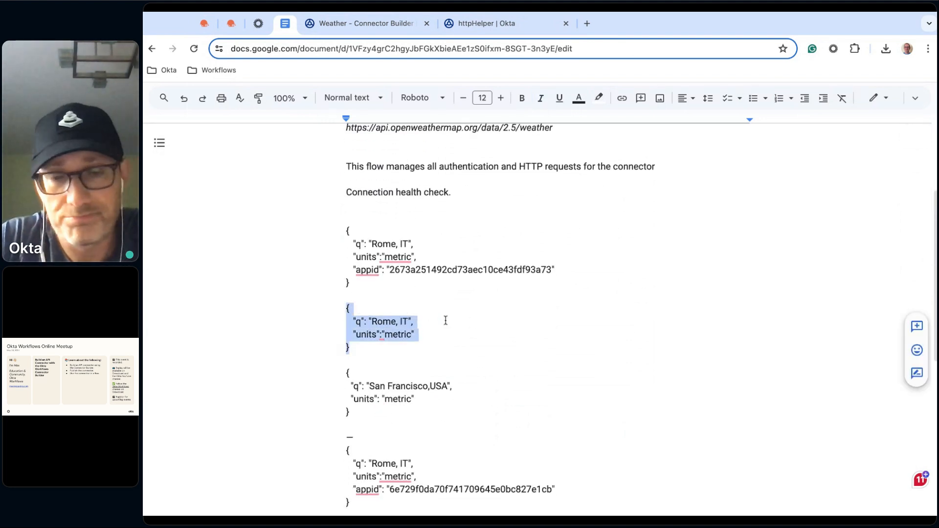
pyautogui.click(495, 23)
pyautogui.hotkey('ctrl', 'a')
pyautogui.press('BackSpace')
pyautogui.hotkey('ctrl', 'v')
pyautogui.moveTo(639, 328); pyautogui.dragTo(631, 368)
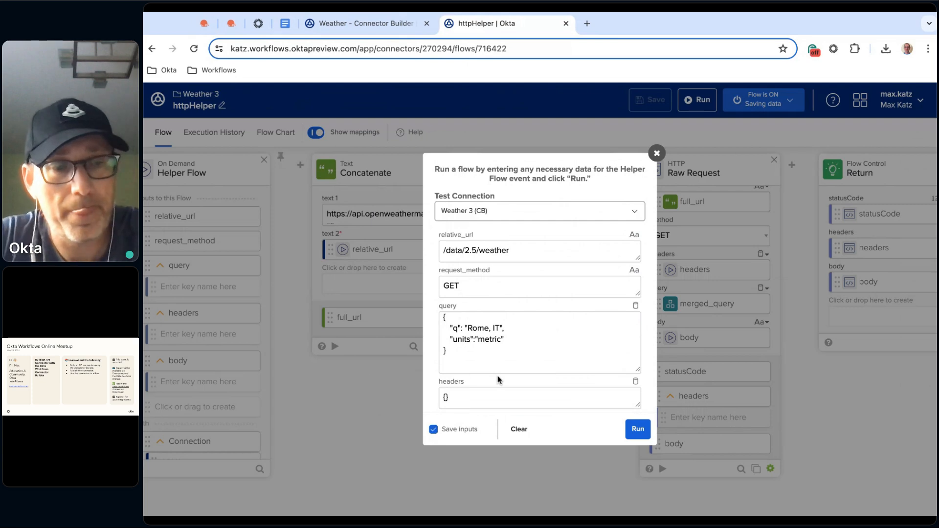
pyautogui.click(627, 434)
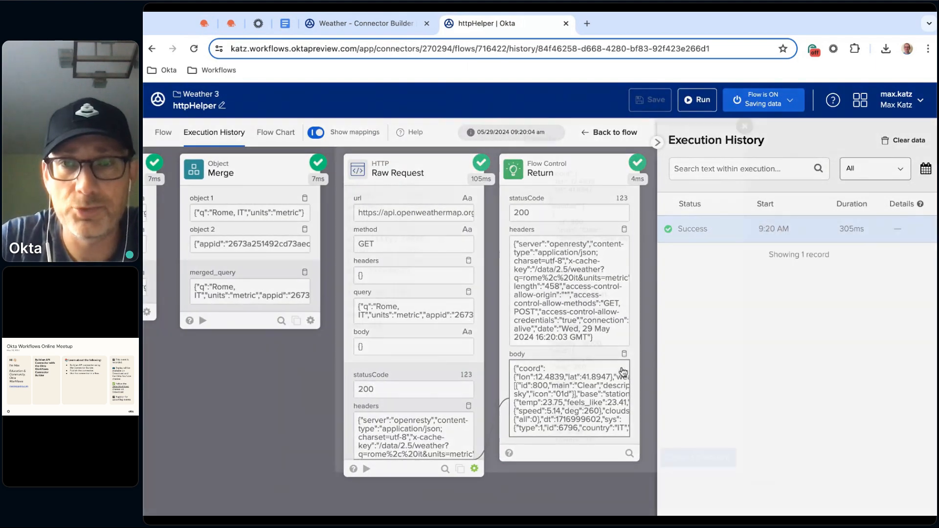
# Examine the full details of the Return card's body in the execution history, including the temperature, and go back to the flow editor
pyautogui.click(623, 372)
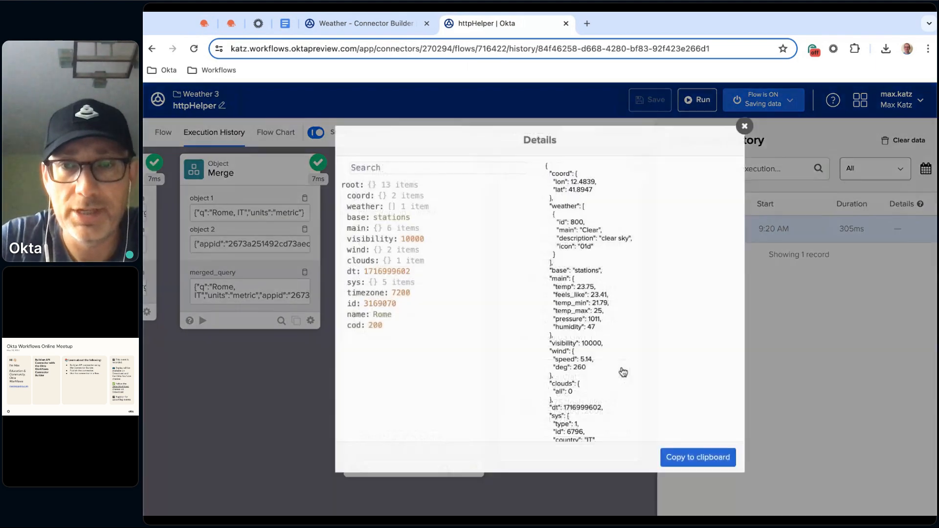
pyautogui.doubleClick(578, 287)
pyautogui.click(638, 289)
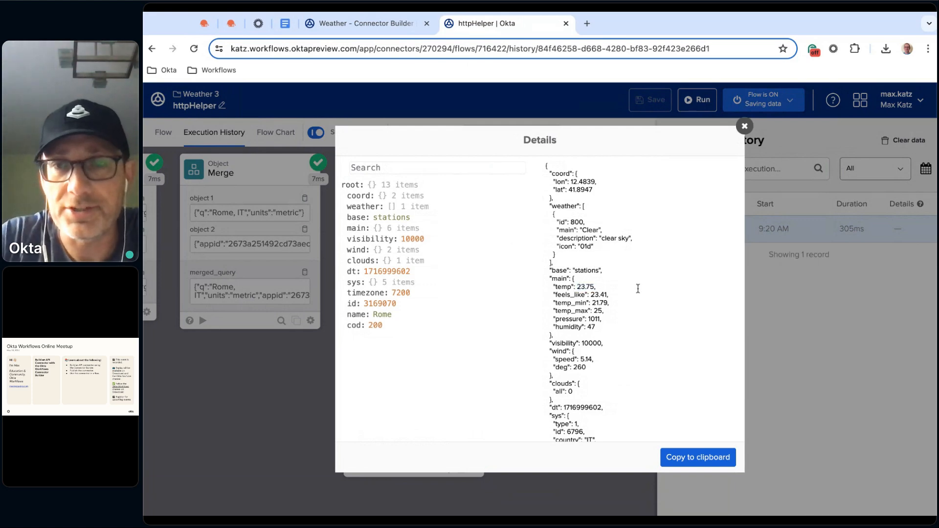
pyautogui.click(745, 127)
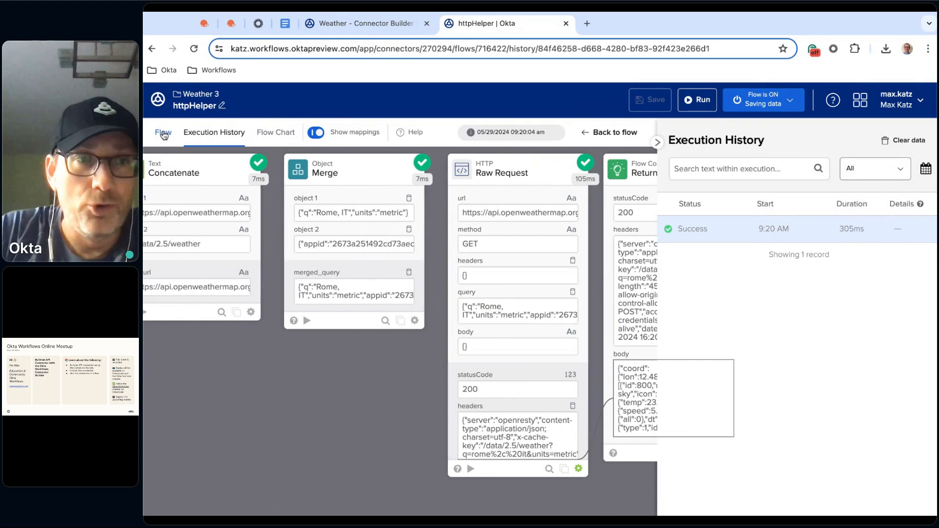
pyautogui.click(164, 133)
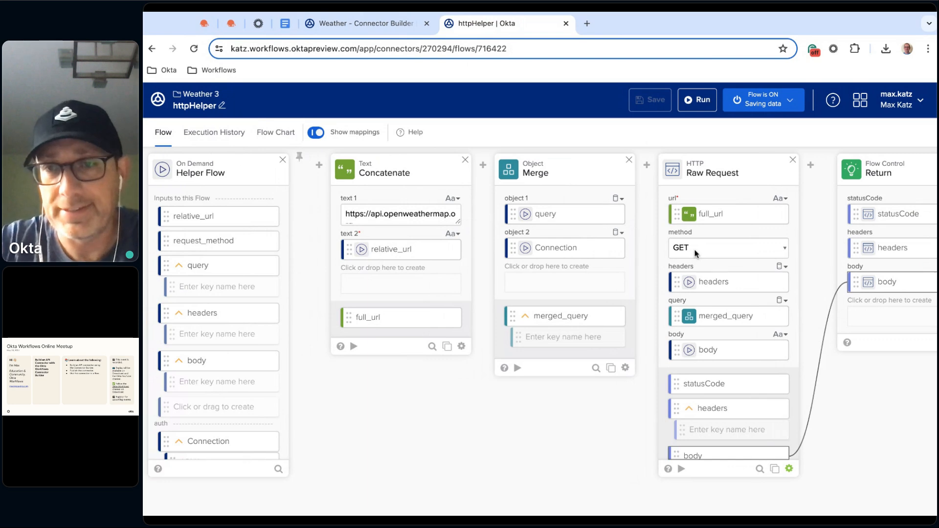
# Map the helper flow's request_method input to the Raw Request card's method and save the flow
pyautogui.moveTo(228, 247); pyautogui.dragTo(729, 248)
pyautogui.moveTo(228, 245); pyautogui.dragTo(724, 248)
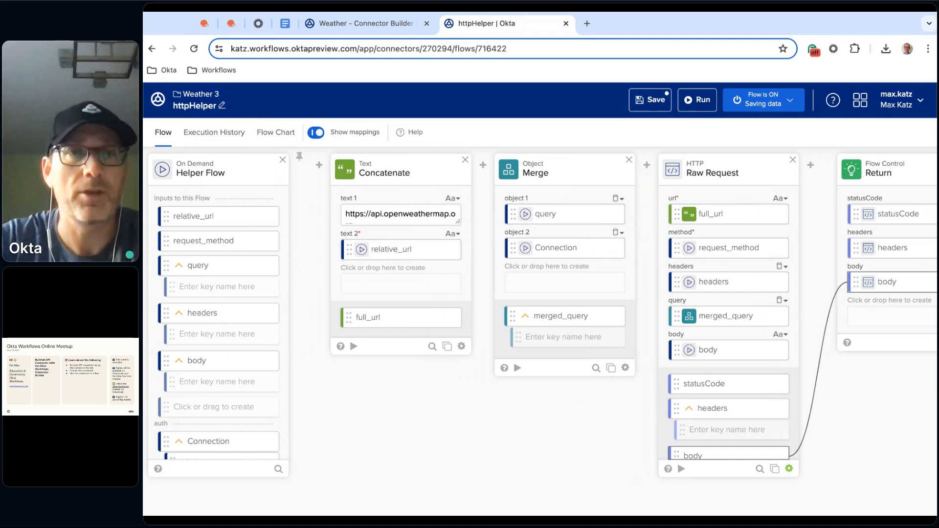
pyautogui.click(656, 100)
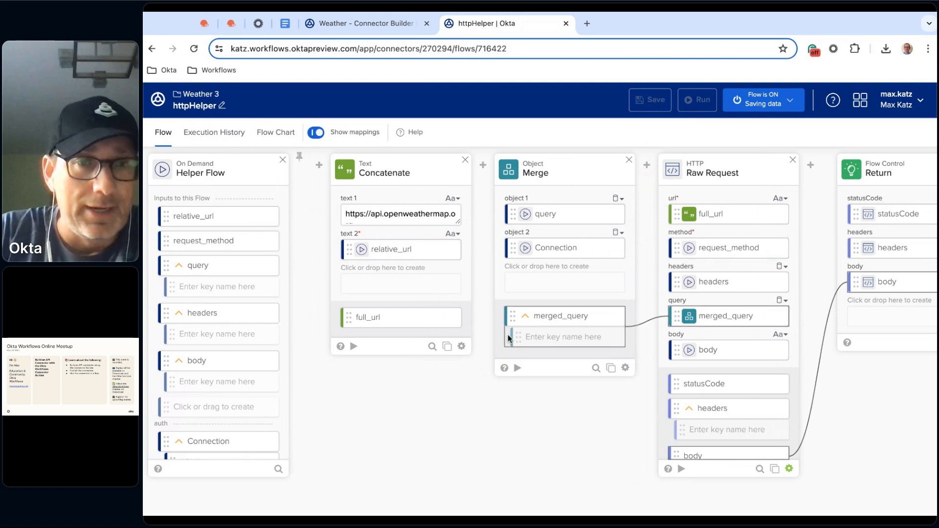
# Create a new flow in the Weather 3 connector and enter _authPing as its flow name
pyautogui.click(198, 96)
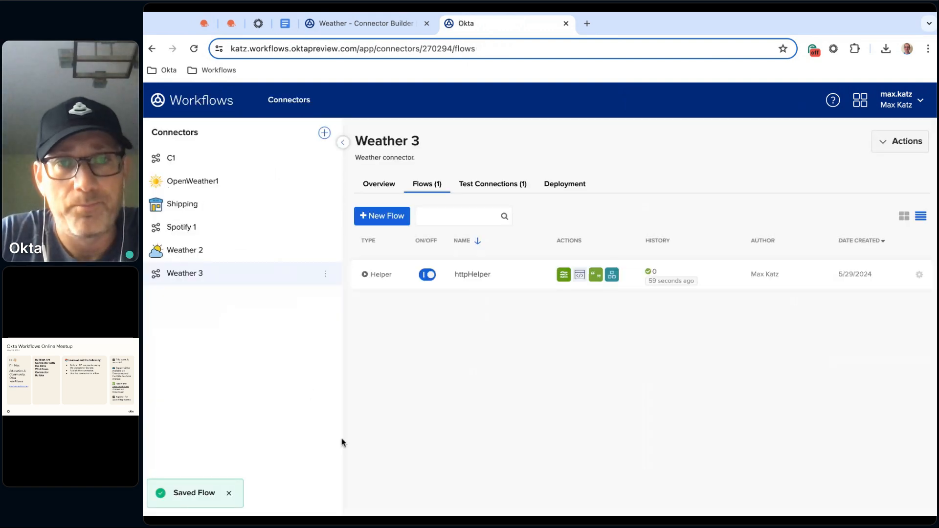
pyautogui.click(388, 216)
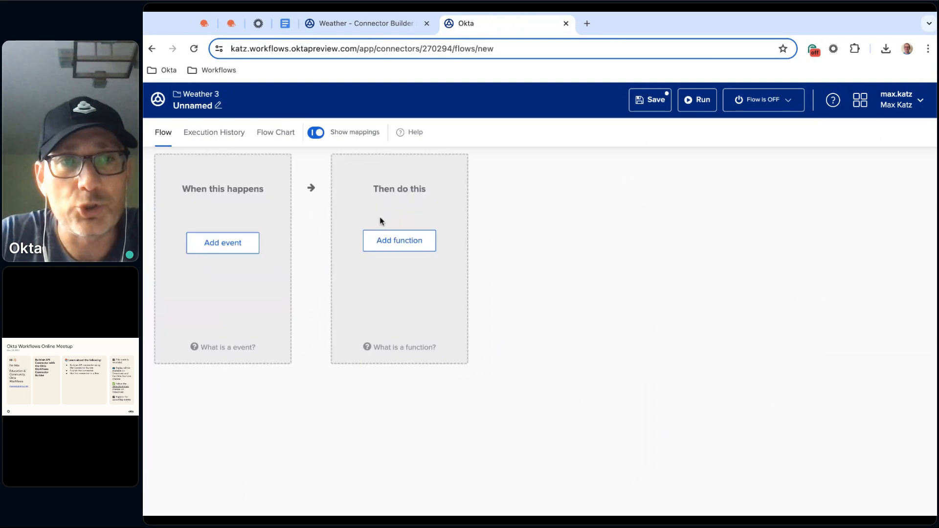
pyautogui.click(198, 105)
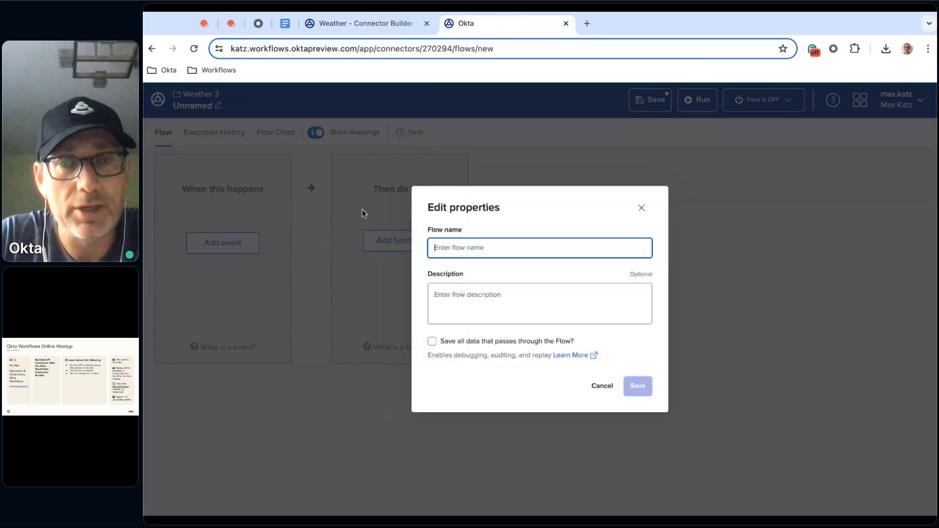
pyautogui.write('_authPing')
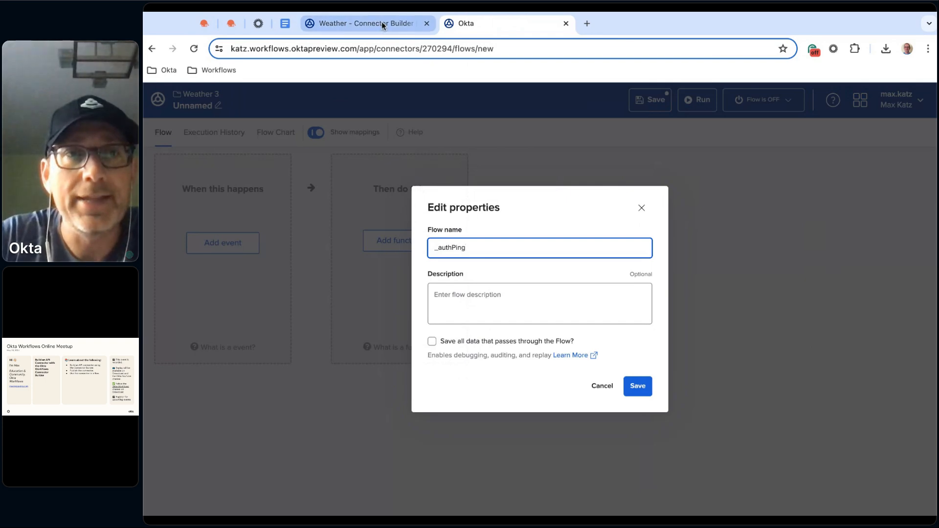
# Copy "Connection health check." from the Google Docs notes as the flow's description, enable saving all data, and save the properties
pyautogui.click(293, 24)
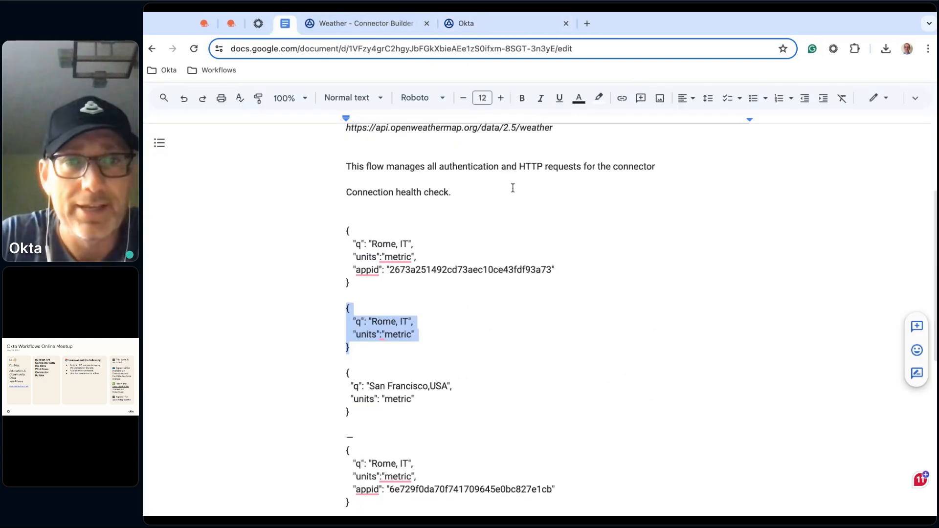
pyautogui.scroll(3, 524, 297)
pyautogui.tripleClick(414, 308)
pyautogui.hotkey('ctrl', 'c')
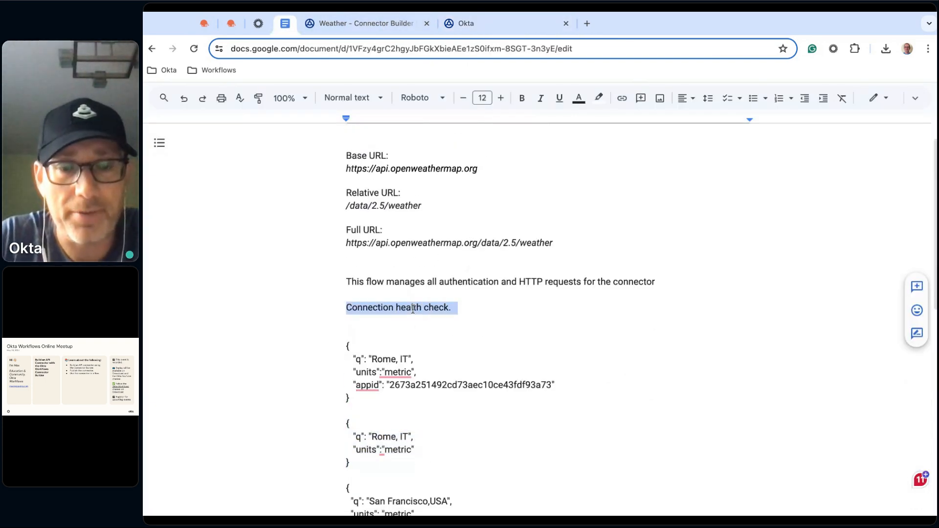
pyautogui.click(493, 27)
pyautogui.click(483, 293)
pyautogui.hotkey('ctrl', 'v')
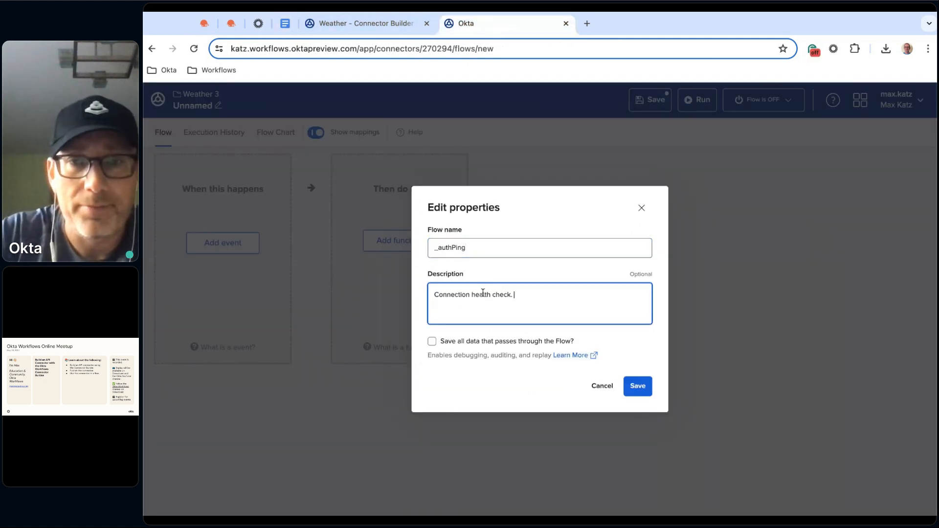
pyautogui.click(432, 342)
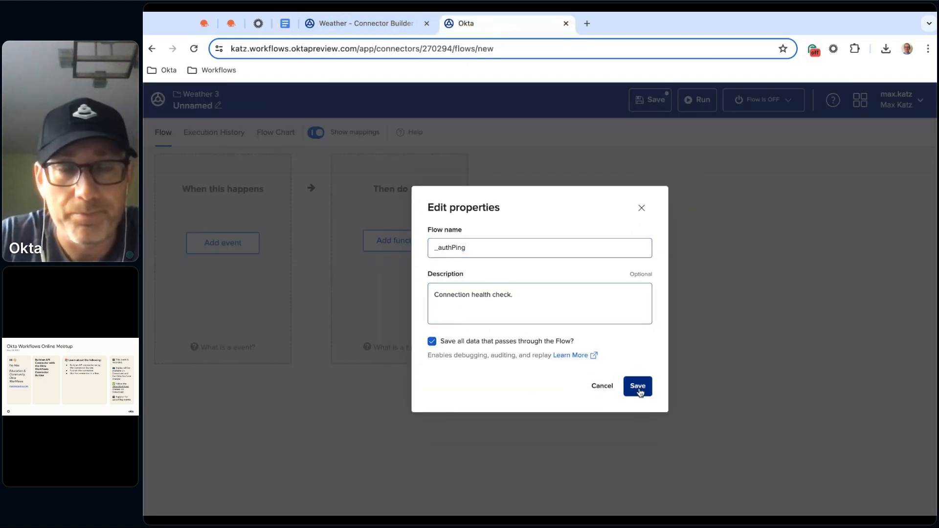
pyautogui.click(639, 390)
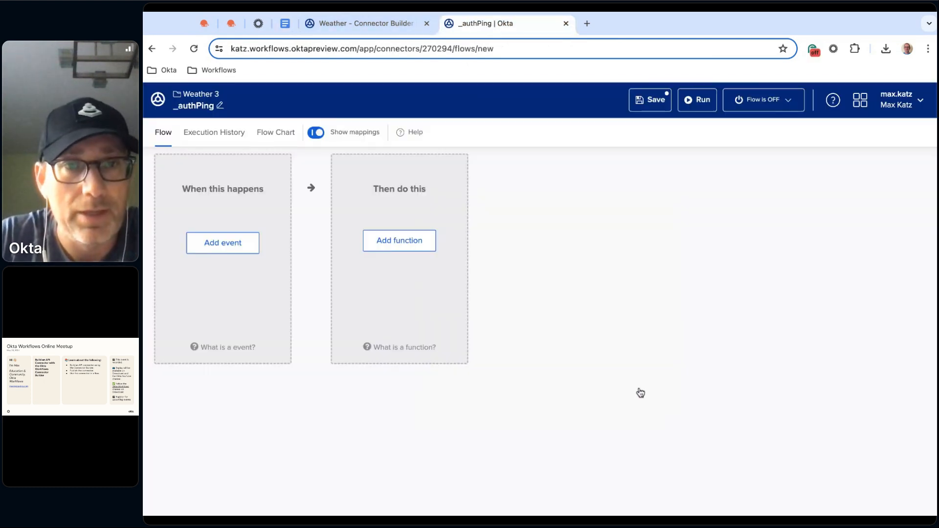
# Add the Authping event to the _authPing flow
pyautogui.click(237, 244)
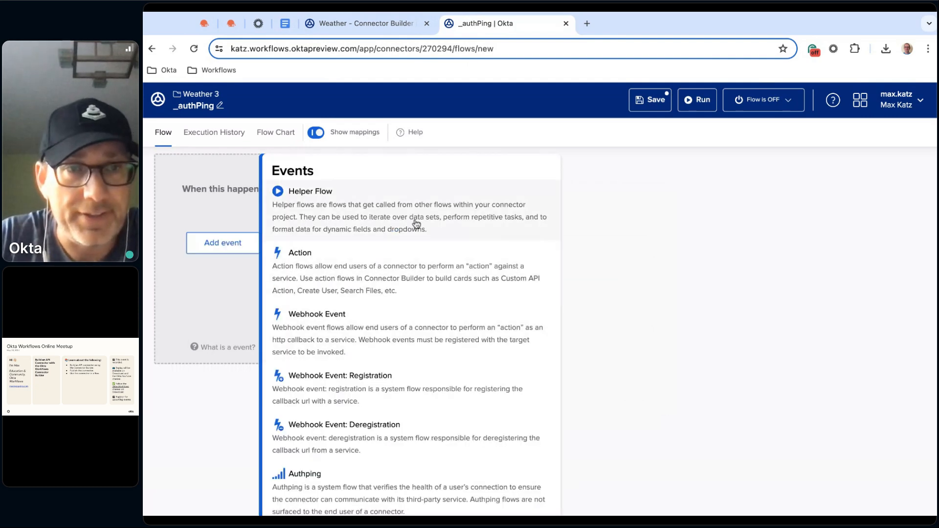
pyautogui.scroll(-3, 338, 313)
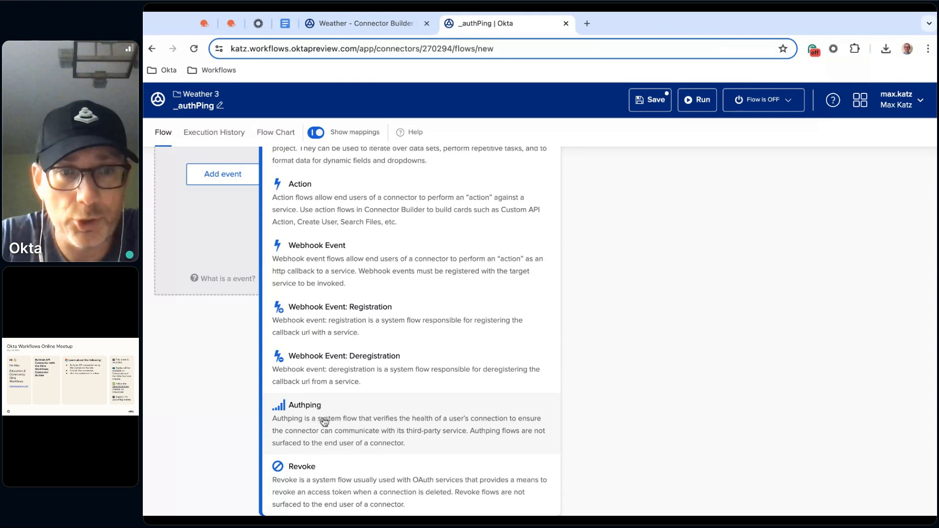
pyautogui.click(346, 417)
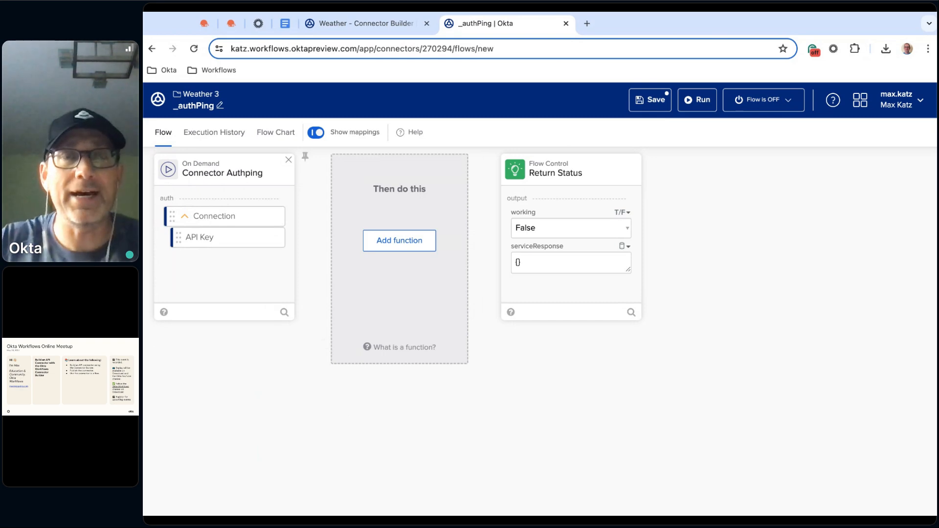
# Examine the Random User and Streaming - Helper flows in the May 2024 folder and return to the flow list
pyautogui.click(362, 23)
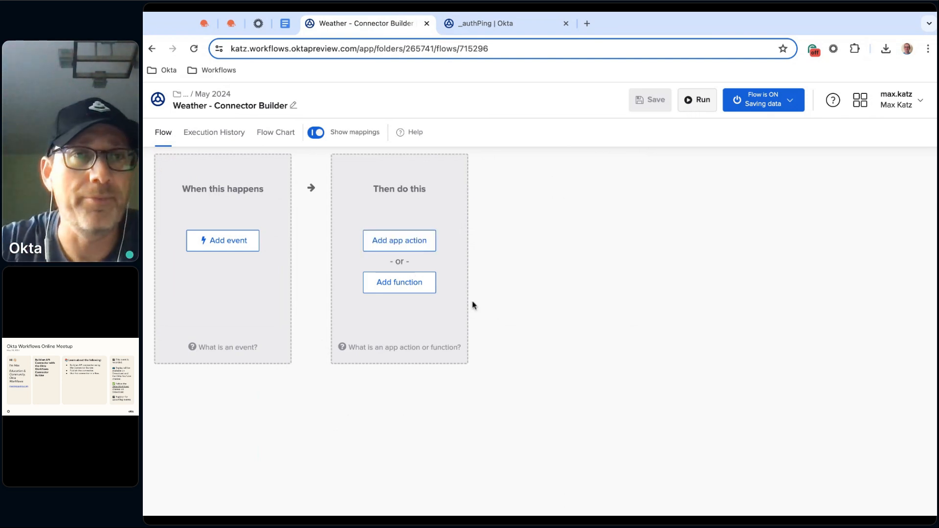
pyautogui.click(223, 100)
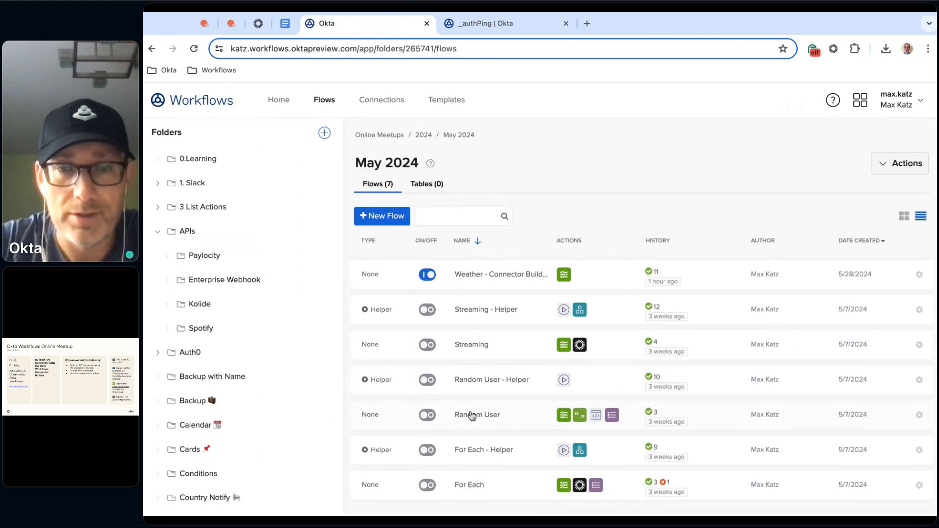
pyautogui.click(477, 416)
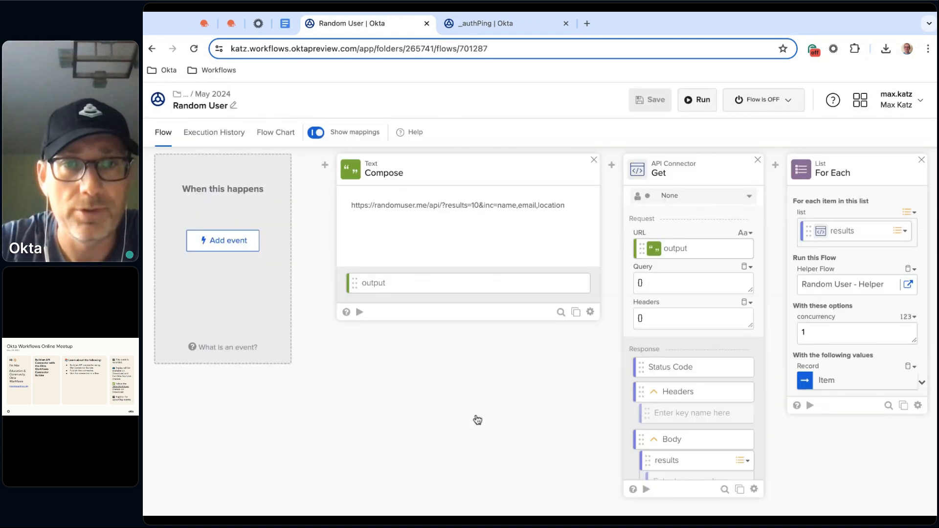
pyautogui.hotkey('alt', 'Left')
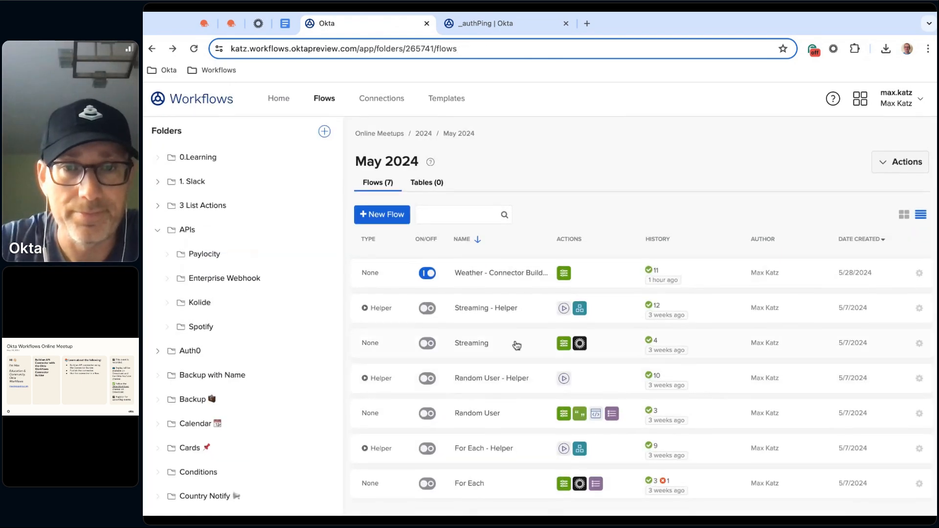
pyautogui.click(481, 313)
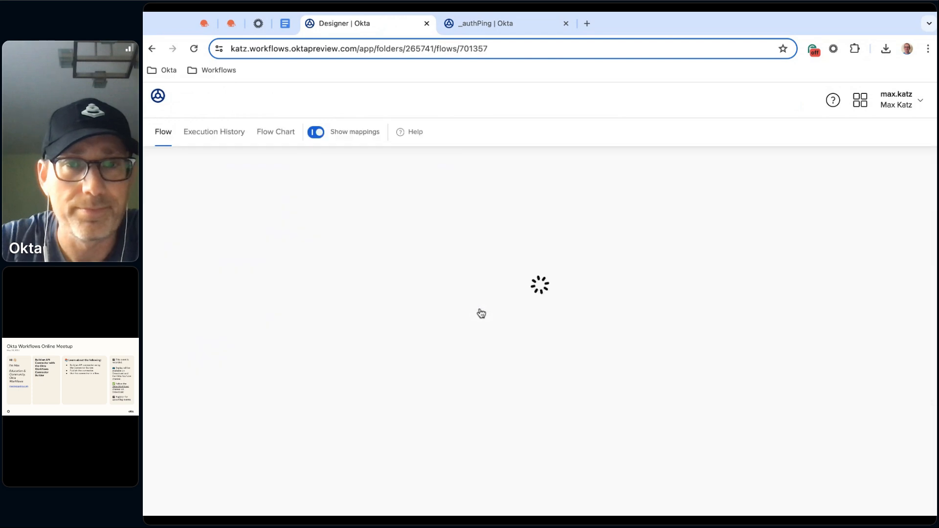
pyautogui.hscroll(-5, 424, 338)
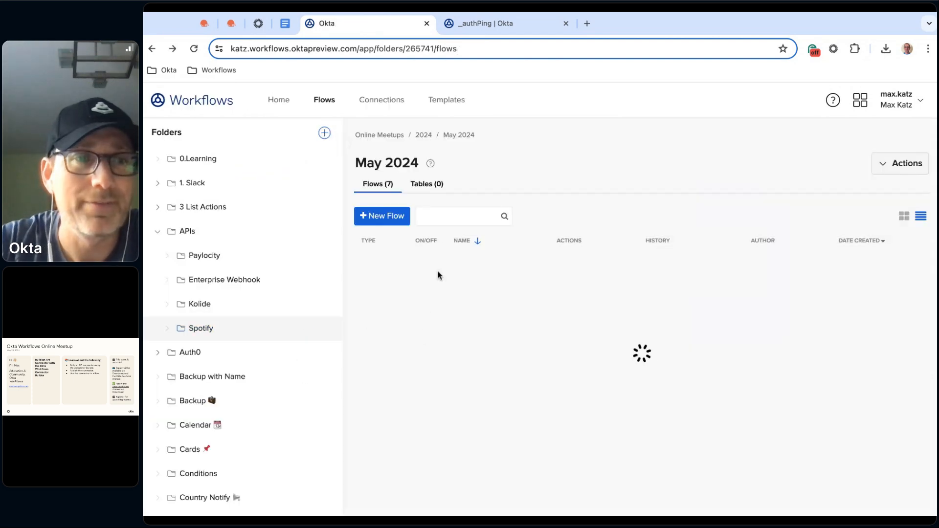
# Add Okta's Read User action with default fields and a placeholder ID or Login to the Weather - Connector Builder flow, and save it
pyautogui.click(501, 280)
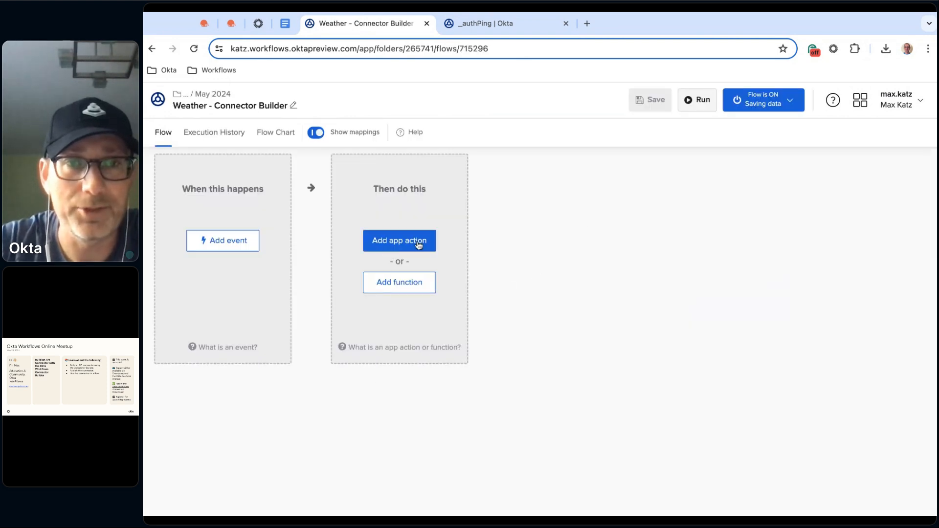
pyautogui.click(419, 245)
pyautogui.scroll(-2, 663, 323)
pyautogui.click(657, 329)
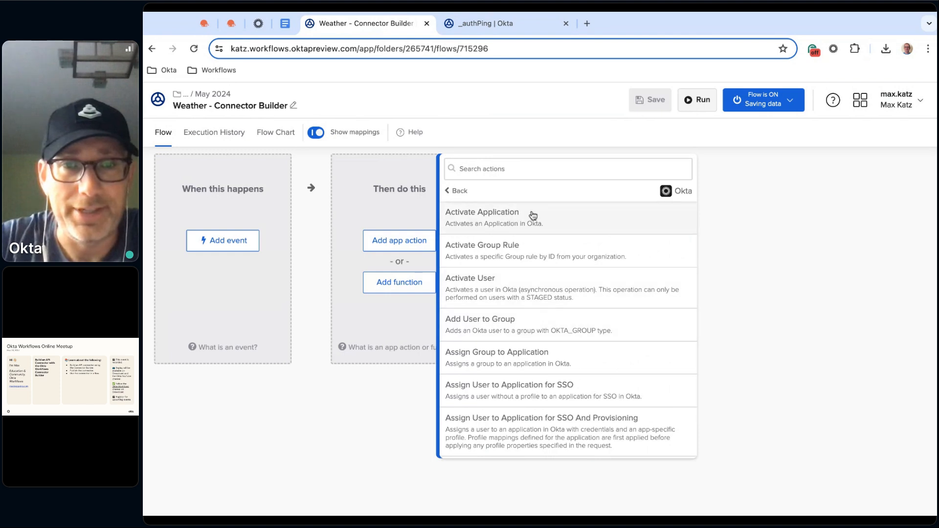
pyautogui.click(561, 171)
pyautogui.write('read')
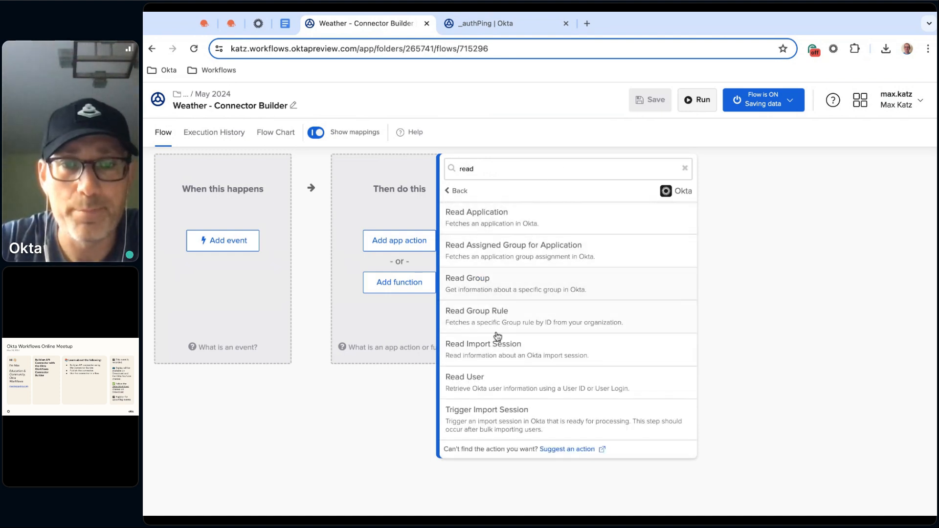
pyautogui.click(493, 384)
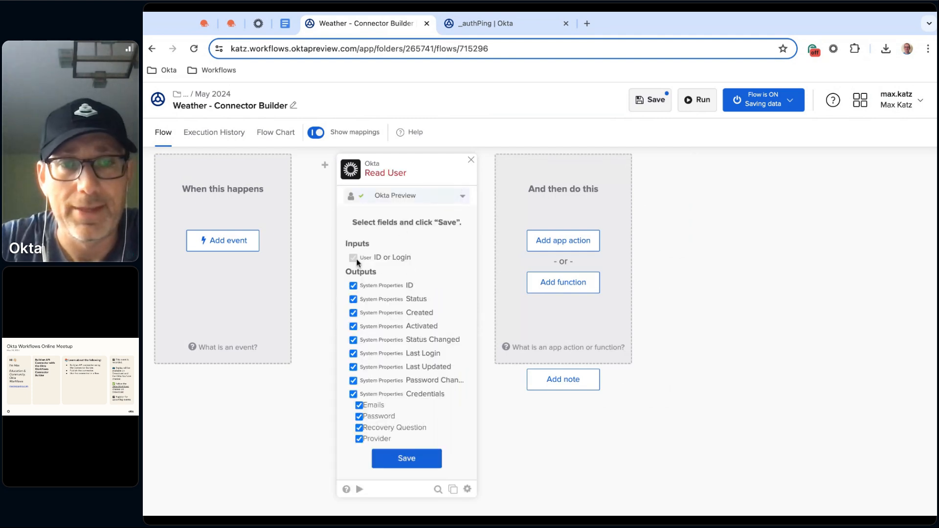
pyautogui.click(406, 459)
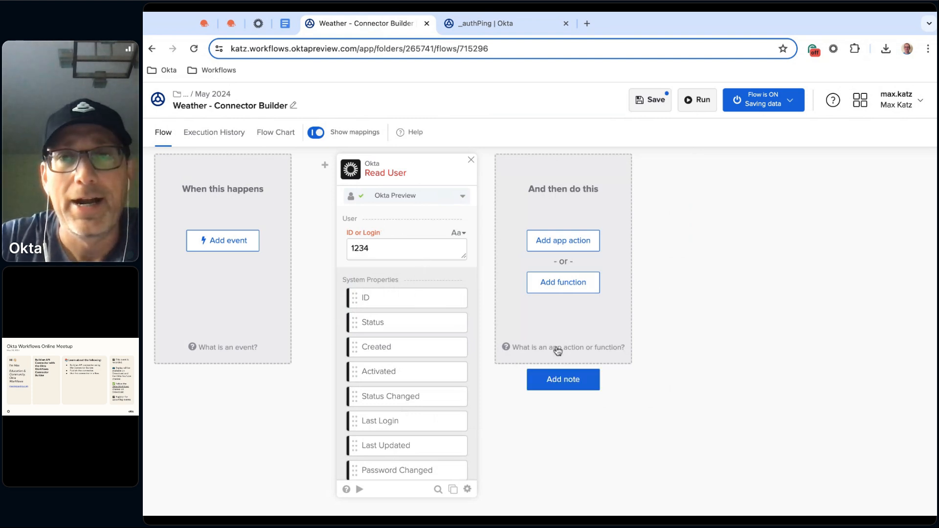
pyautogui.click(648, 96)
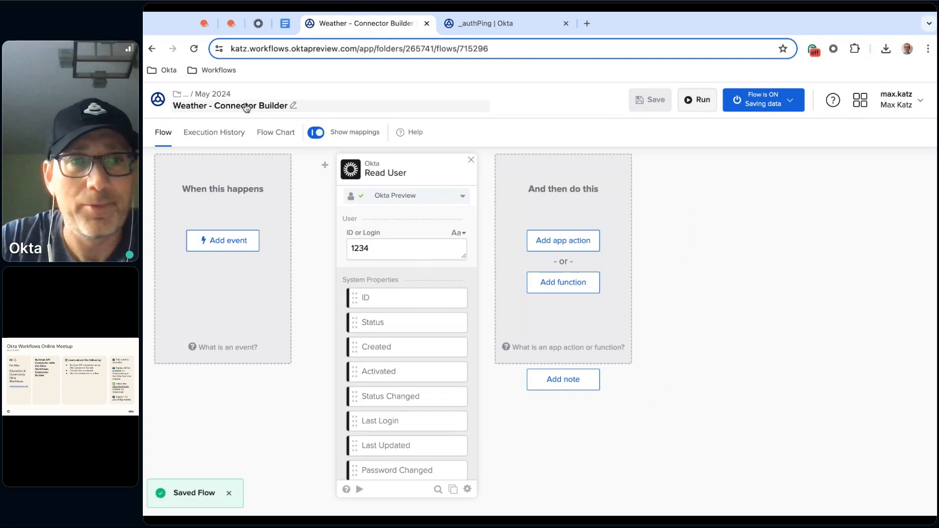
# View the Weather - Connector Builder flow's action icons in the May 2024 list, reopen the flow, and remove its Read User card
pyautogui.click(216, 95)
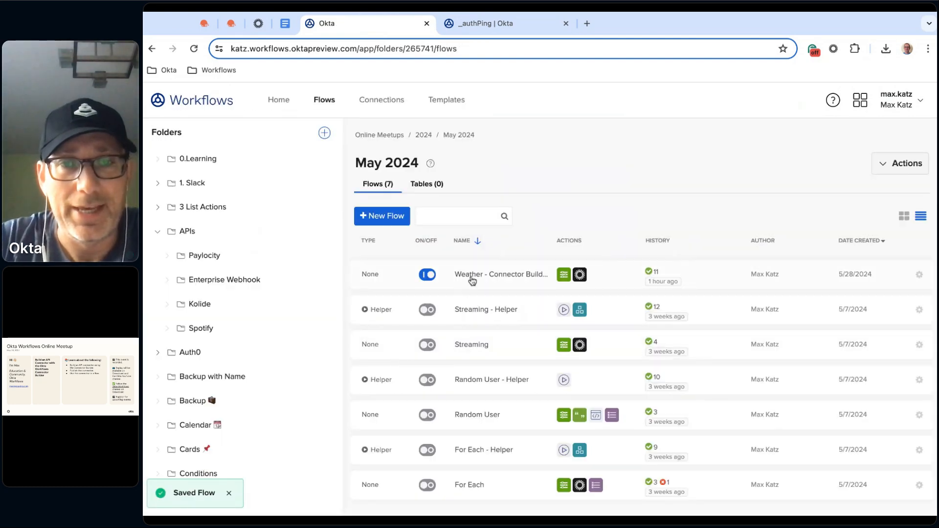
pyautogui.click(478, 275)
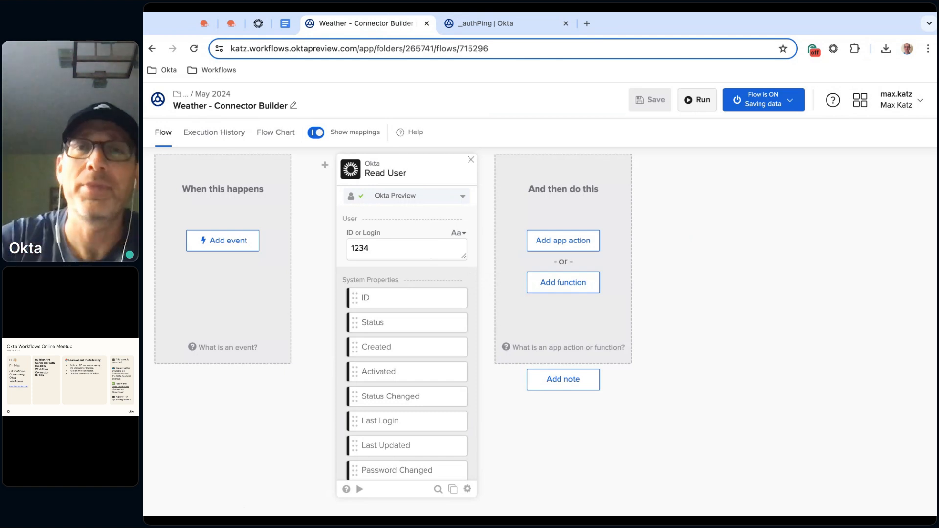
pyautogui.click(471, 160)
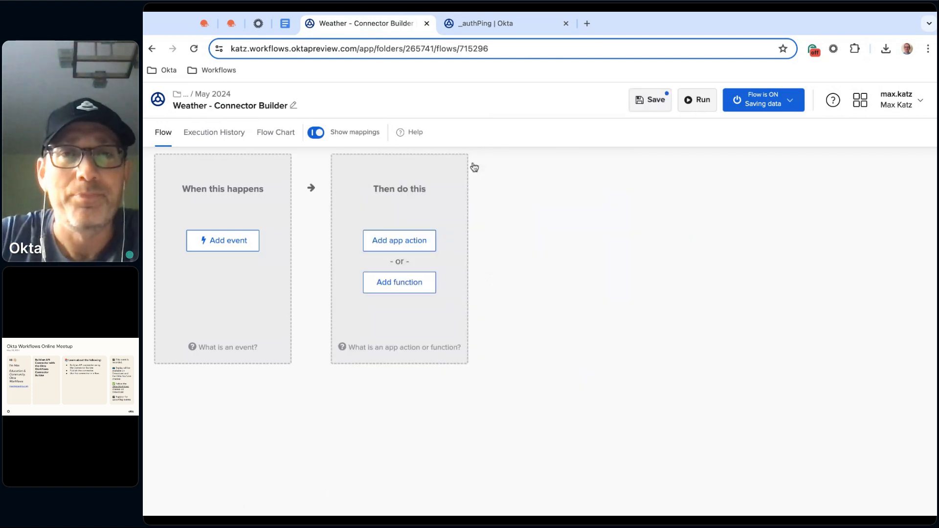
# Go back to the _authPing flow and add an If Error function between the Connector Authping and Return Status cards
pyautogui.click(509, 23)
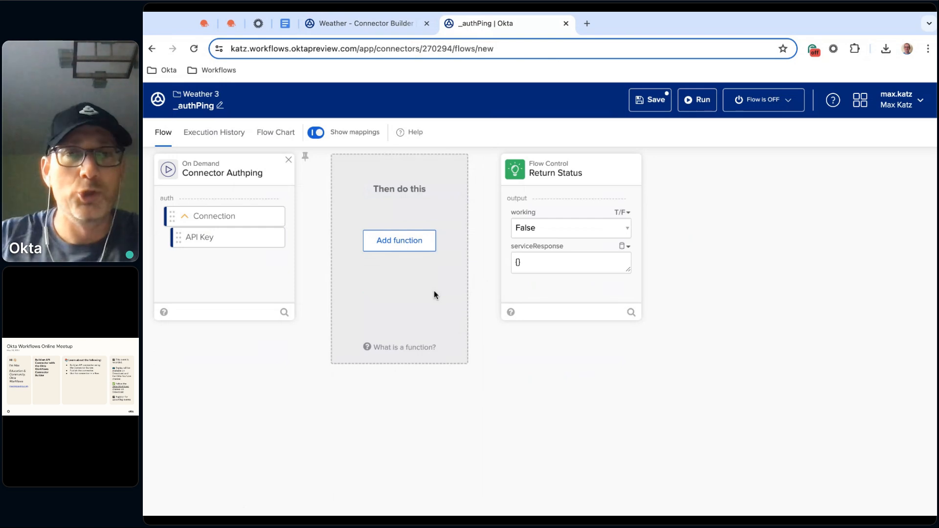
pyautogui.click(406, 242)
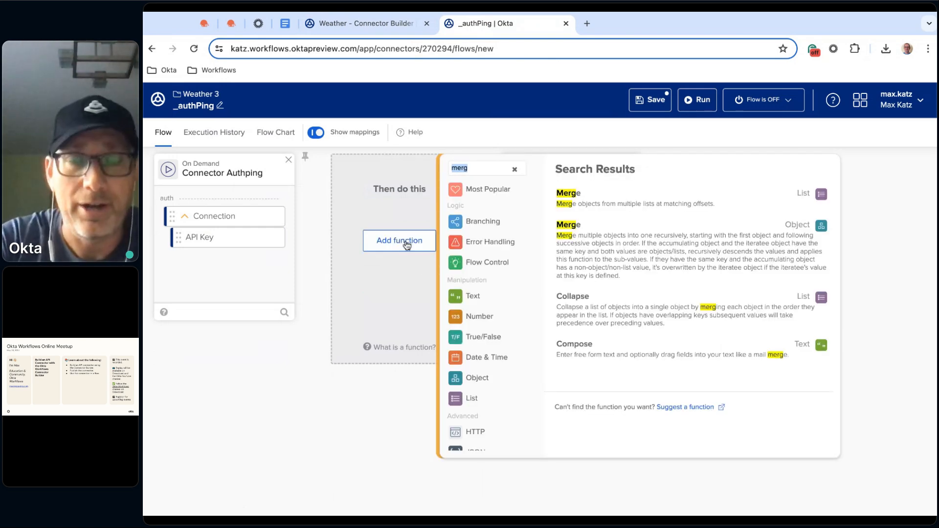
pyautogui.write('if err')
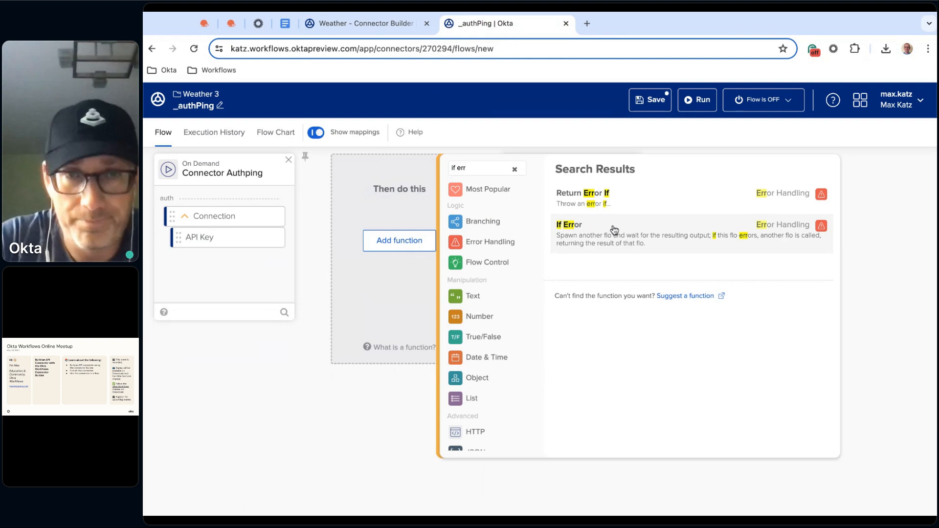
pyautogui.click(614, 230)
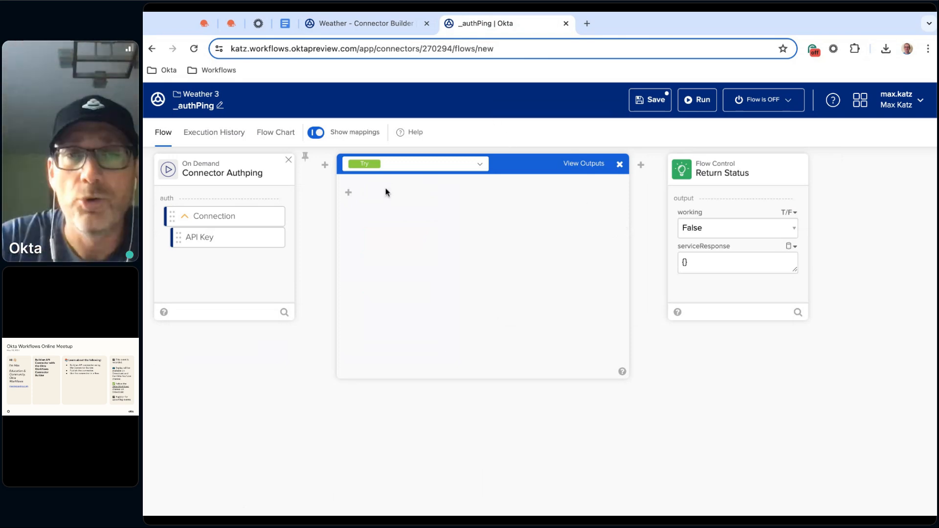
# Add a Call Flow function inside the Try block and choose httpHelper as its helper flow
pyautogui.moveTo(349, 193)
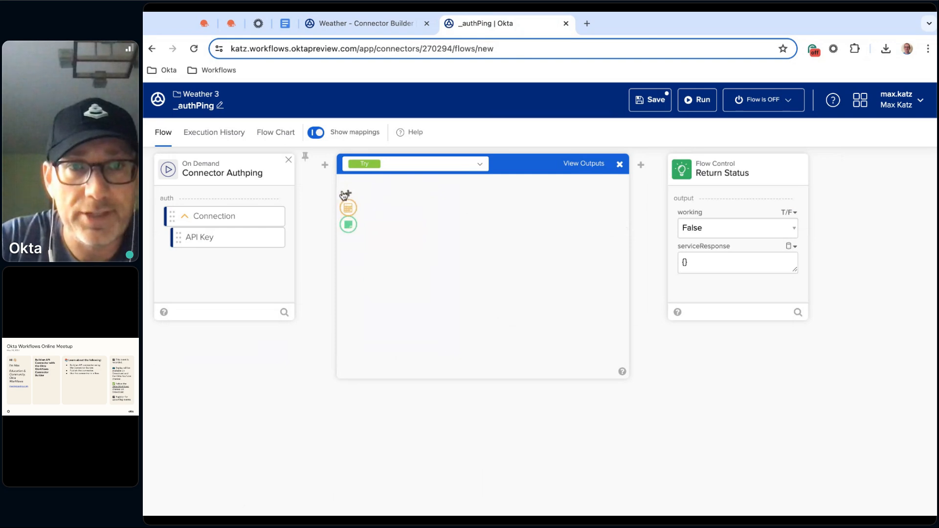
pyautogui.click(348, 212)
pyautogui.write('call')
pyautogui.click(567, 249)
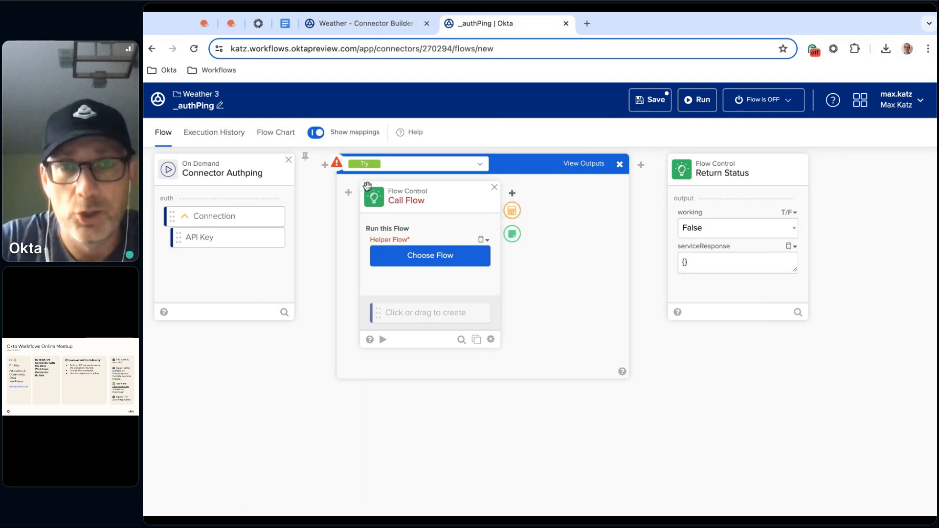
pyautogui.click(431, 257)
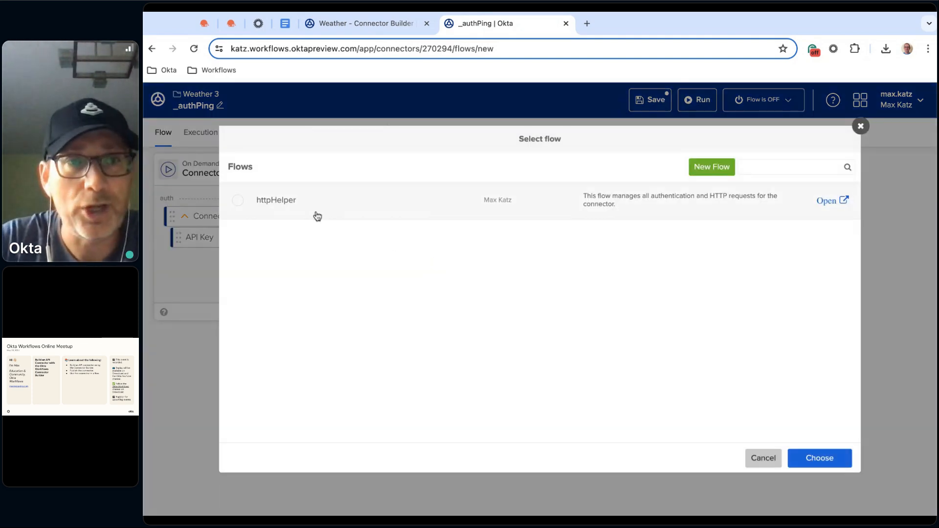
pyautogui.click(296, 205)
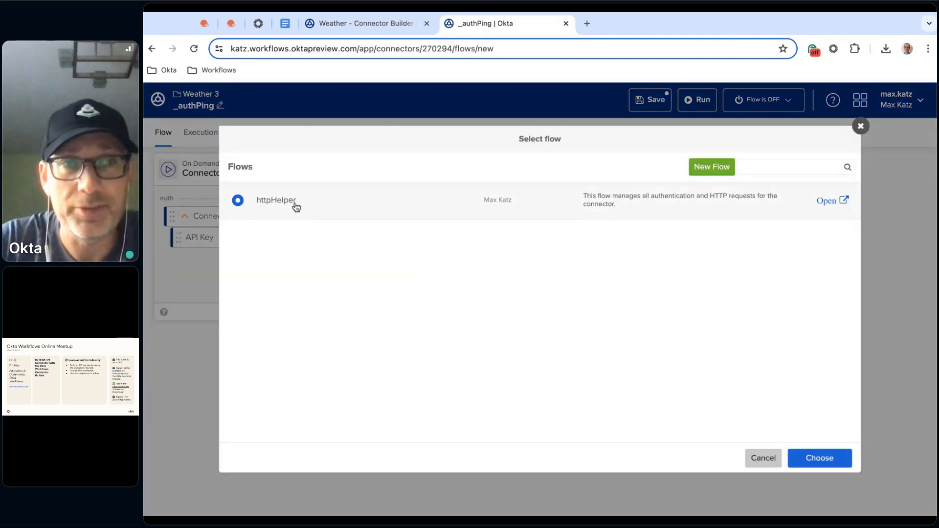
pyautogui.click(831, 458)
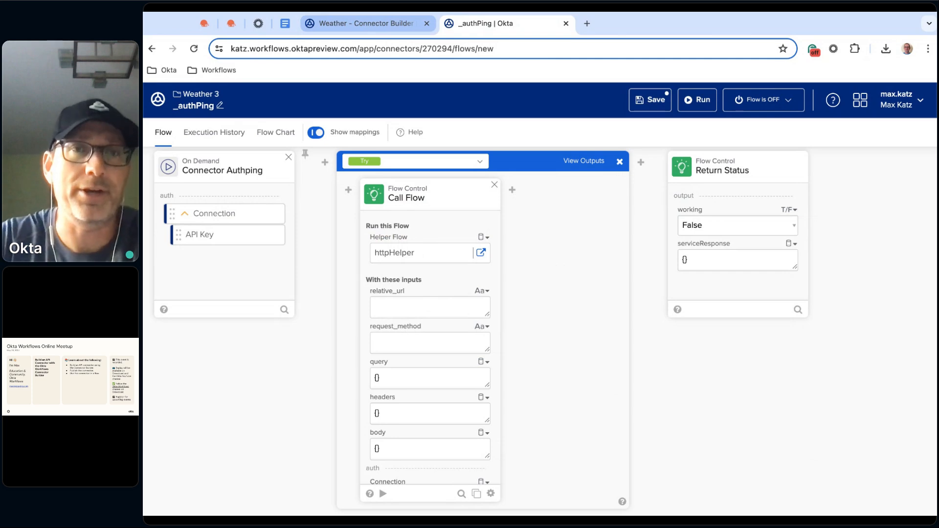
# Set the Call Flow card's relative_url to /data/2.5/weather, copied from the notes document, and its request_method to GET
pyautogui.click(285, 24)
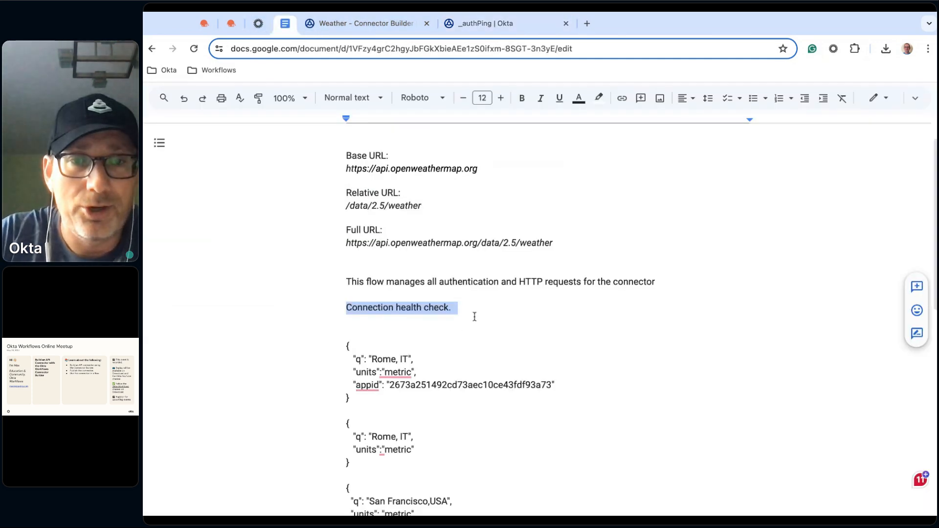
pyautogui.tripleClick(385, 205)
pyautogui.hotkey('ctrl', 'c')
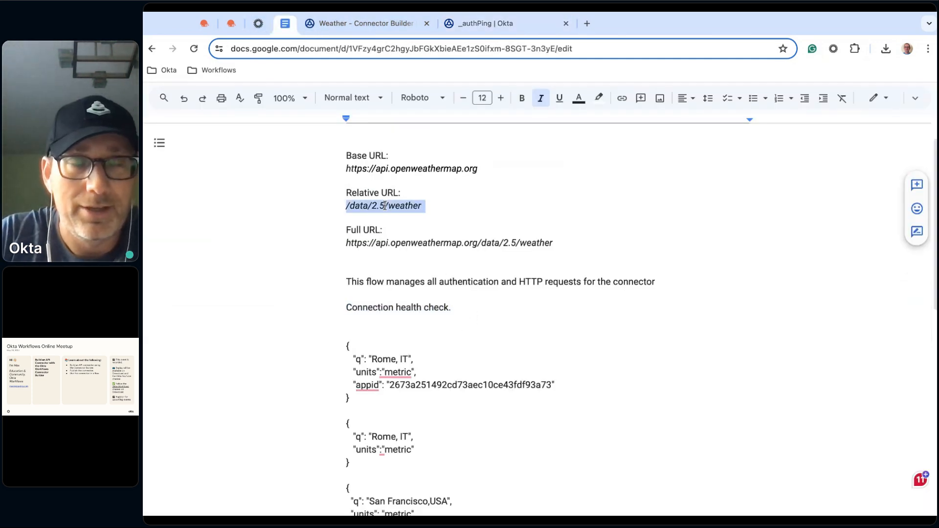
pyautogui.click(360, 23)
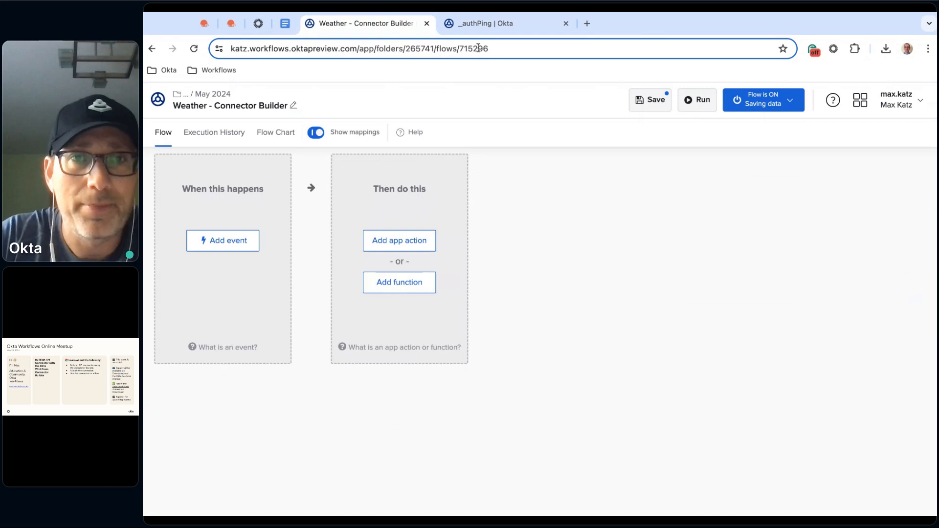
pyautogui.click(509, 26)
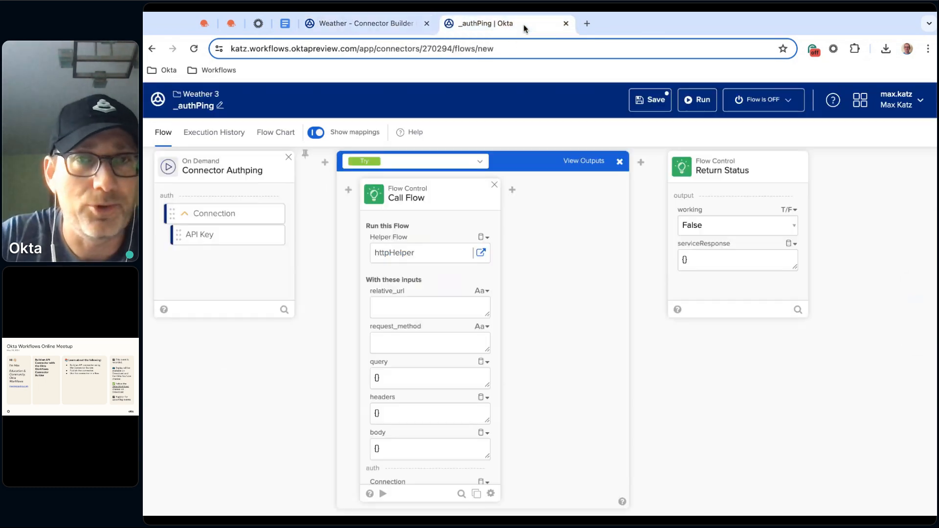
pyautogui.hotkey('ctrl', 'v')
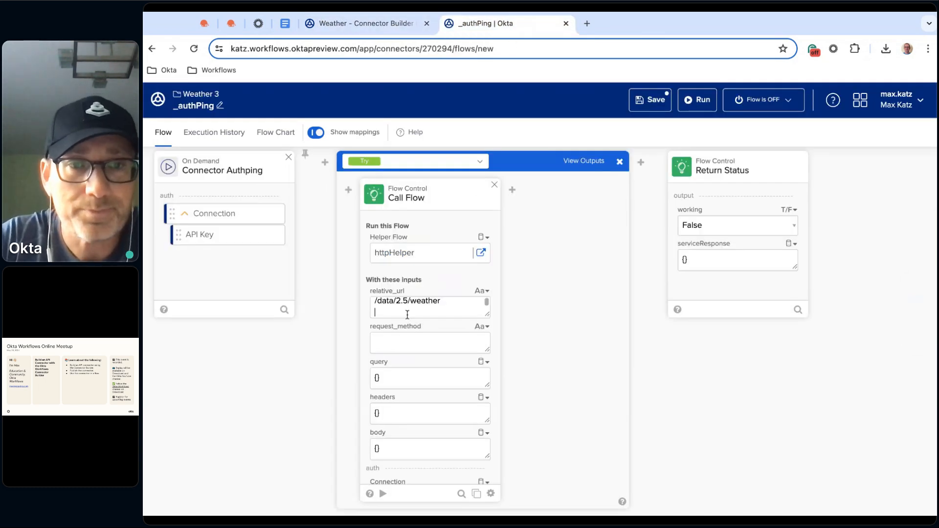
pyautogui.press('BackSpace')
pyautogui.click(418, 345)
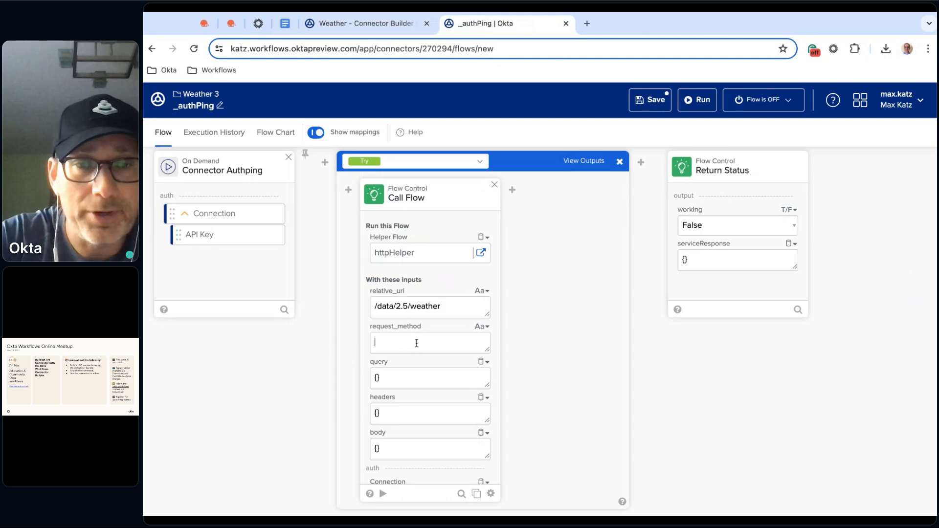
pyautogui.write('GET')
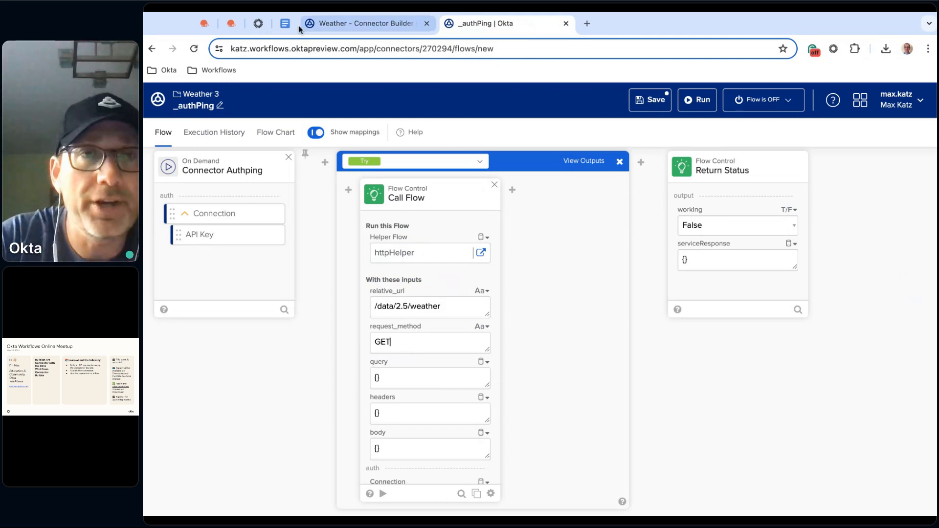
# Copy the JSON query for San Francisco,USA with metric units from the notes document
pyautogui.click(285, 24)
pyautogui.scroll(-3, 478, 329)
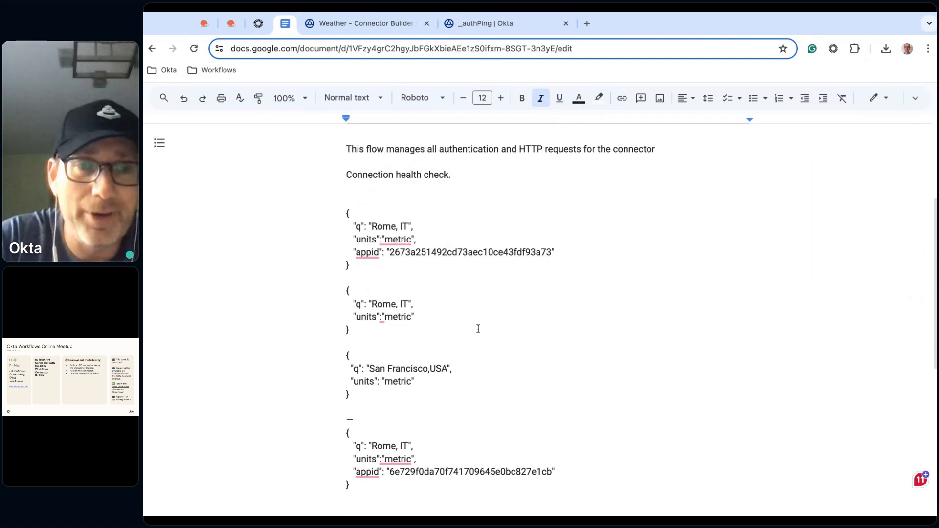
pyautogui.scroll(1, 479, 329)
pyautogui.scroll(-1, 479, 329)
pyautogui.scroll(1, 478, 329)
pyautogui.scroll(1, 414, 329)
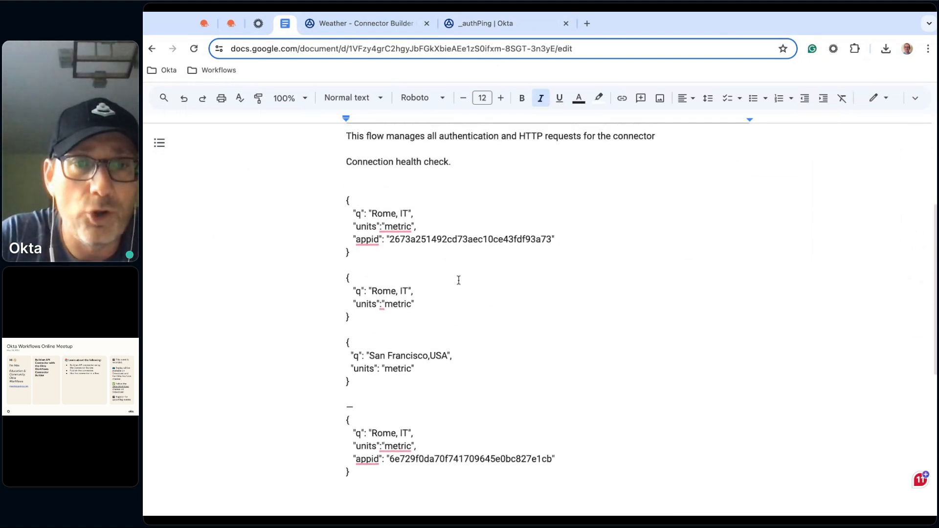
pyautogui.click(344, 346)
pyautogui.hotkey('shift', 'Down')
pyautogui.hotkey('shift', 'Down')
pyautogui.hotkey('shift', 'Down')
pyautogui.hotkey('shift', 'Down')
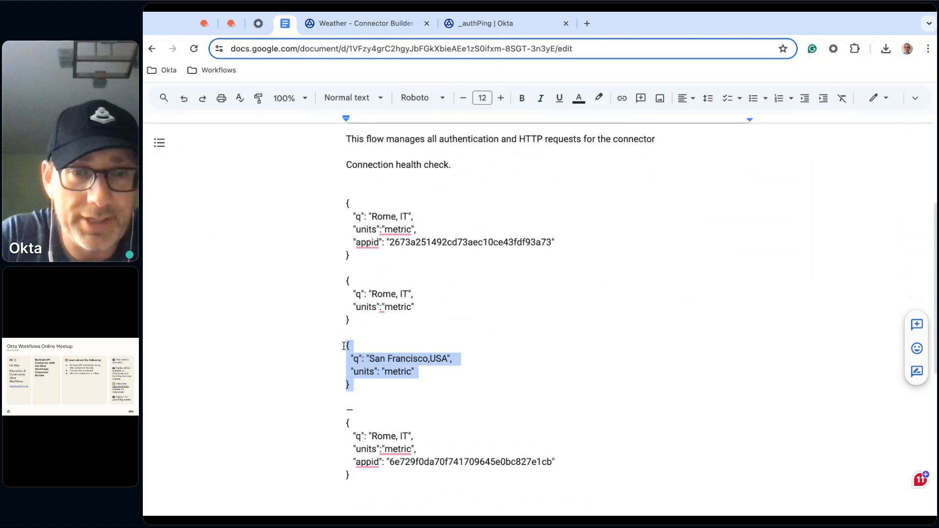
# Reorder the browser tabs so _authPing sits directly beside the notes document, and return to the _authPing flow
pyautogui.click(367, 25)
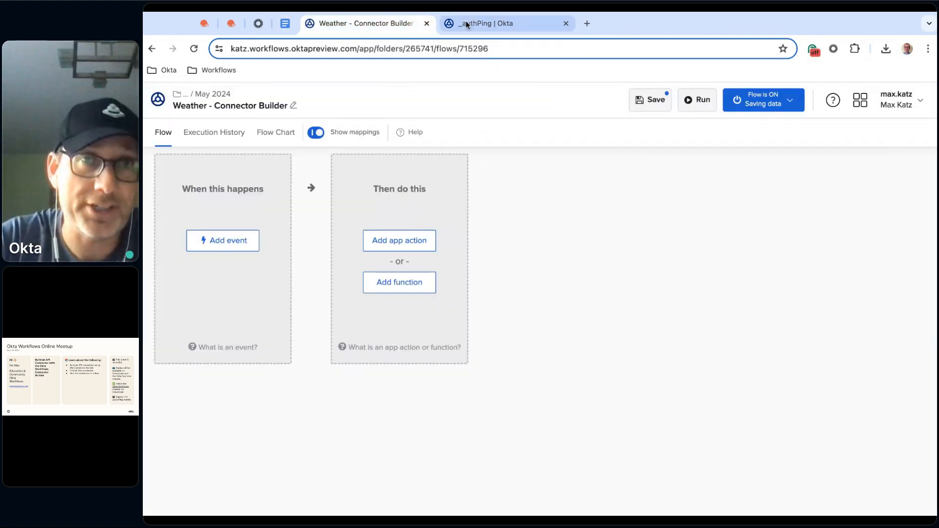
pyautogui.click(477, 23)
pyautogui.moveTo(377, 21); pyautogui.dragTo(523, 24)
pyautogui.click(385, 22)
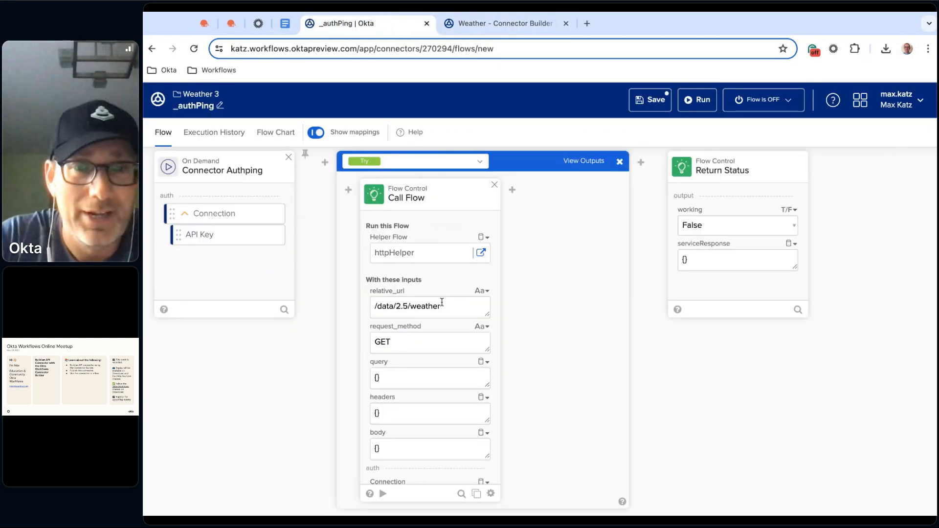
# Replace the Call Flow query with the copied JSON and remove its units entry, keeping only "q": "San Francisco,USA"
pyautogui.press('BackSpace')
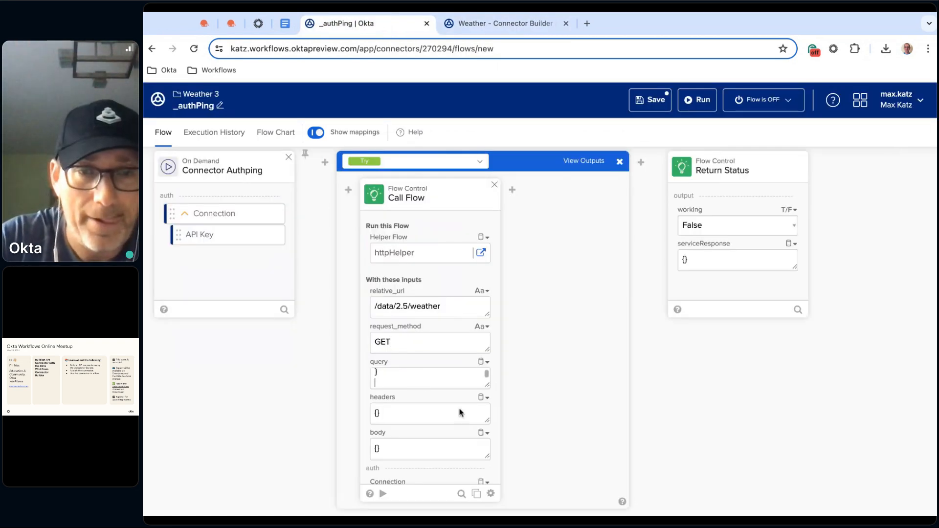
pyautogui.moveTo(487, 386); pyautogui.dragTo(488, 432)
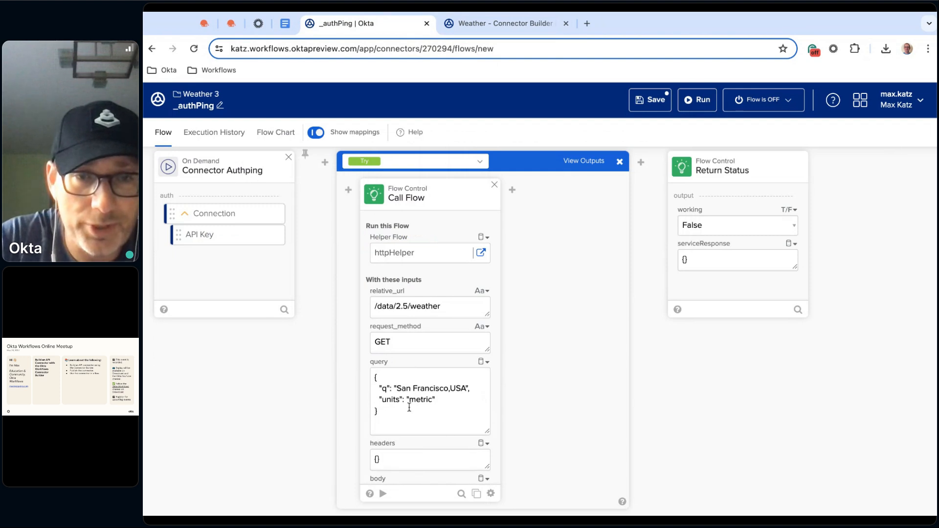
pyautogui.press('BackSpace')
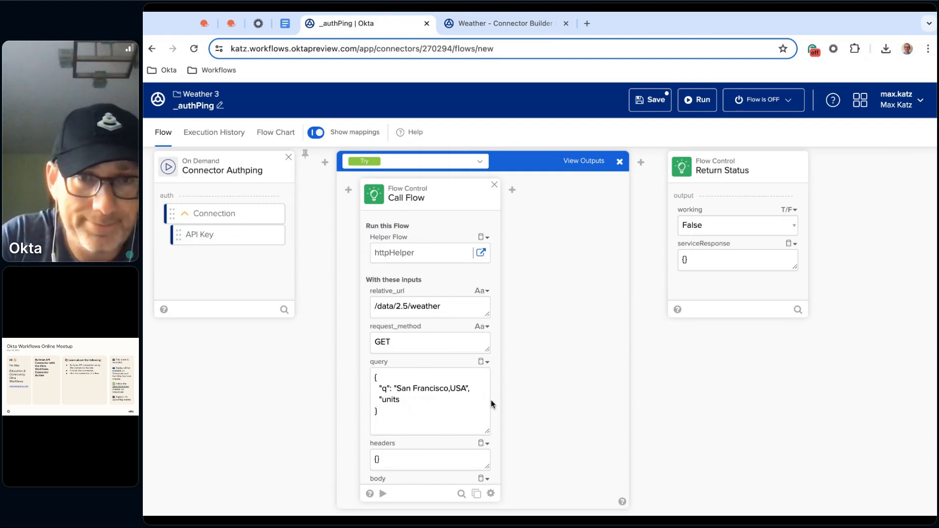
pyautogui.press('BackSpace')
pyautogui.press('BackSpace')
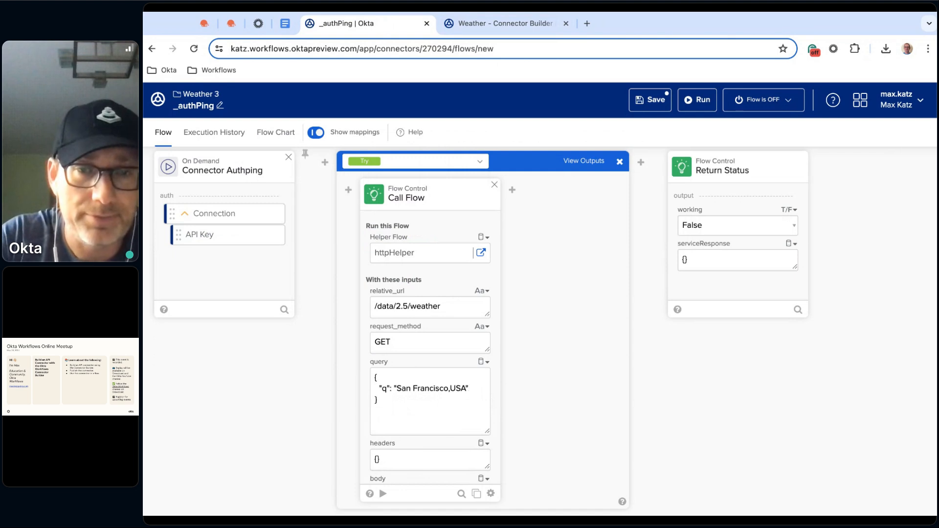
# Create the outputs statusCode, headers and body on the Call Flow card
pyautogui.scroll(-5, 465, 349)
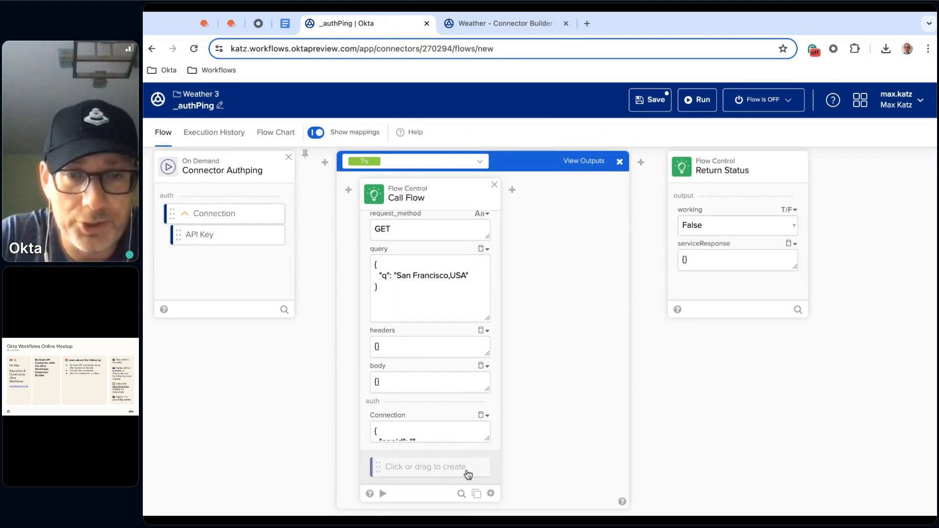
pyautogui.click(467, 470)
pyautogui.write('STAT')
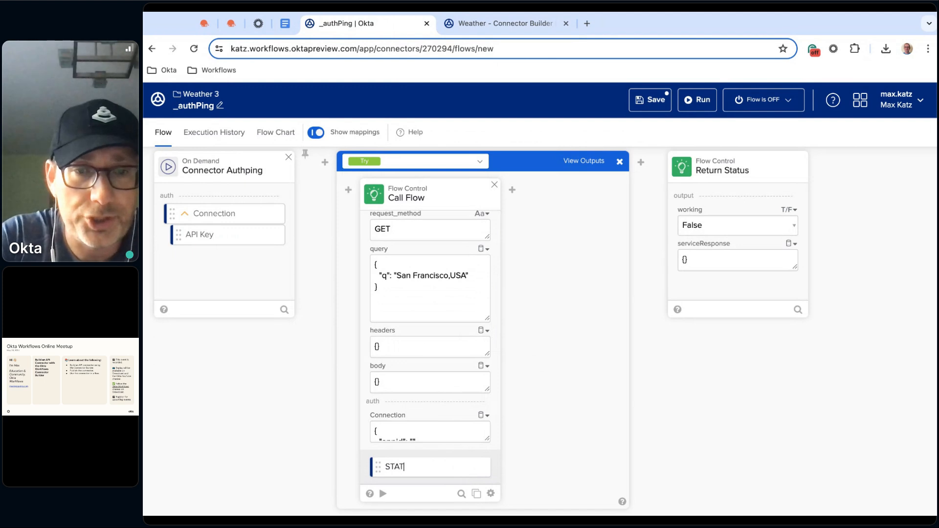
pyautogui.press('BackSpace')
pyautogui.press('BackSpace')
pyautogui.write('statu')
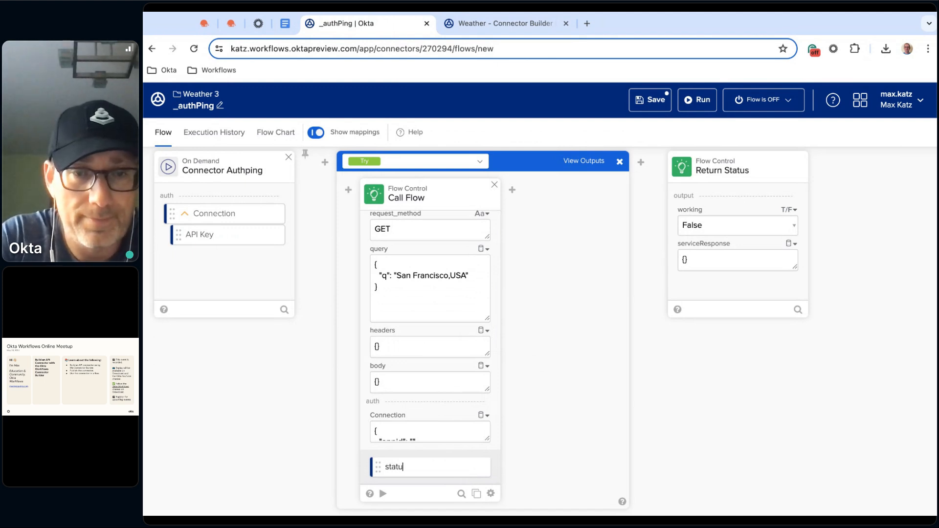
pyautogui.write('sCode')
pyautogui.press('Return')
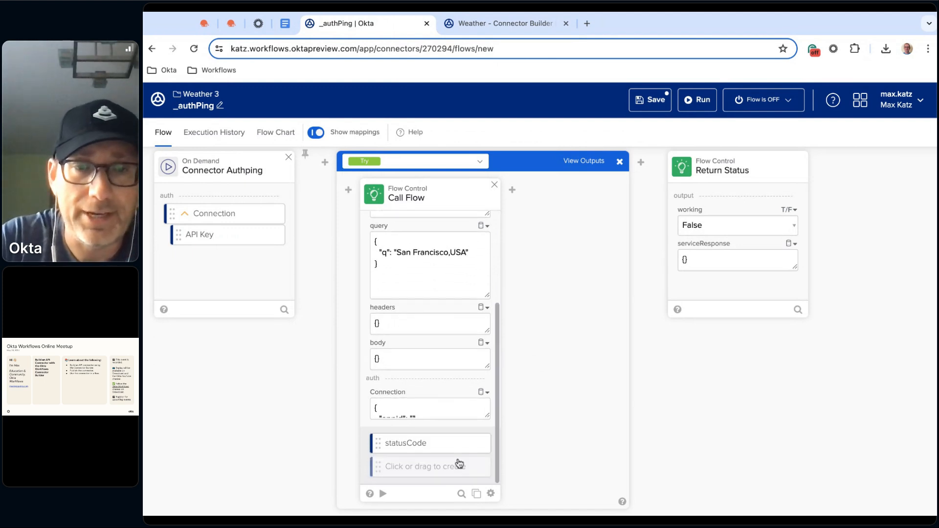
pyautogui.write('headers')
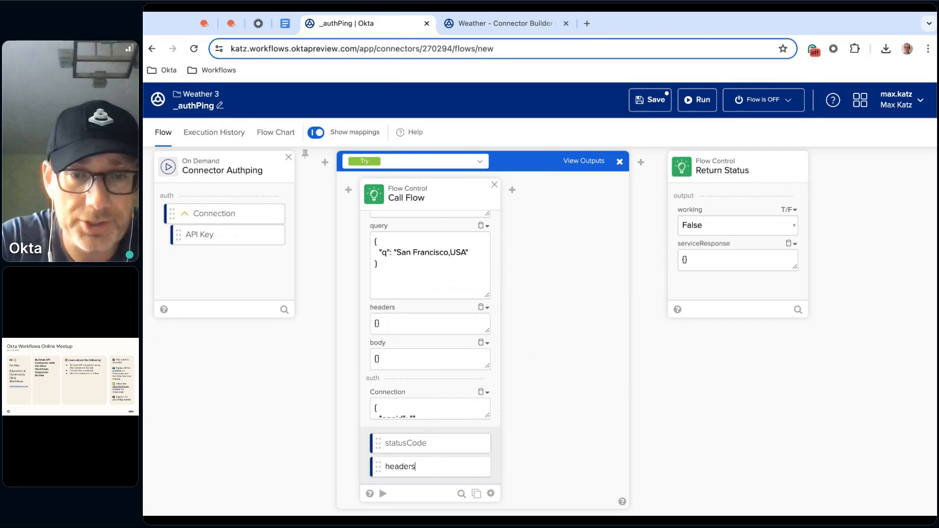
pyautogui.press('Return')
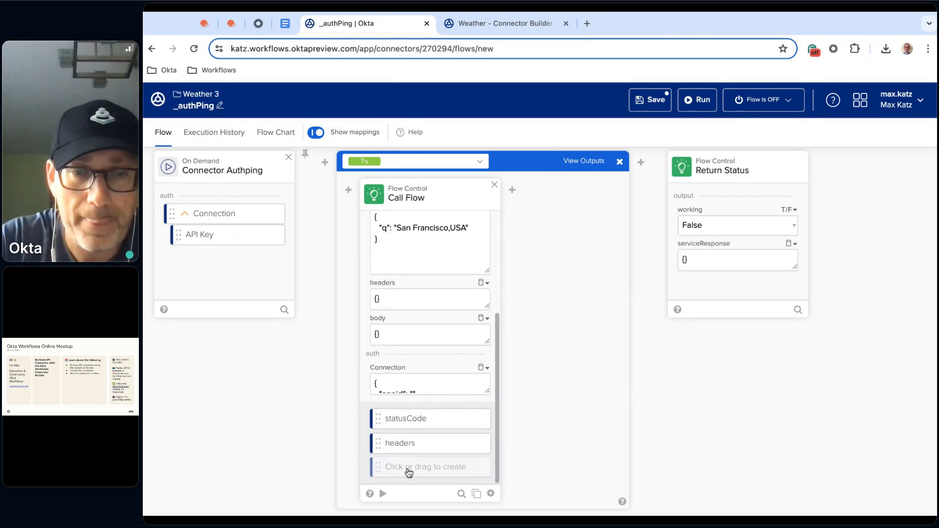
pyautogui.write('body')
pyautogui.press('Return')
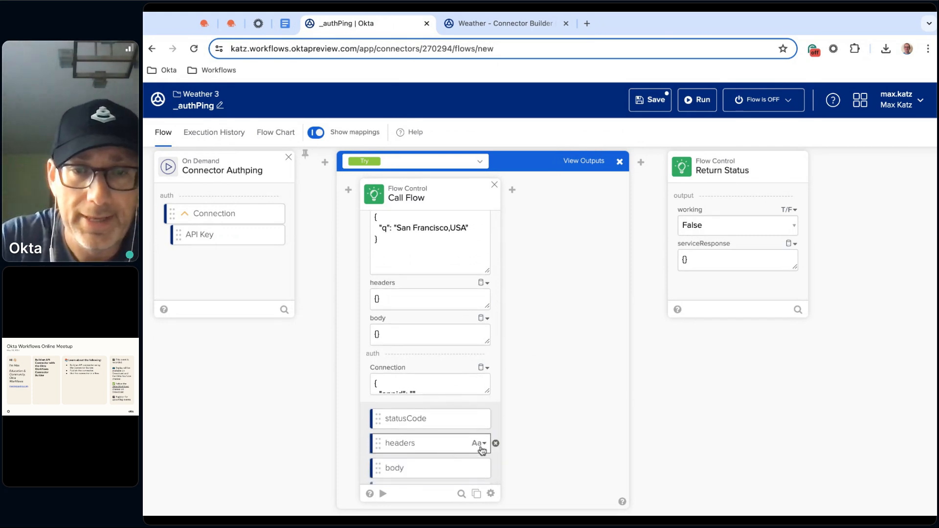
# Change the data type of the Call Flow card's headers and body outputs to Object
pyautogui.click(484, 444)
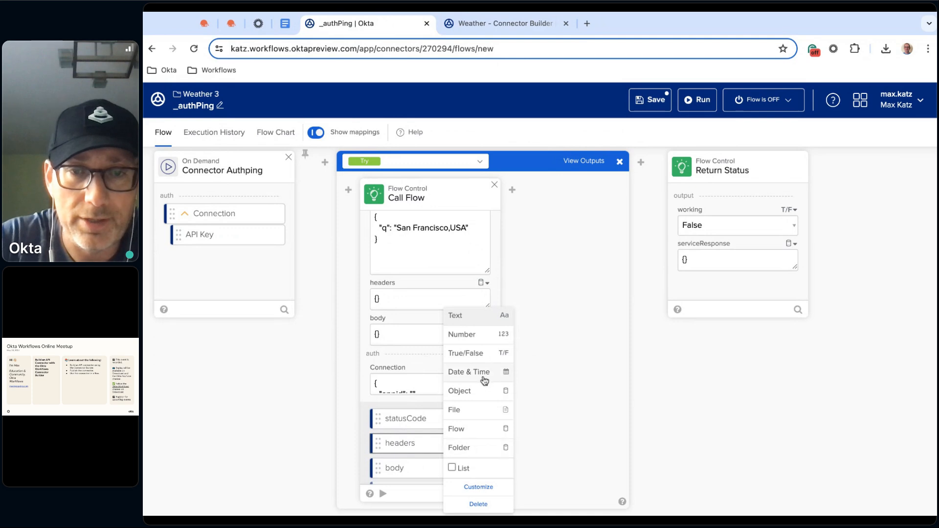
pyautogui.click(478, 392)
pyautogui.scroll(-1, 456, 456)
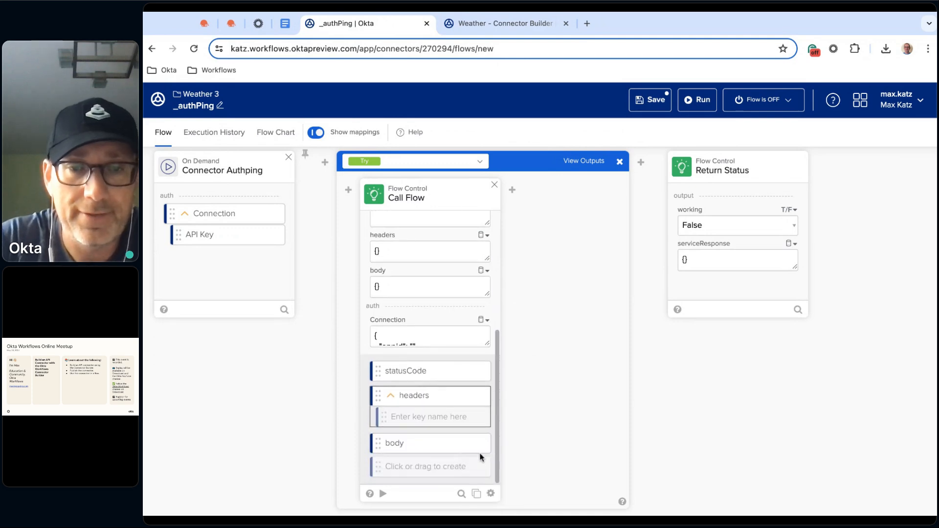
pyautogui.click(484, 444)
pyautogui.click(480, 395)
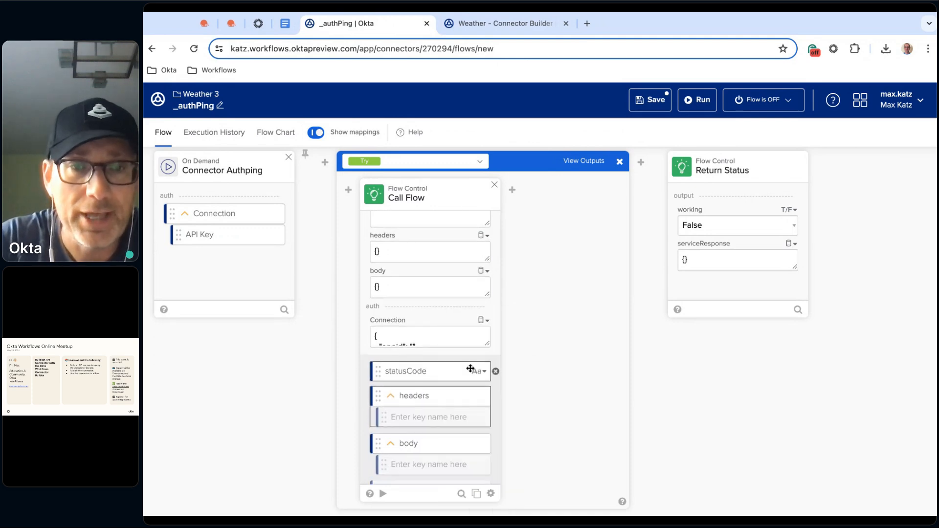
# Map the Connection output of the Connector Authping card to the Call Flow card's Connection input
pyautogui.scroll(-1, 459, 284)
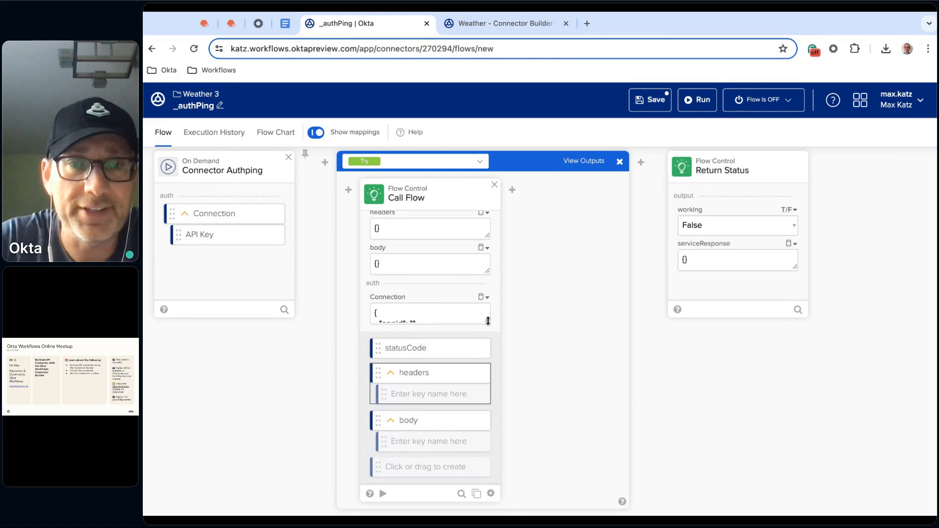
pyautogui.moveTo(488, 321); pyautogui.dragTo(488, 374)
pyautogui.moveTo(208, 216); pyautogui.dragTo(426, 337)
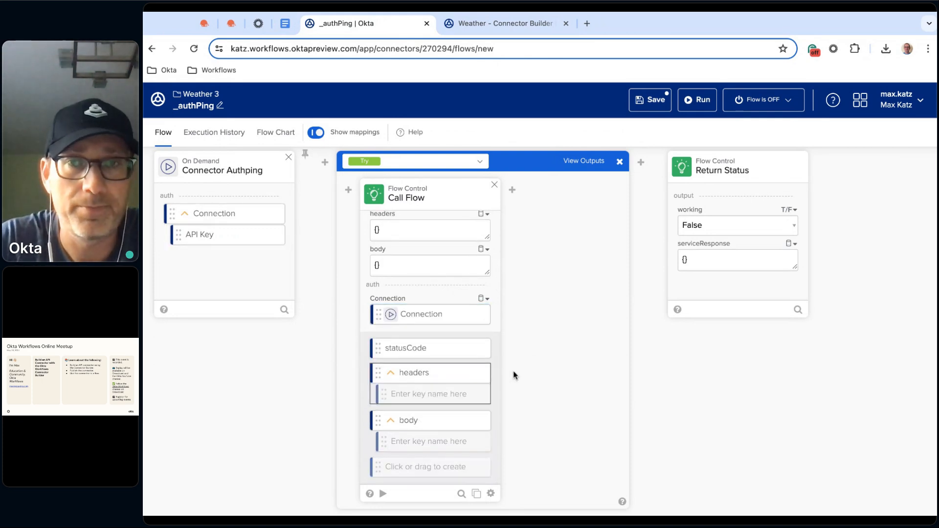
# Save the _authPing flow, run it with the Weather 3 (CB) test connection and return to the flow
pyautogui.click(651, 105)
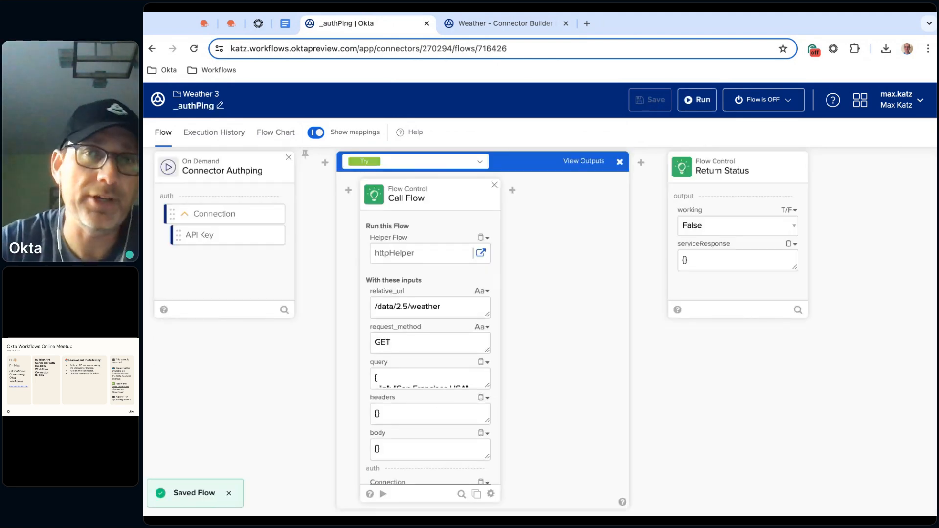
pyautogui.click(705, 100)
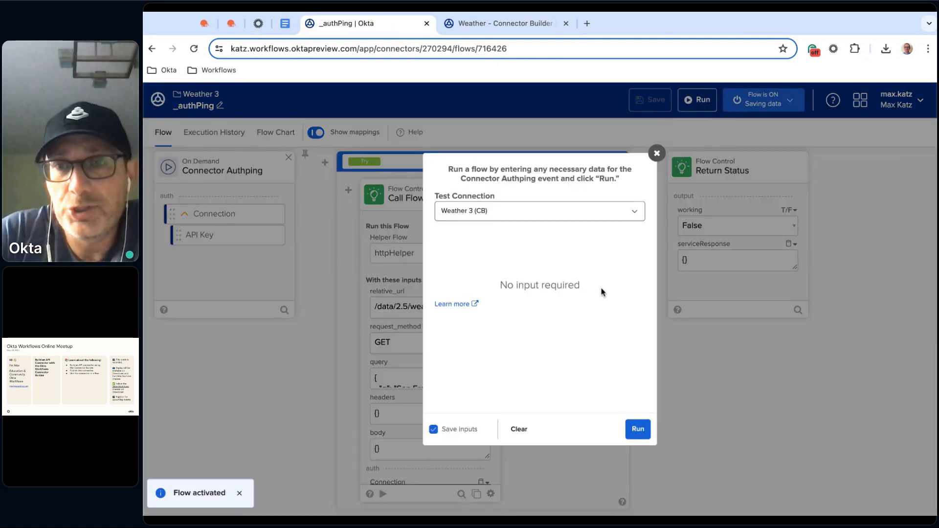
pyautogui.click(638, 429)
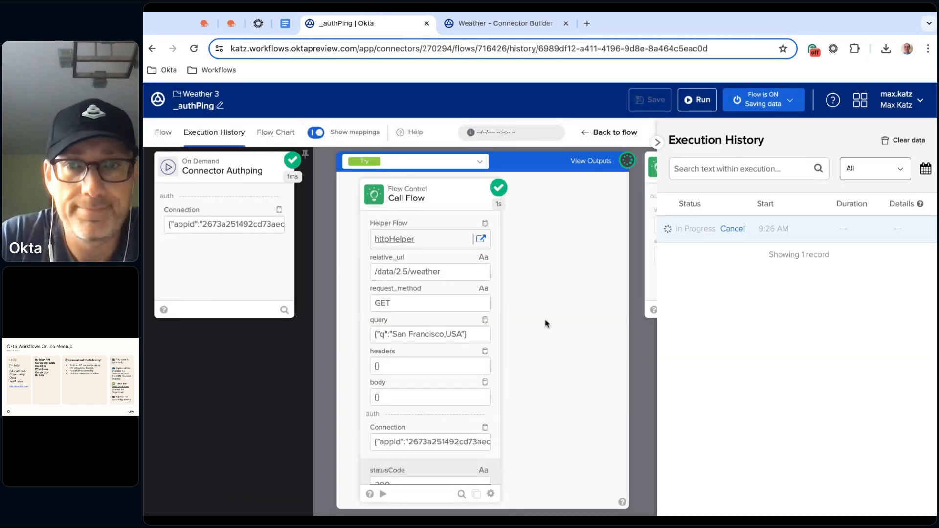
pyautogui.scroll(-5, 315, 397)
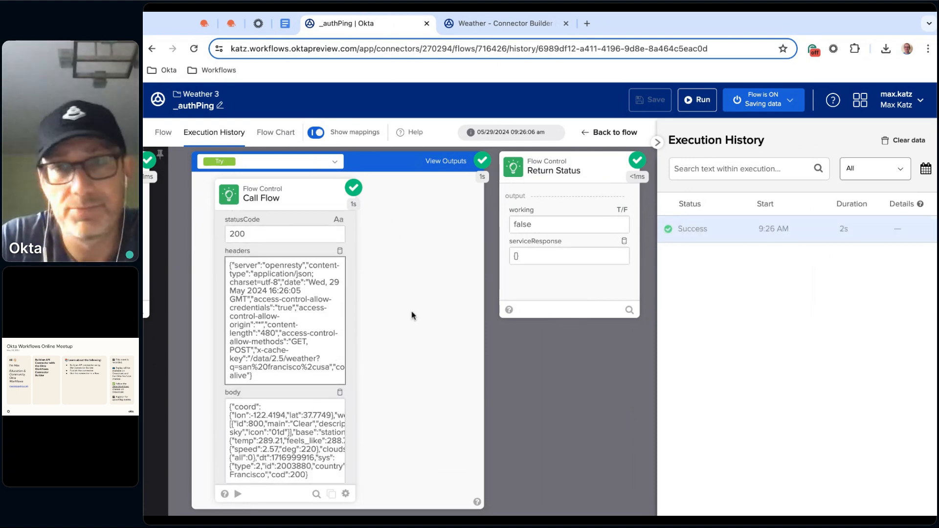
pyautogui.click(164, 135)
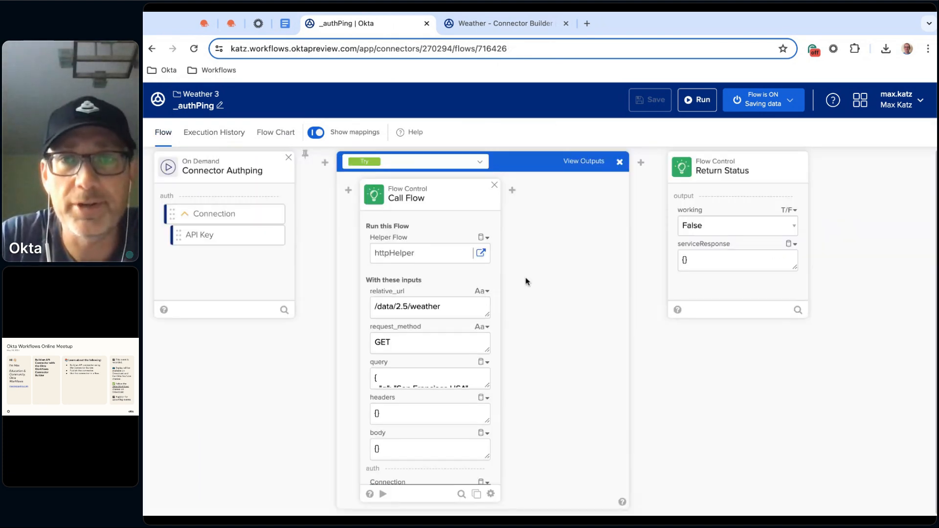
# Show the Try block's outputs, and add an Assign card after Call Flow with the text input "Connection is successful."
pyautogui.click(596, 165)
pyautogui.moveTo(511, 191)
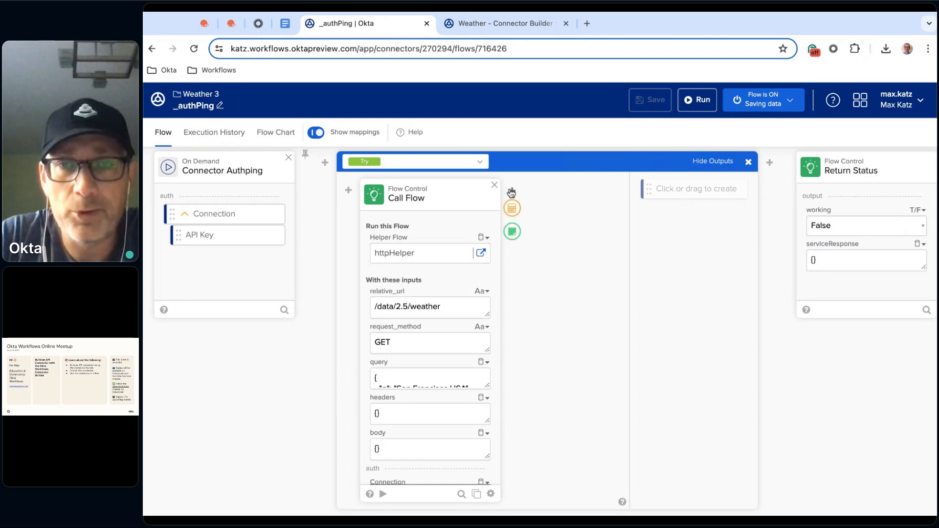
pyautogui.click(512, 210)
pyautogui.write('ass')
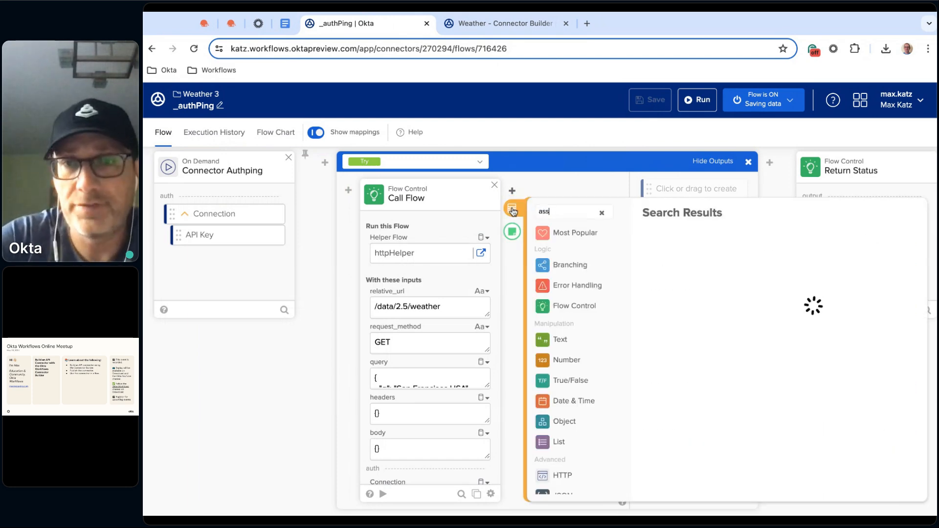
pyautogui.click(656, 268)
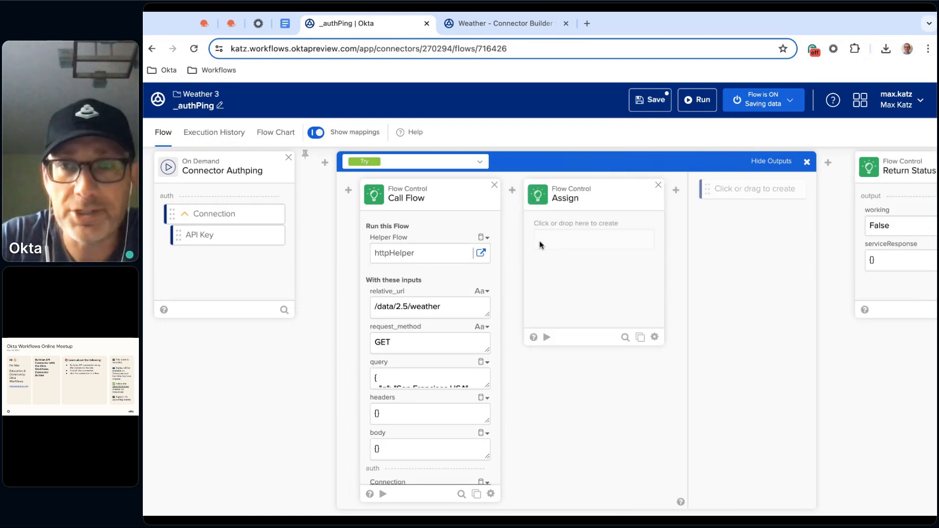
pyautogui.click(552, 243)
pyautogui.write('Connection is success')
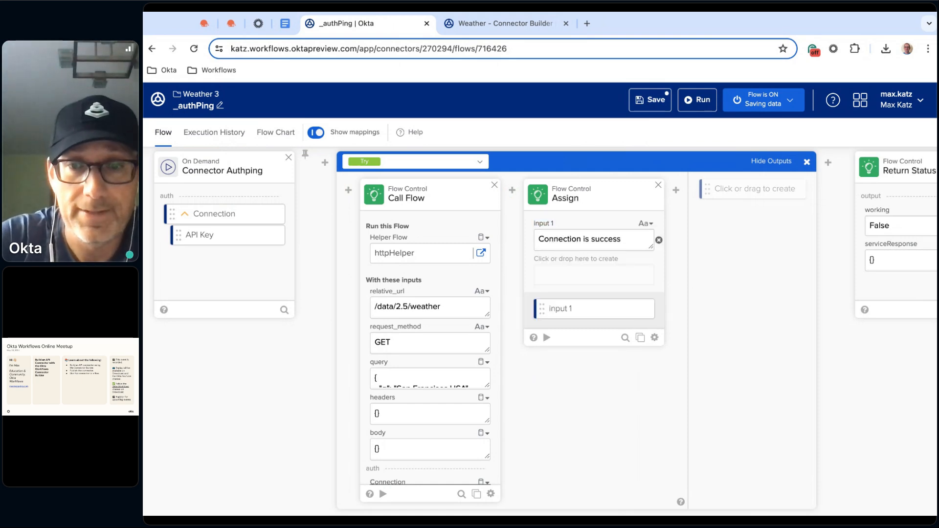
pyautogui.write('ful.')
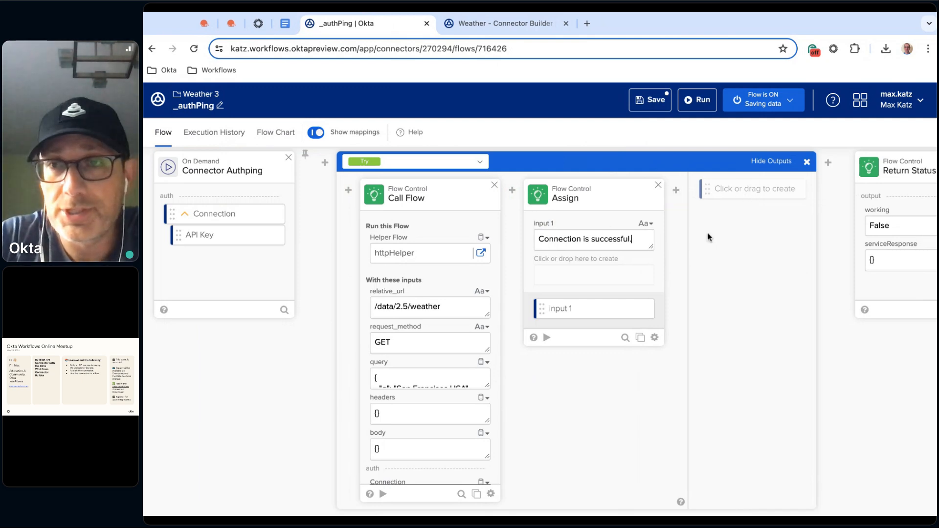
# Create the outputs stutusCode and message on the Try block
pyautogui.click(763, 191)
pyautogui.write('str')
pyautogui.press('BackSpace')
pyautogui.press('BackSpace')
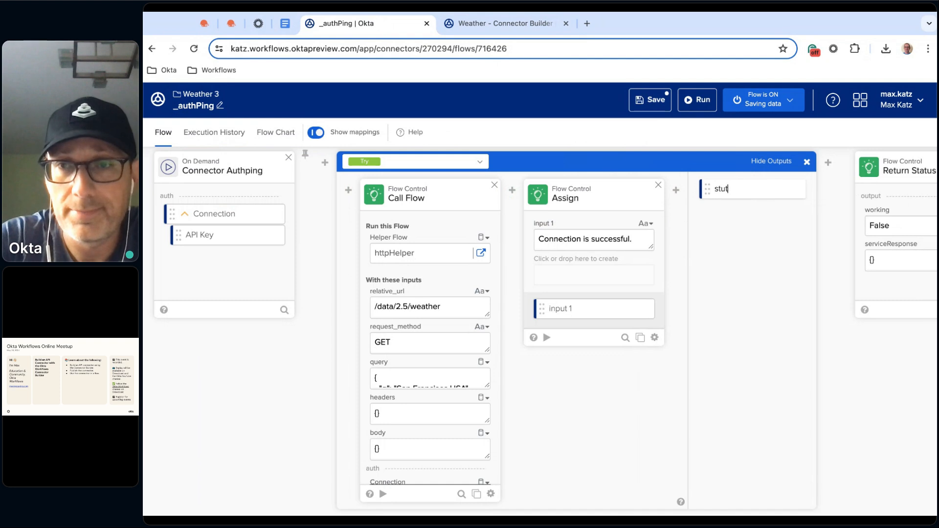
pyautogui.write('tutusCode')
pyautogui.press('Return')
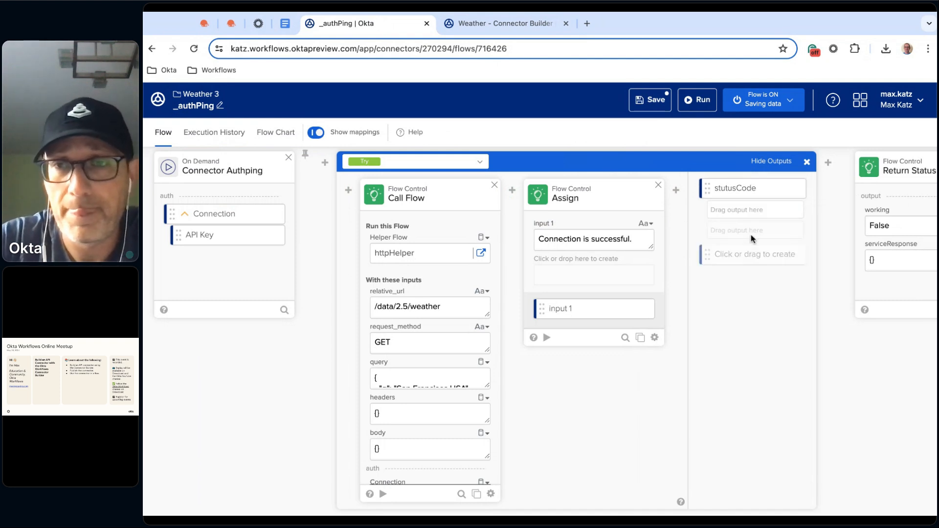
pyautogui.click(741, 264)
pyautogui.write('message')
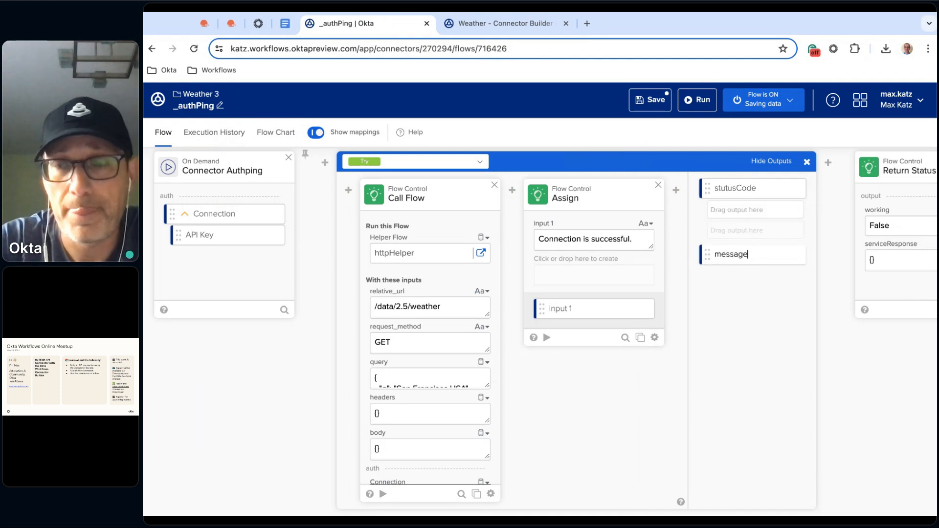
pyautogui.press('Return')
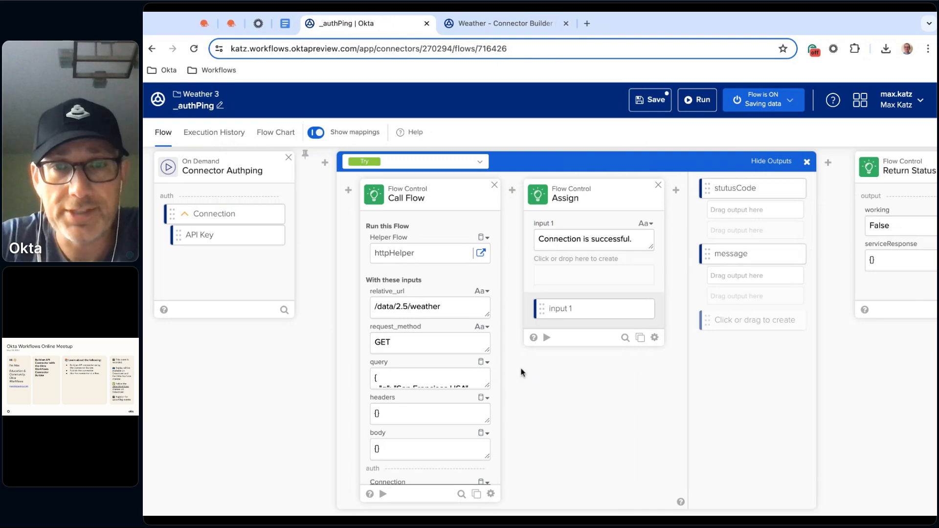
# Map Call Flow's statusCode to the block's stutusCode output and Assign's input 1 to its message output
pyautogui.scroll(-3, 430, 381)
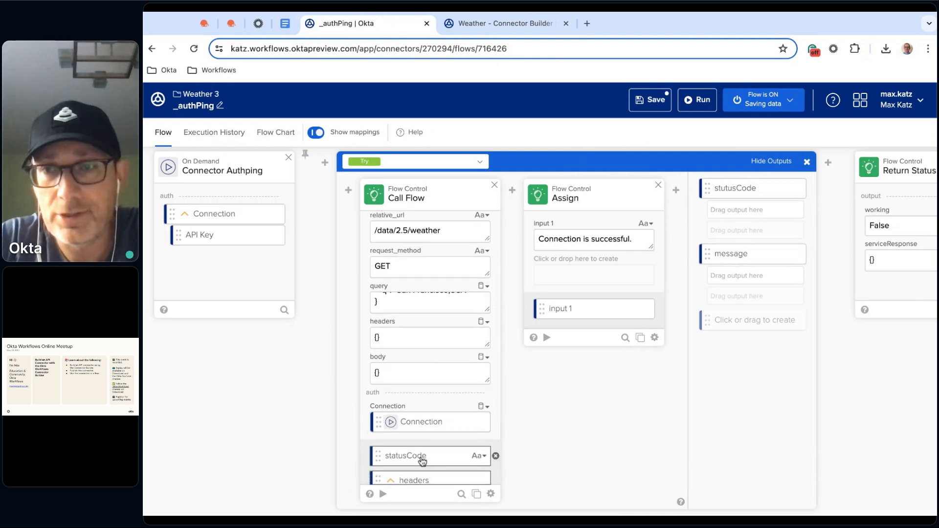
pyautogui.moveTo(422, 462); pyautogui.dragTo(753, 210)
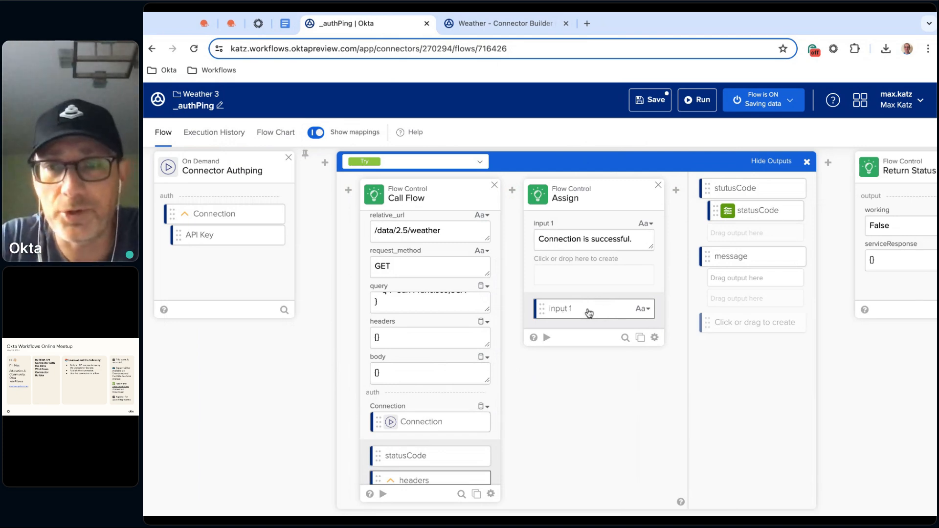
pyautogui.moveTo(588, 316); pyautogui.dragTo(749, 279)
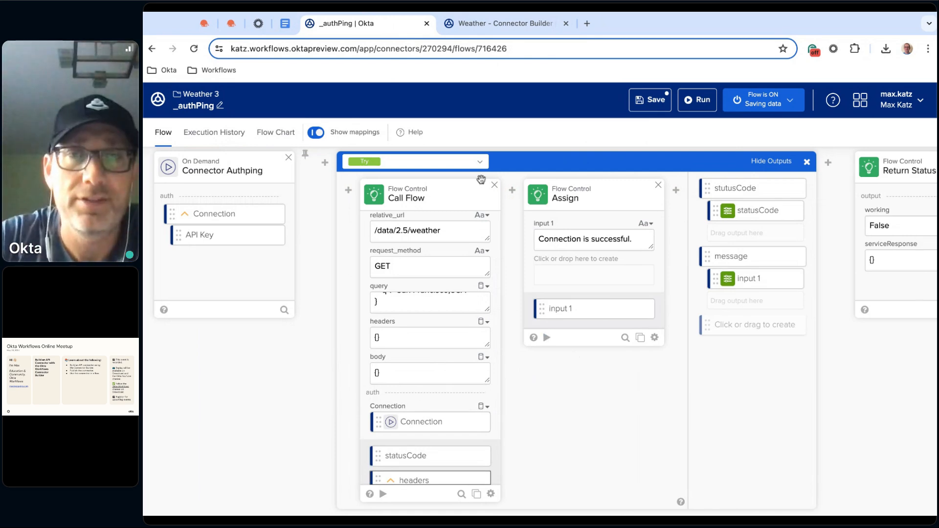
# In the If Error branch, add a statusCode key to Error, and map its message and statusCode to the message and stutusCode outputs
pyautogui.click(481, 164)
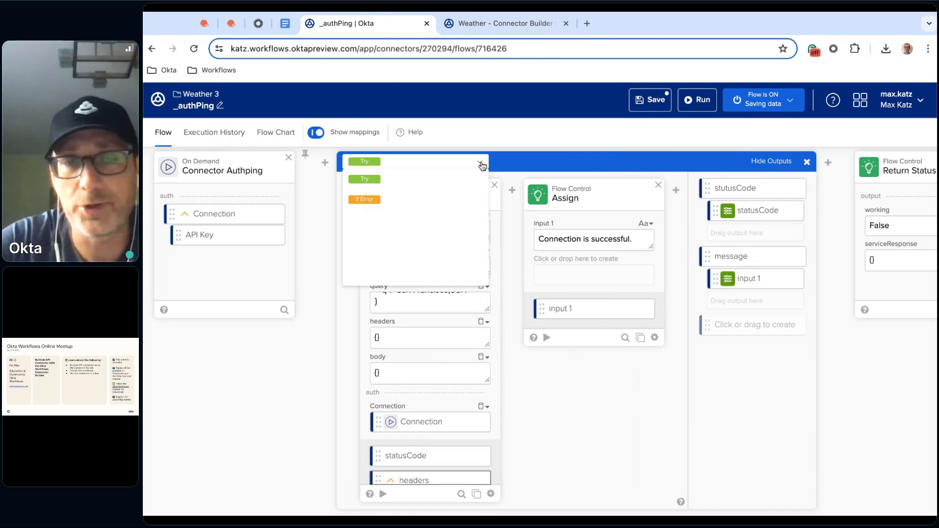
pyautogui.click(394, 200)
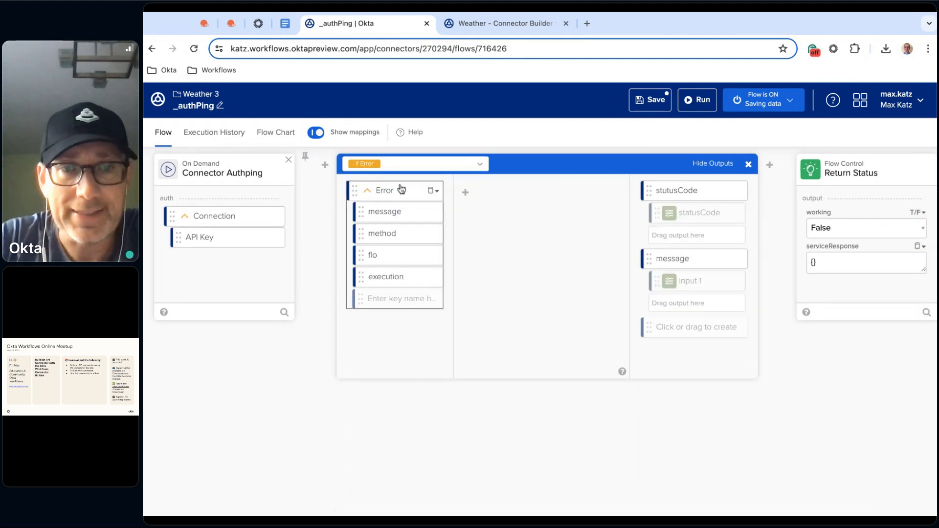
pyautogui.click(399, 299)
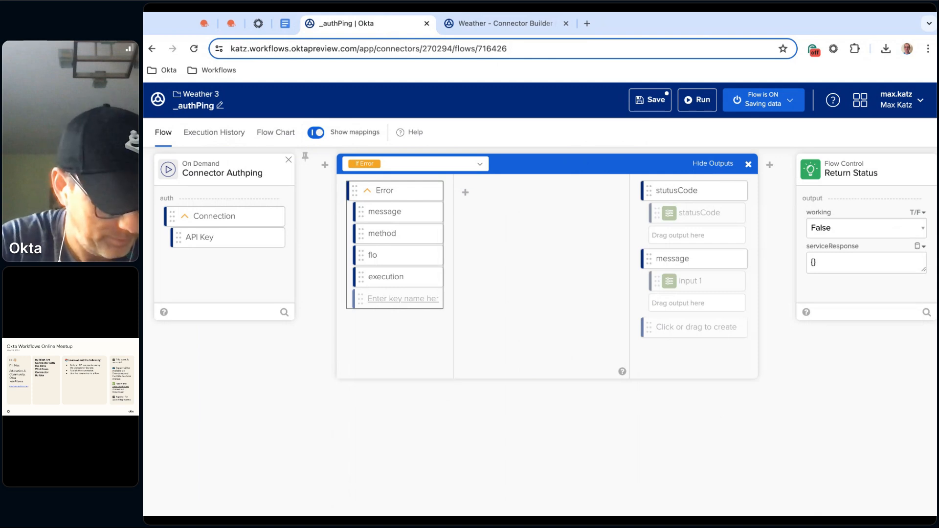
pyautogui.write('statusCode')
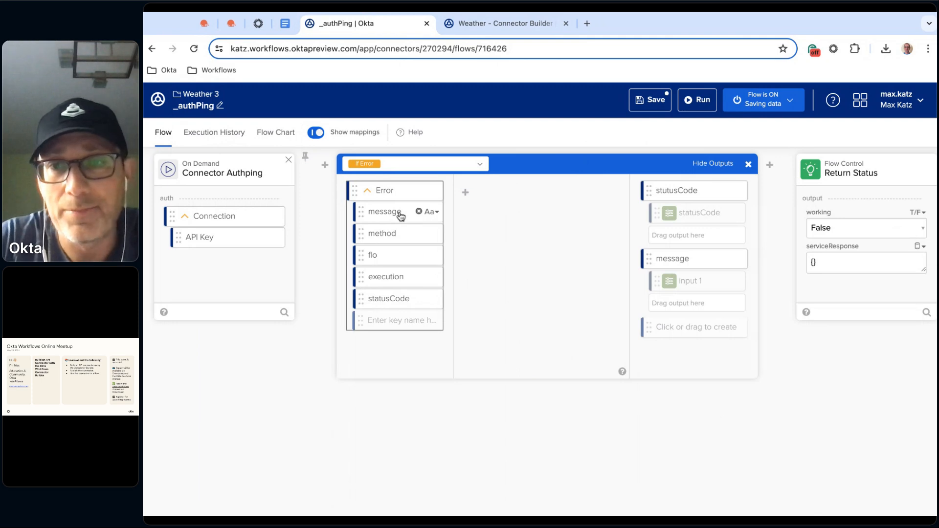
pyautogui.moveTo(400, 216); pyautogui.dragTo(695, 327)
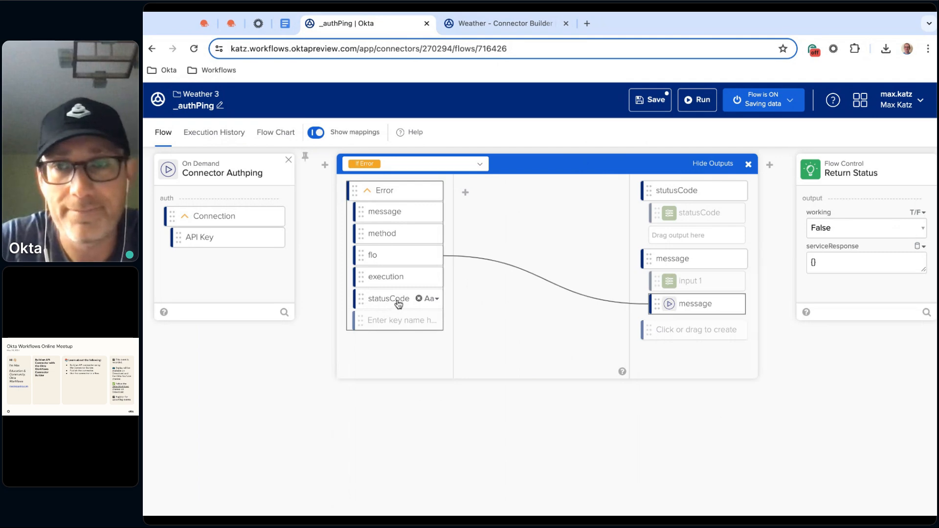
pyautogui.moveTo(399, 299); pyautogui.dragTo(697, 235)
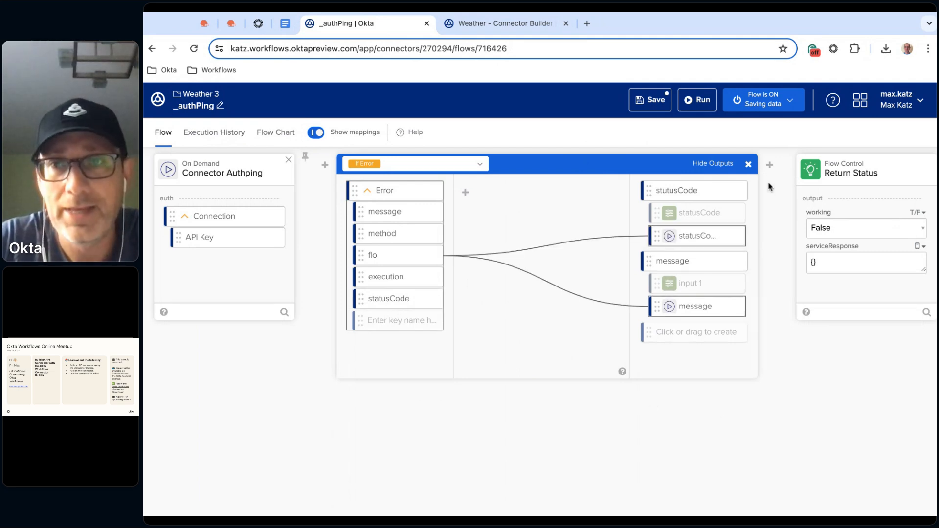
# Add a True/False Compare card after the error-handling block, checking whether the block's stutusCode output is equal to the Number 200
pyautogui.hscroll(2, 705, 362)
pyautogui.moveTo(756, 165)
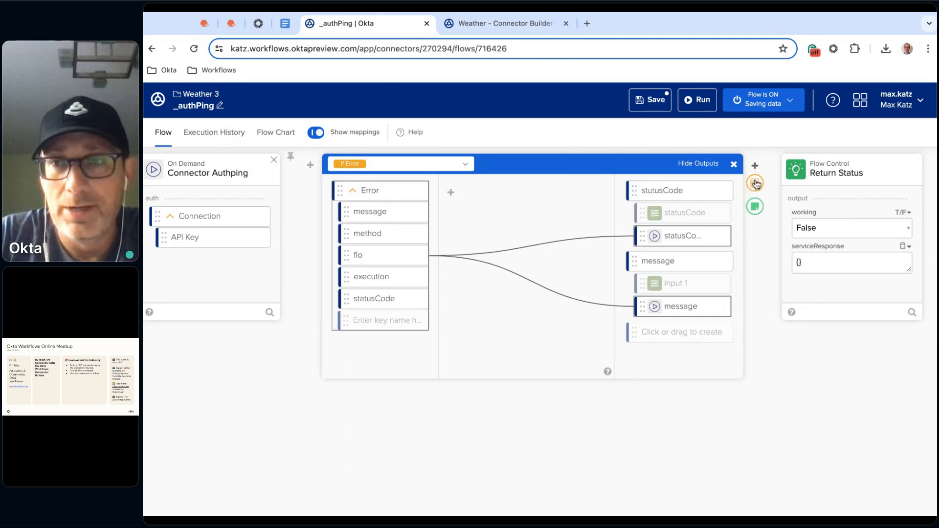
pyautogui.click(756, 182)
pyautogui.write('co')
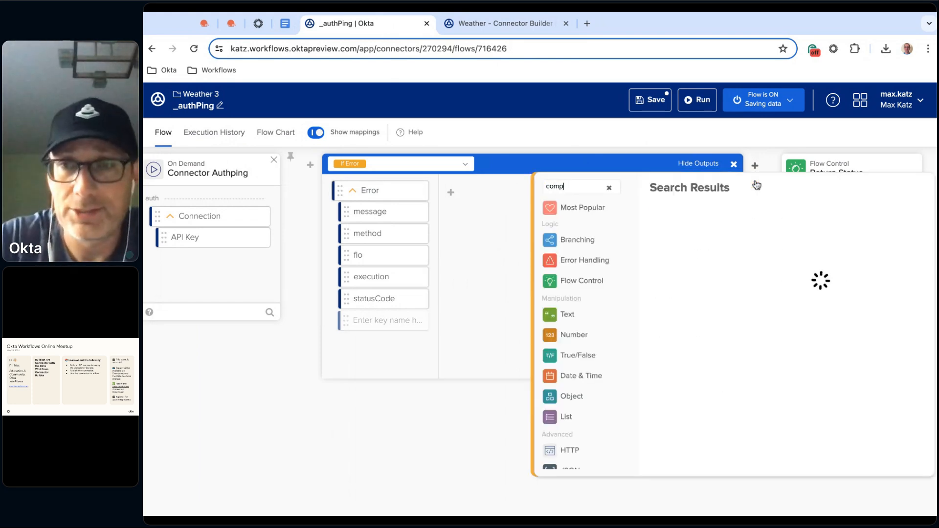
pyautogui.write('mp')
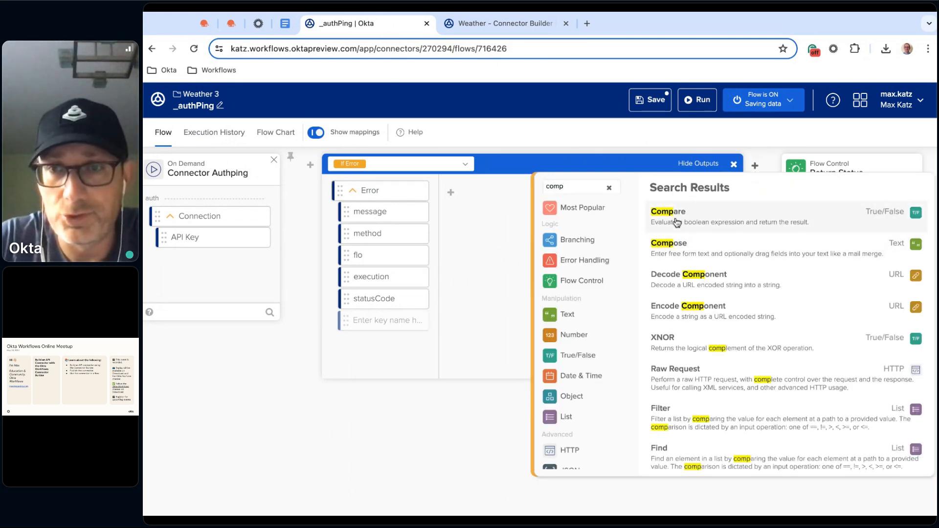
pyautogui.click(704, 224)
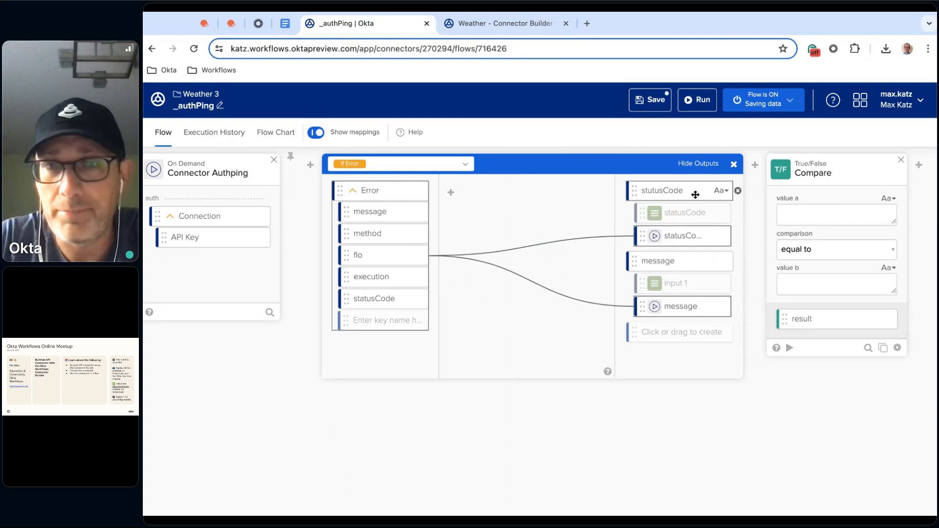
pyautogui.moveTo(433, 198)
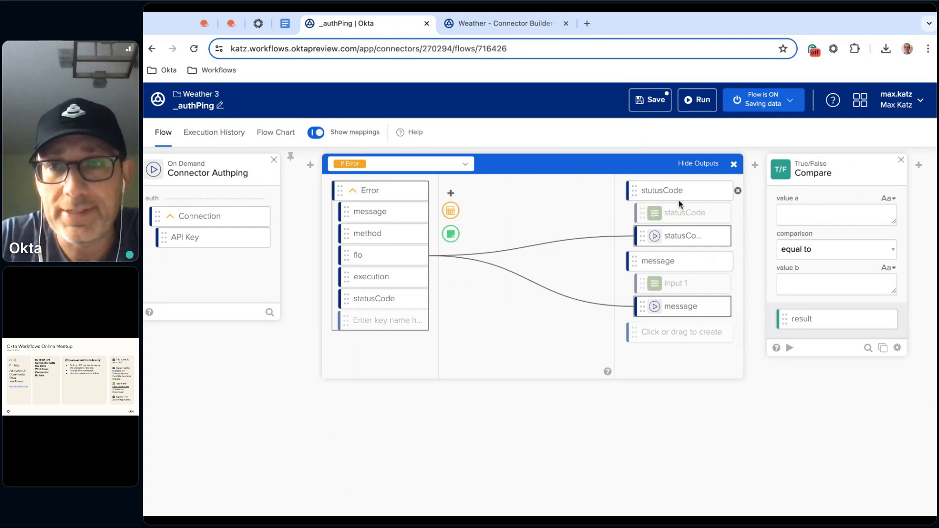
pyautogui.moveTo(675, 192); pyautogui.dragTo(803, 214)
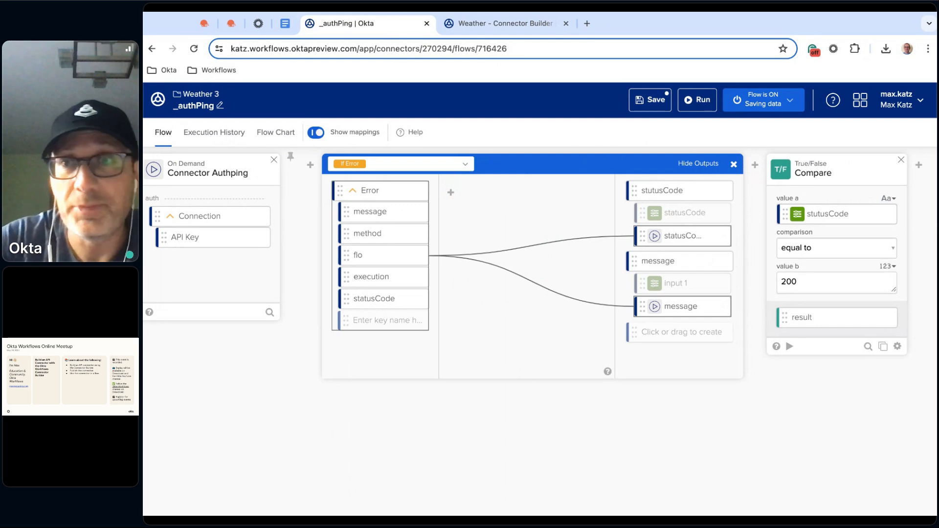
# Rename the Compare card's result output to working
pyautogui.hscroll(2, 763, 416)
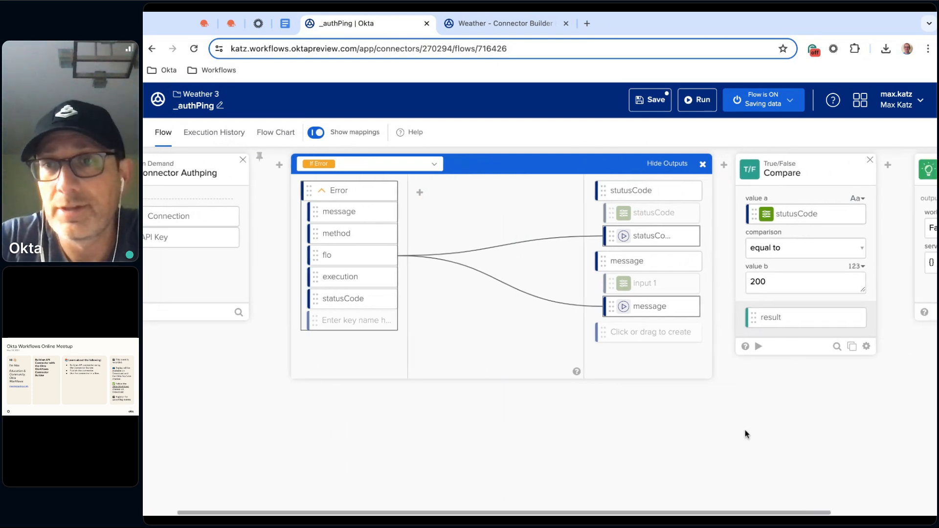
pyautogui.click(854, 318)
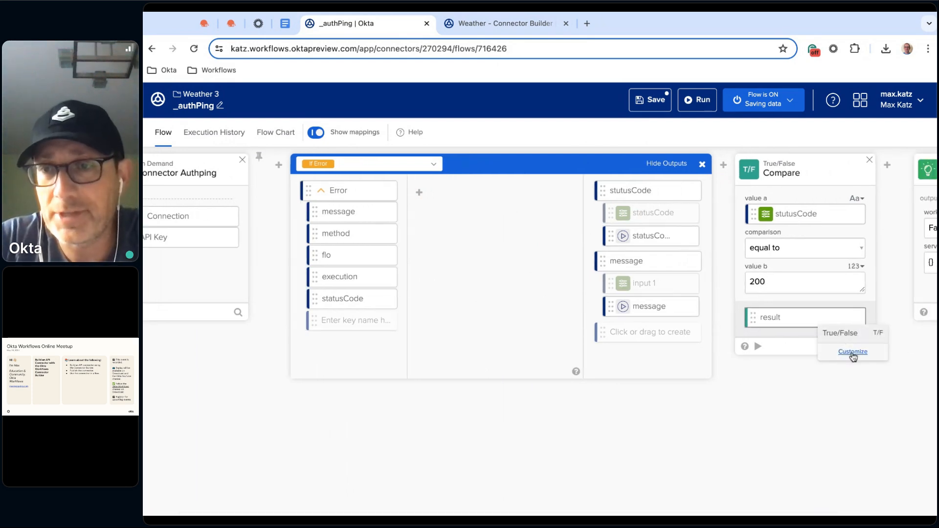
pyautogui.click(853, 355)
pyautogui.doubleClick(520, 178)
pyautogui.write('working')
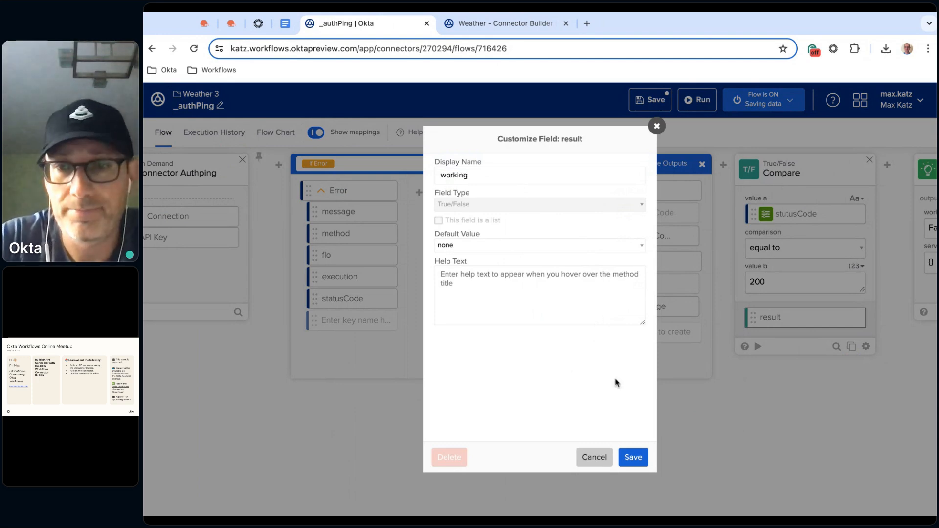
pyautogui.click(638, 460)
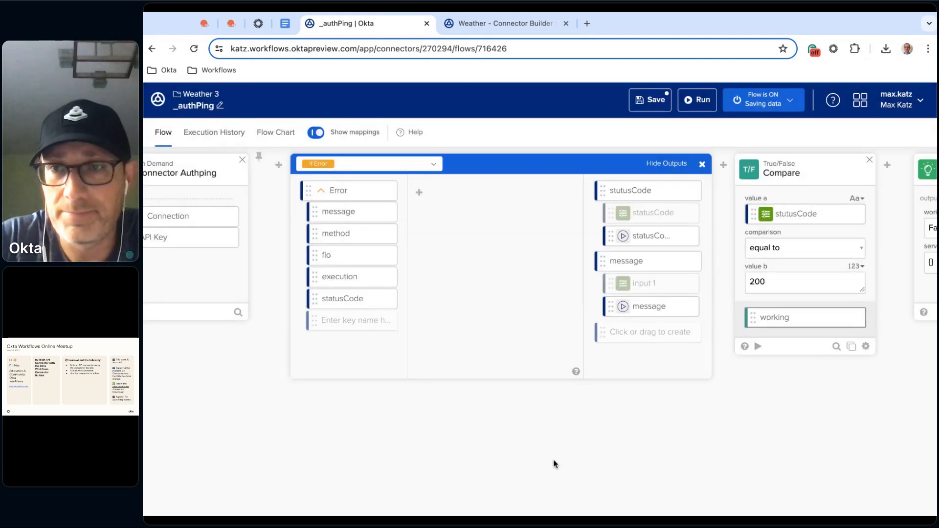
# Add an Object Construct card between the Compare and Return Status cards
pyautogui.click(887, 165)
pyautogui.write('cons')
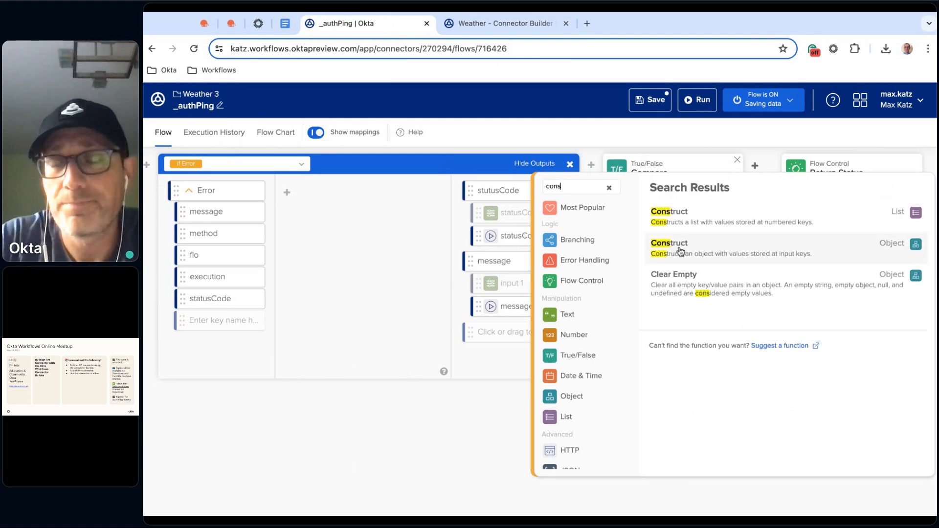
pyautogui.click(680, 252)
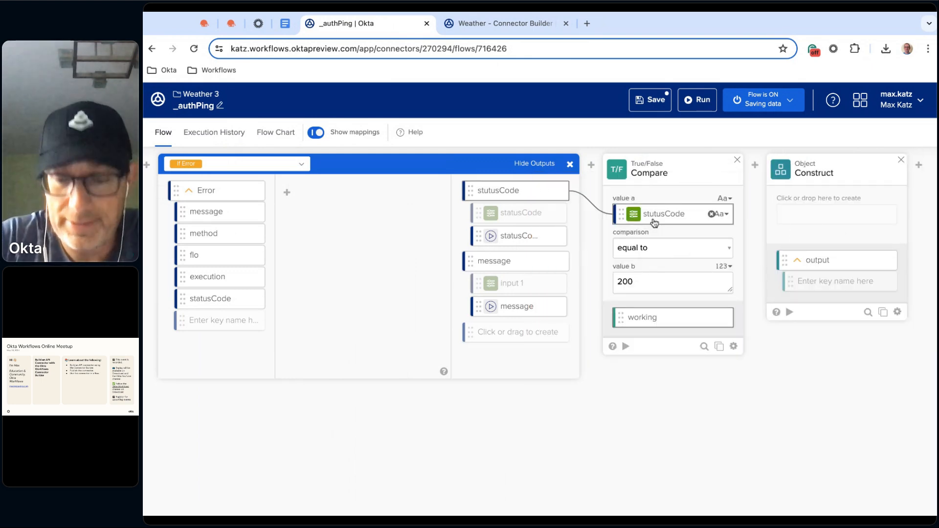
# Map the error-handling block's stutusCode and message outputs into the Object Construct card as its input fields
pyautogui.moveTo(528, 195); pyautogui.dragTo(836, 214)
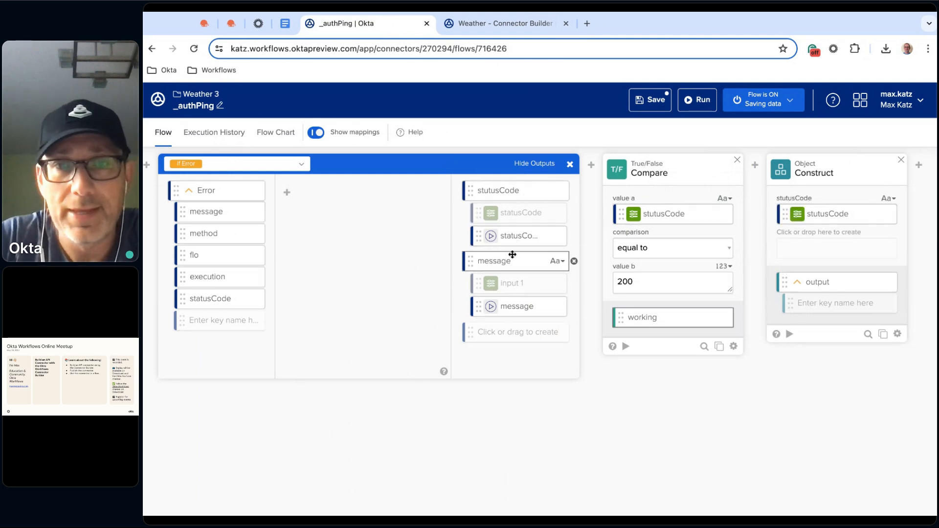
pyautogui.moveTo(510, 264); pyautogui.dragTo(837, 248)
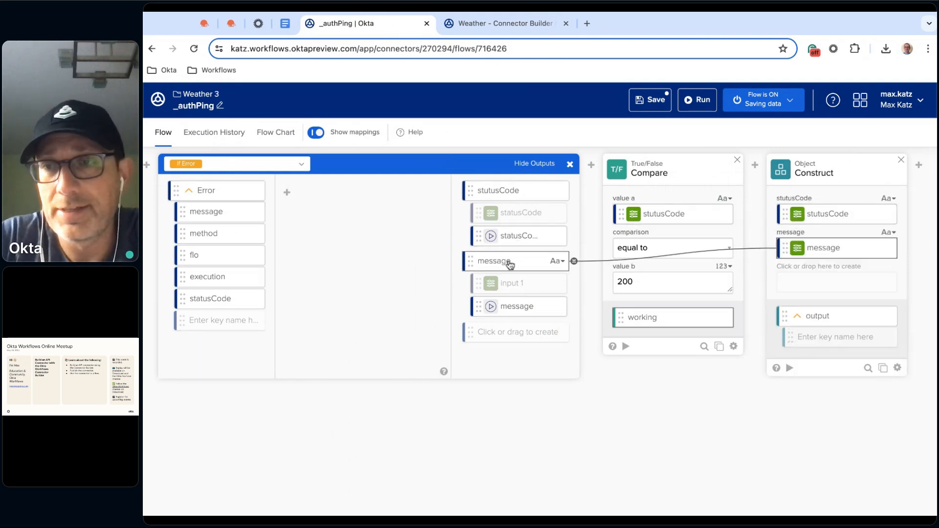
# Map Compare's working result and Construct's output to working and serviceResponse on the Return Status card, and save the flow
pyautogui.hscroll(5, 625, 424)
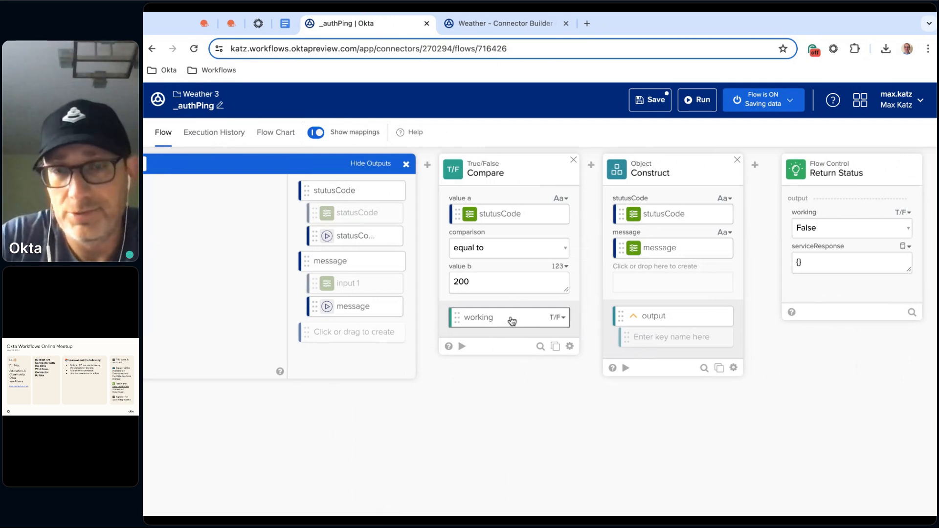
pyautogui.moveTo(521, 320); pyautogui.dragTo(851, 229)
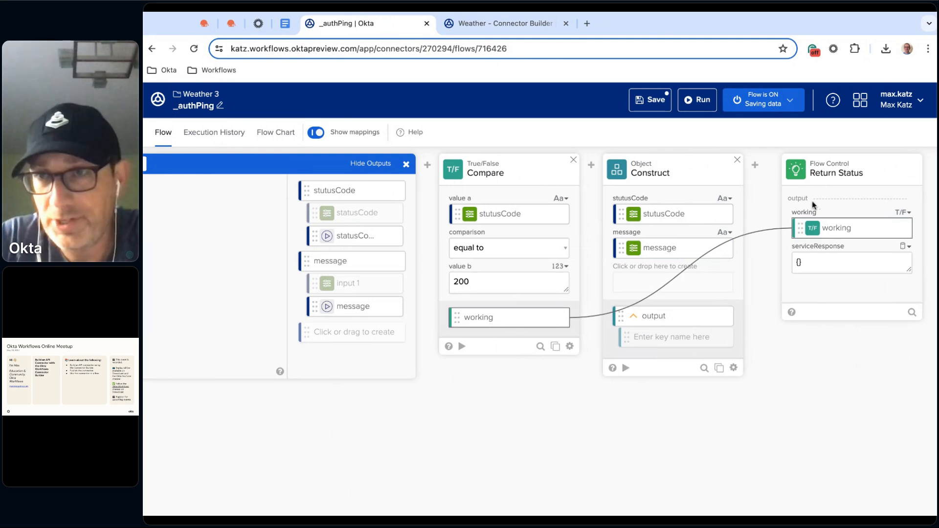
pyautogui.moveTo(674, 324); pyautogui.dragTo(851, 263)
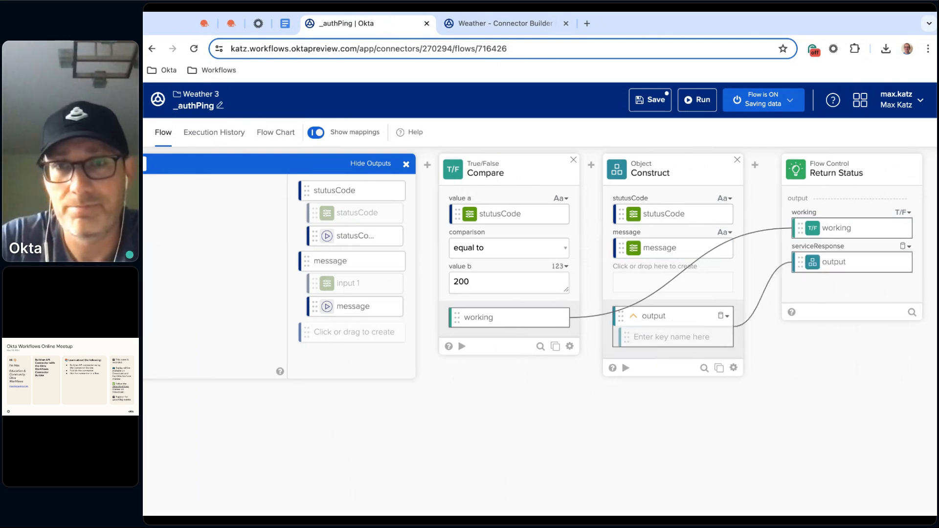
pyautogui.click(656, 103)
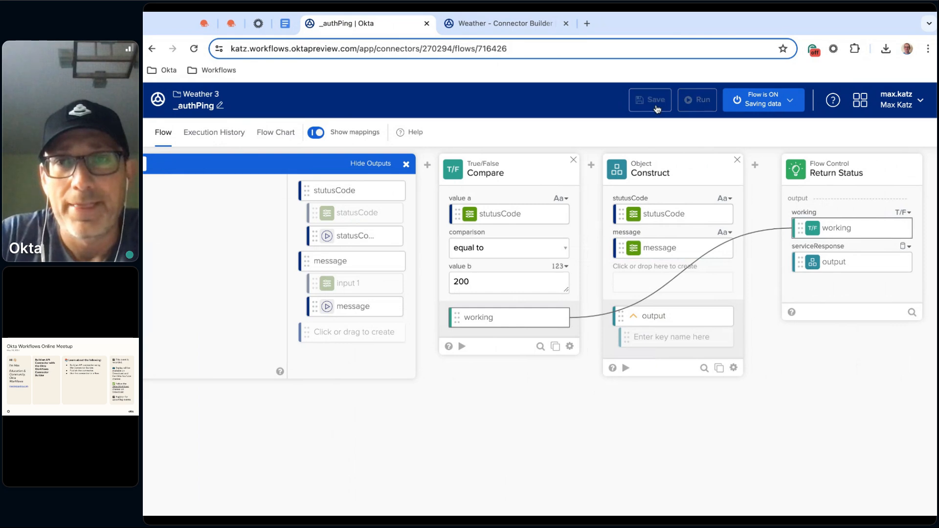
# Run the _authPing flow with the Weather 3 (CB) test connection and inspect the details of the Return Status card's serviceResponse
pyautogui.hscroll(-5, 565, 392)
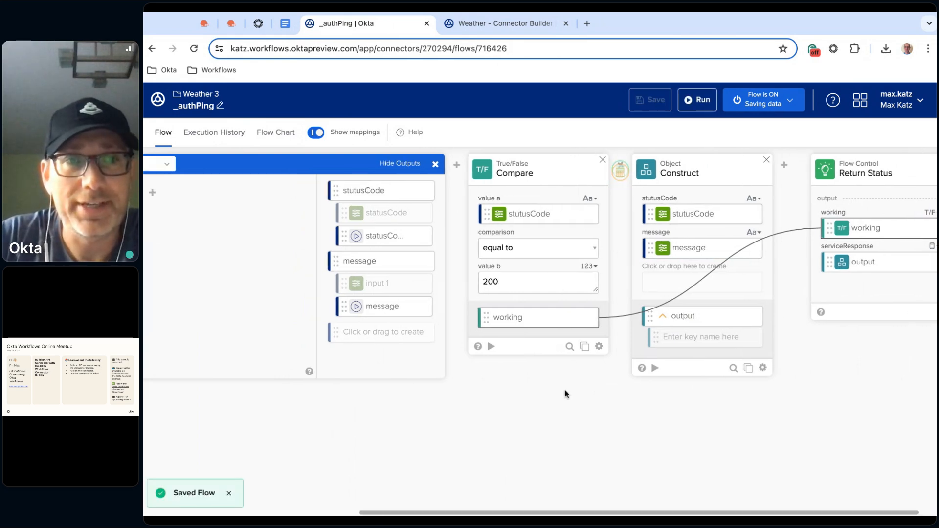
pyautogui.hscroll(-2, 564, 392)
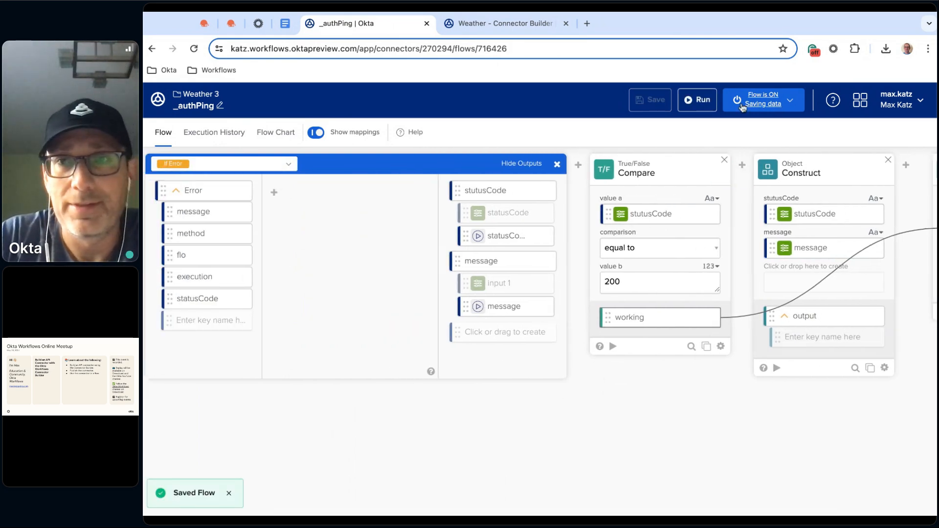
pyautogui.click(704, 100)
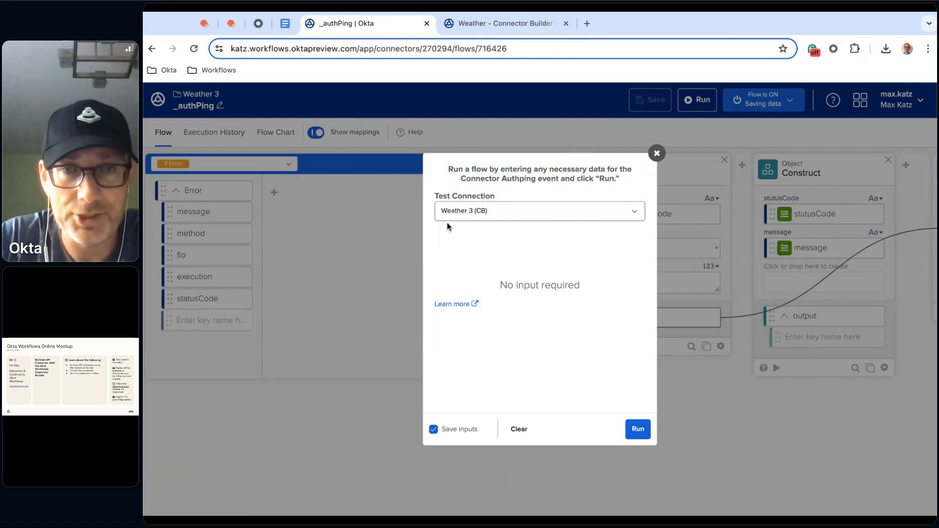
pyautogui.click(638, 430)
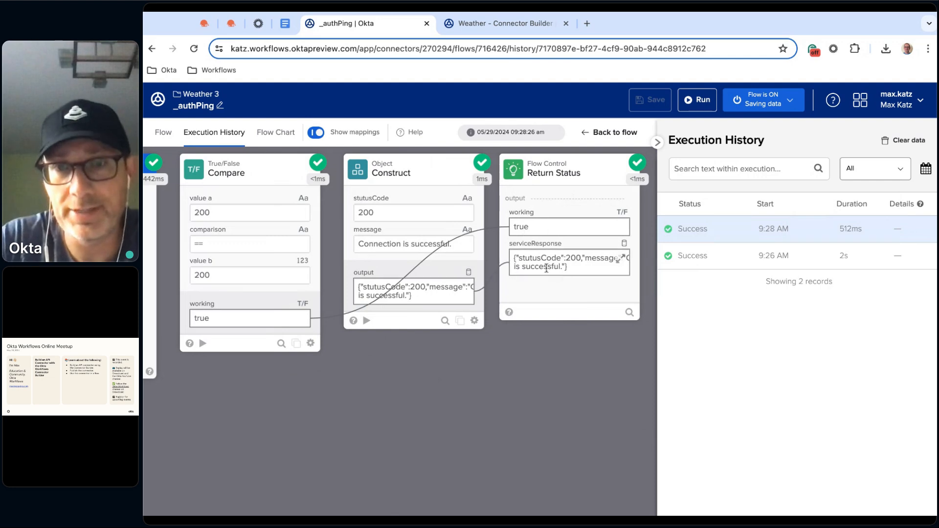
pyautogui.click(625, 260)
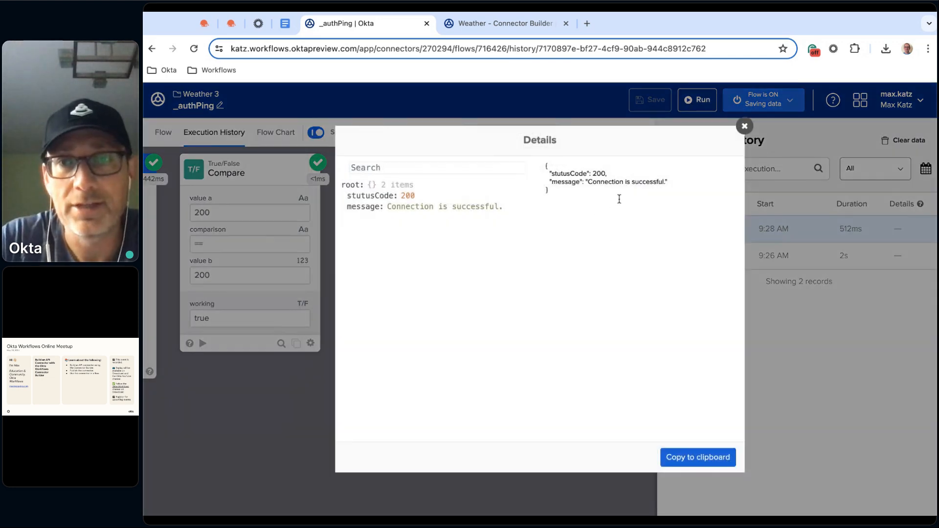
pyautogui.click(745, 127)
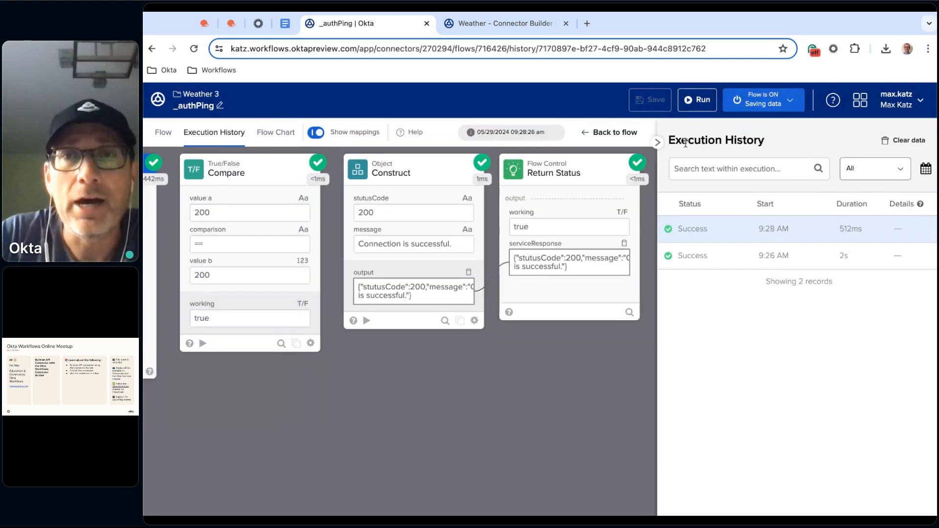
# Create a new test connection named Weather Fake (CB) for the flow run, entering a fake API key
pyautogui.click(703, 100)
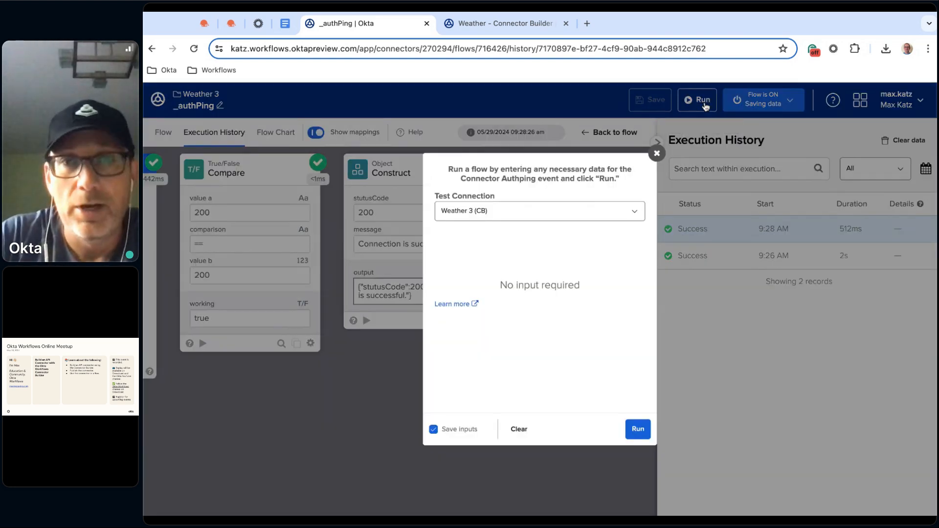
pyautogui.click(514, 217)
pyautogui.click(507, 229)
pyautogui.click(440, 251)
pyautogui.write('Weather Fac')
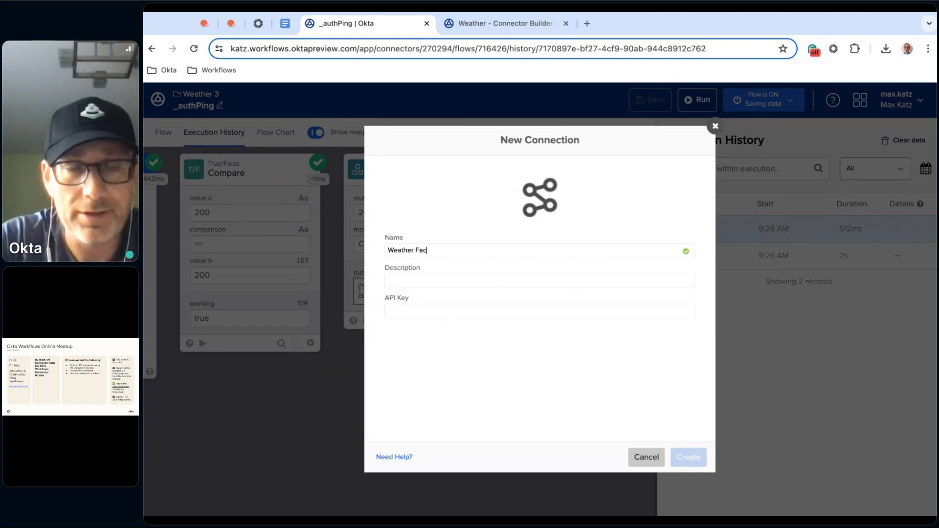
pyautogui.write('e (CB')
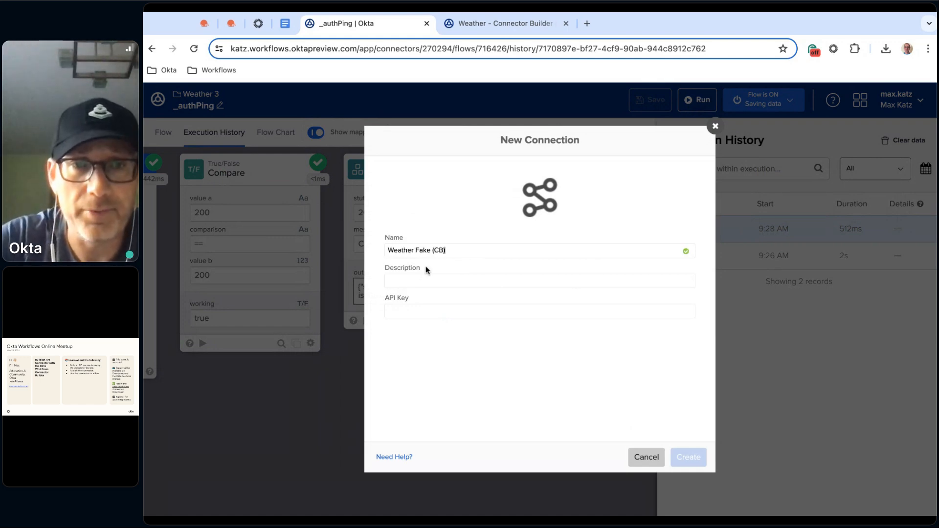
pyautogui.click(410, 307)
pyautogui.write('123456')
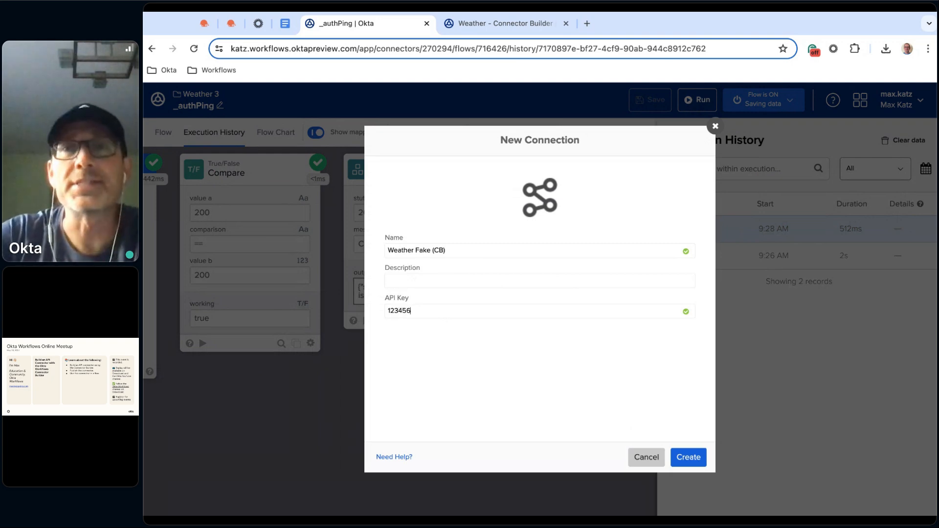
pyautogui.click(694, 458)
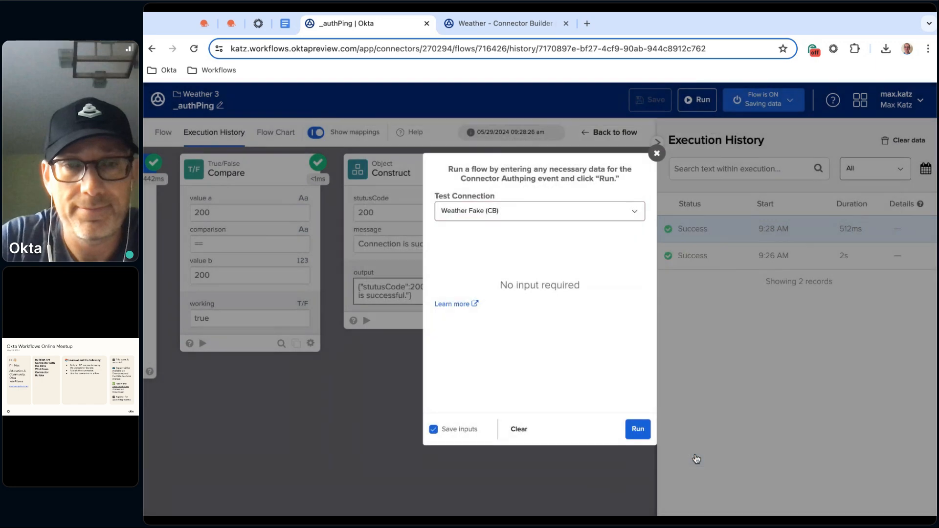
# Run the flow with the Weather Fake (CB) connection and examine the full serviceResponse details in Return Status
pyautogui.click(641, 432)
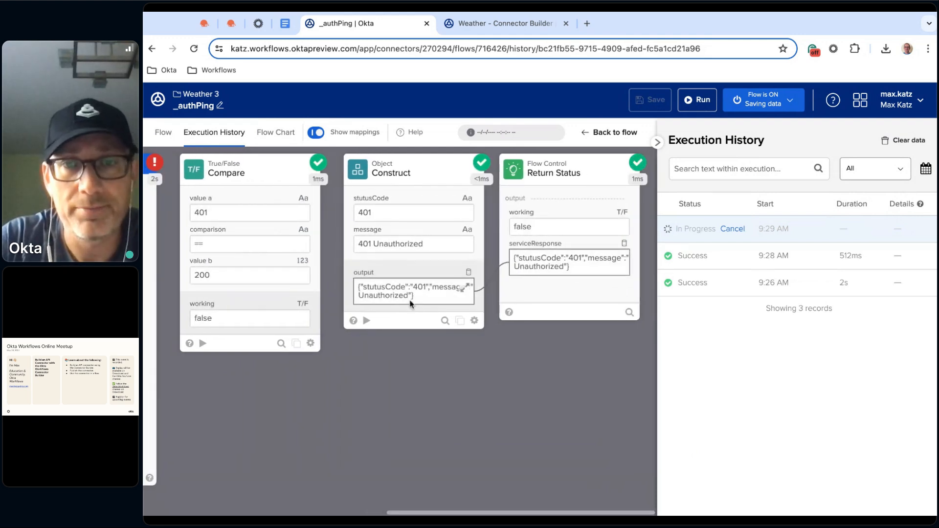
pyautogui.click(623, 262)
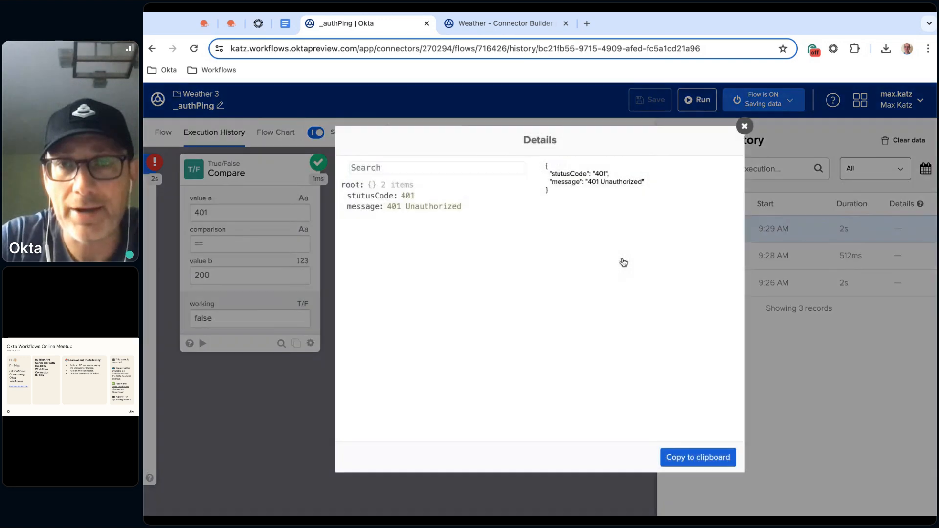
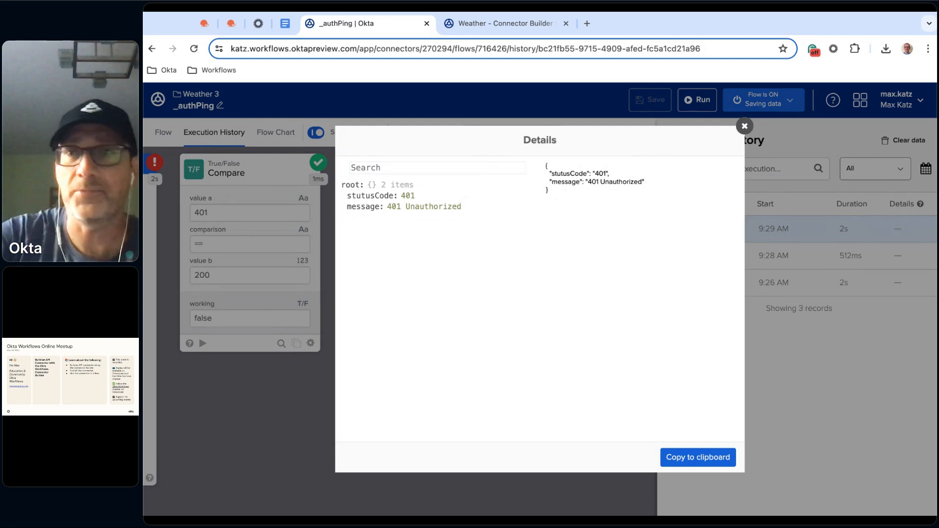
# Close the serviceResponse details, leave the _authPing flow for the Weather 3 connector's flow list, and start a new flow
pyautogui.click(745, 127)
pyautogui.click(163, 132)
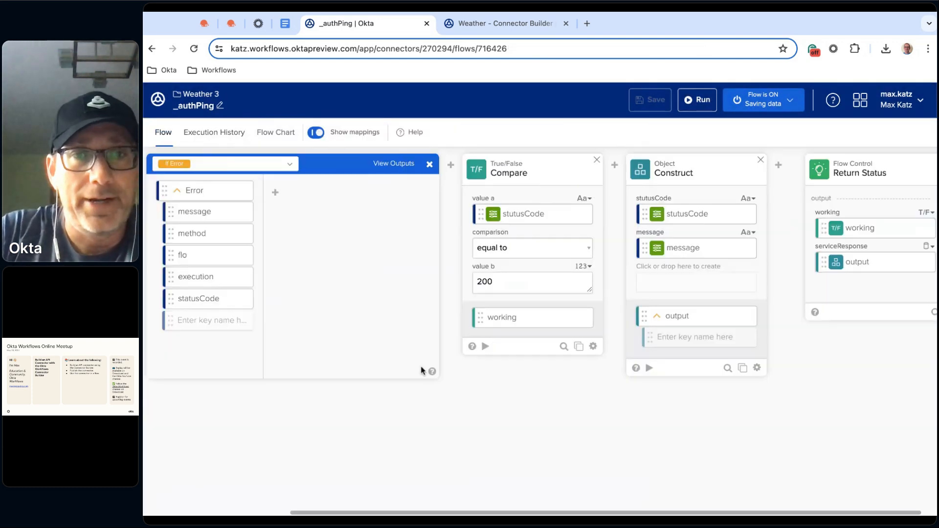
pyautogui.click(197, 95)
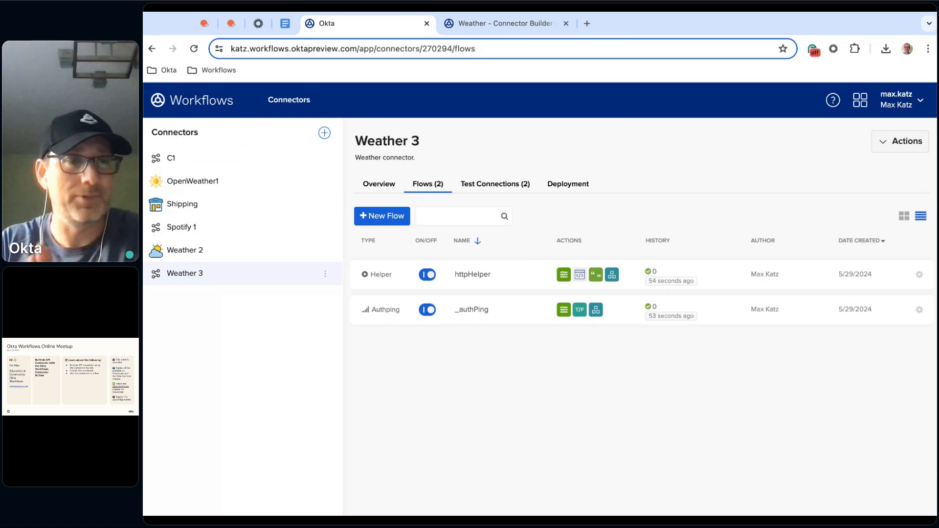
pyautogui.click(377, 216)
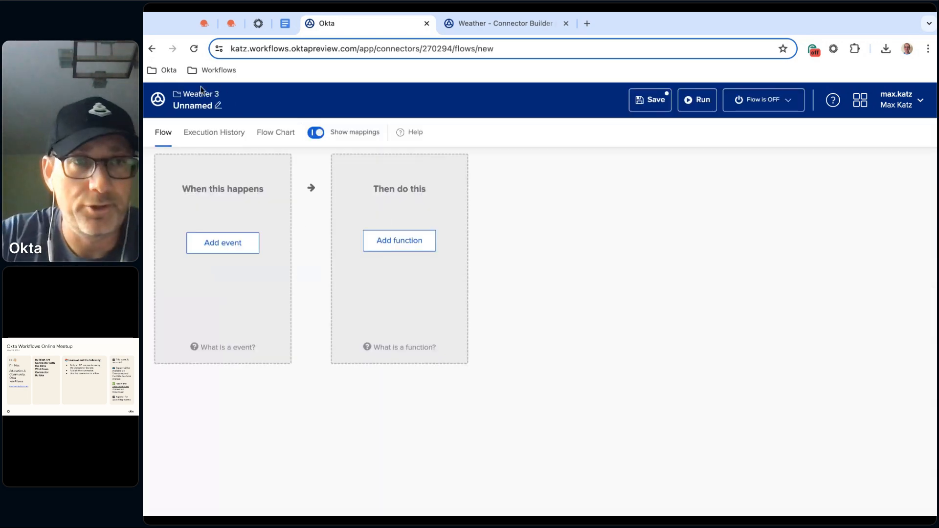
# Name the new flow Weather with the description "Returns weather for a city." and enable saving all data that passes through it
pyautogui.click(197, 107)
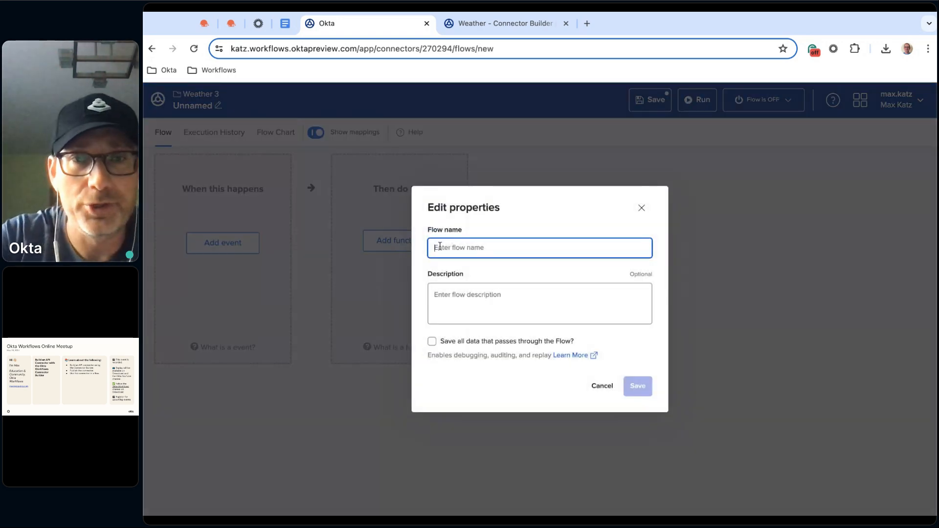
pyautogui.write('Weather')
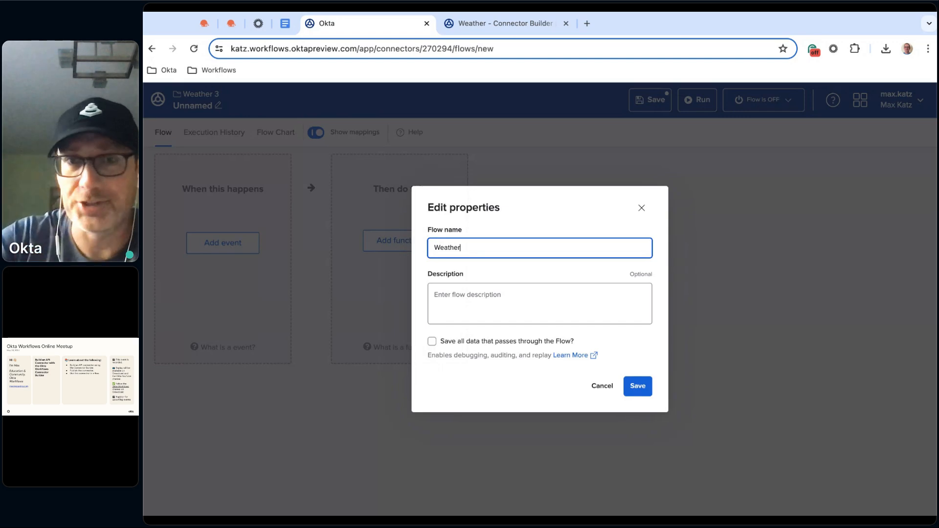
pyautogui.click(512, 304)
pyautogui.write('check')
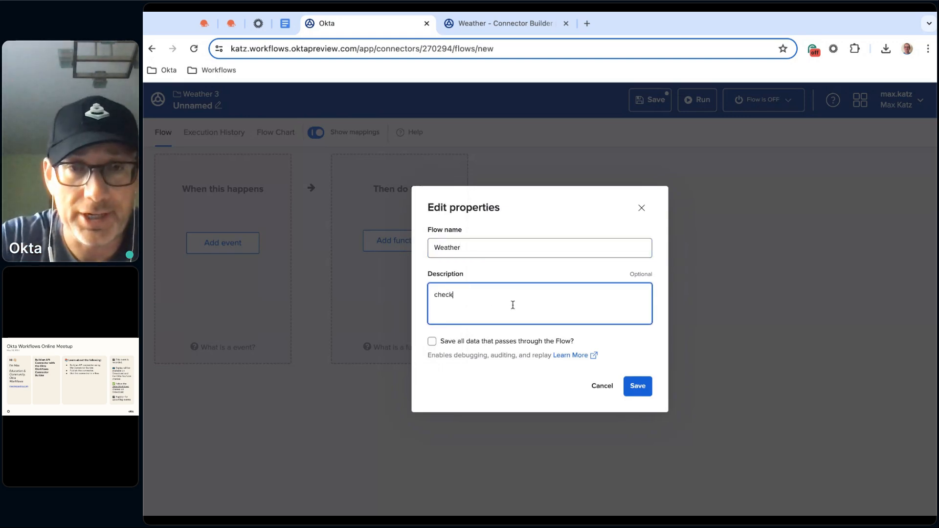
pyautogui.press('BackSpace')
pyautogui.write('Che')
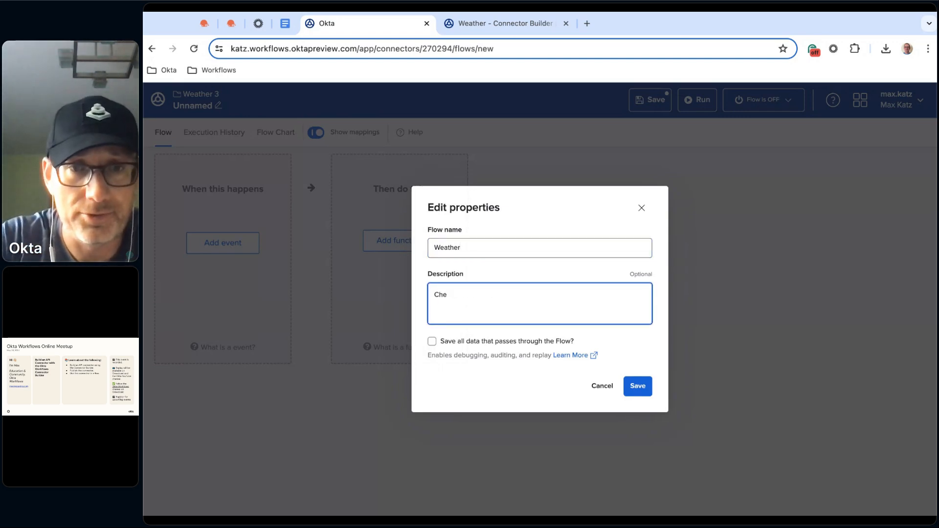
pyautogui.press('BackSpace')
pyautogui.press('BackSpace')
pyautogui.press('BackSpace')
pyautogui.write('REetur')
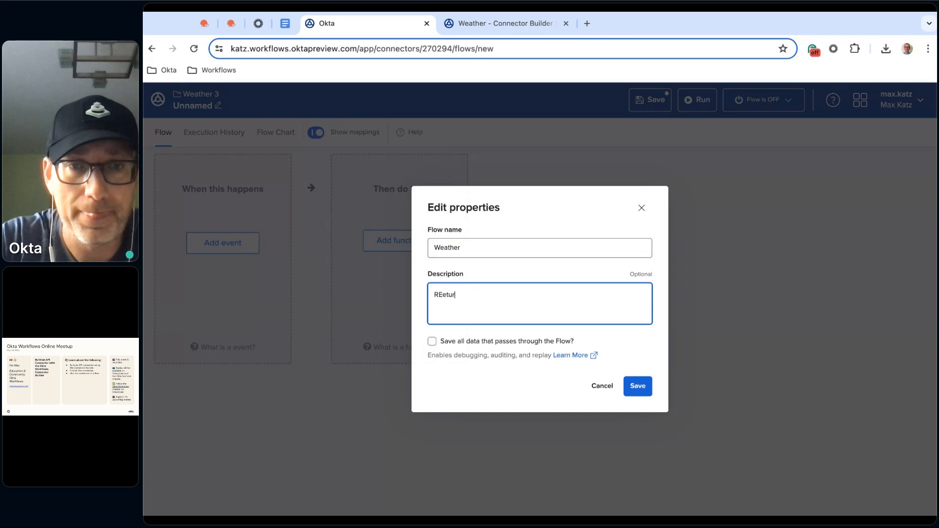
pyautogui.write('ns weath')
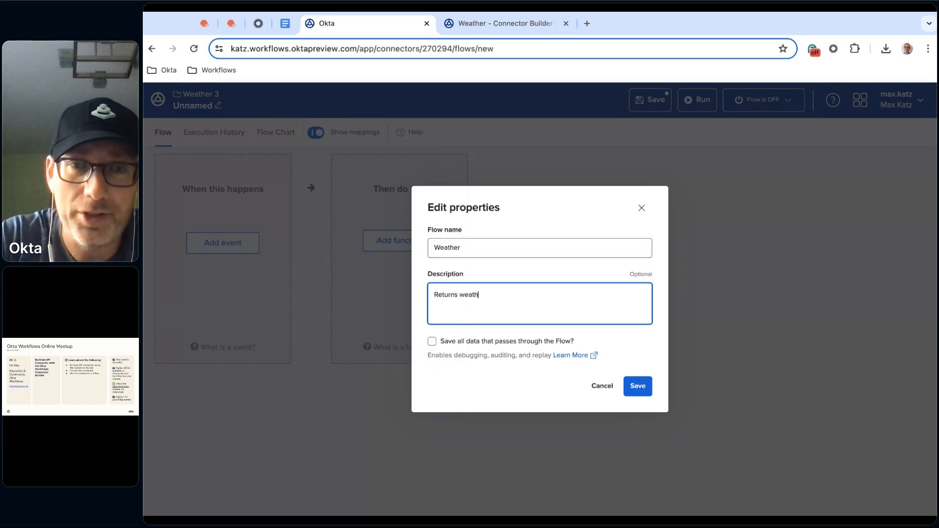
pyautogui.write('er for a city.')
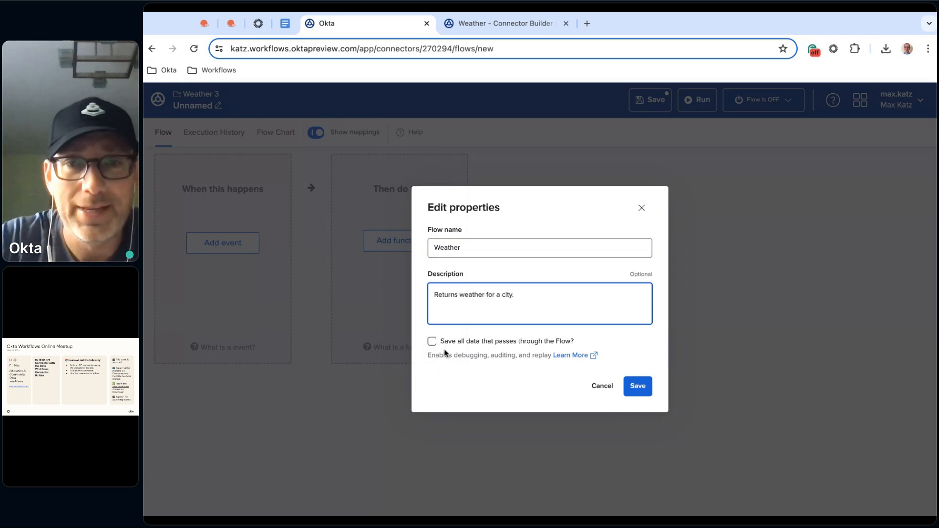
pyautogui.click(432, 341)
pyautogui.click(639, 387)
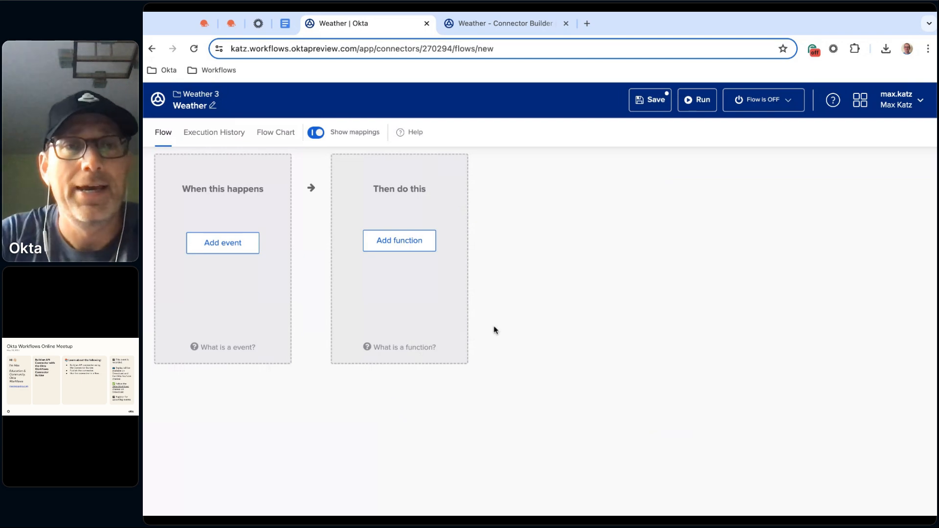
# Set the flow's event to Connector Action and add a static group to its inputs
pyautogui.click(236, 254)
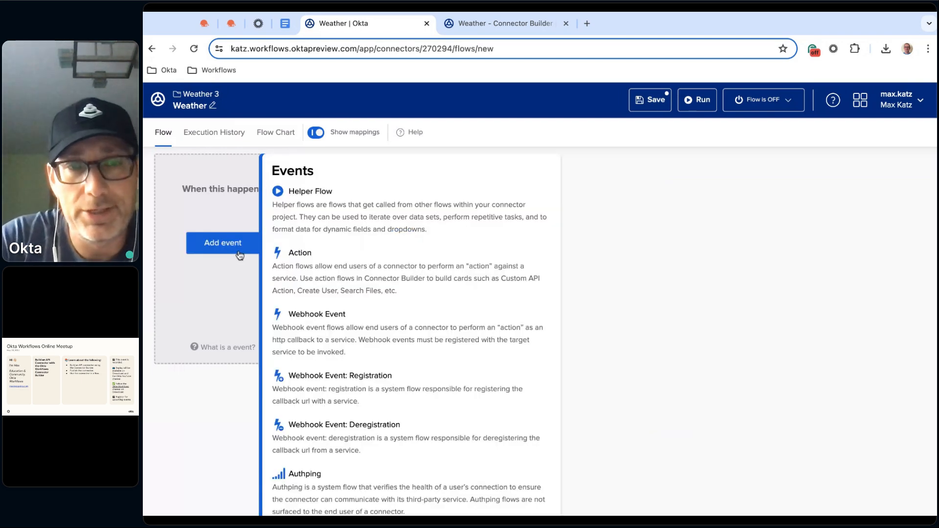
pyautogui.click(341, 270)
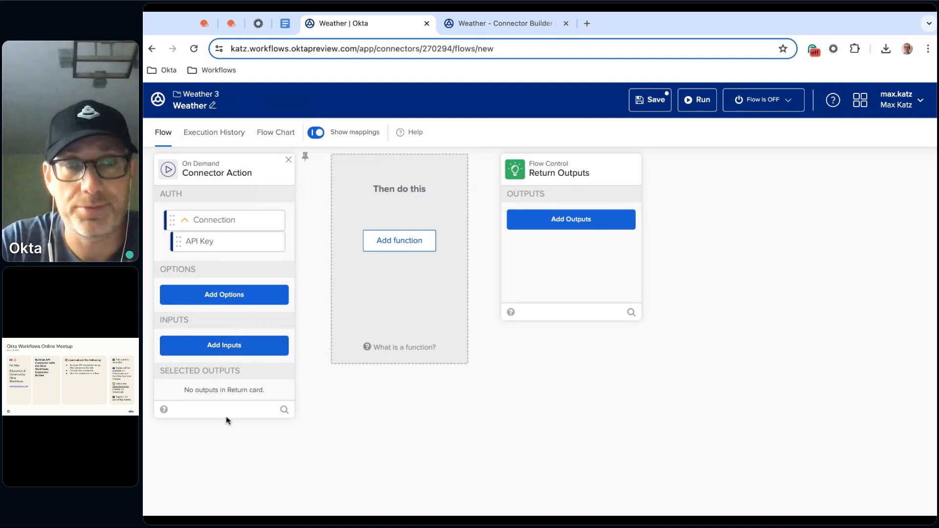
pyautogui.click(232, 346)
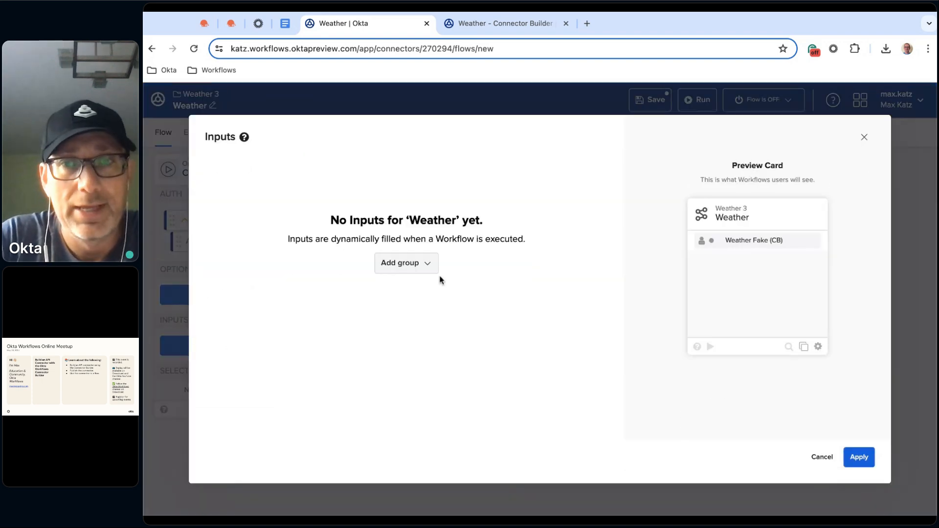
pyautogui.click(430, 265)
pyautogui.click(415, 294)
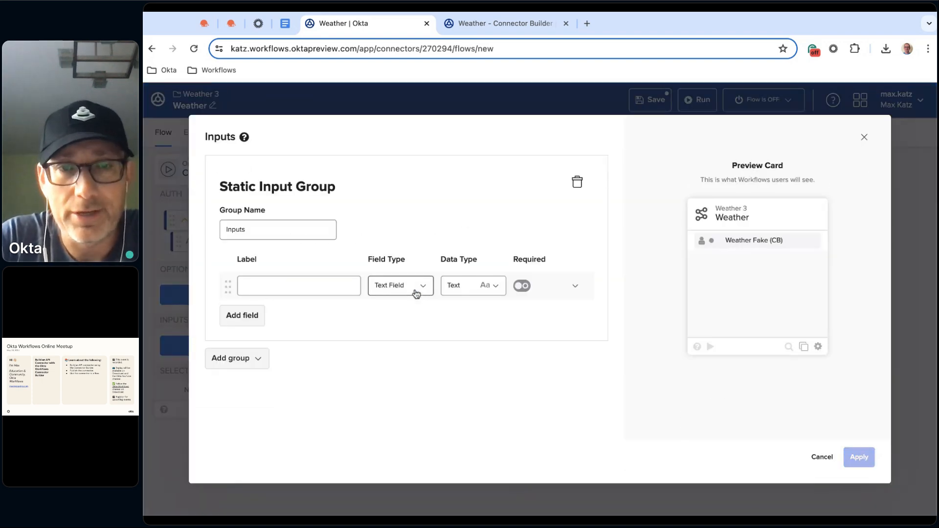
# Define two text input fields labelled City and Country Code in the static input group and apply them
pyautogui.click(343, 288)
pyautogui.write('City')
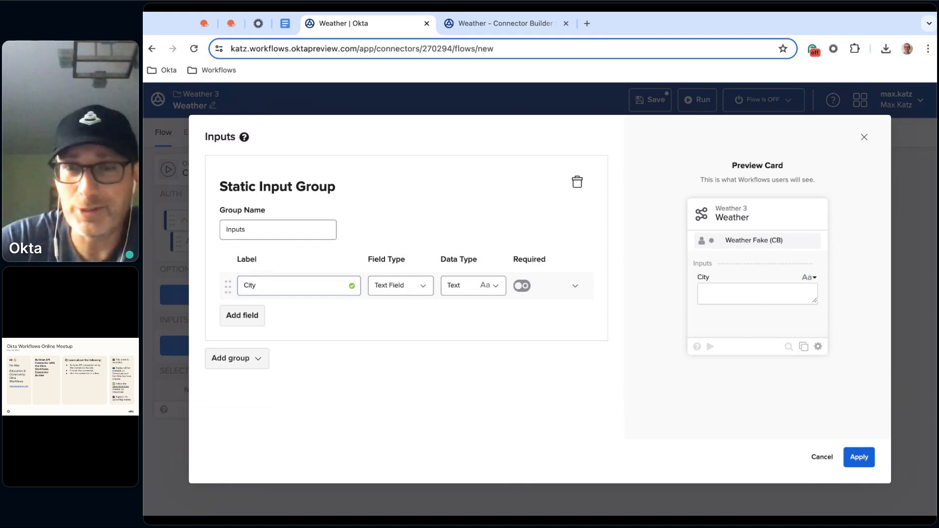
pyautogui.click(246, 324)
pyautogui.write('Country Code')
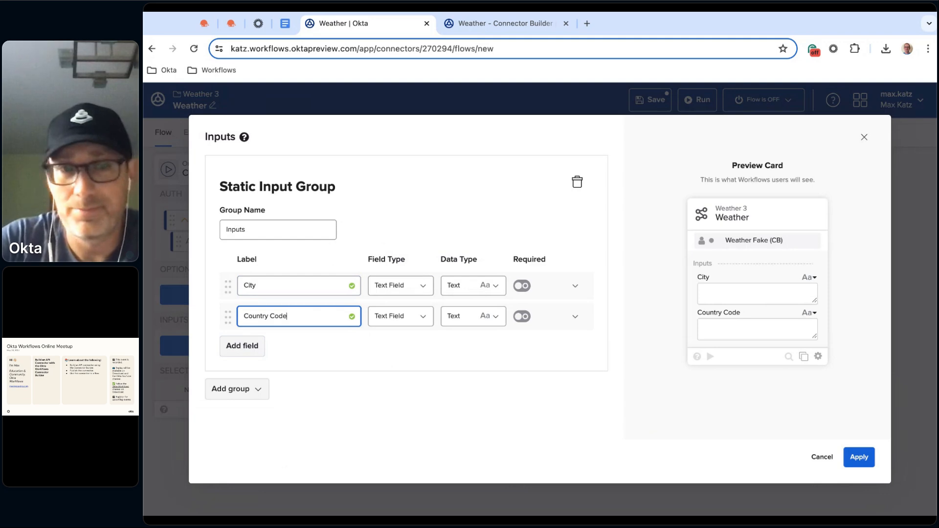
pyautogui.click(860, 458)
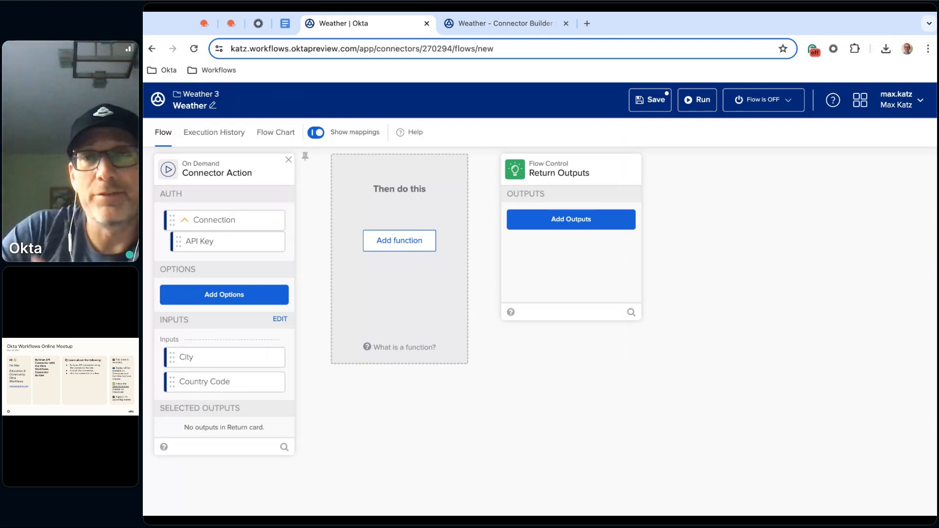
# Add an option field labelled Units to the Connector Action card and set its field type to Dropdown
pyautogui.moveTo(233, 349)
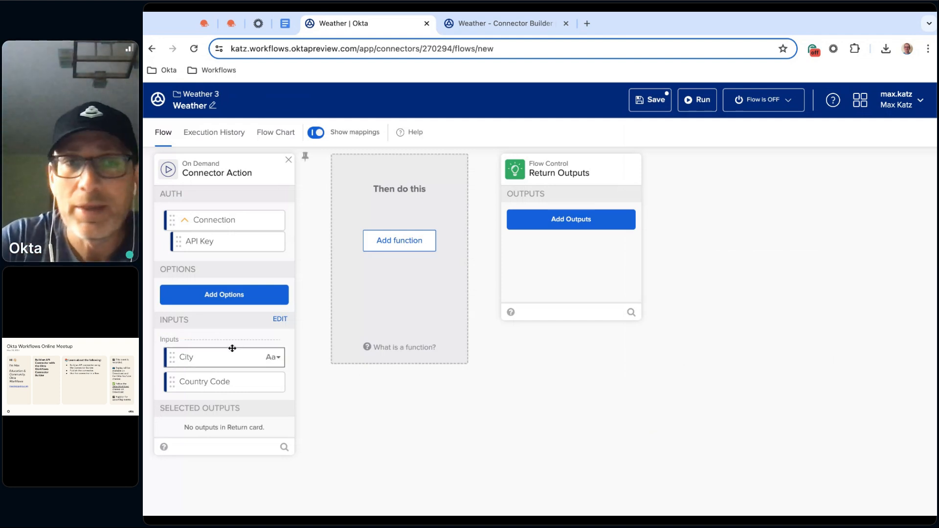
pyautogui.click(225, 303)
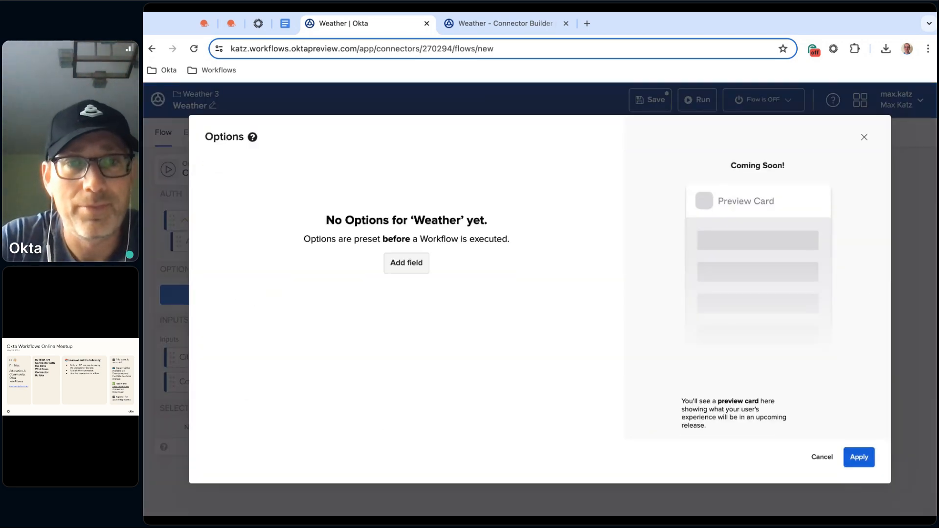
pyautogui.click(394, 263)
pyautogui.click(309, 289)
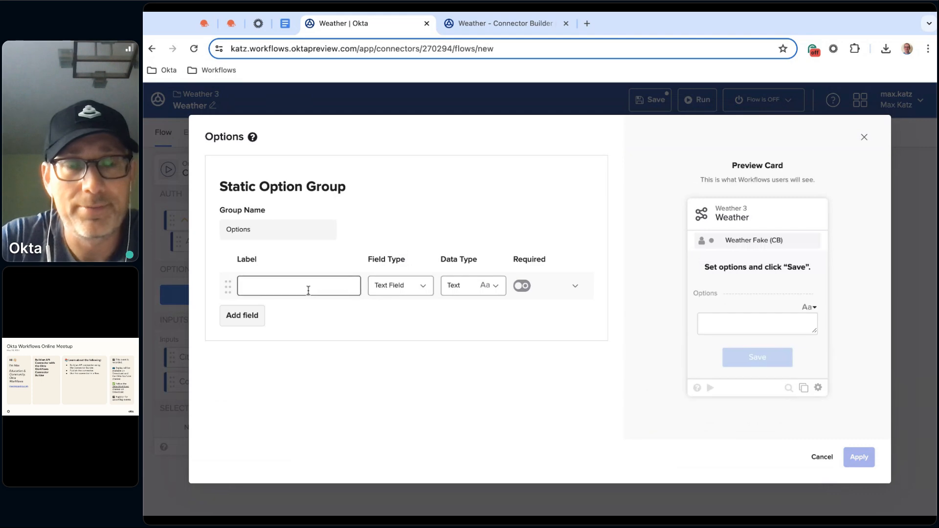
pyautogui.write('Units')
pyautogui.click(496, 287)
pyautogui.click(404, 340)
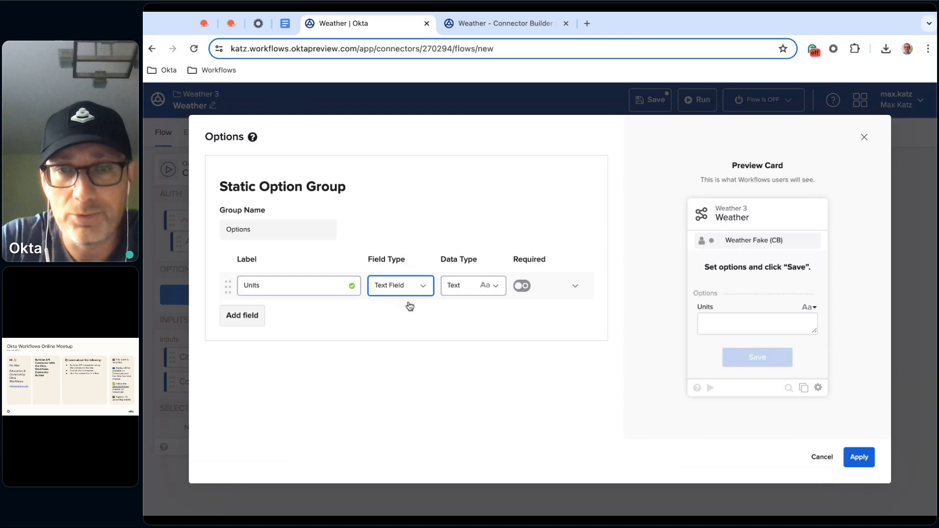
pyautogui.click(425, 286)
pyautogui.click(408, 311)
# Define the first Units dropdown option as Metric with the value Metric
pyautogui.scroll(-3, 500, 367)
pyautogui.click(334, 277)
pyautogui.write('Met')
pyautogui.write('Metric')
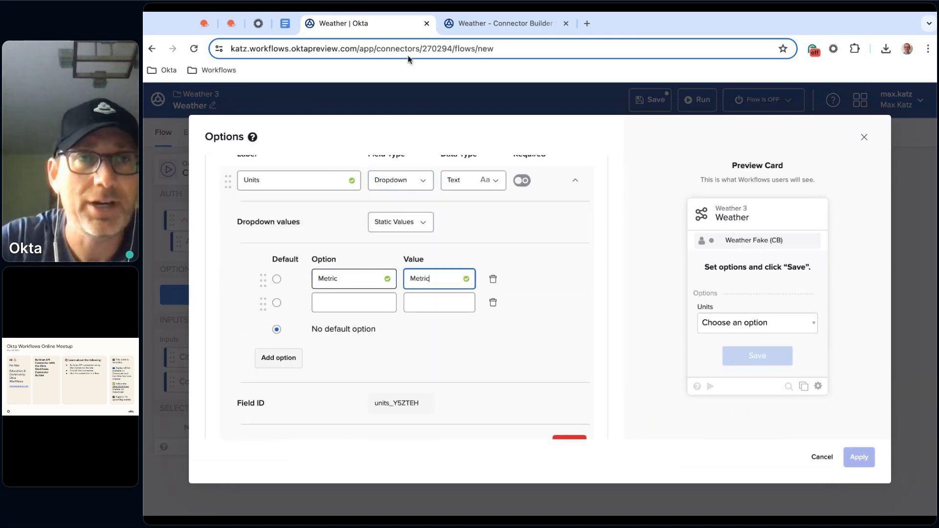
# Copy the word Fahrenheit from the units section of the OpenWeather API documentation and enter it as the second Units option
pyautogui.click(235, 23)
pyautogui.scroll(-12, 480, 300)
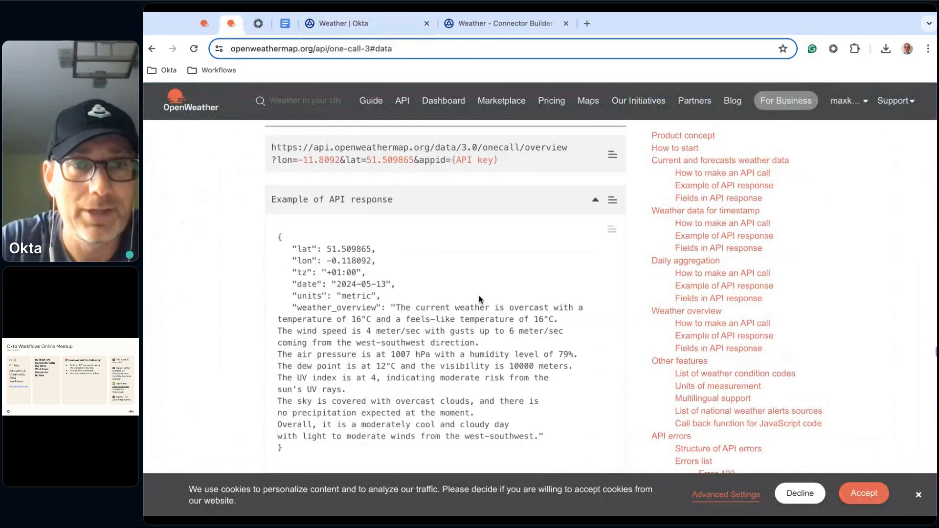
pyautogui.scroll(-8, 447, 297)
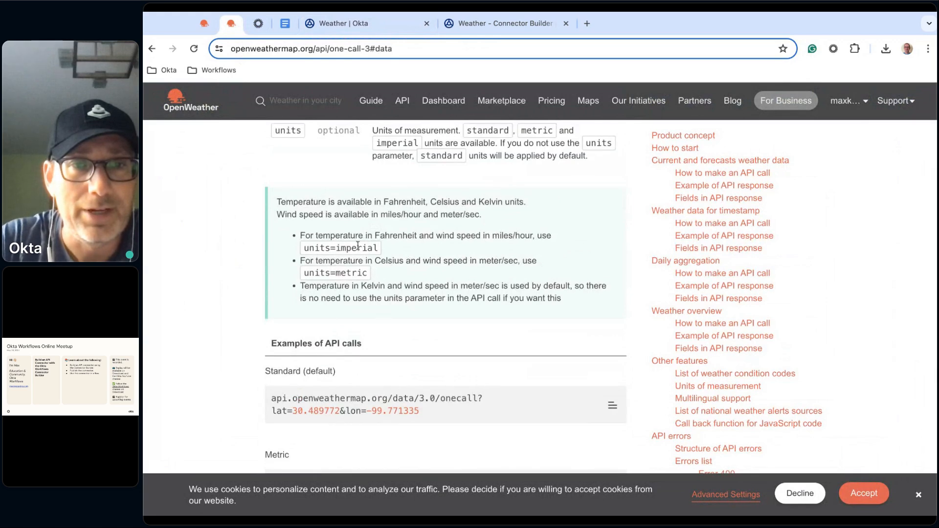
pyautogui.doubleClick(366, 248)
pyautogui.doubleClick(397, 235)
pyautogui.hotkey('ctrl', 'c')
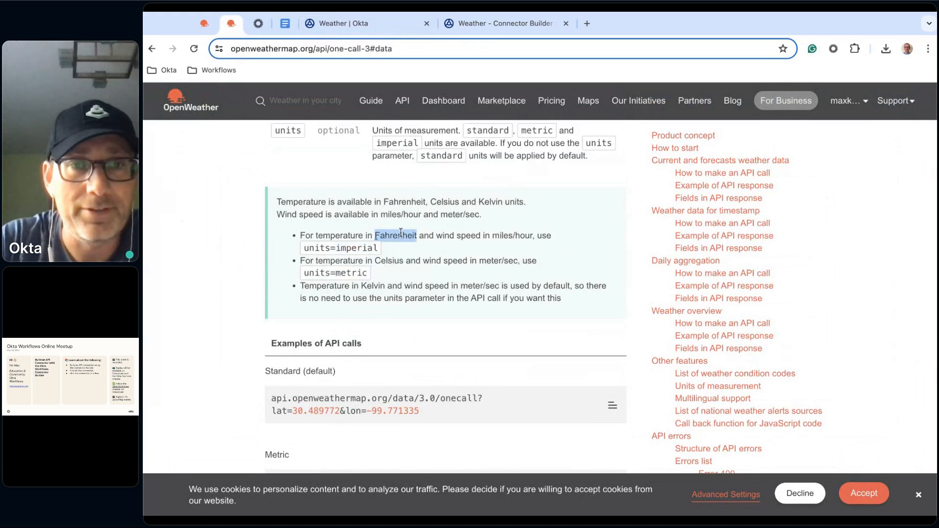
pyautogui.click(343, 23)
pyautogui.click(351, 306)
pyautogui.hotkey('ctrl', 'v')
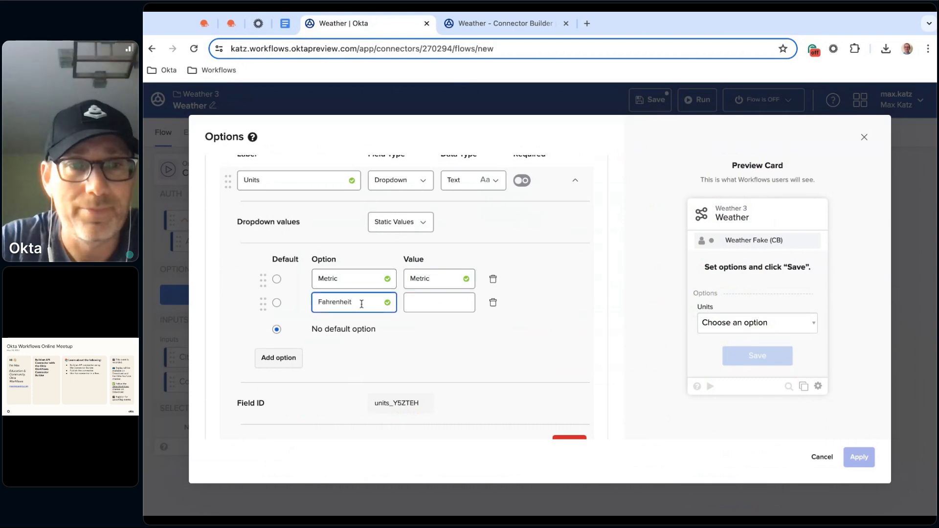
# Copy imperial from the OpenWeather documentation and paste it as the value of the Fahrenheit option
pyautogui.click(231, 24)
pyautogui.doubleClick(363, 249)
pyautogui.hotkey('ctrl', 'c')
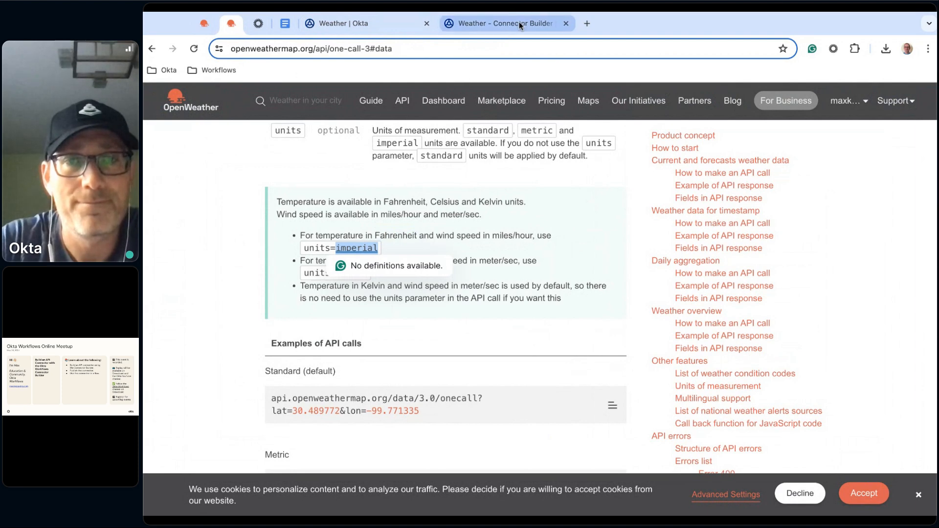
pyautogui.click(507, 23)
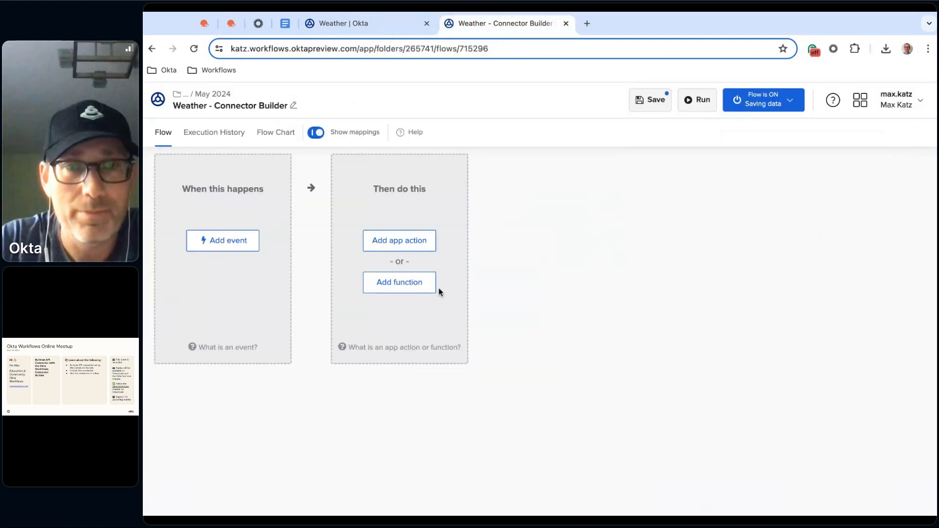
pyautogui.click(362, 23)
pyautogui.click(434, 304)
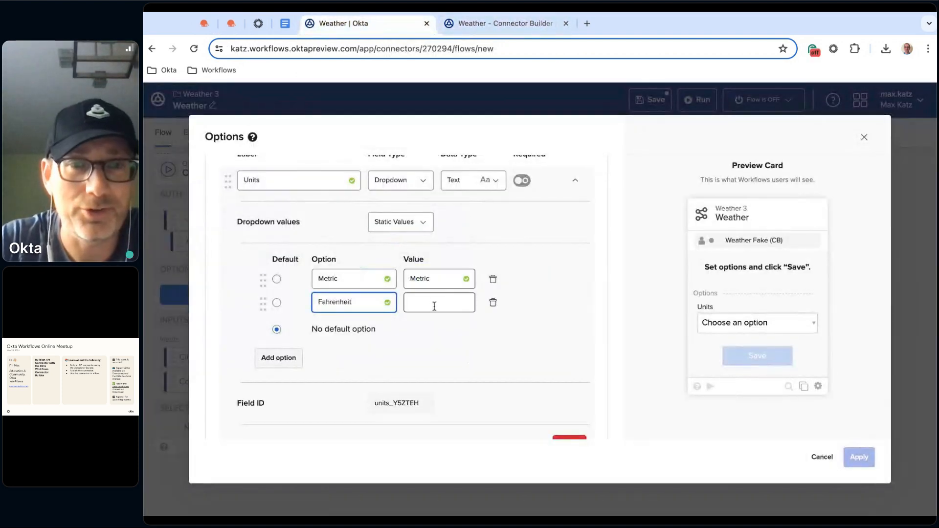
pyautogui.hotkey('ctrl', 'v')
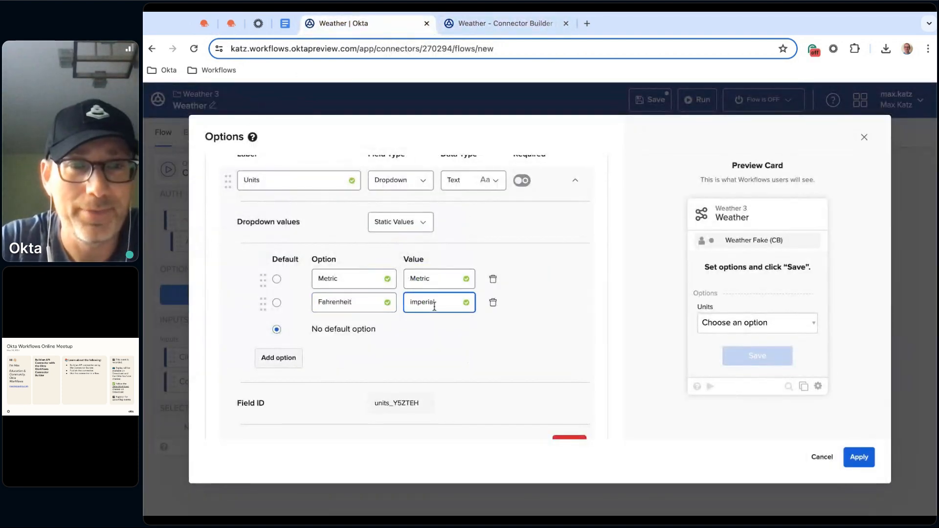
# Add a third Units option Kelvin with the value standard, make Metric the default, and apply the options
pyautogui.click(286, 360)
pyautogui.click(339, 326)
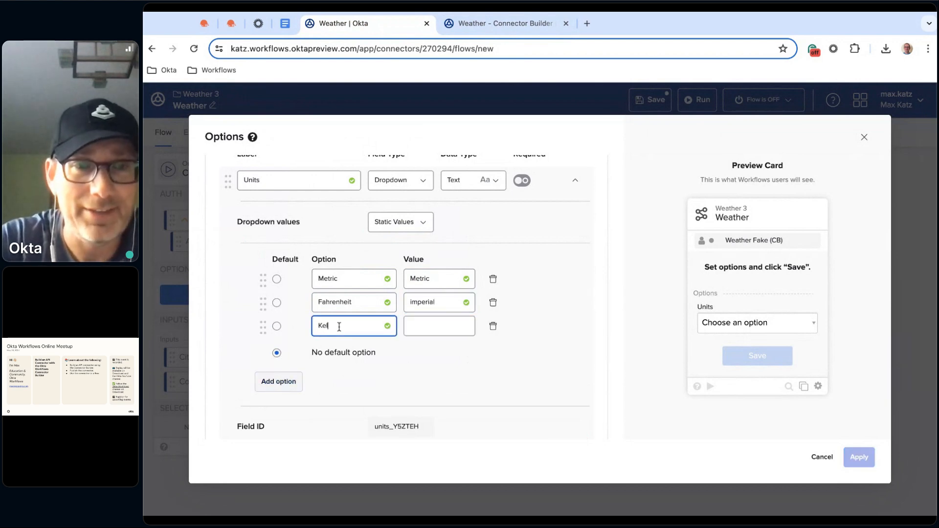
pyautogui.click(431, 321)
pyautogui.write('standard')
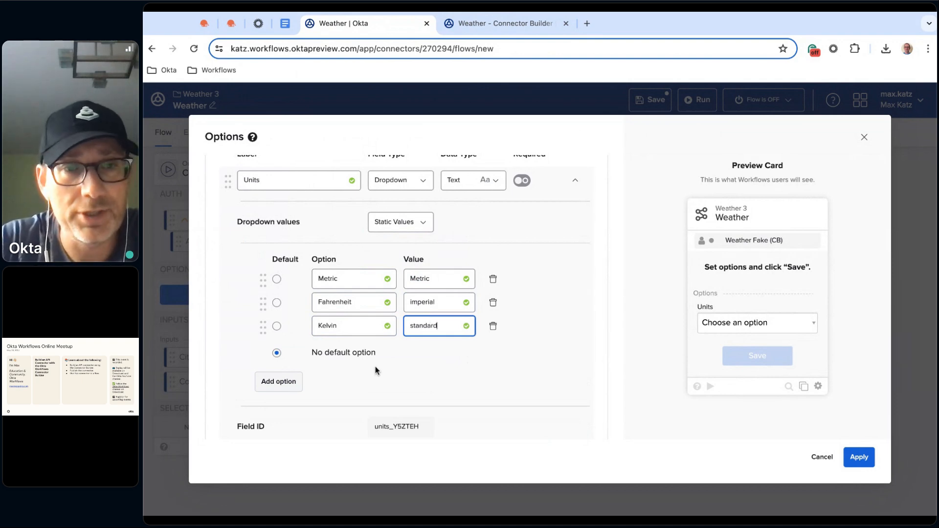
pyautogui.click(278, 282)
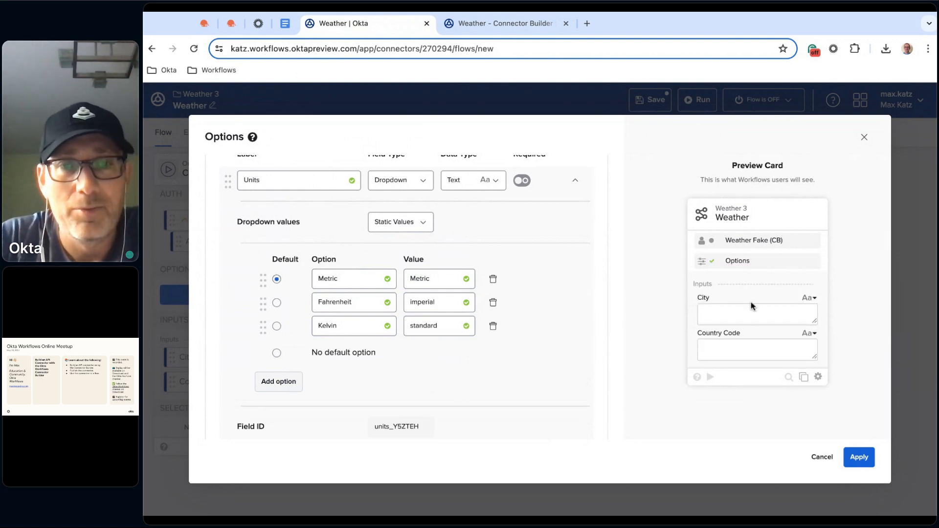
pyautogui.click(864, 460)
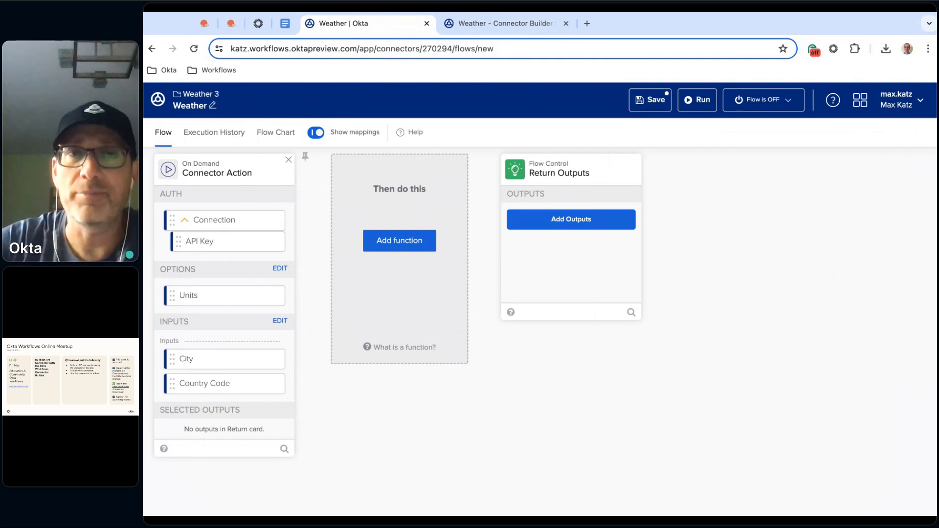
# Add a Call Flow function between the Connector Action and Return Outputs cards of the Weather flow
pyautogui.click(399, 240)
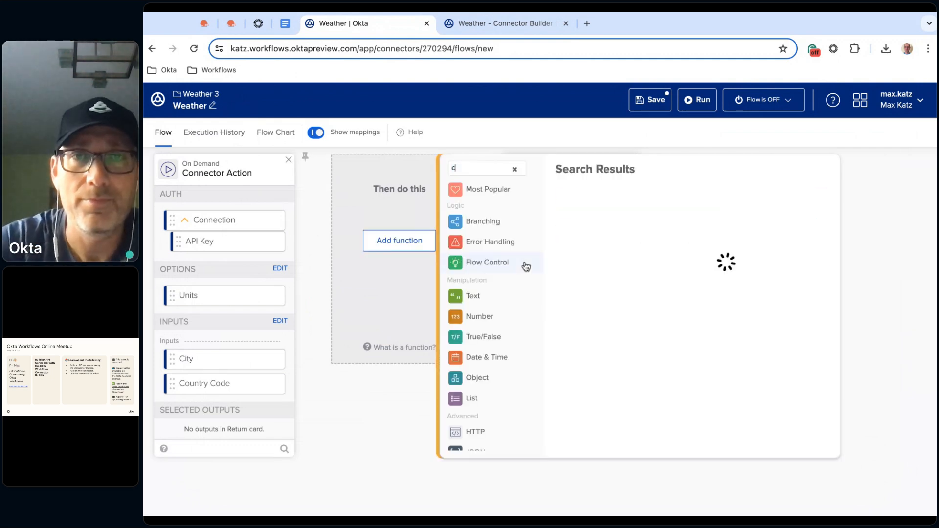
pyautogui.write('cdall')
pyautogui.press('BackSpace')
pyautogui.press('BackSpace')
pyautogui.press('BackSpace')
pyautogui.press('BackSpace')
pyautogui.press('BackSpace')
pyautogui.write('call')
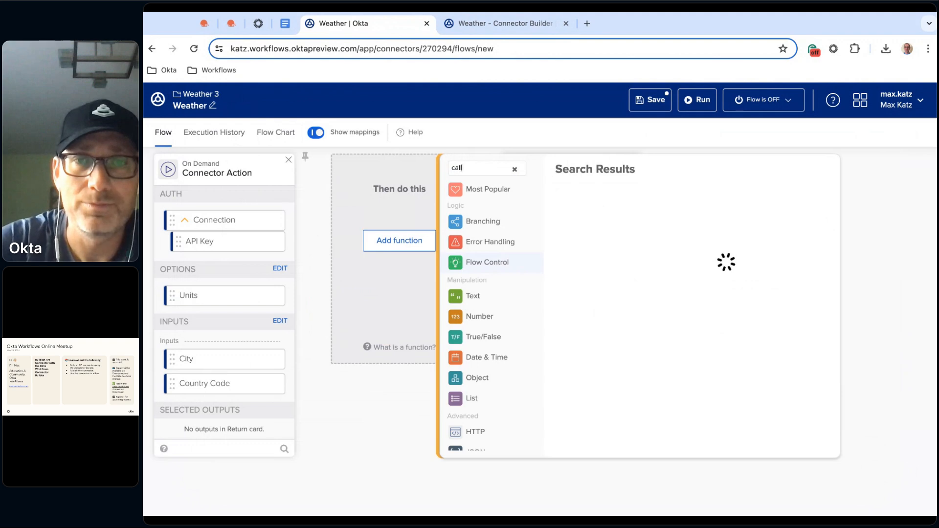
pyautogui.click(620, 201)
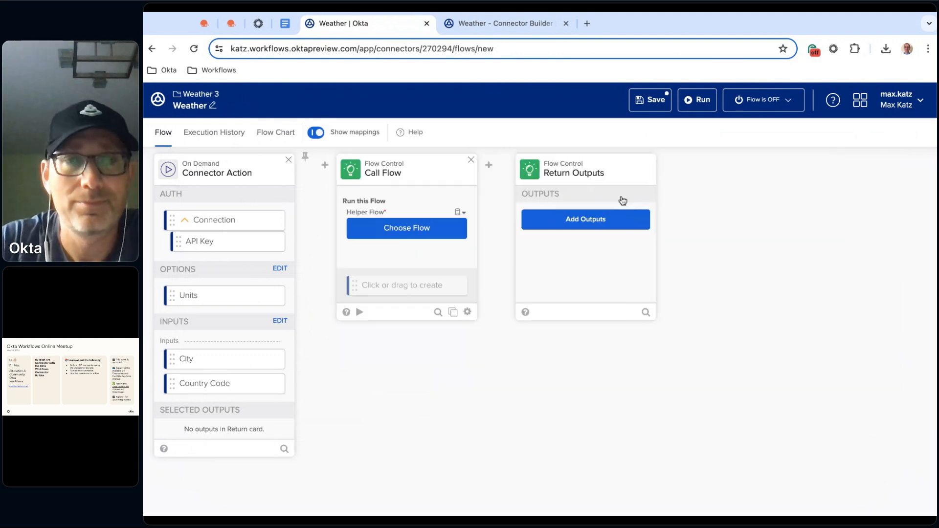
# Choose httpHelper as the helper flow that the Call Flow card runs
pyautogui.click(416, 232)
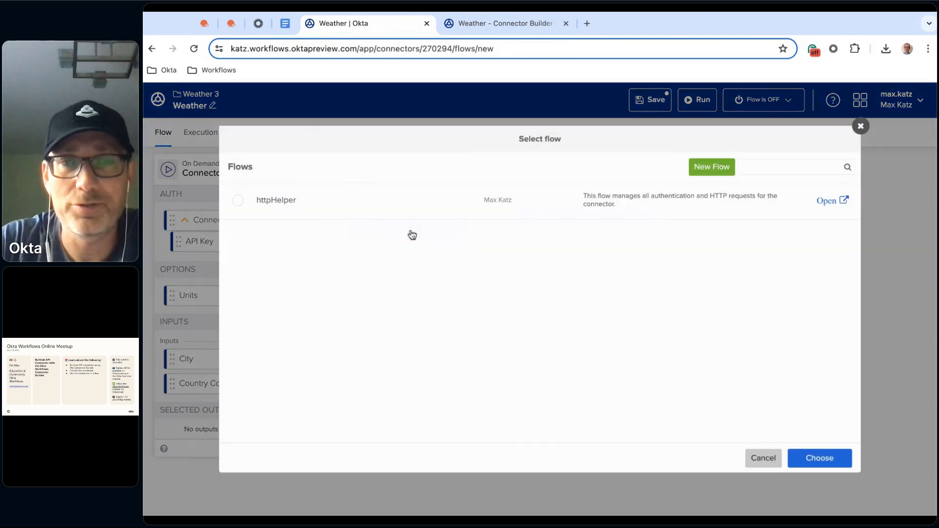
pyautogui.click(341, 205)
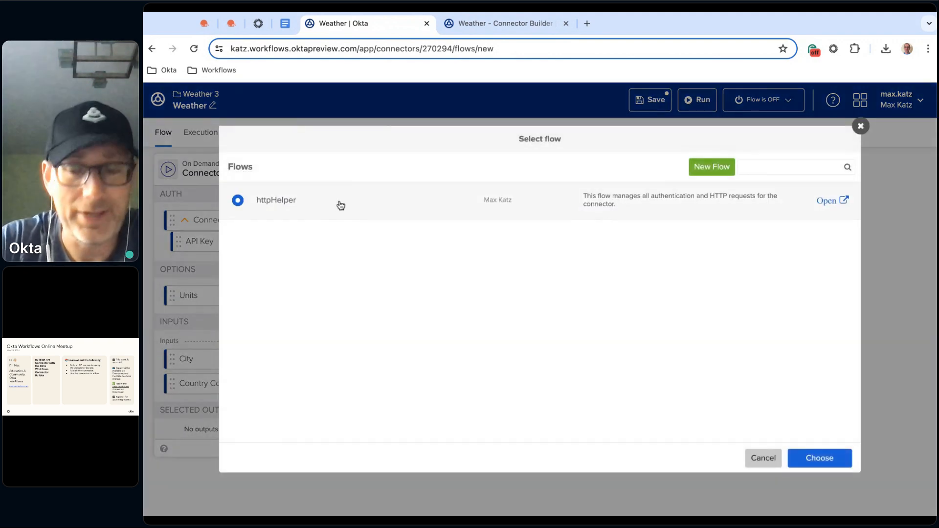
pyautogui.click(817, 462)
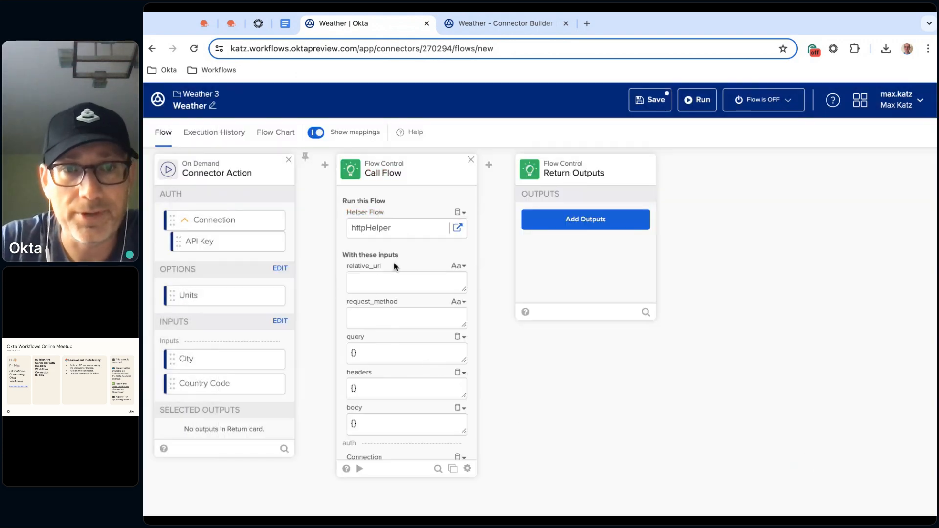
# Copy the relative URL /data/2.5/weather from the notes document into the Call Flow card's relative_url input and set request_method to GET
pyautogui.click(372, 285)
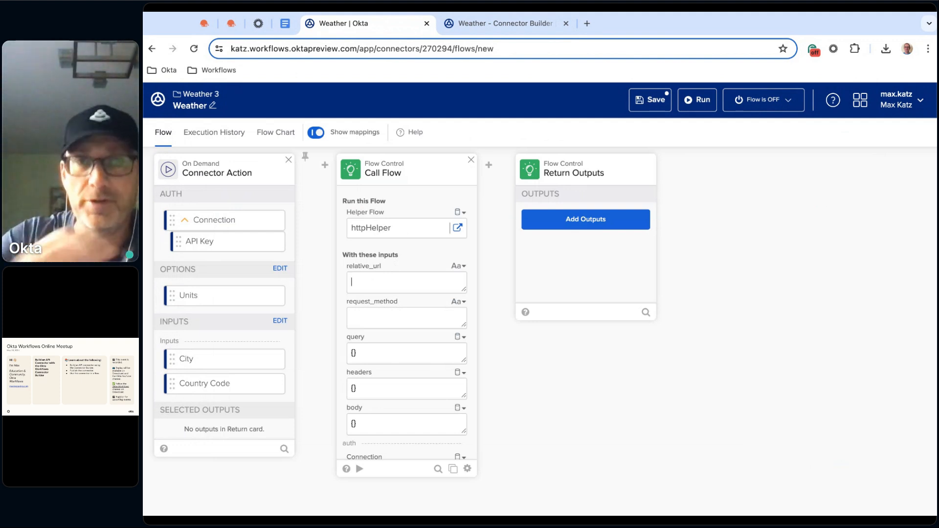
pyautogui.click(285, 23)
pyautogui.scroll(4, 506, 294)
pyautogui.click(400, 234)
pyautogui.tripleClick(400, 234)
pyautogui.press('super+c')
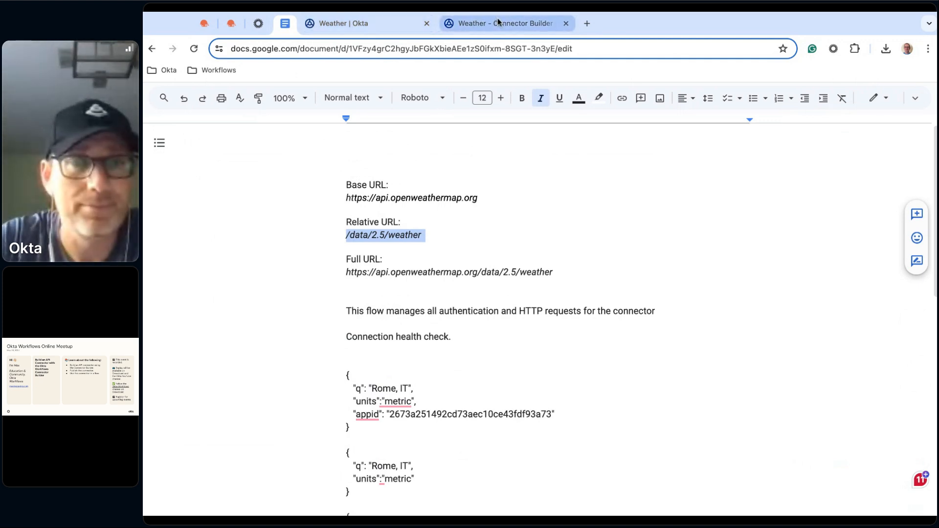
pyautogui.click(362, 23)
pyautogui.click(412, 287)
pyautogui.press('super+v')
pyautogui.press('BackSpace')
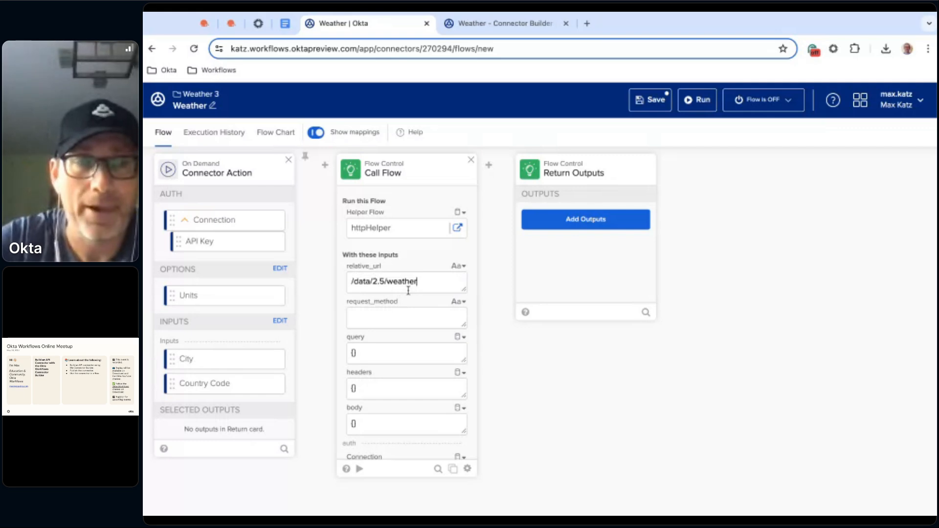
pyautogui.click(382, 314)
pyautogui.write('GET')
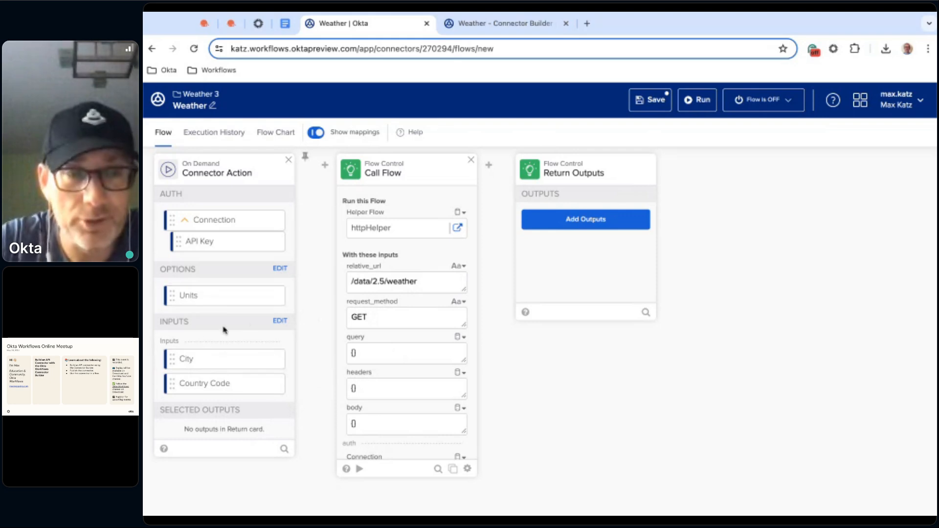
# Insert a Concatenate text function between the Connector Action and Call Flow cards
pyautogui.moveTo(334, 157)
pyautogui.click(325, 182)
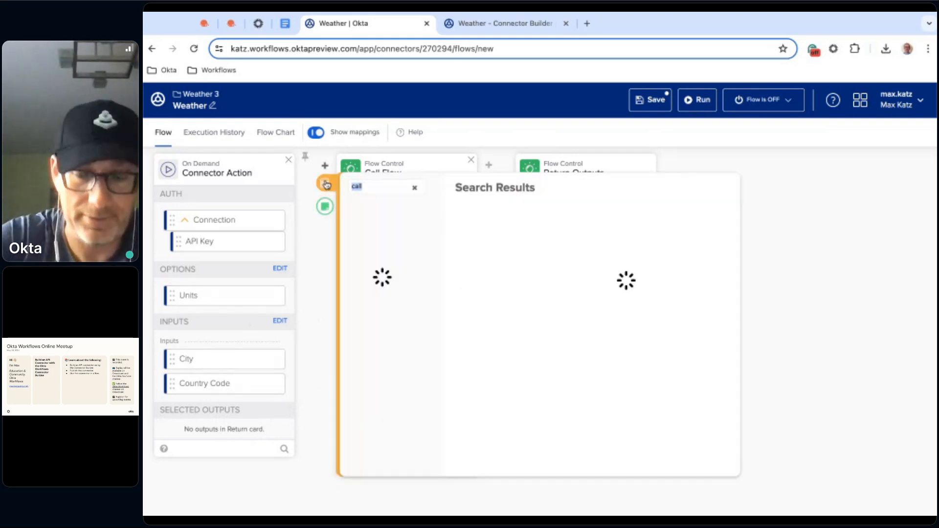
pyautogui.write('CONC')
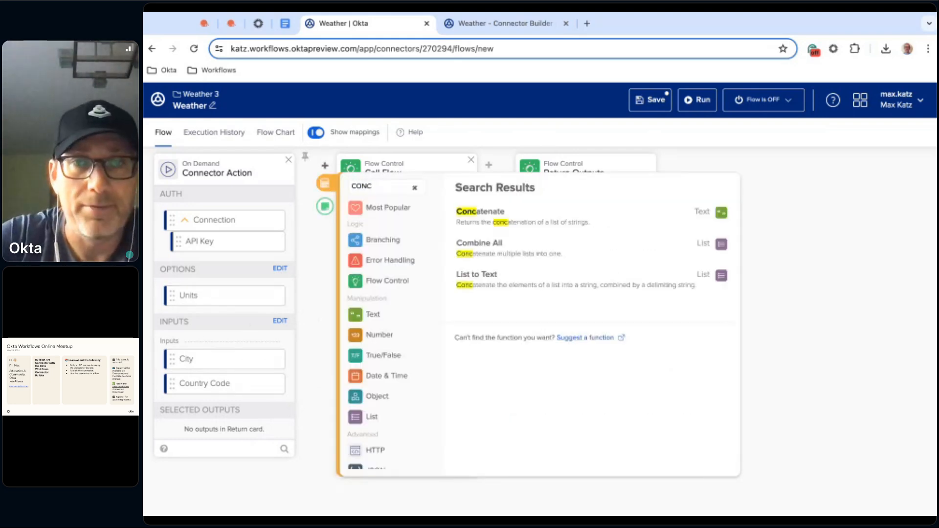
pyautogui.click(519, 221)
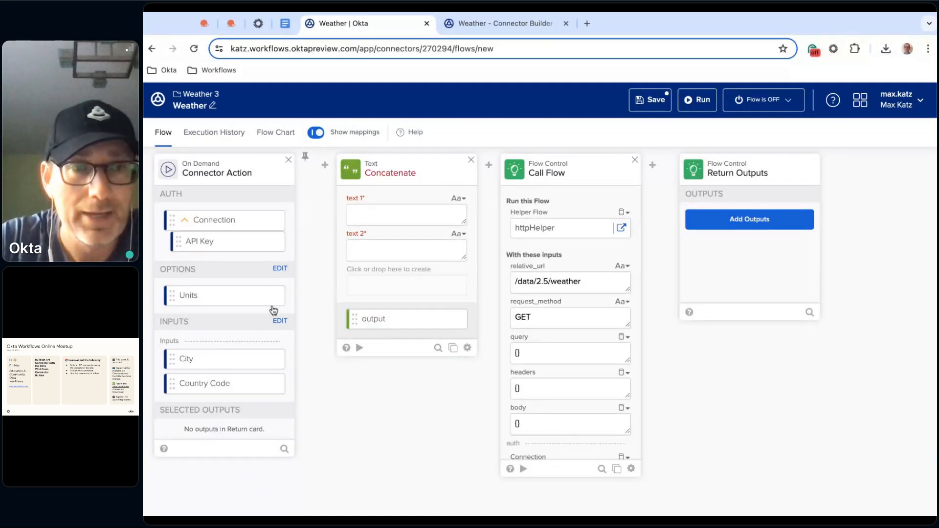
# Fill the Concatenate card with the City input, a comma as text 2, and the Country Code input
pyautogui.moveTo(226, 364); pyautogui.dragTo(406, 215)
pyautogui.click(388, 247)
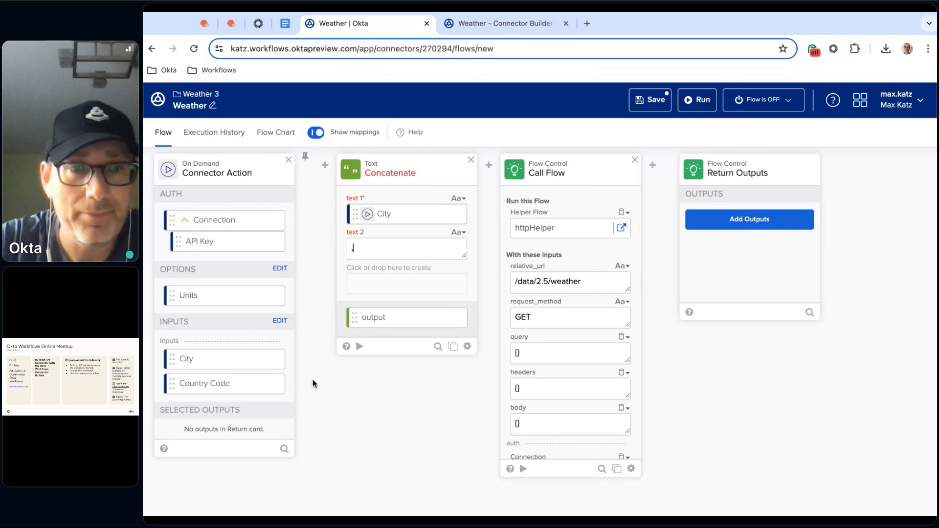
pyautogui.moveTo(232, 387); pyautogui.dragTo(406, 283)
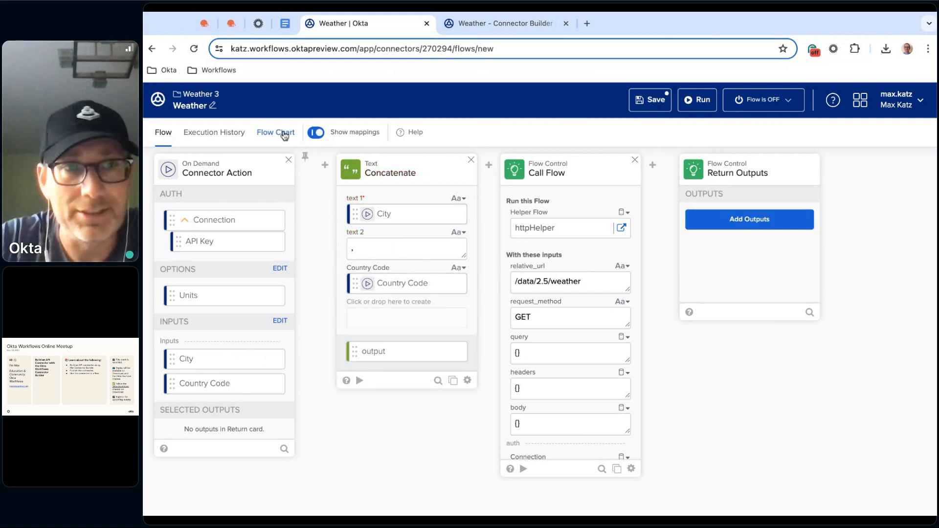
# Look through the OpenWeather One Call API 3.0 documentation for how an API call is made and which parameters it takes
pyautogui.click(231, 25)
pyautogui.scroll(4, 396, 453)
pyautogui.scroll(15, 396, 453)
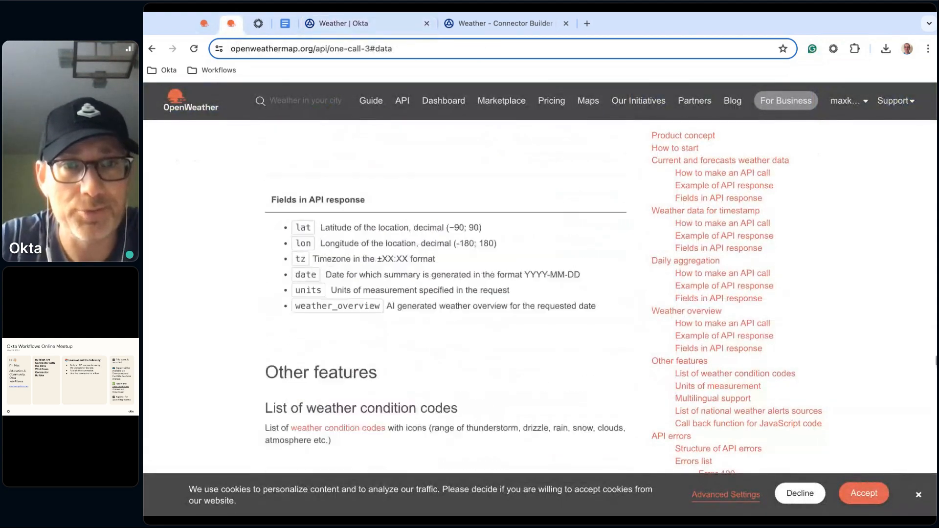
pyautogui.scroll(2, 445, 296)
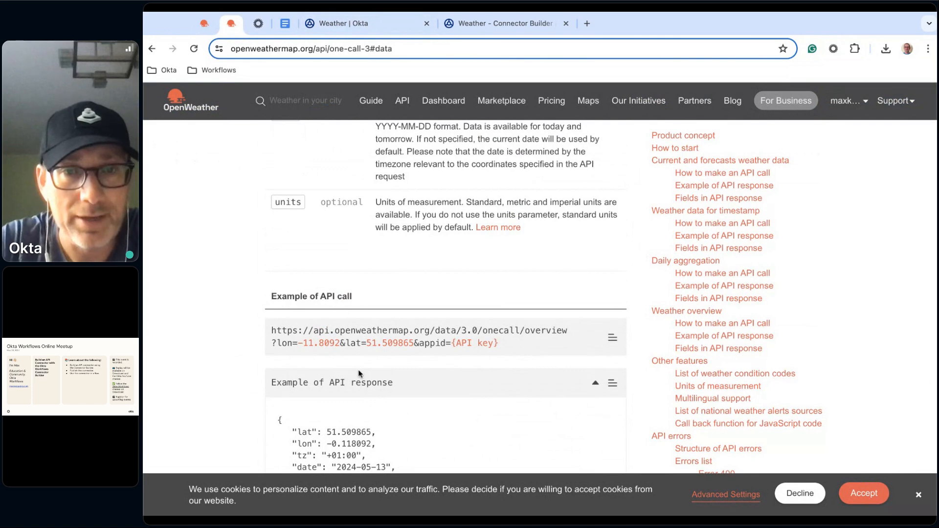
pyautogui.scroll(4, 455, 338)
pyautogui.scroll(12, 445, 294)
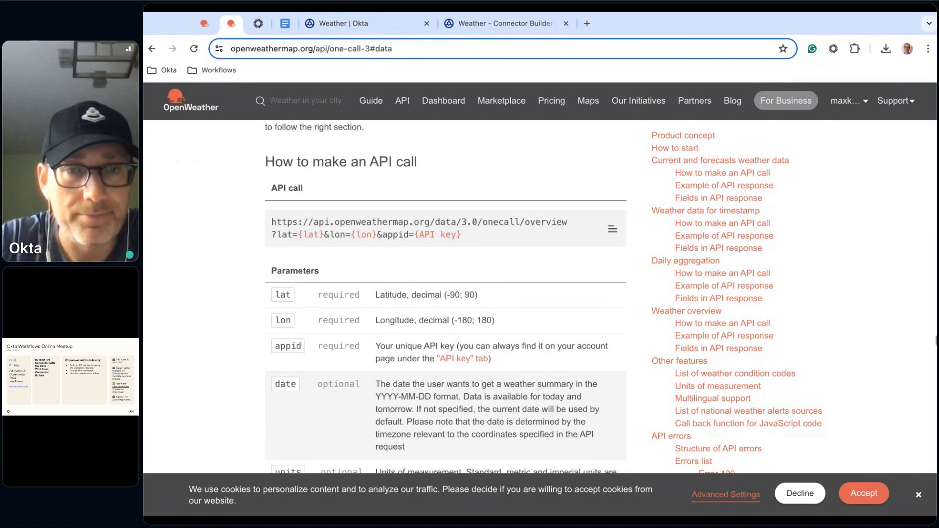
pyautogui.scroll(10, 445, 294)
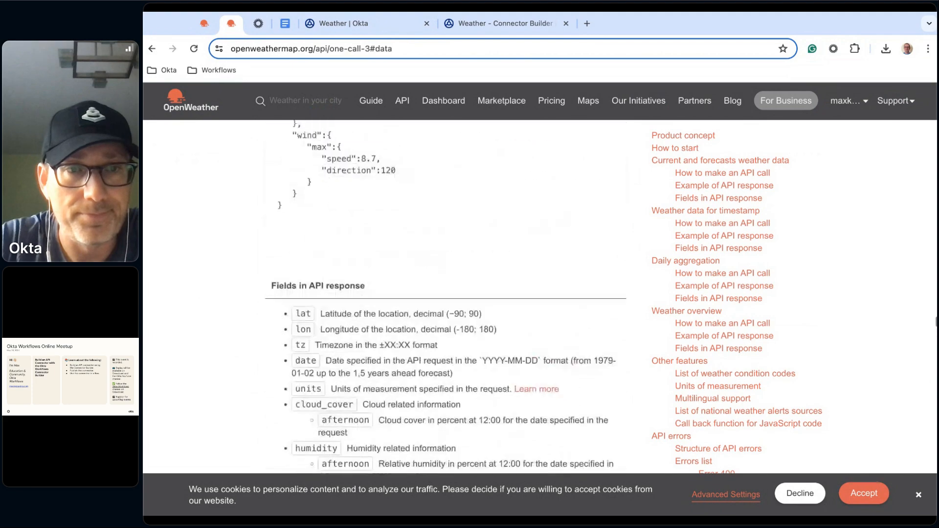
pyautogui.scroll(8, 445, 294)
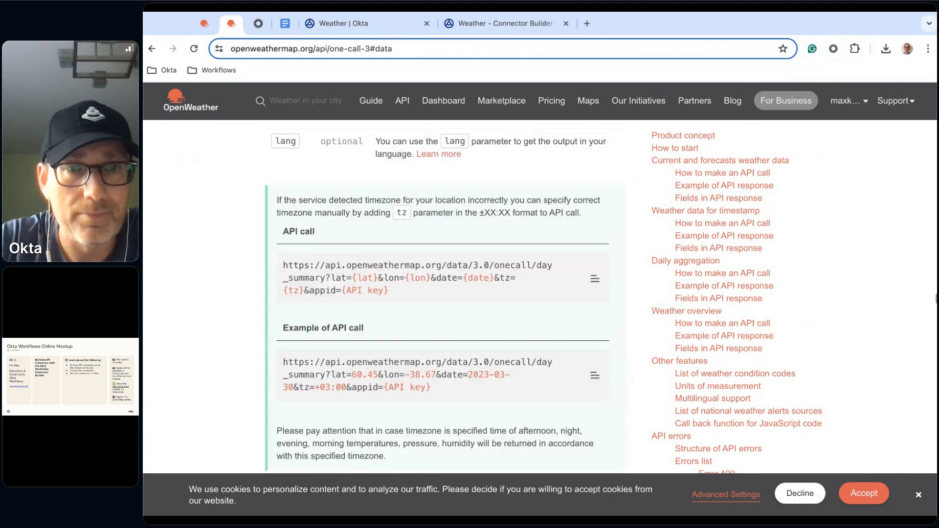
pyautogui.scroll(12, 446, 293)
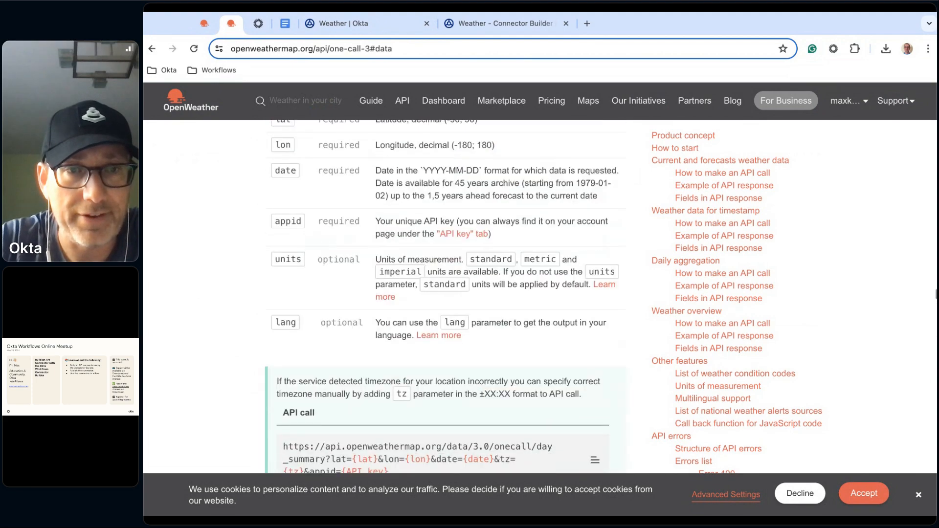
pyautogui.scroll(7, 441, 294)
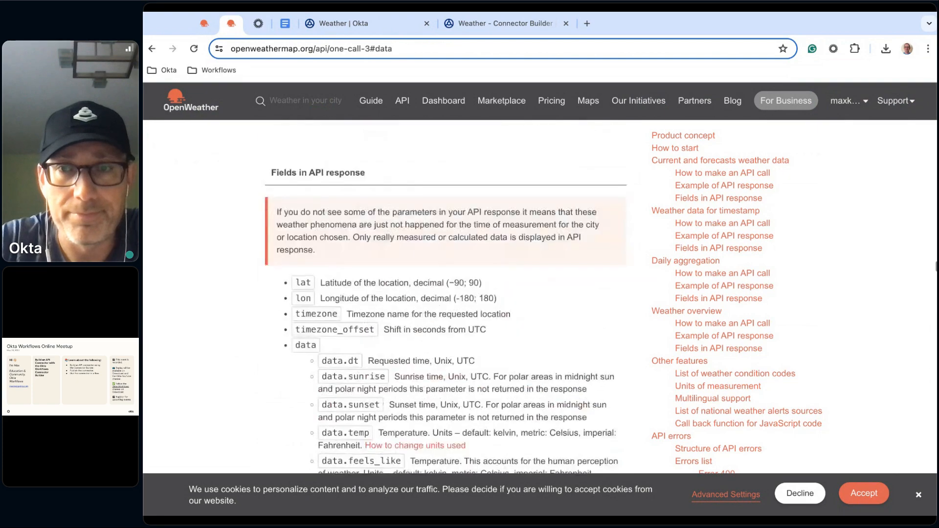
pyautogui.click(708, 175)
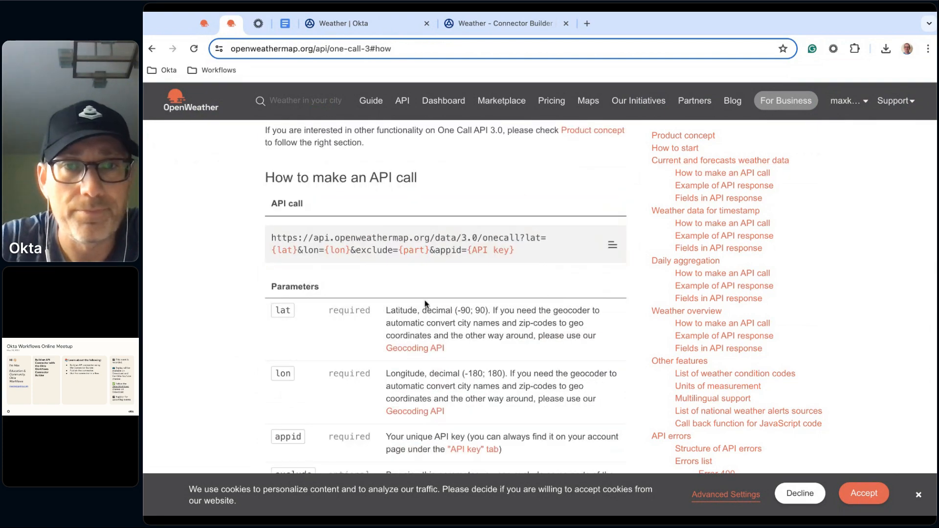
pyautogui.scroll(7, 425, 301)
pyautogui.scroll(6, 425, 301)
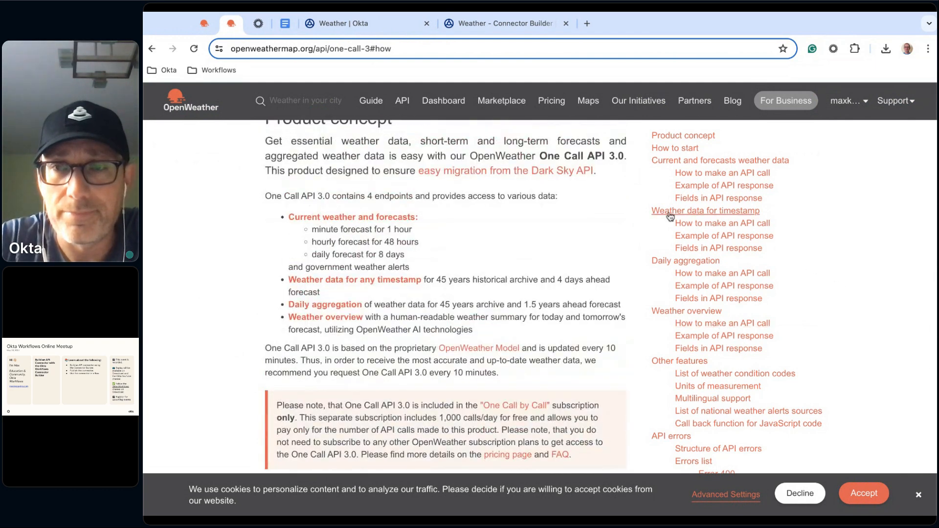
pyautogui.scroll(-1, 740, 312)
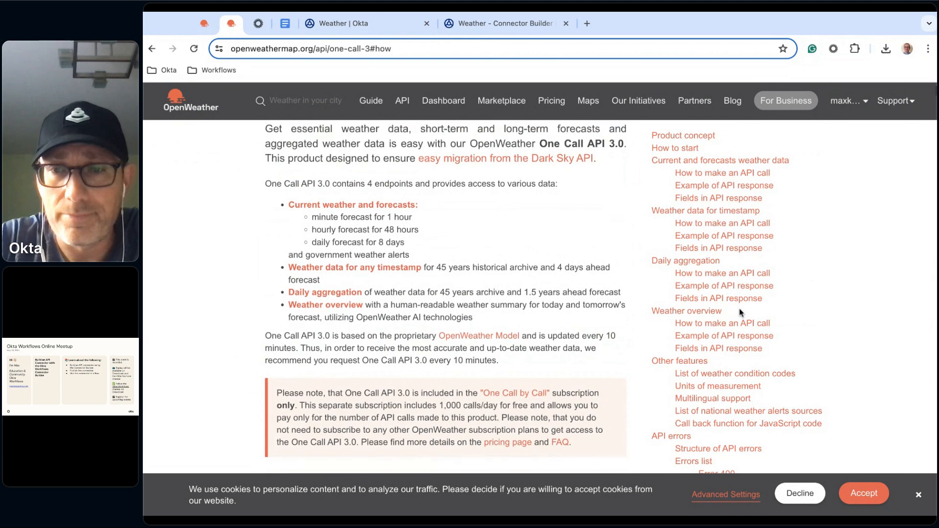
pyautogui.scroll(-4, 741, 377)
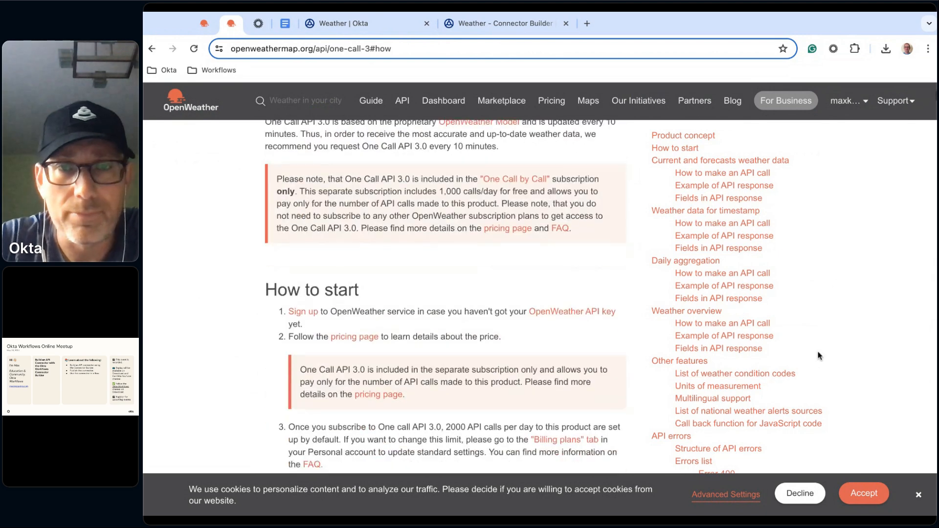
# Open Current weather and forecasts from the OpenWeather API overview and examine its call parameters and example API calls
pyautogui.click(398, 102)
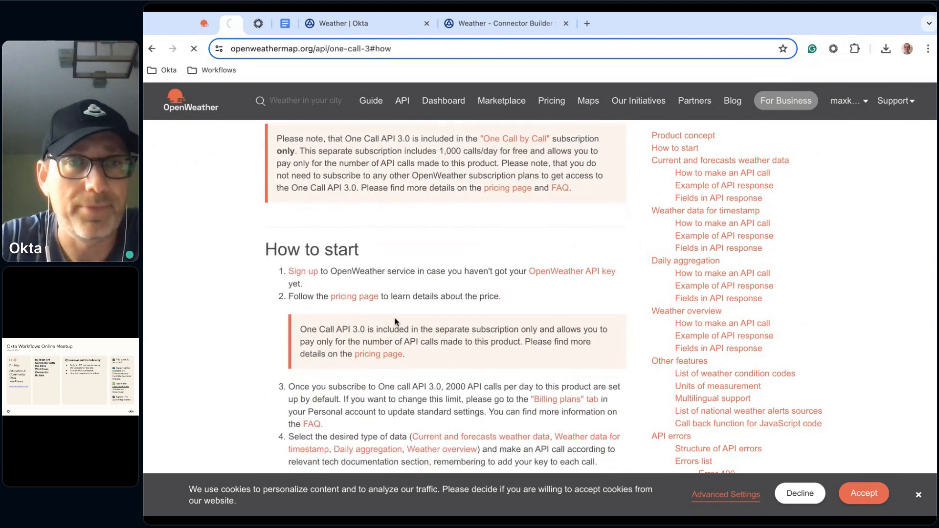
pyautogui.scroll(-2, 382, 225)
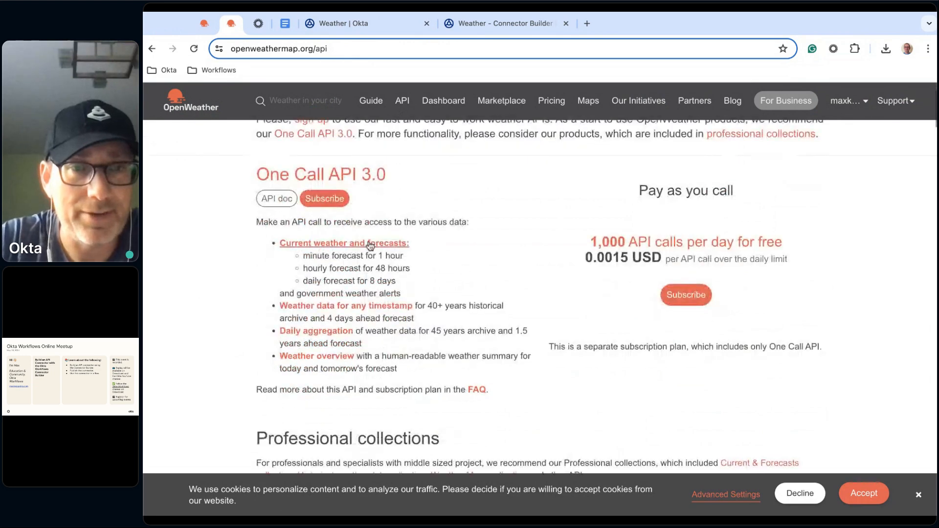
pyautogui.click(375, 246)
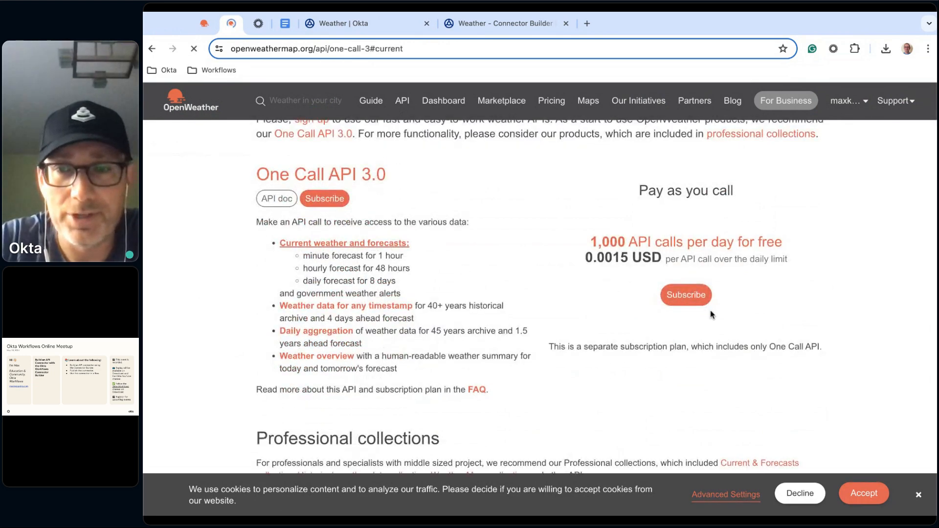
pyautogui.scroll(-2, 760, 297)
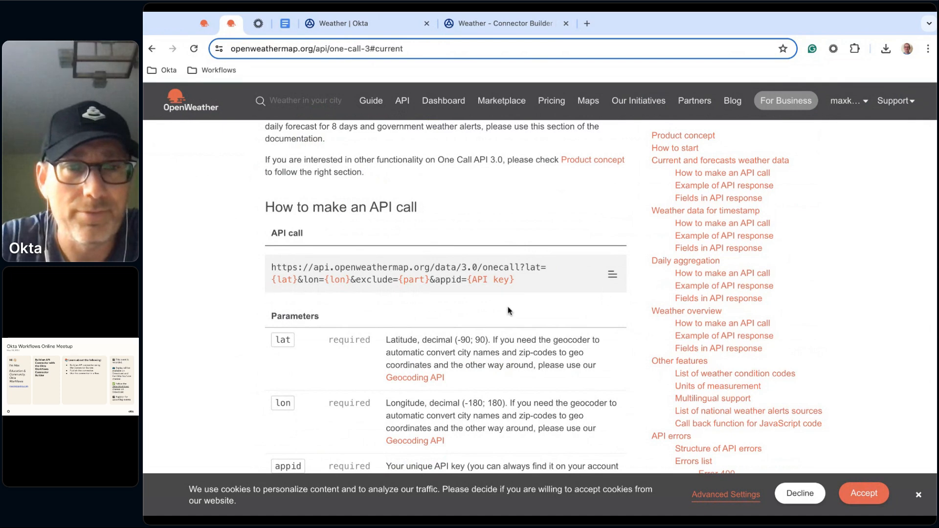
pyautogui.scroll(-1, 509, 311)
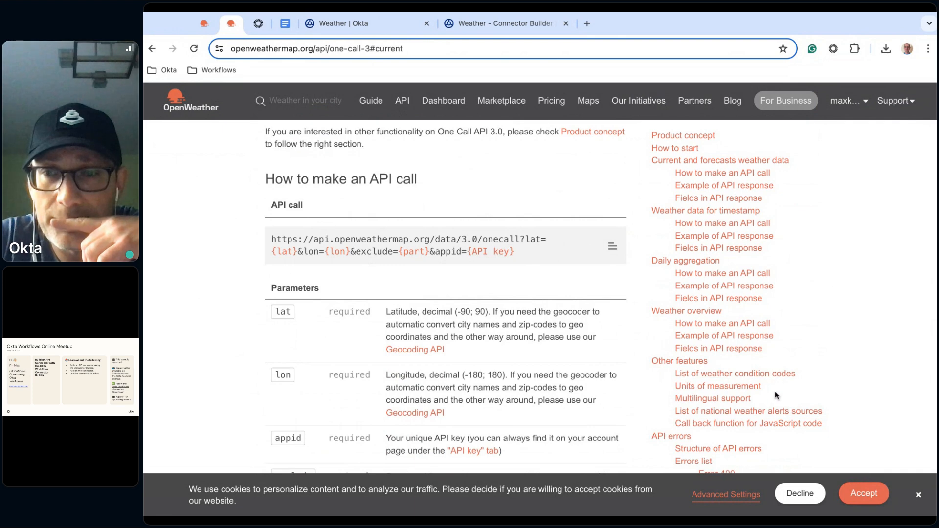
pyautogui.scroll(-3, 801, 329)
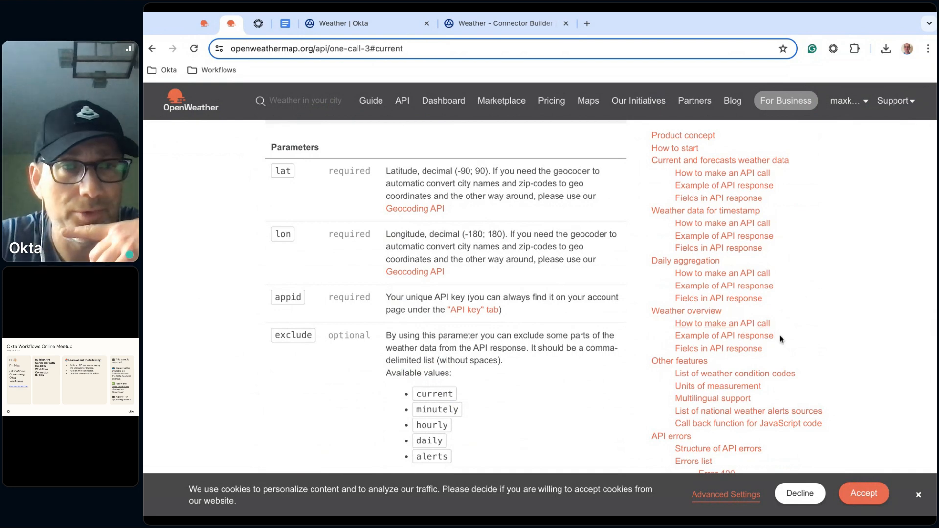
pyautogui.scroll(-6, 550, 314)
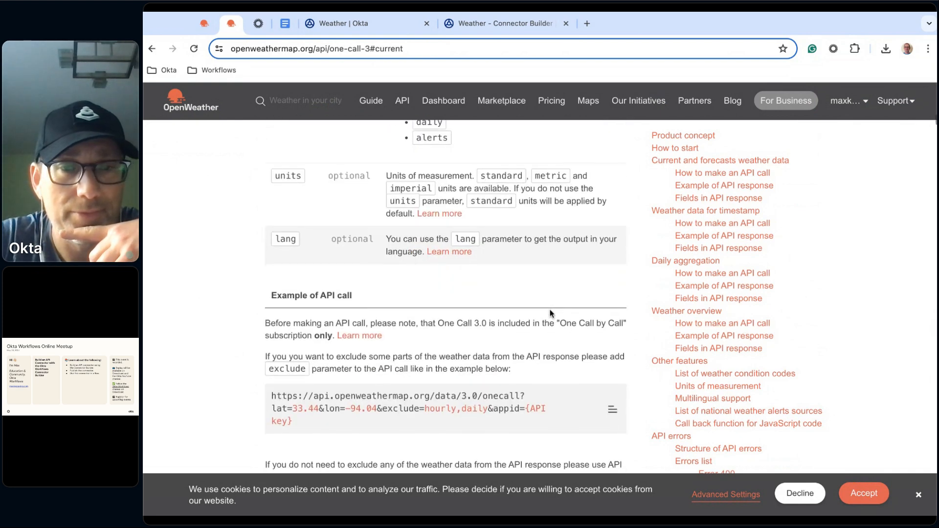
pyautogui.scroll(-2, 445, 293)
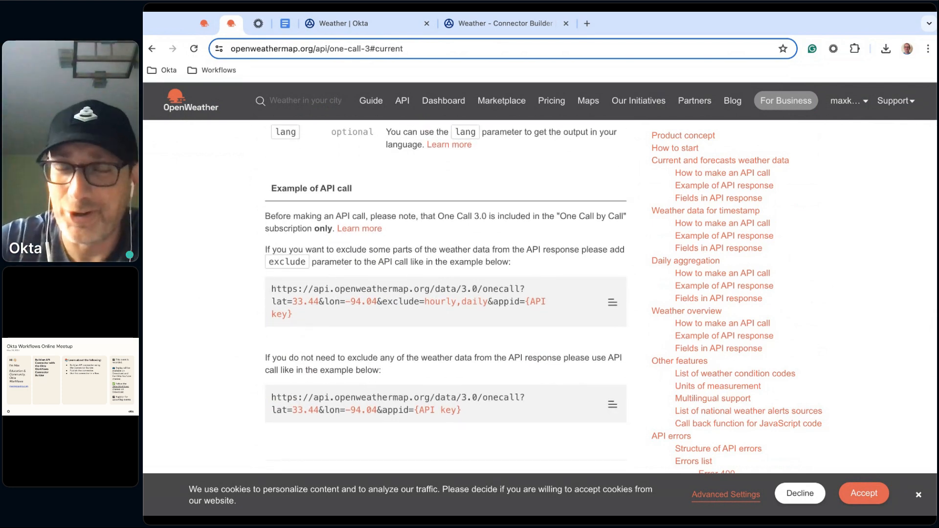
pyautogui.scroll(-3, 738, 344)
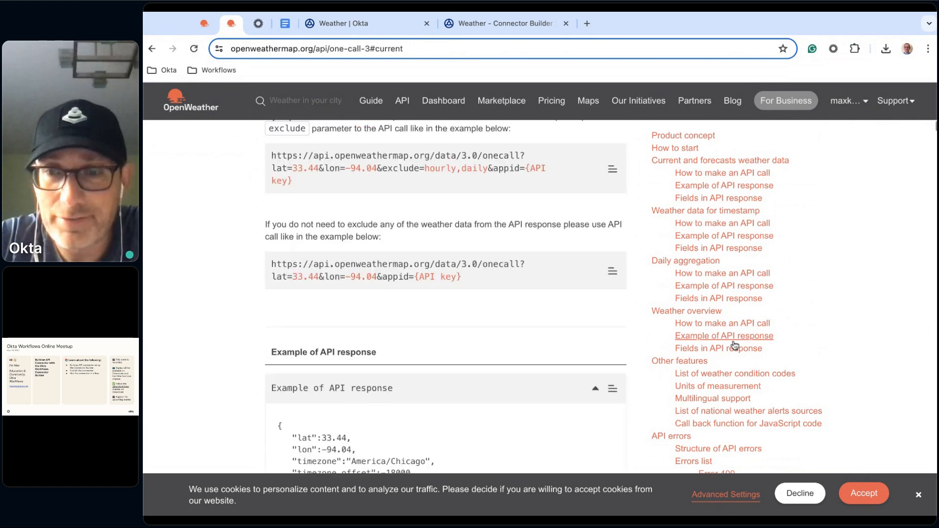
# Examine the Weather overview section of the One Call API 3.0 documentation for its call parameters, example call and response fields
pyautogui.scroll(-1, 548, 358)
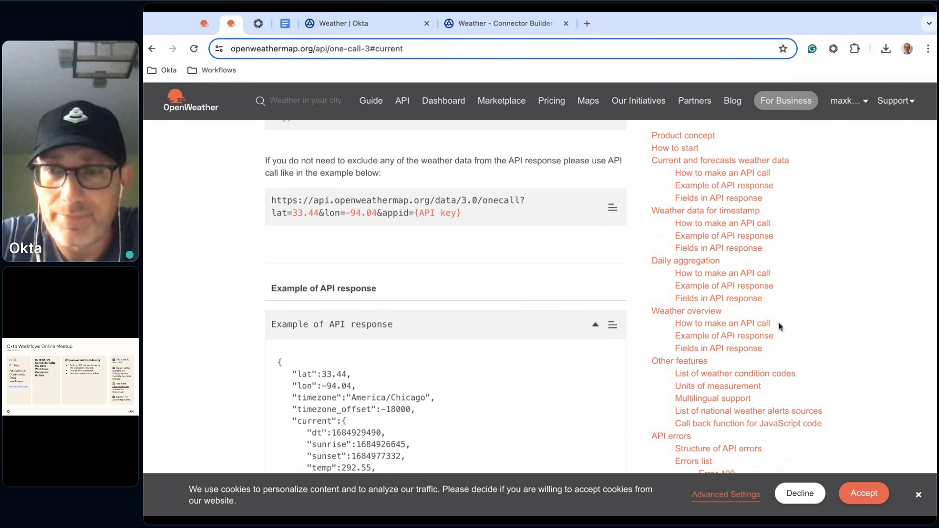
pyautogui.click(749, 325)
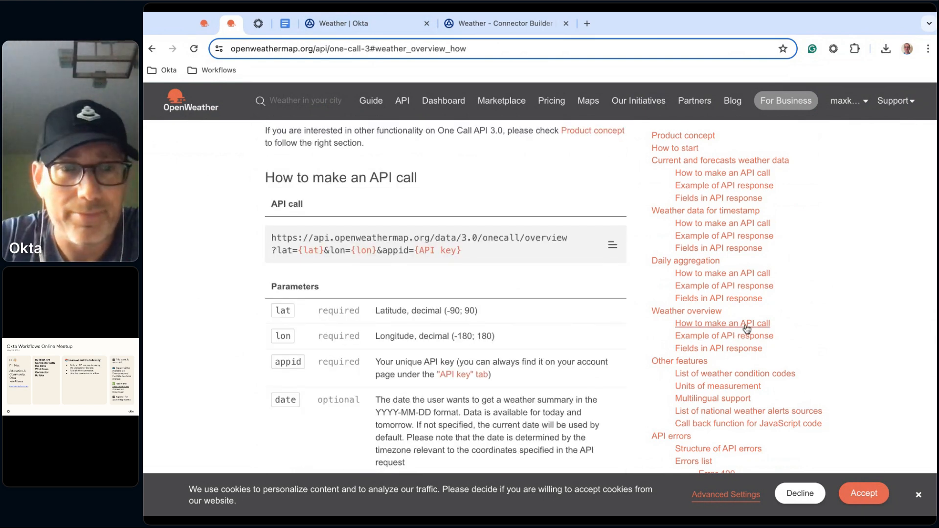
pyautogui.scroll(-5, 560, 318)
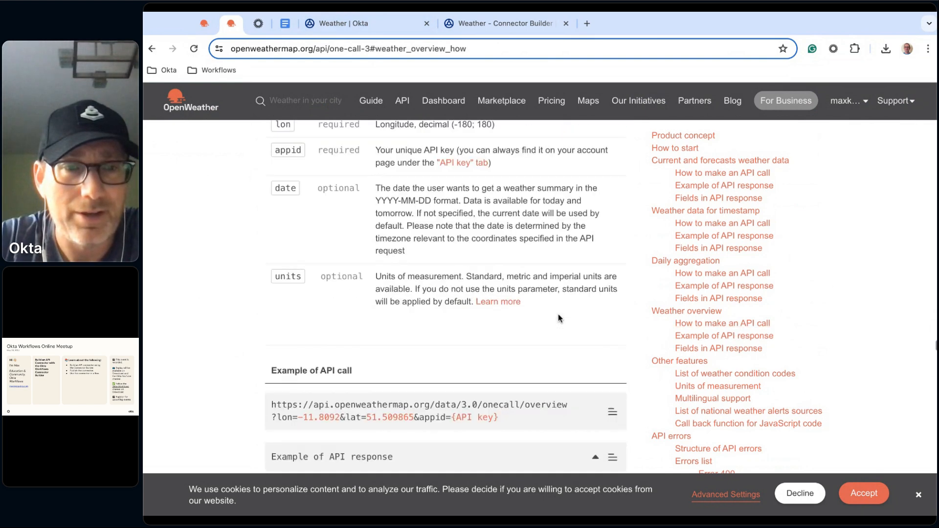
pyautogui.scroll(-2, 559, 318)
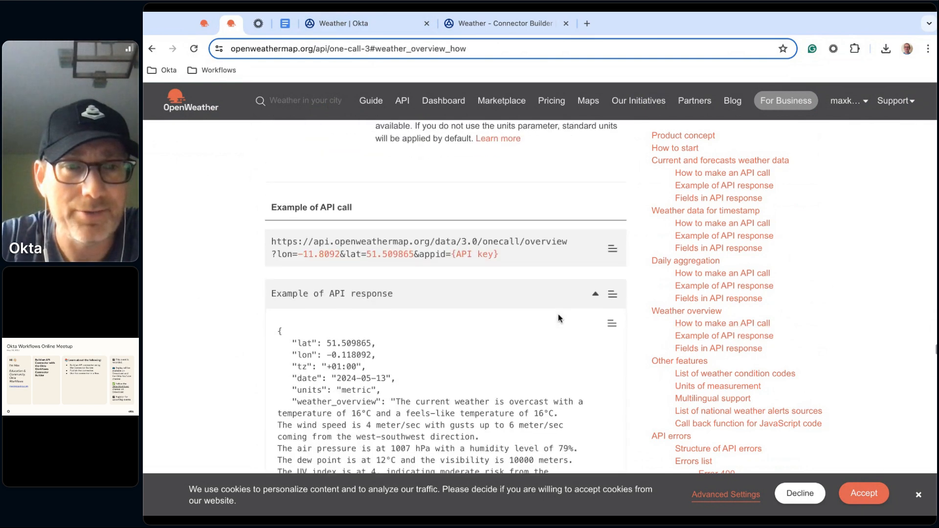
pyautogui.click(596, 295)
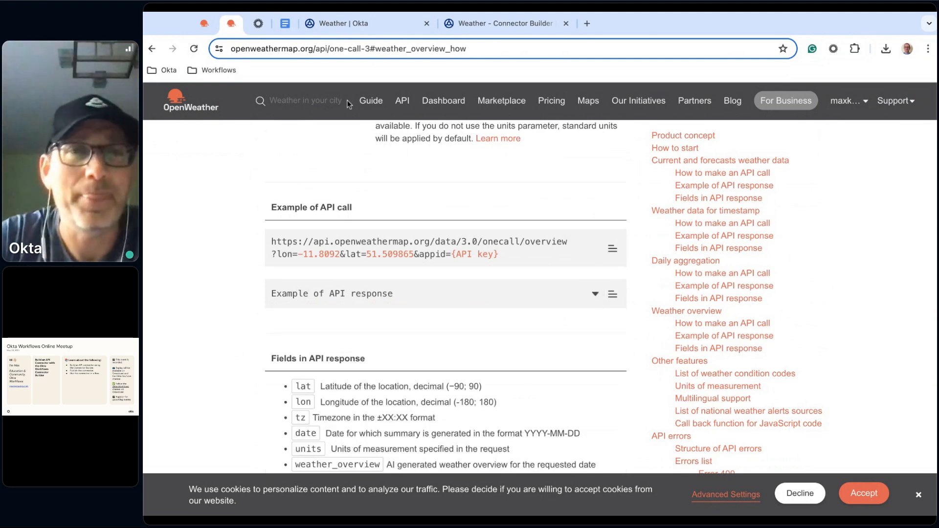
pyautogui.click(509, 25)
pyautogui.click(366, 25)
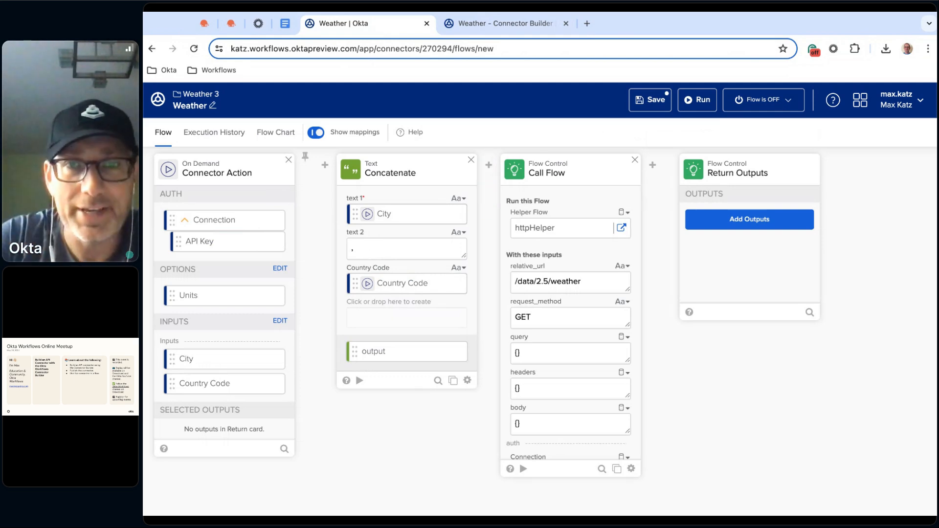
pyautogui.moveTo(494, 187)
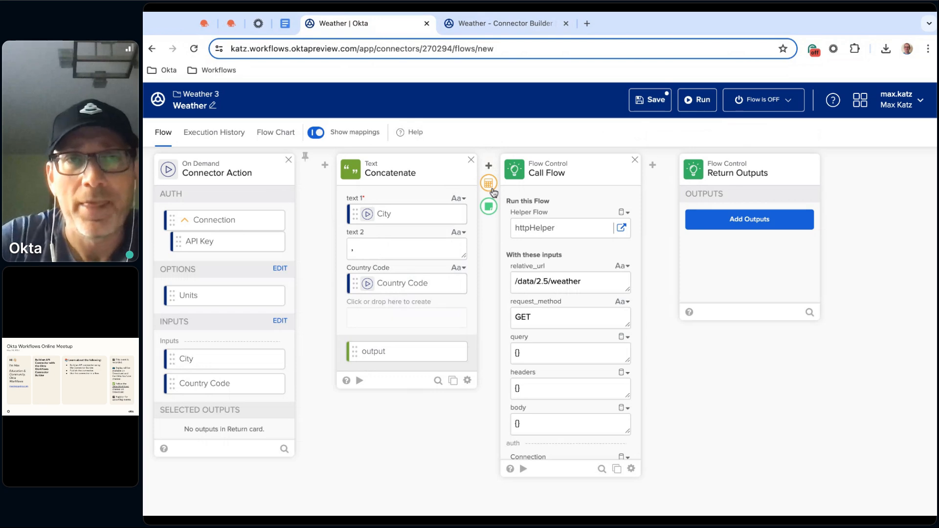
pyautogui.click(230, 23)
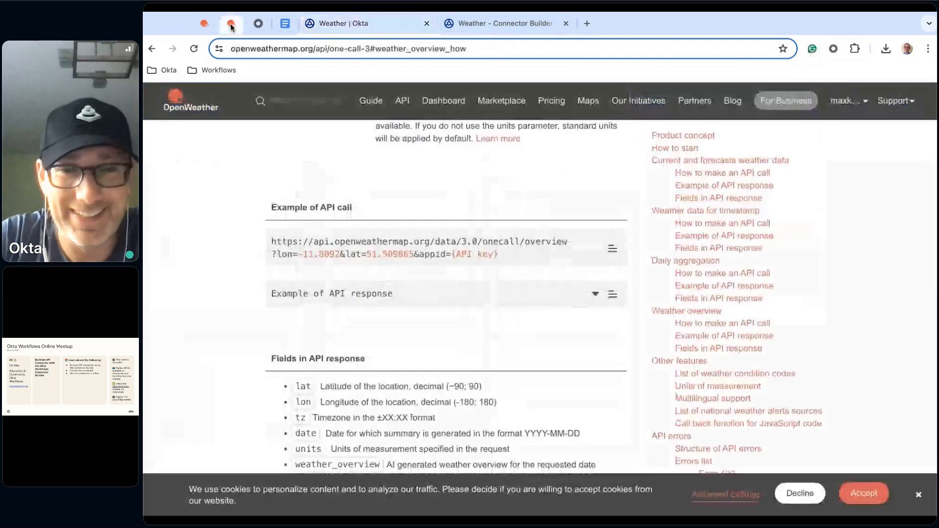
pyautogui.scroll(-1, 650, 357)
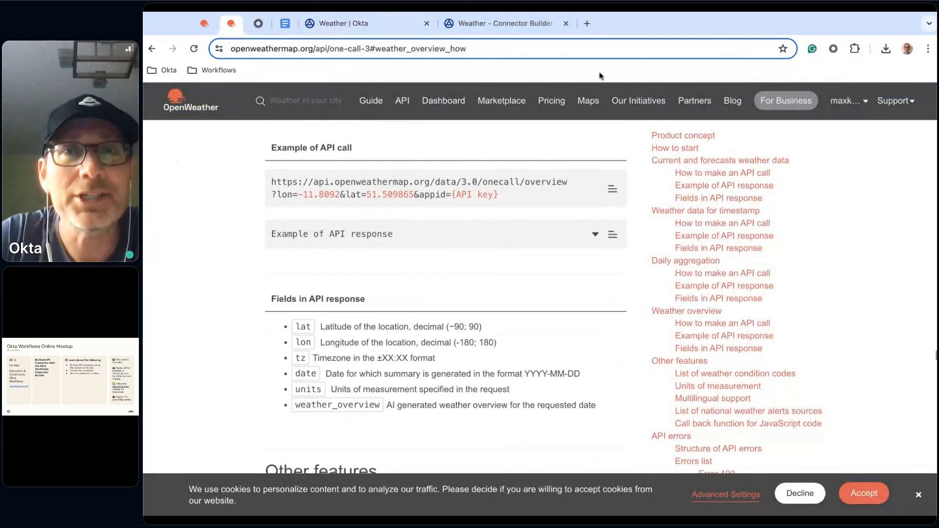
# Open the Okta blog tutorial on building a connector for OpenWeather API and look through it up to the current weather action
pyautogui.click(259, 23)
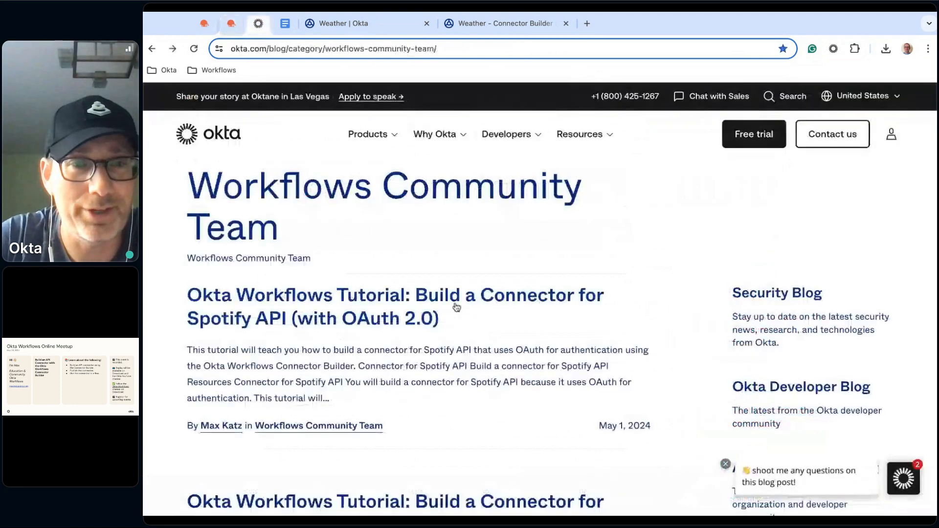
pyautogui.scroll(-4, 490, 399)
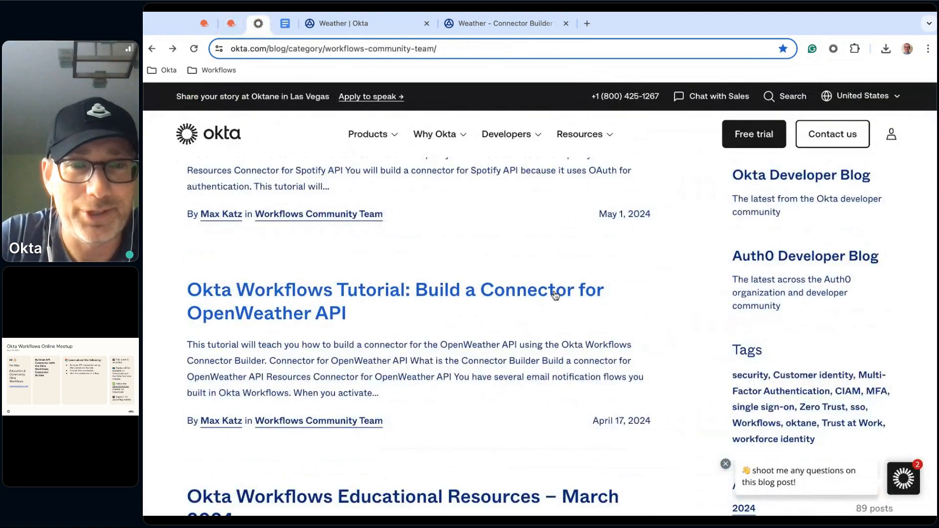
pyautogui.scroll(-10, 533, 252)
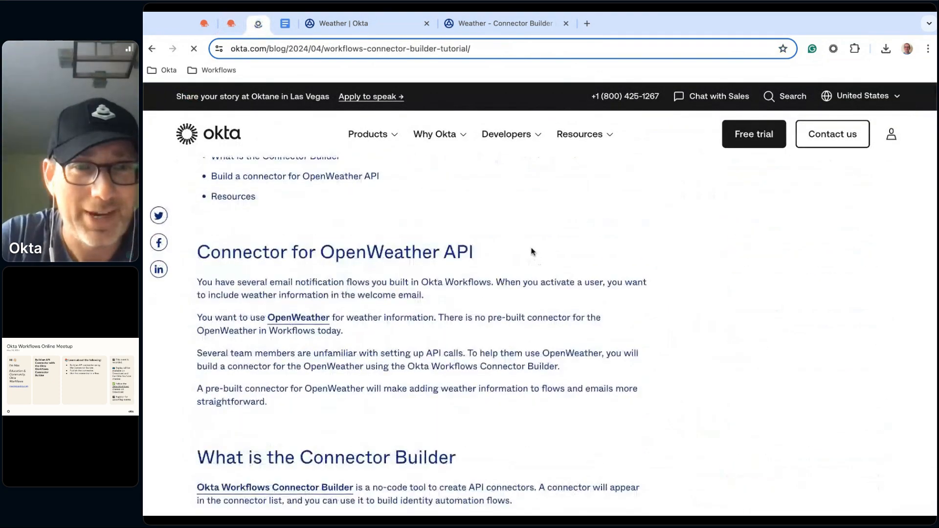
pyautogui.scroll(-20, 533, 252)
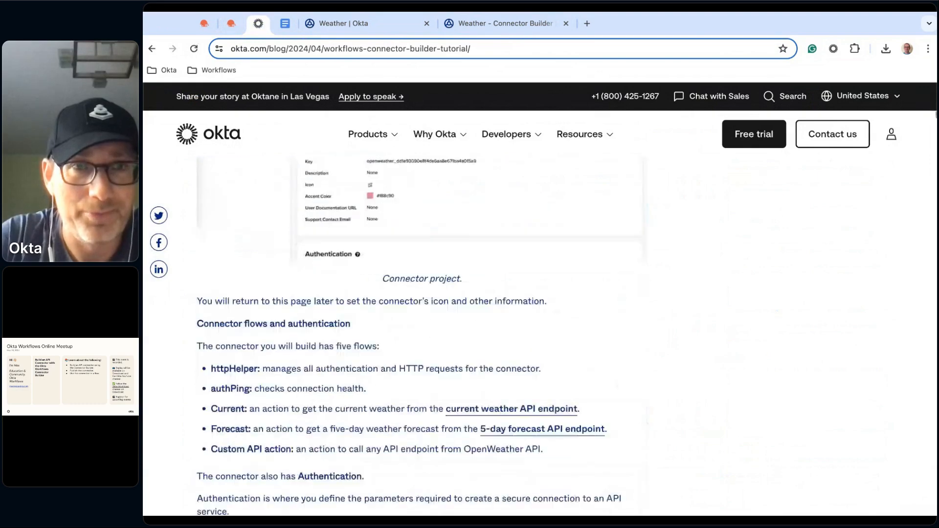
pyautogui.scroll(-20, 533, 252)
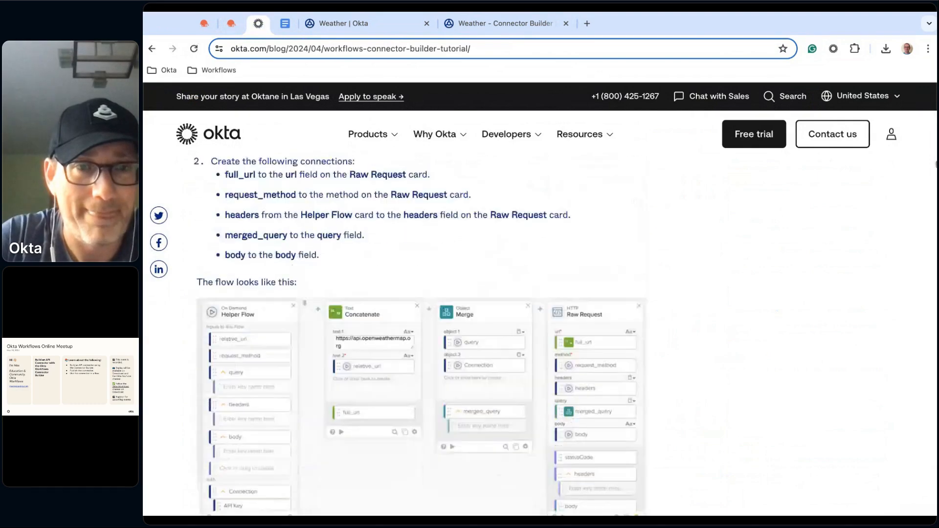
pyautogui.scroll(-20, 533, 251)
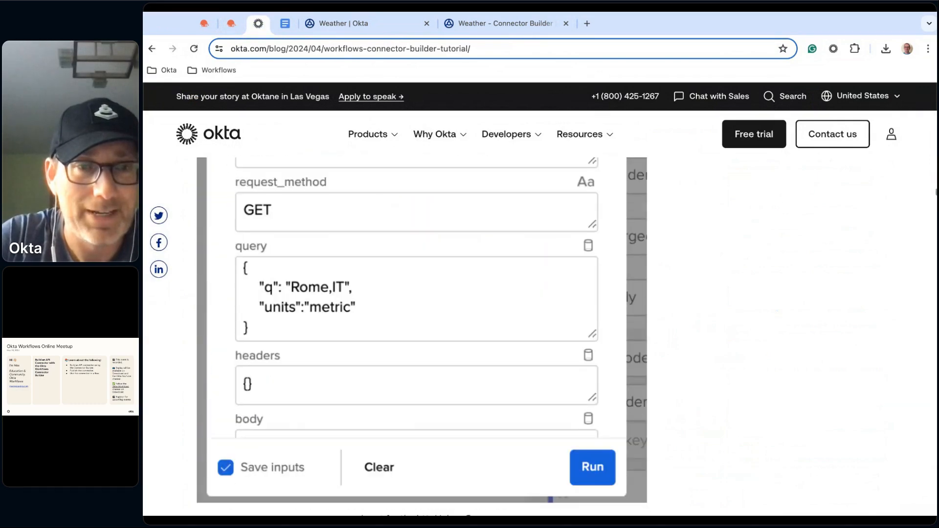
pyautogui.scroll(-20, 533, 252)
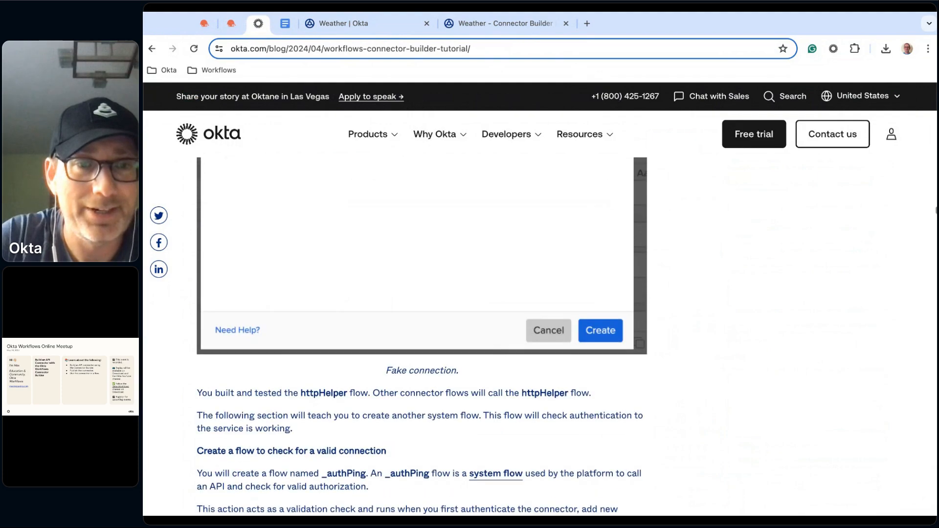
pyautogui.scroll(-20, 533, 252)
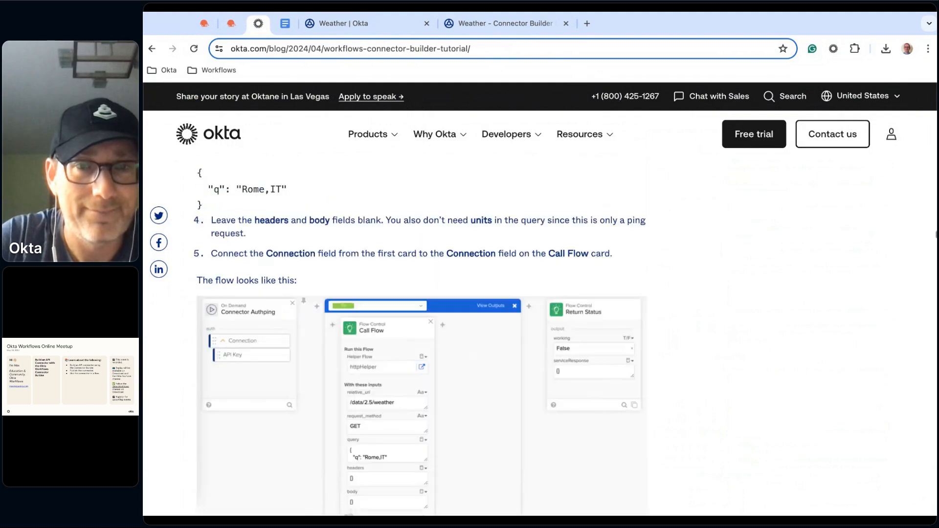
pyautogui.scroll(-20, 422, 338)
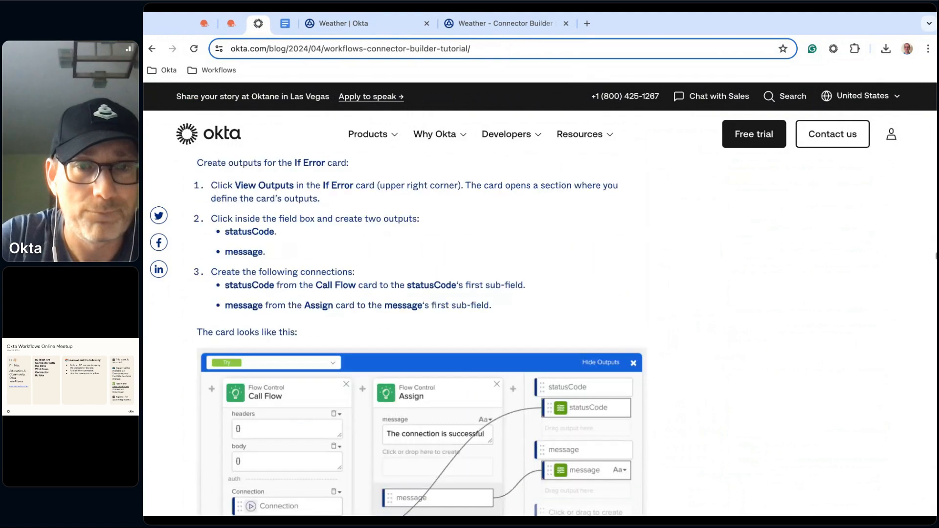
pyautogui.scroll(-20, 422, 338)
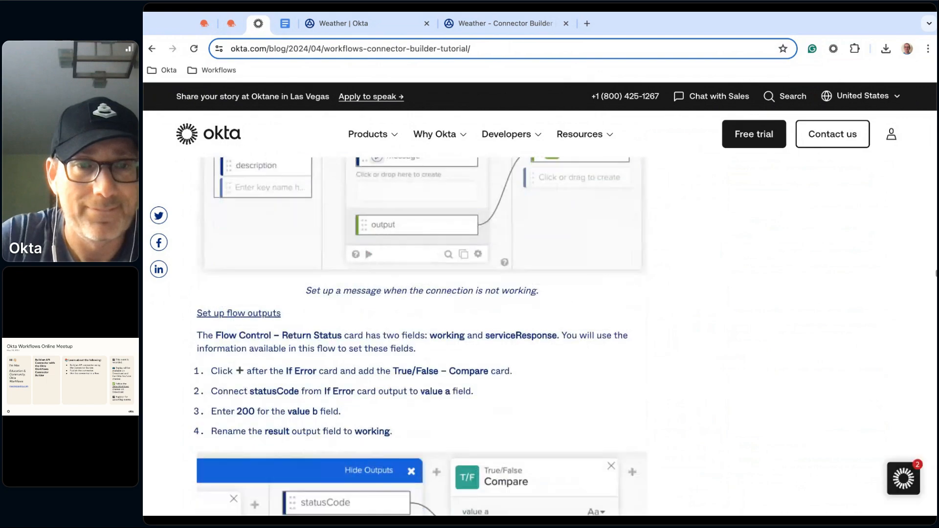
pyautogui.scroll(-20, 422, 337)
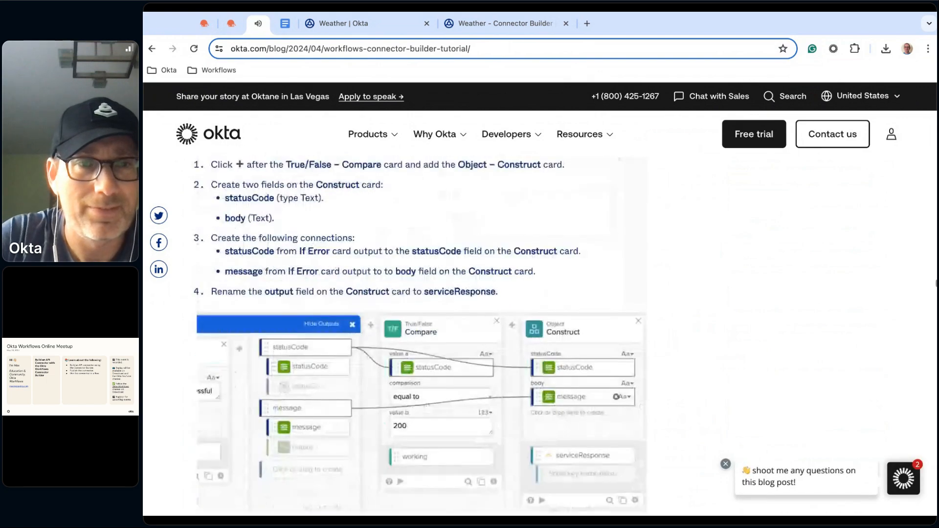
pyautogui.scroll(-20, 421, 338)
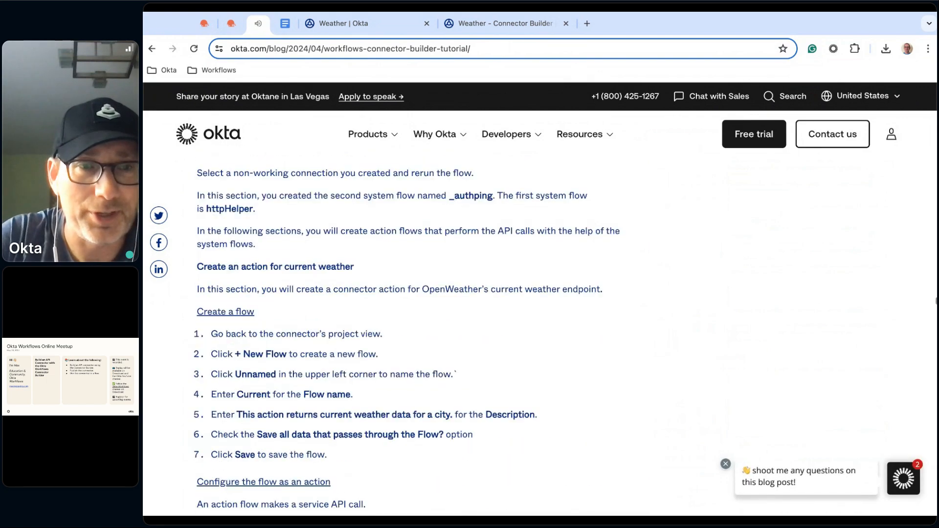
# Return to the tutorial's authentication setup section and examine the OpenWeather API call URL and its query parameters
pyautogui.scroll(15, 422, 338)
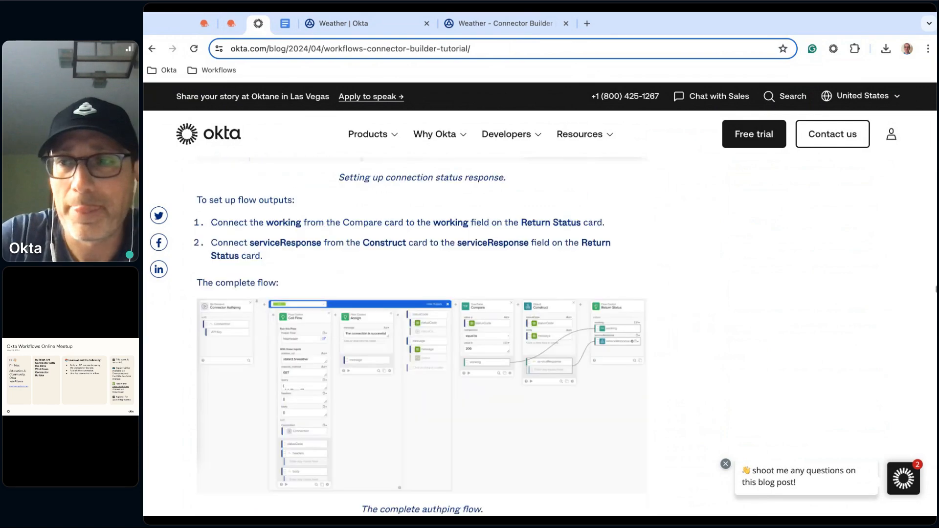
pyautogui.scroll(20, 527, 367)
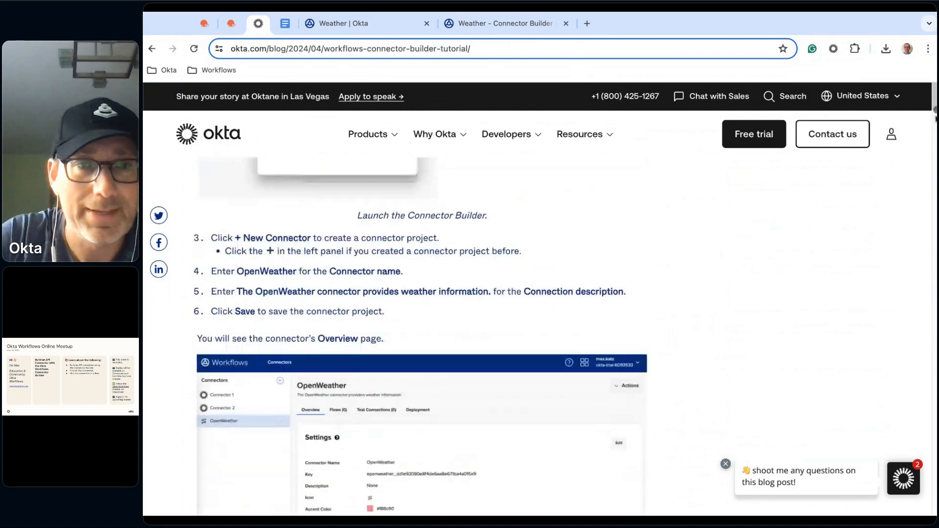
pyautogui.scroll(5, 526, 368)
pyautogui.scroll(-15, 524, 369)
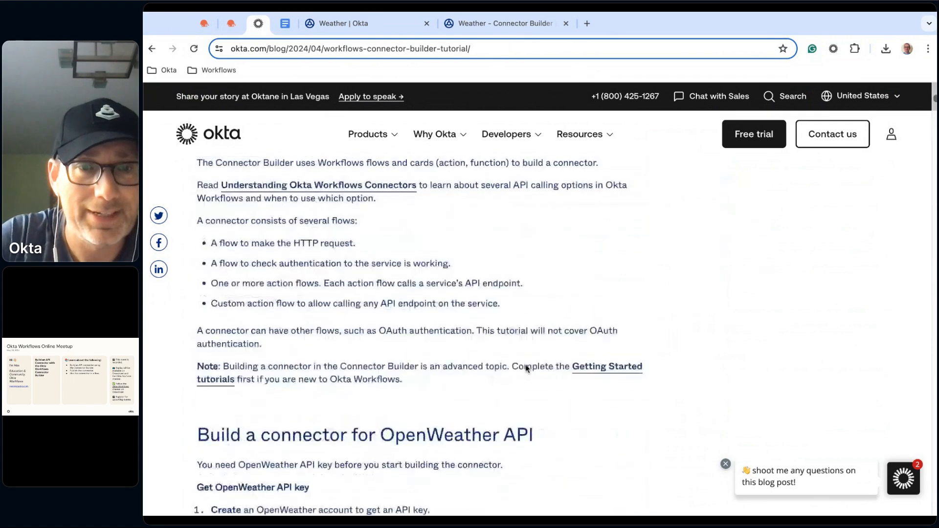
pyautogui.scroll(-15, 421, 337)
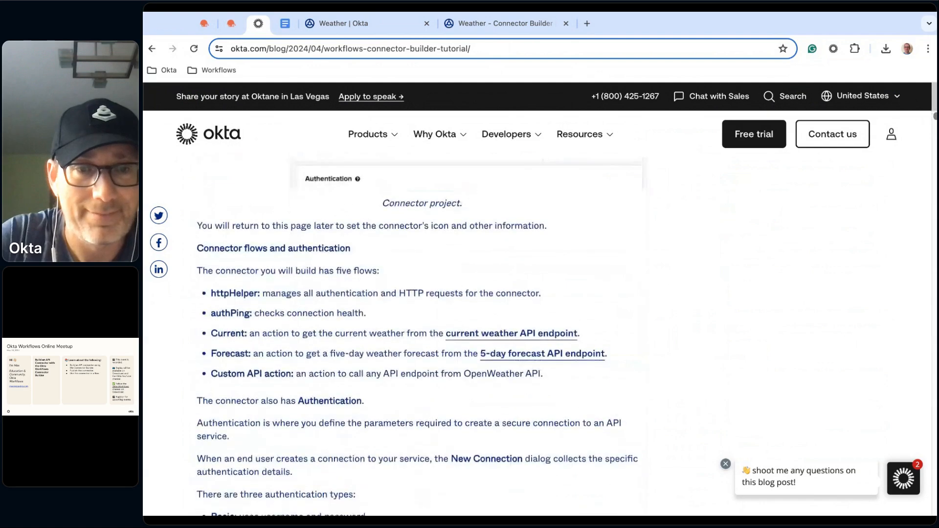
pyautogui.scroll(-4, 422, 337)
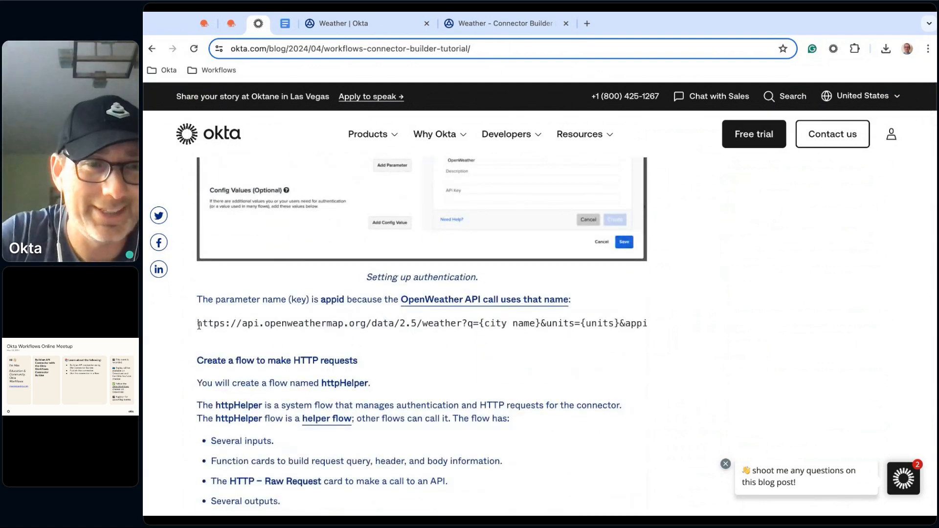
pyautogui.moveTo(197, 325); pyautogui.dragTo(429, 325)
pyautogui.click(523, 375)
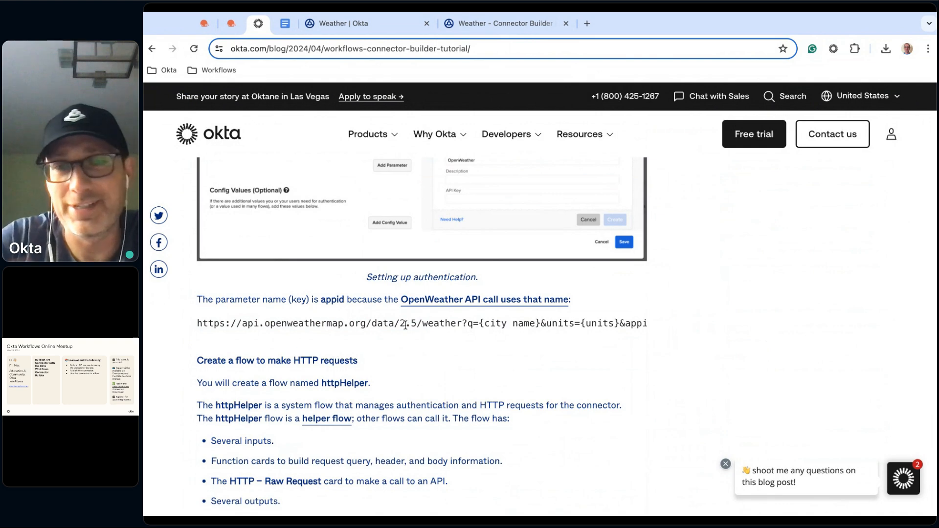
pyautogui.tripleClick(371, 323)
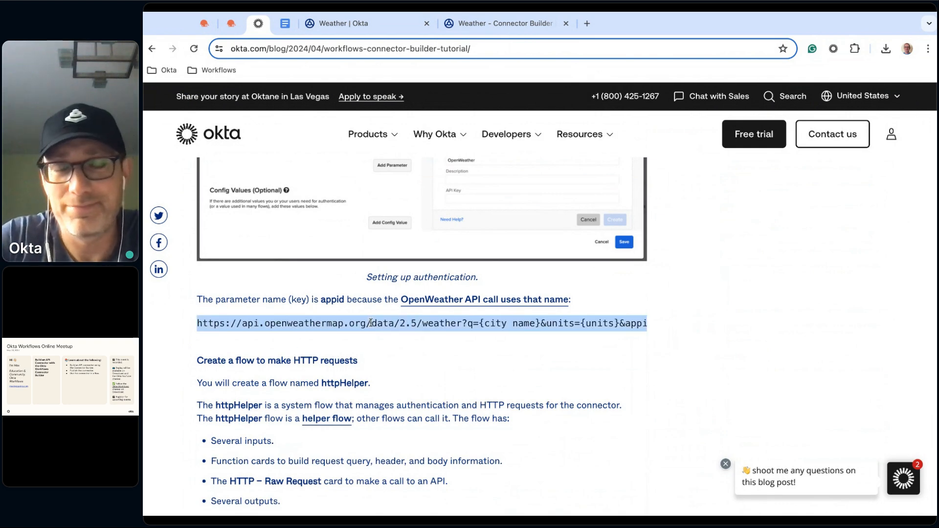
pyautogui.click(477, 365)
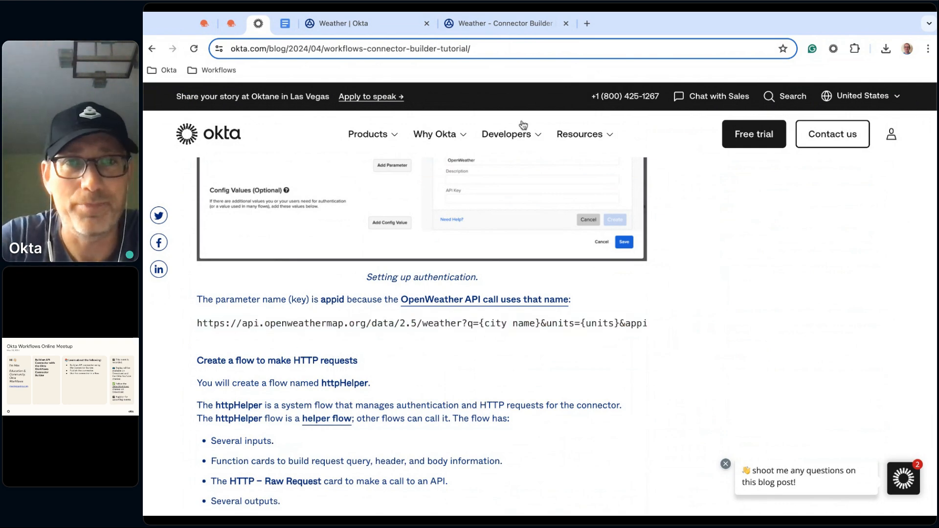
# Back in the Weather flow, insert an Object Construct function between the Concatenate and Call Flow cards
pyautogui.click(362, 22)
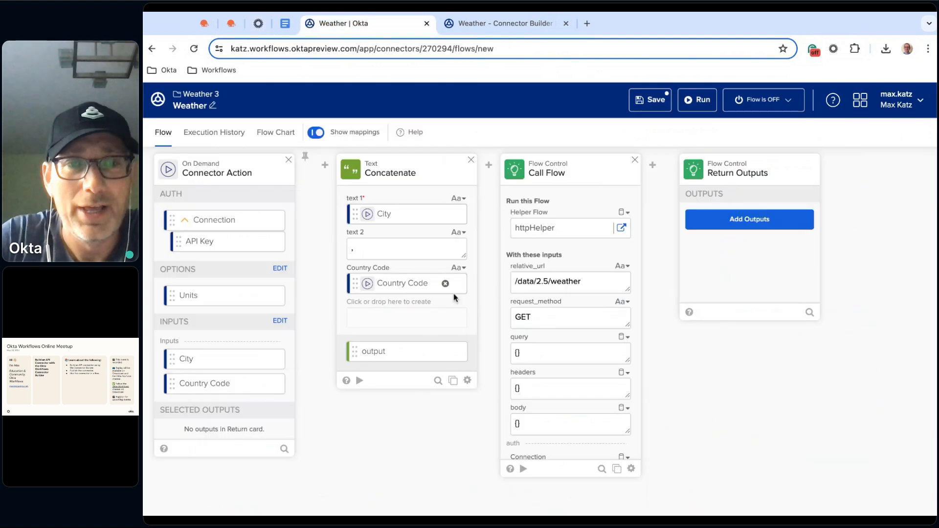
pyautogui.moveTo(488, 181)
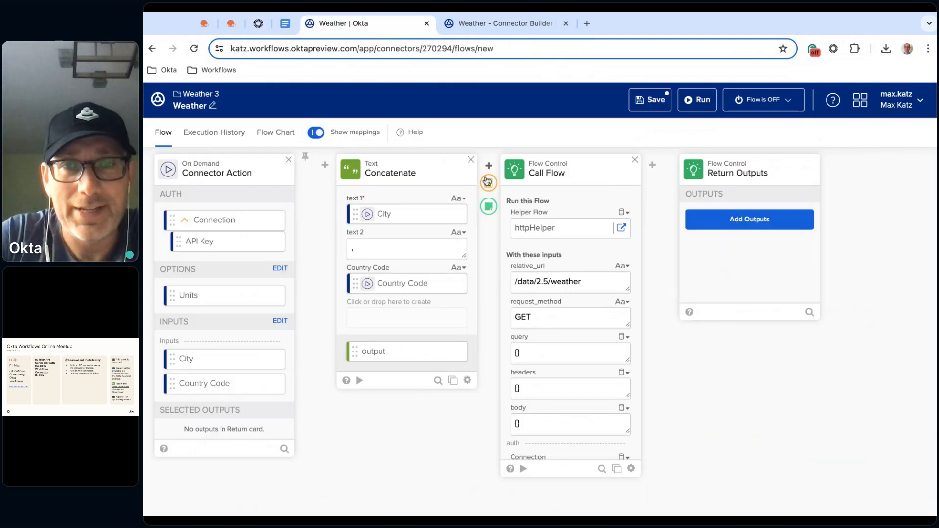
pyautogui.click(489, 184)
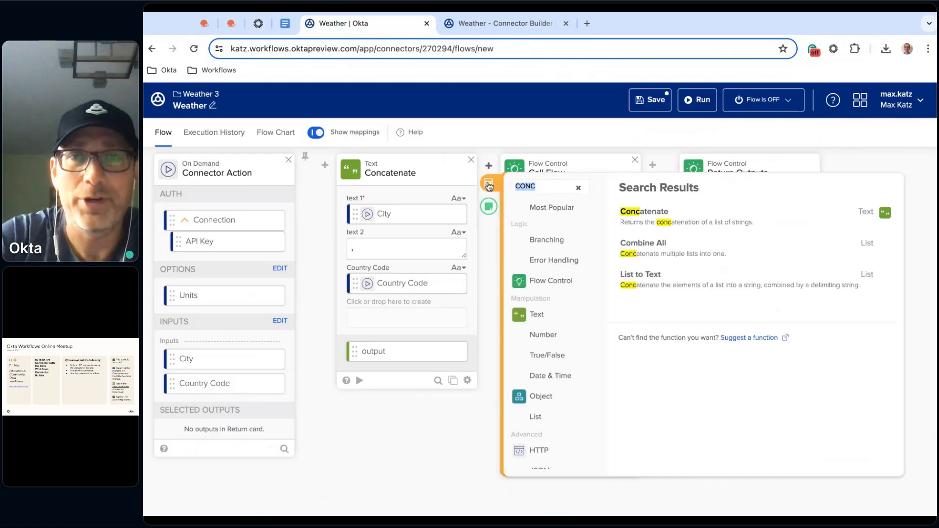
pyautogui.write('cons')
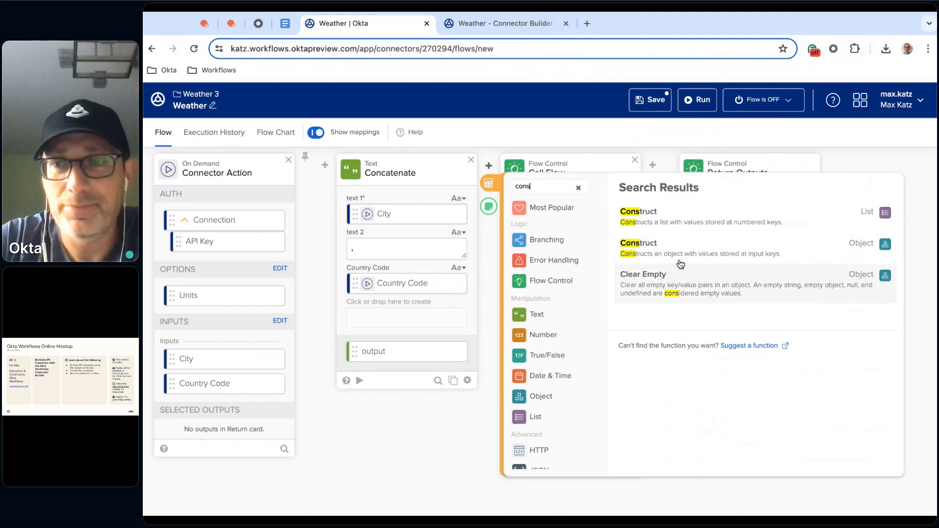
pyautogui.click(706, 246)
# Add a field named q to the Construct card and map the Concatenate output to it
pyautogui.click(554, 204)
pyautogui.write('q')
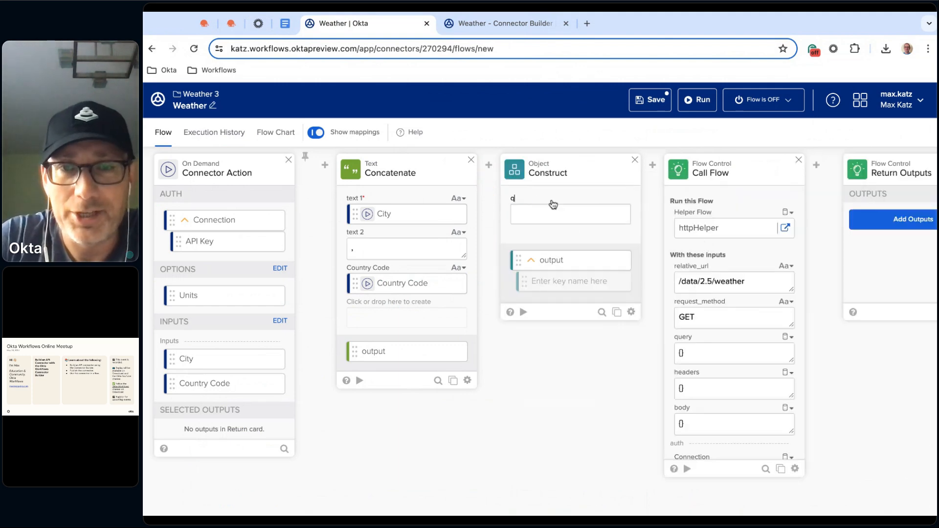
pyautogui.moveTo(407, 357); pyautogui.dragTo(563, 214)
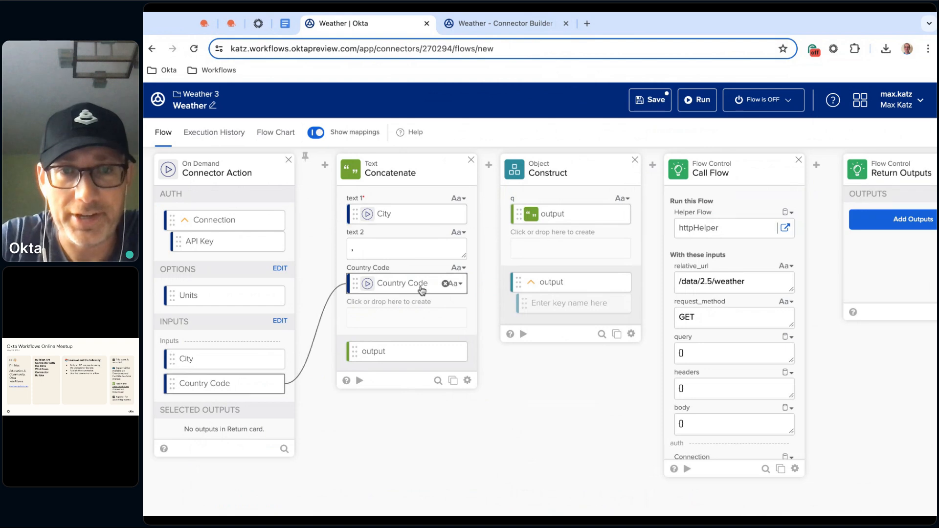
# Add a field named units to the Construct card and map the Units option to it
pyautogui.click(536, 233)
pyautogui.write('units')
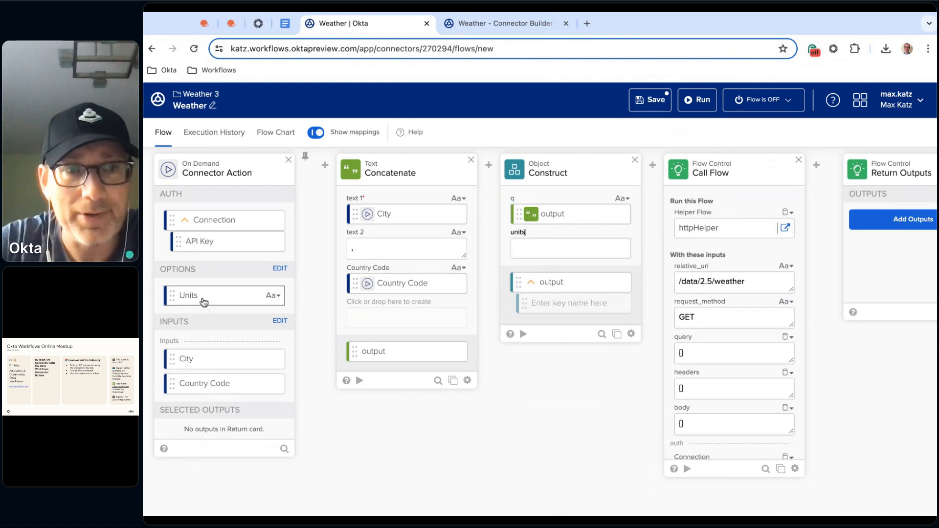
pyautogui.moveTo(209, 298); pyautogui.dragTo(564, 248)
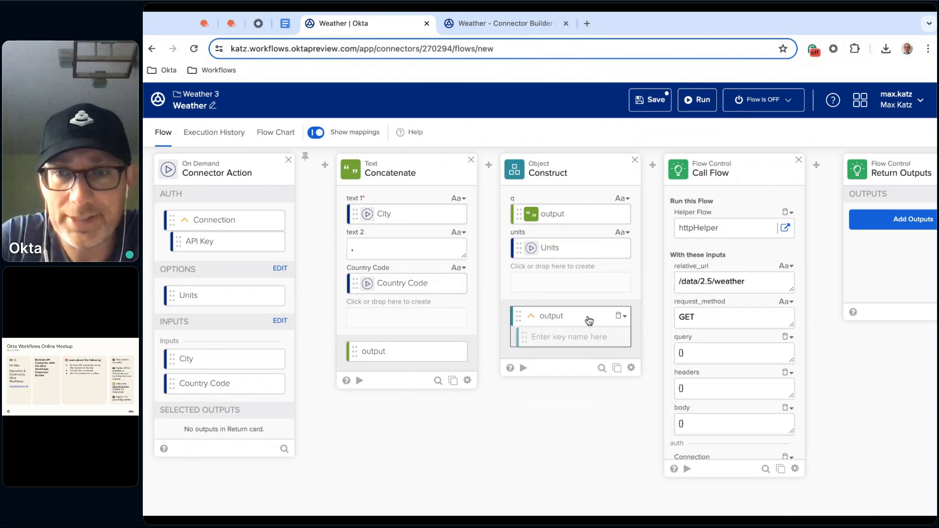
# Map the Construct output to the Call Flow card's query input and the Connection object to its Connection input
pyautogui.moveTo(582, 318); pyautogui.dragTo(690, 352)
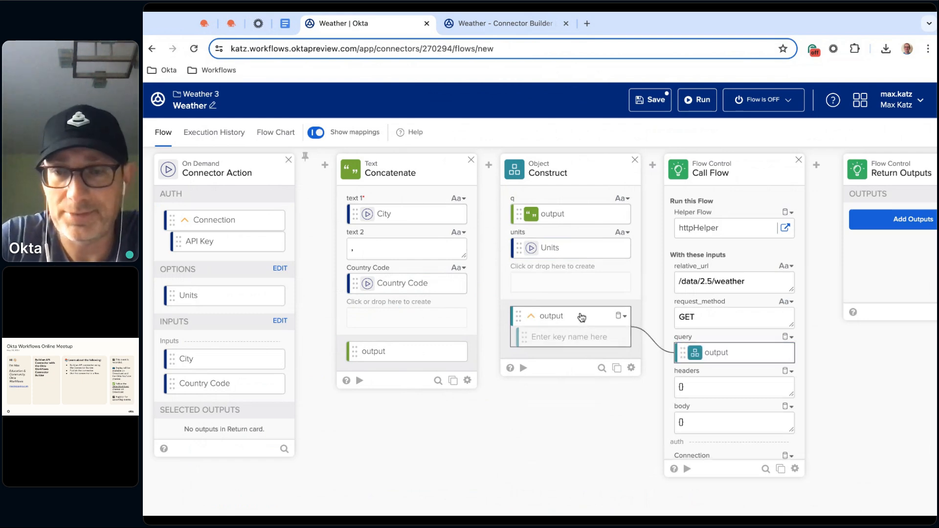
pyautogui.scroll(-3, 723, 391)
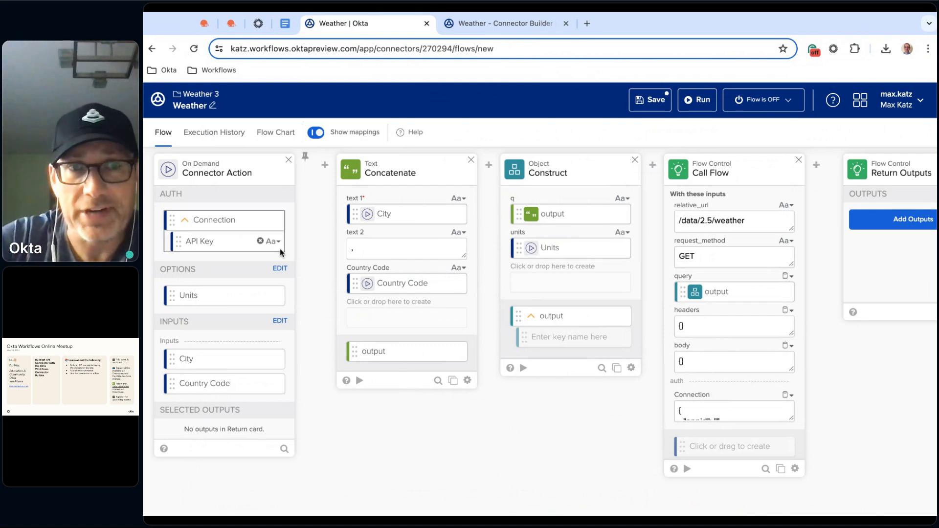
pyautogui.moveTo(227, 221)
pyautogui.mouseDown()
pyautogui.moveTo(734, 362)
pyautogui.moveTo(737, 407)
pyautogui.mouseUp()
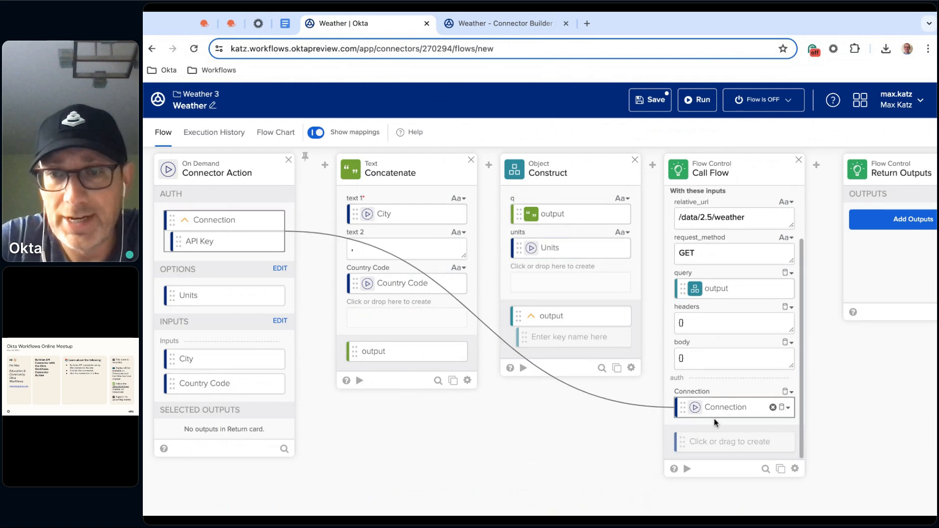
# Create three output fields on the Call Flow card named statusCode, headers and body
pyautogui.click(737, 449)
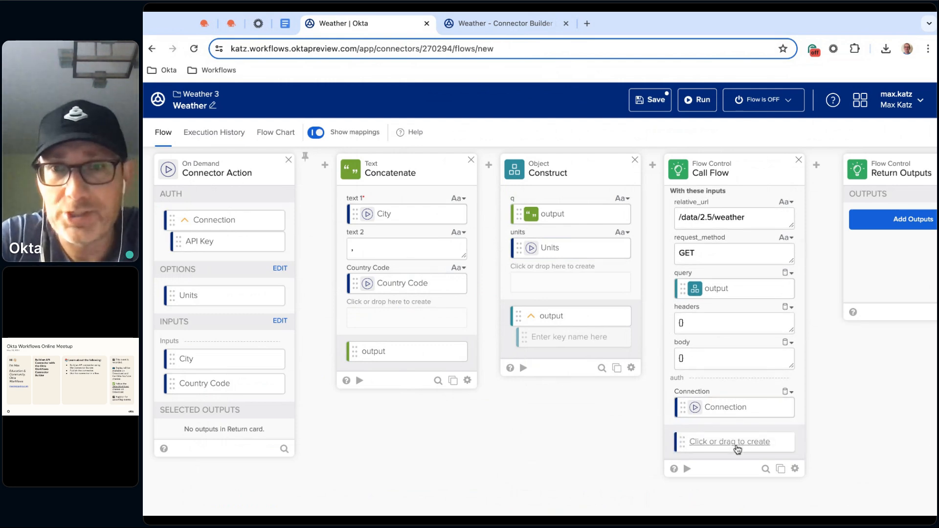
pyautogui.write('statusC')
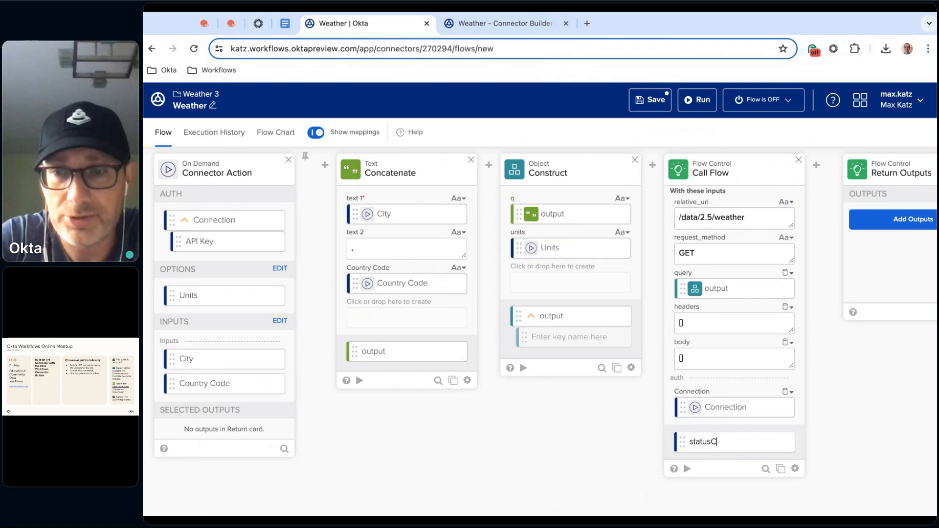
pyautogui.write('ode')
pyautogui.press('Return')
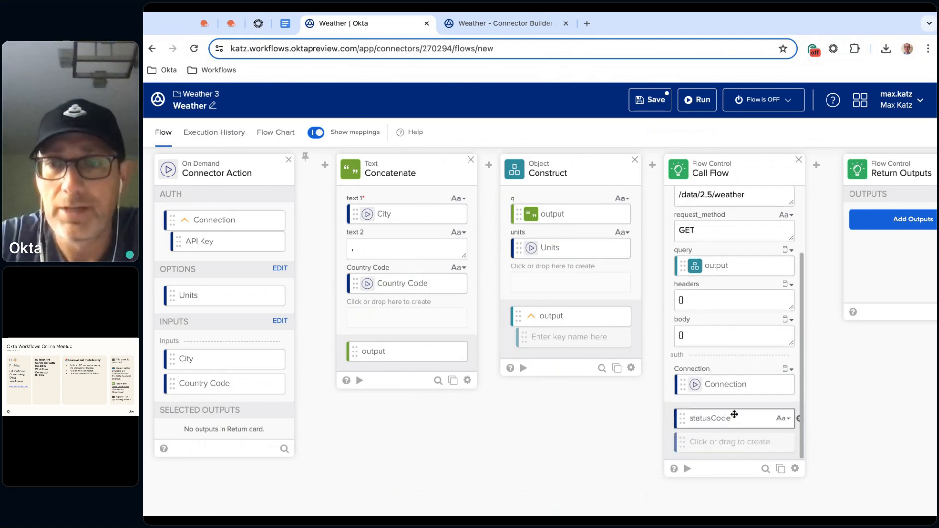
pyautogui.write('headers')
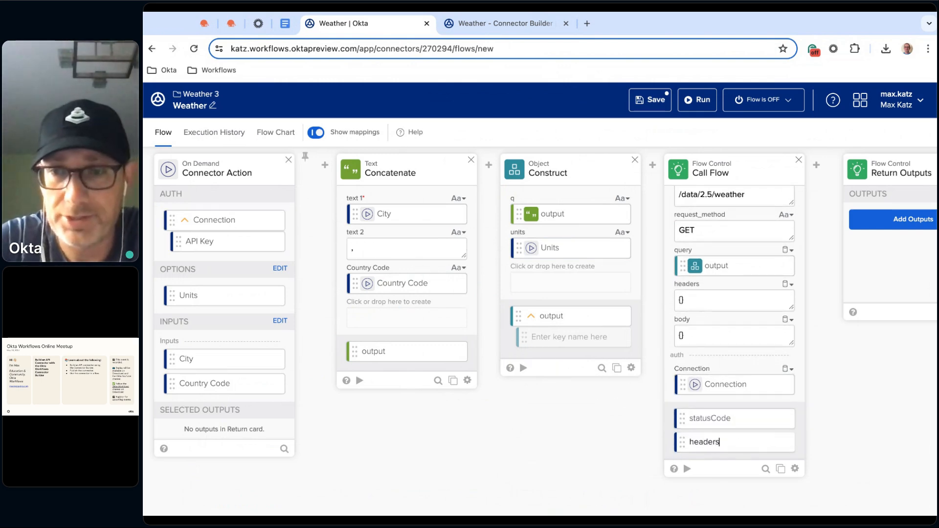
pyautogui.press('Return')
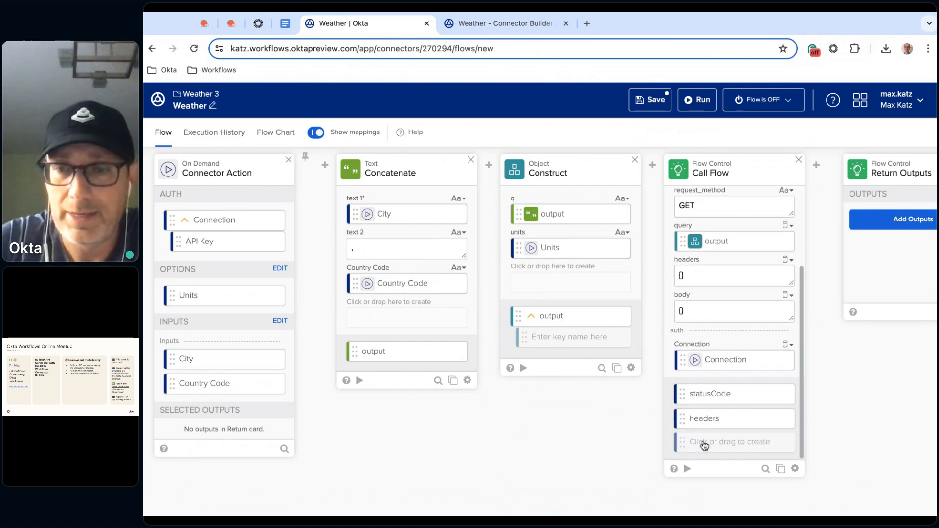
pyautogui.write('body')
pyautogui.press('Return')
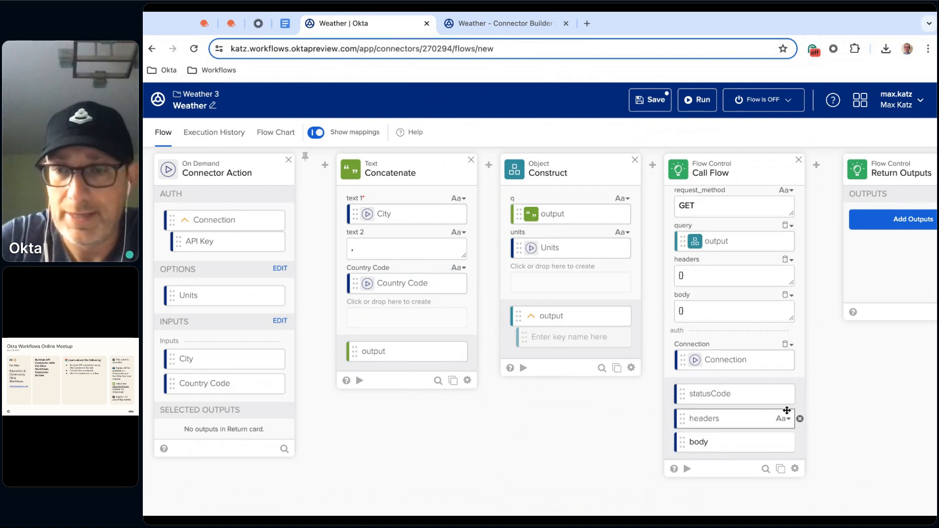
# Set the data type of the Call Flow card's headers and body outputs to Object
pyautogui.click(786, 417)
pyautogui.click(782, 392)
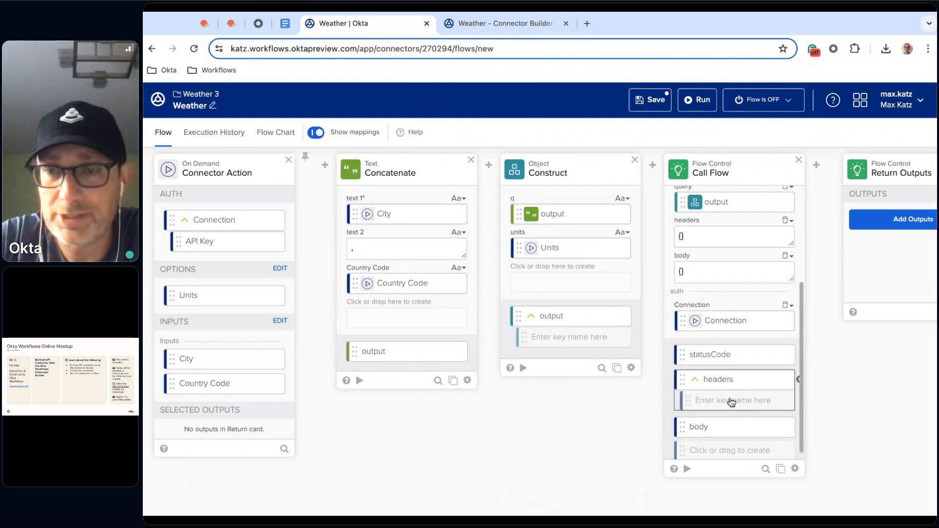
pyautogui.scroll(-1, 763, 411)
pyautogui.click(786, 418)
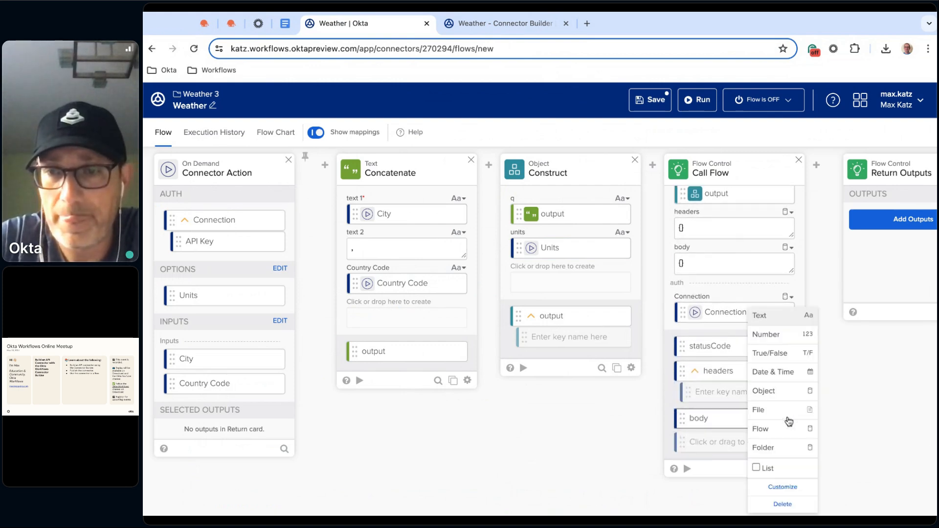
pyautogui.click(766, 391)
# Add a static output group to the Return Outputs card with a text field labelled statusCode
pyautogui.hscroll(2, 685, 426)
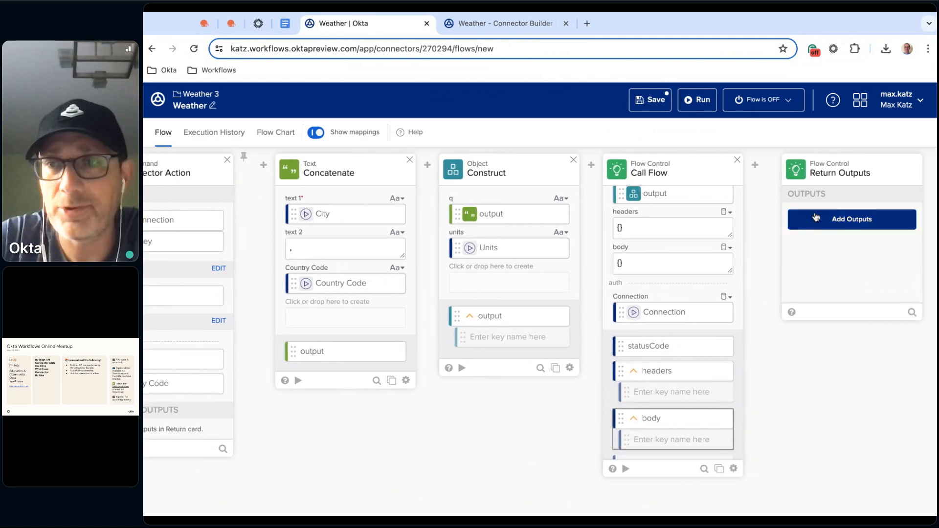
pyautogui.click(841, 229)
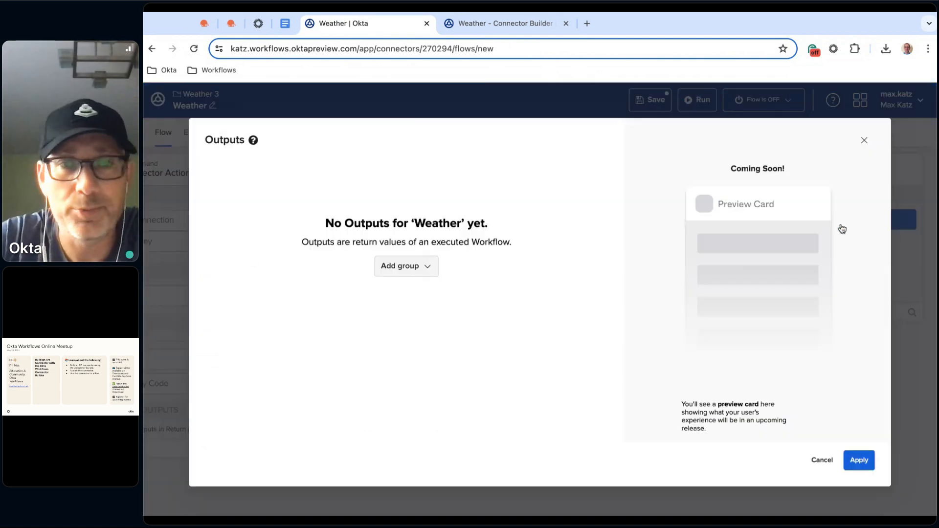
pyautogui.click(429, 264)
pyautogui.click(400, 288)
pyautogui.click(306, 283)
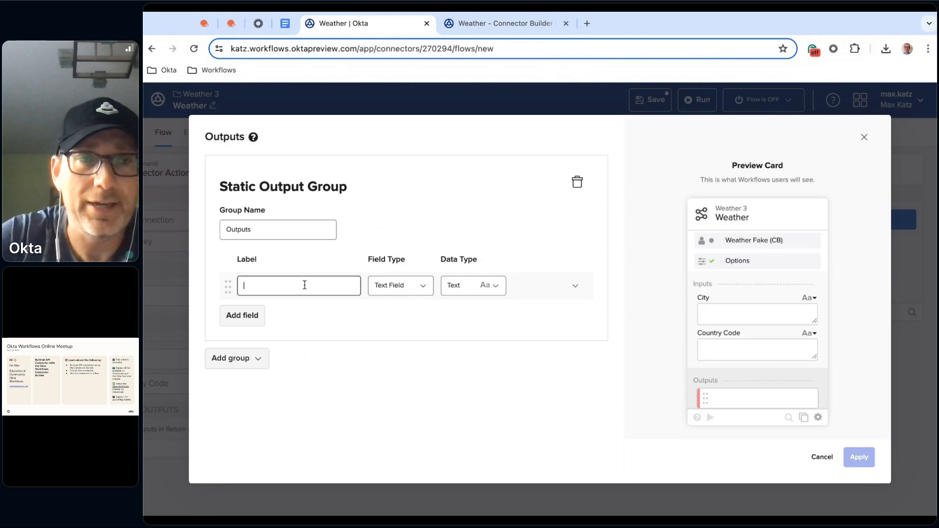
pyautogui.write('statusCode')
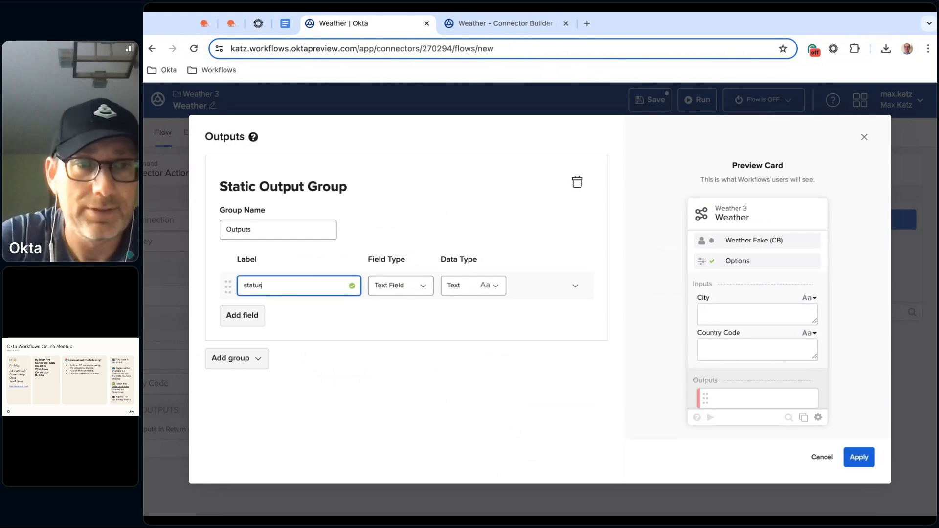
# Add an output field labelled headers with data type Object and remove its empty key row
pyautogui.click(242, 315)
pyautogui.click(280, 318)
pyautogui.write('headers')
pyautogui.click(412, 319)
pyautogui.click(472, 319)
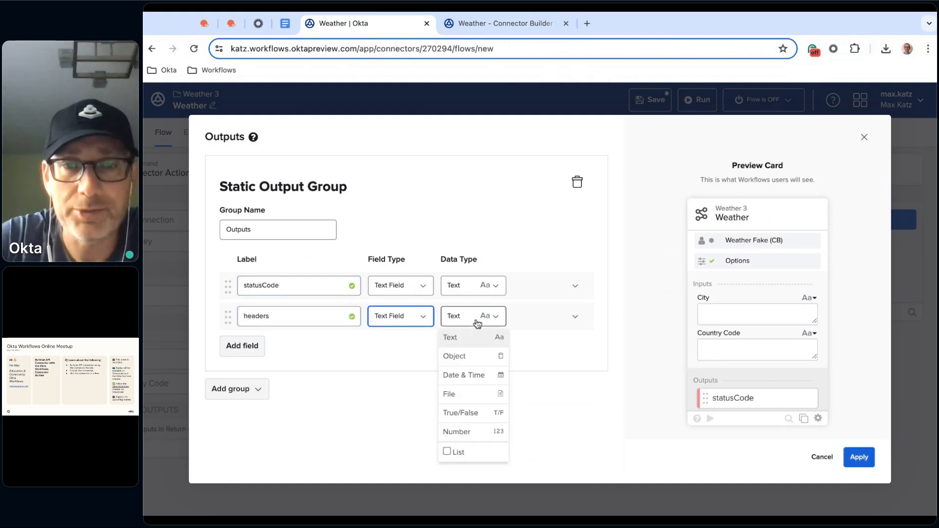
pyautogui.click(486, 360)
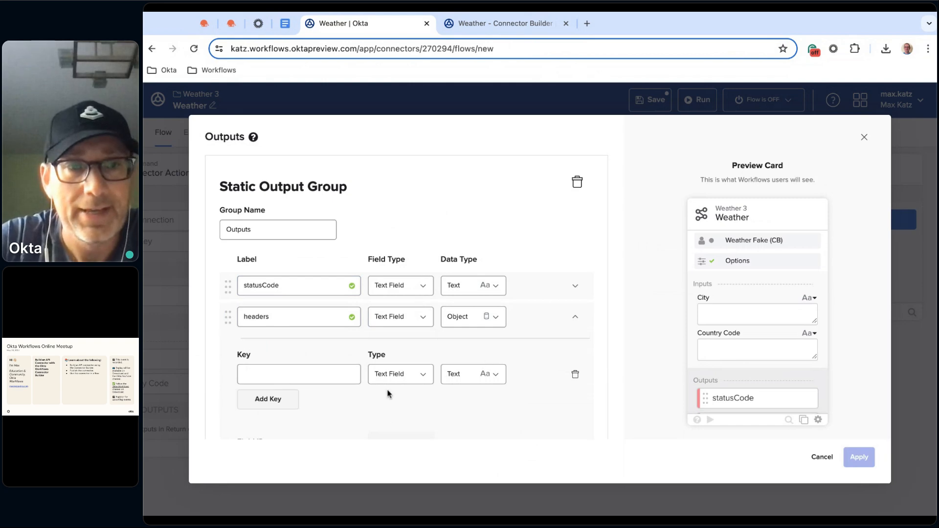
pyautogui.scroll(-1, 343, 374)
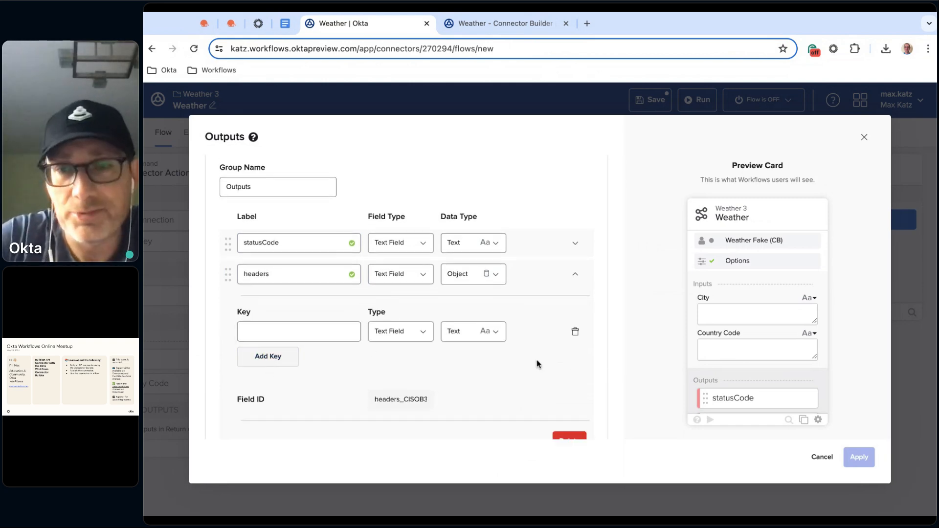
pyautogui.click(575, 332)
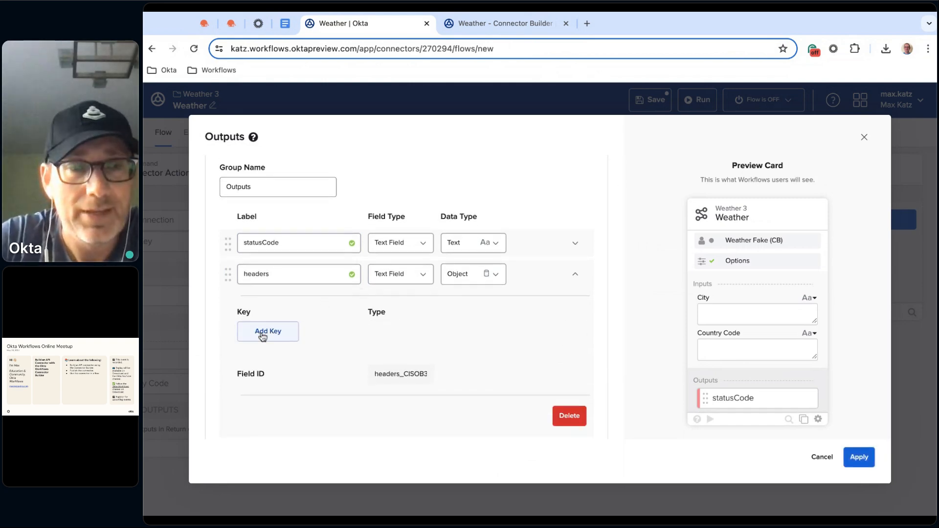
pyautogui.scroll(-1, 392, 342)
pyautogui.click(577, 260)
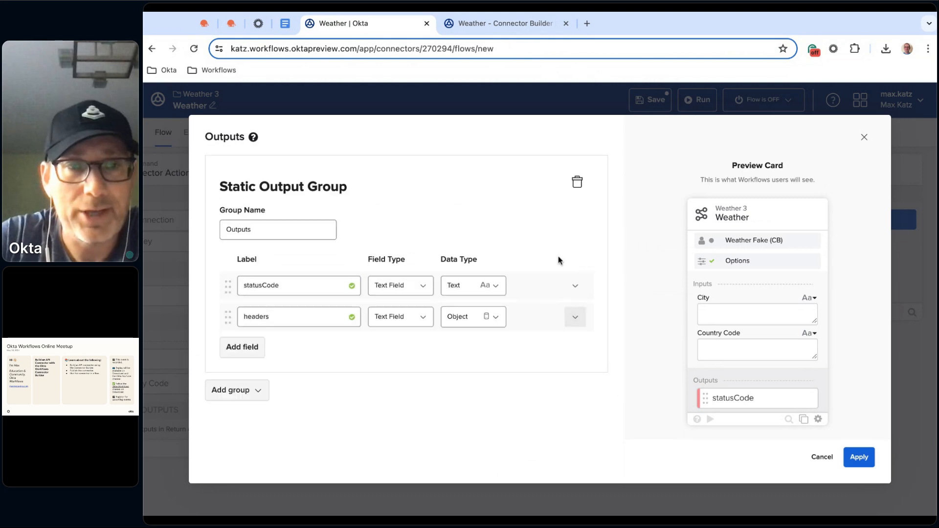
# Add an Object output field labelled body, remove its empty key row and apply the output group
pyautogui.click(239, 356)
pyautogui.click(239, 359)
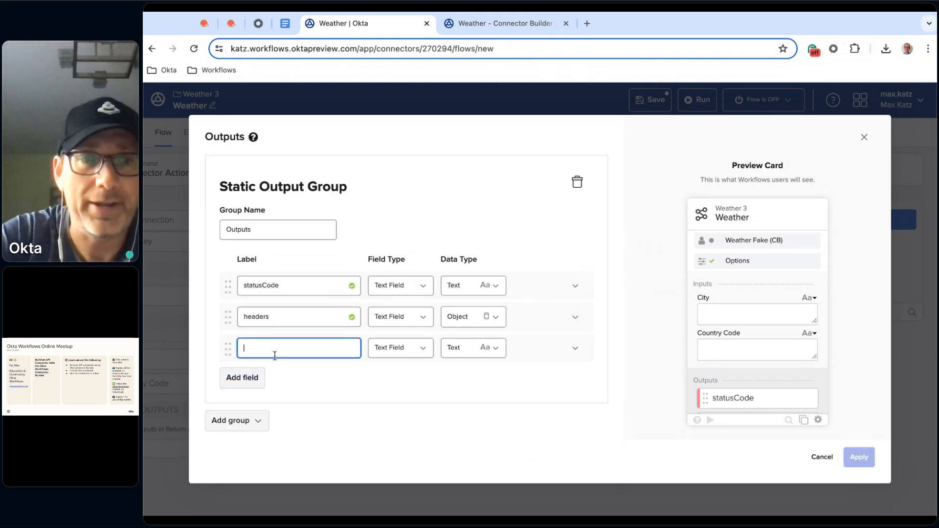
pyautogui.write('body')
pyautogui.click(474, 348)
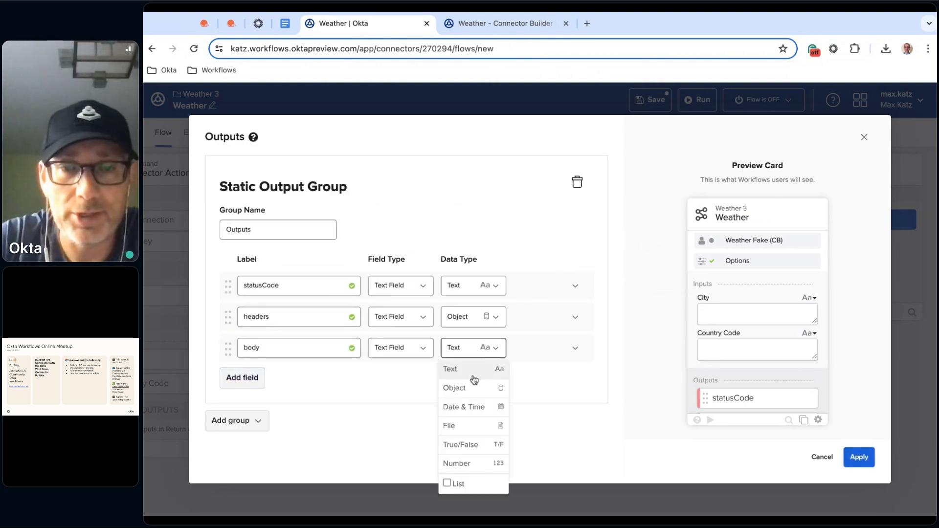
pyautogui.click(474, 391)
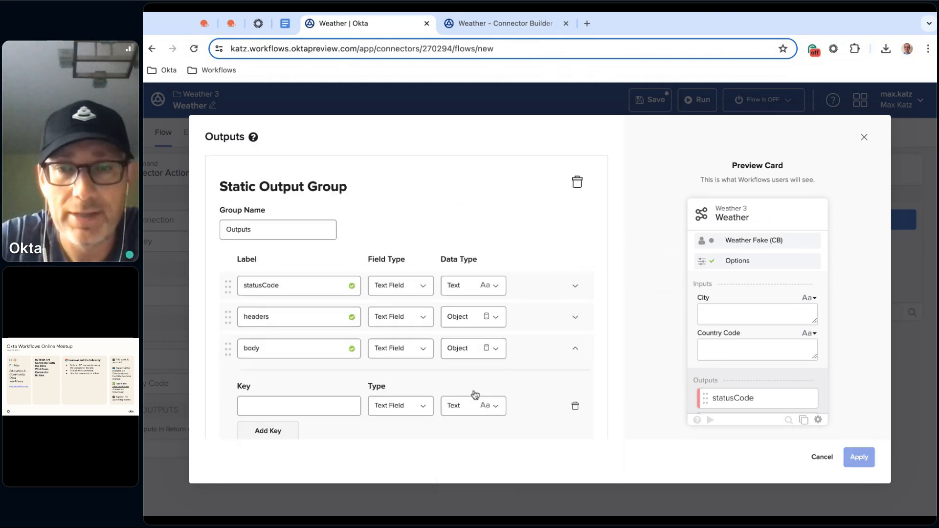
pyautogui.click(576, 408)
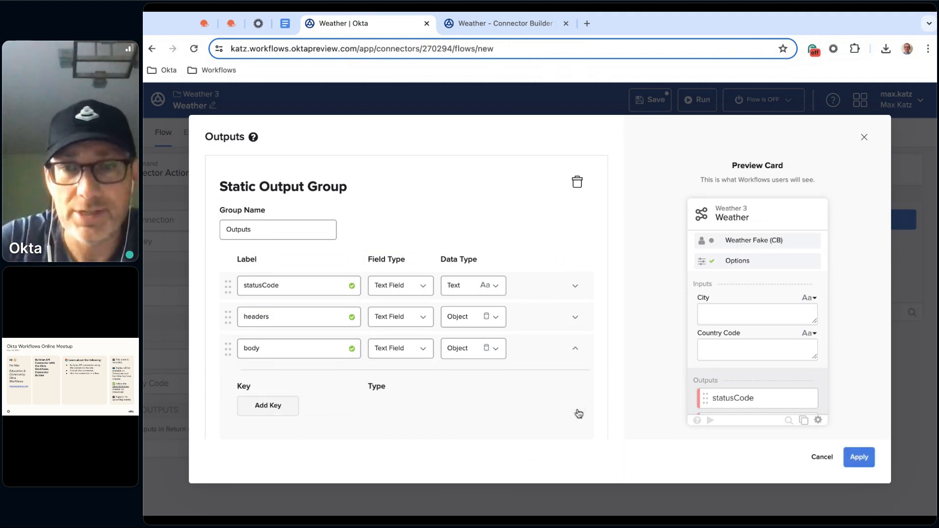
pyautogui.click(575, 349)
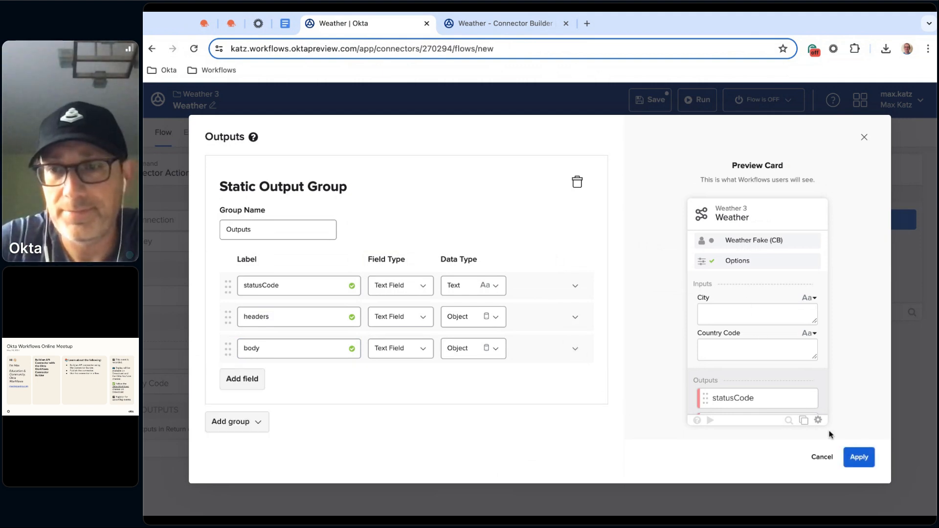
pyautogui.scroll(-4, 780, 380)
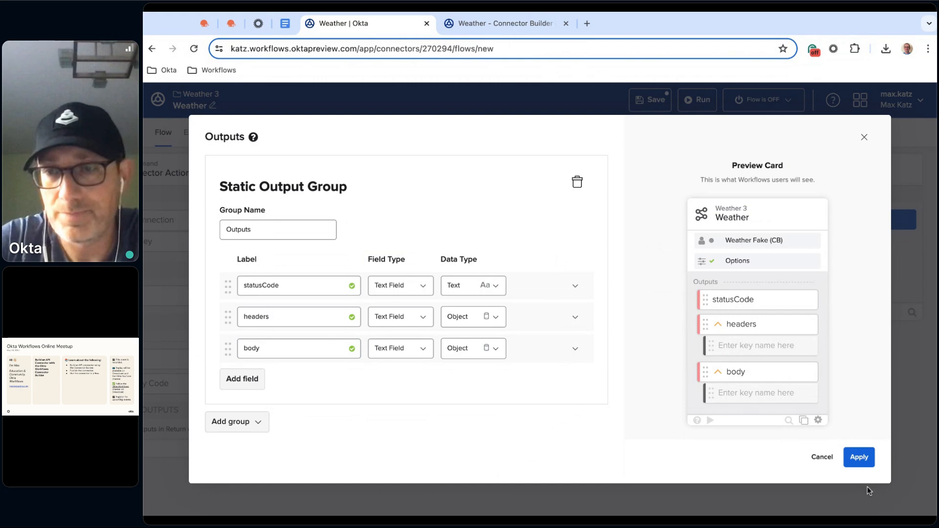
pyautogui.click(864, 458)
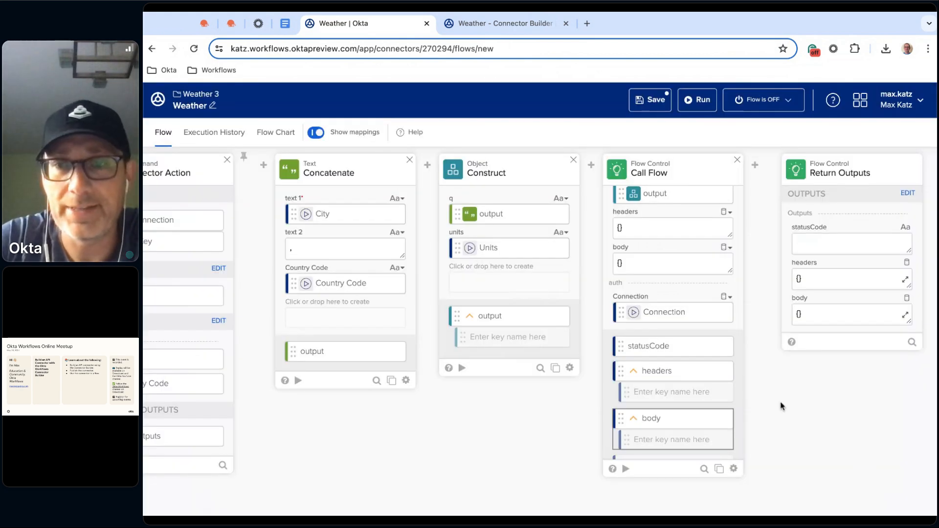
# Map the Call Flow card's statusCode, headers and body to the matching Return Outputs fields
pyautogui.moveTo(688, 352); pyautogui.dragTo(838, 251)
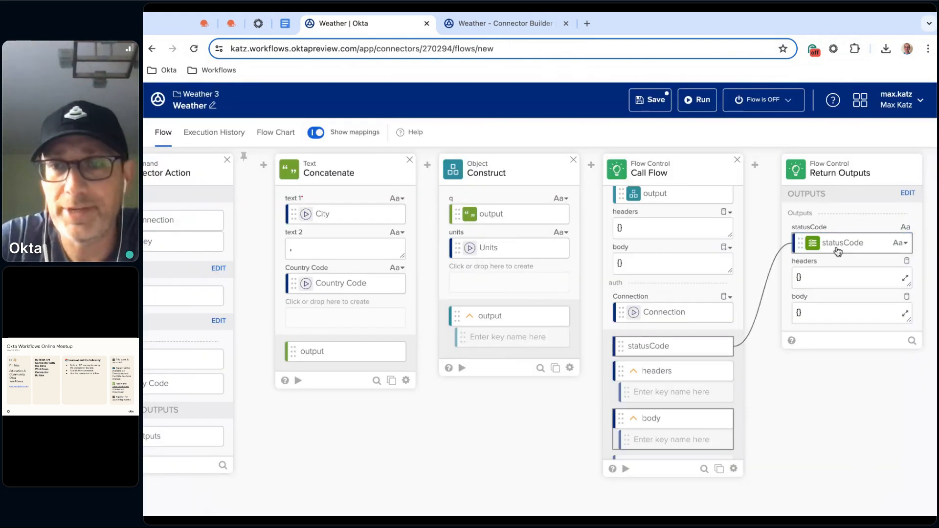
pyautogui.moveTo(684, 371); pyautogui.dragTo(852, 277)
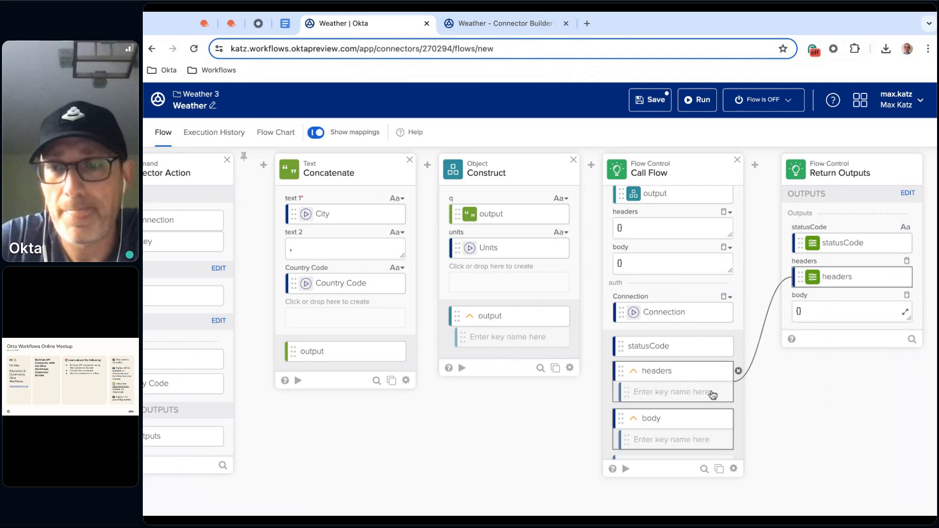
pyautogui.moveTo(703, 421); pyautogui.dragTo(852, 311)
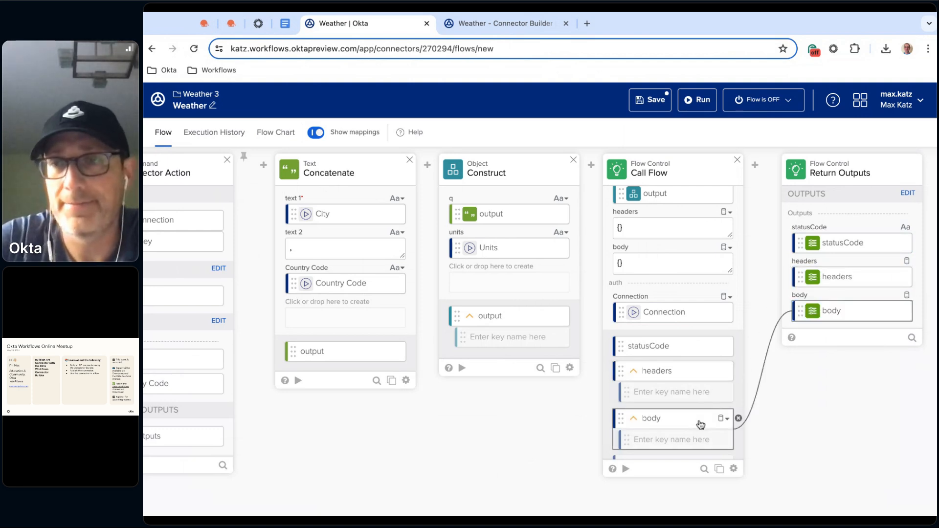
# Save the Weather flow and reopen it from the Weather 3 connector's flow list
pyautogui.click(651, 100)
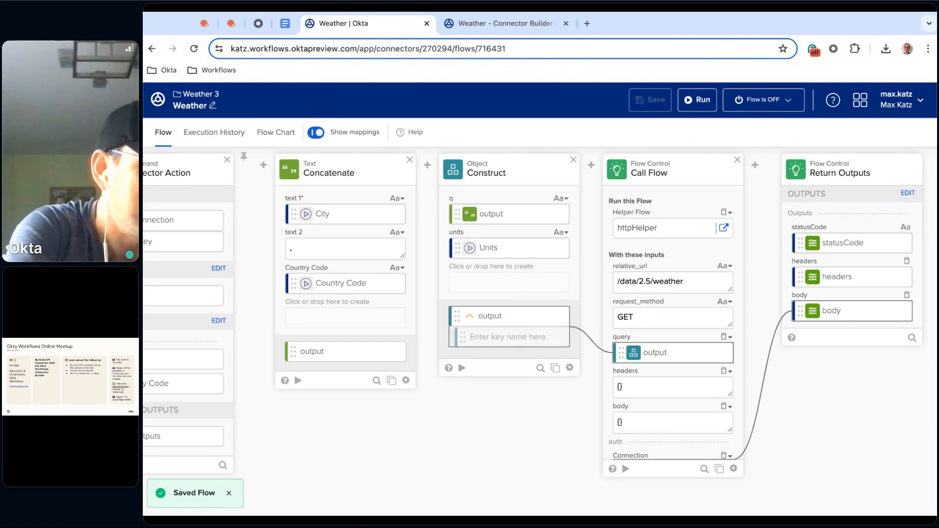
pyautogui.click(201, 95)
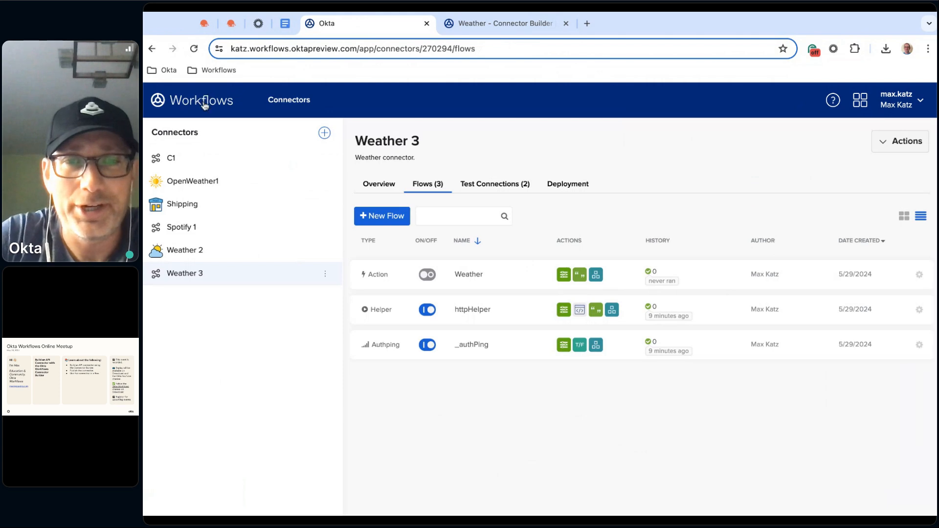
pyautogui.click(473, 277)
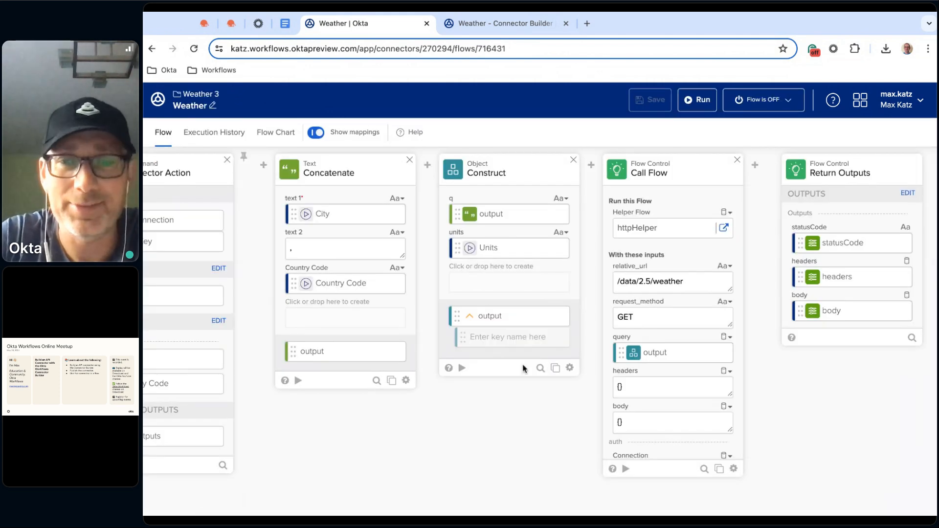
# Run the Weather flow on the Weather 3 (CB) test connection with Units metric, City Rome and Country Code IT
pyautogui.hscroll(-1, 495, 402)
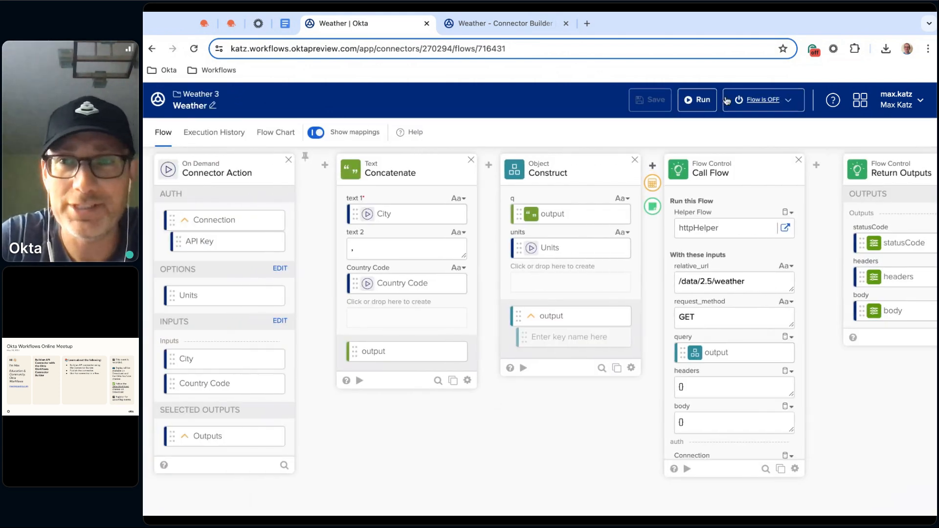
pyautogui.click(701, 99)
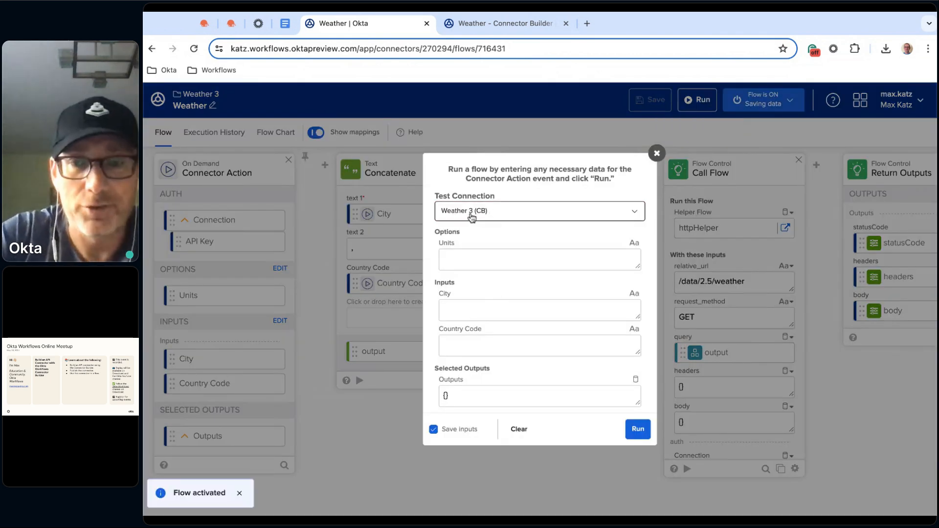
pyautogui.click(475, 257)
pyautogui.write('metric')
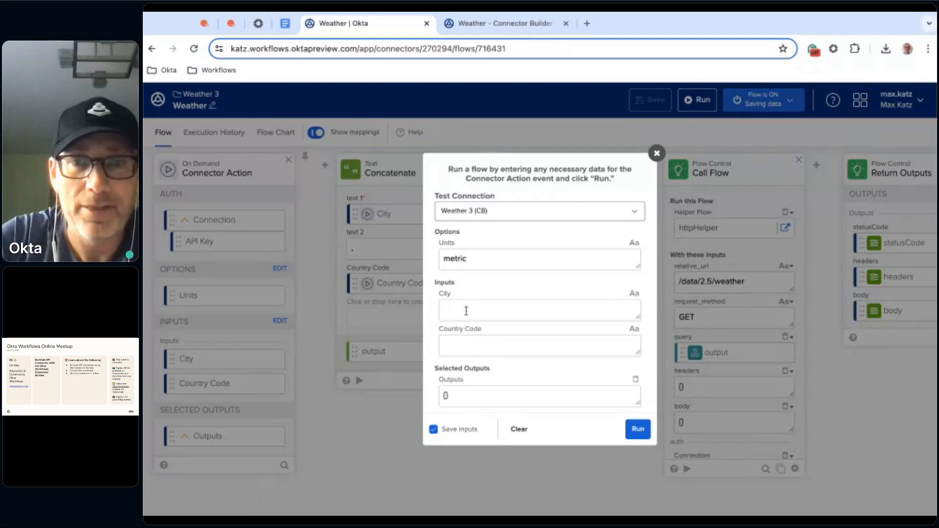
pyautogui.click(467, 312)
pyautogui.write('M')
pyautogui.press('BackSpace')
pyautogui.write('Rome')
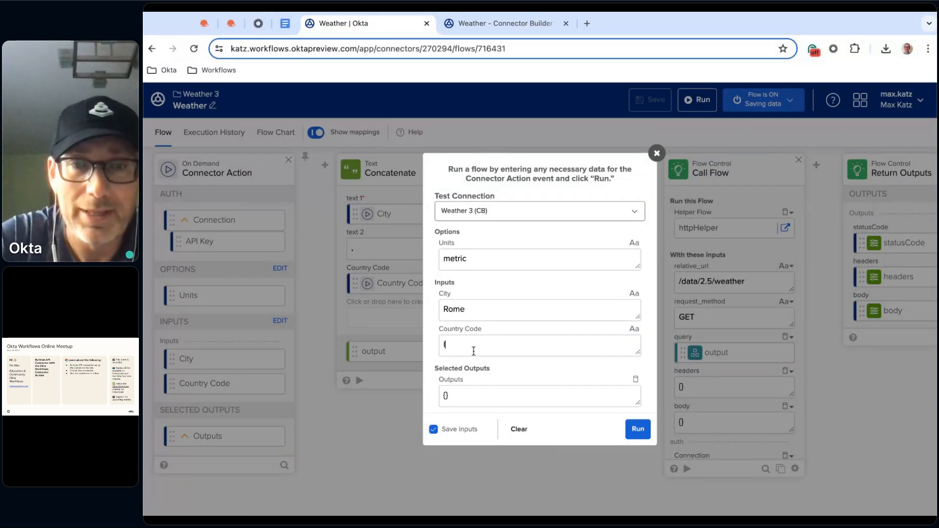
pyautogui.write('IT')
pyautogui.click(638, 429)
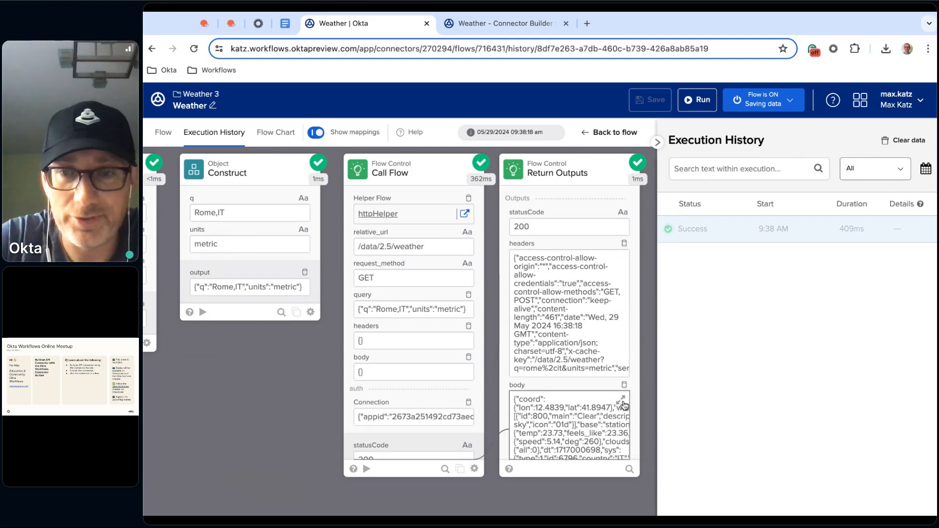
# Examine the full body returned by the Weather flow's run, then return to the flow's design view
pyautogui.click(622, 402)
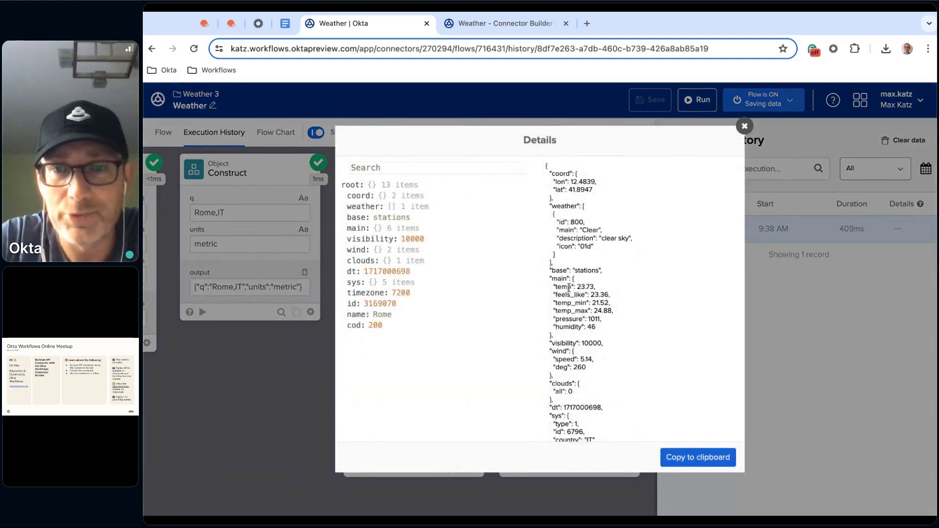
pyautogui.scroll(-1, 576, 269)
pyautogui.scroll(1, 575, 268)
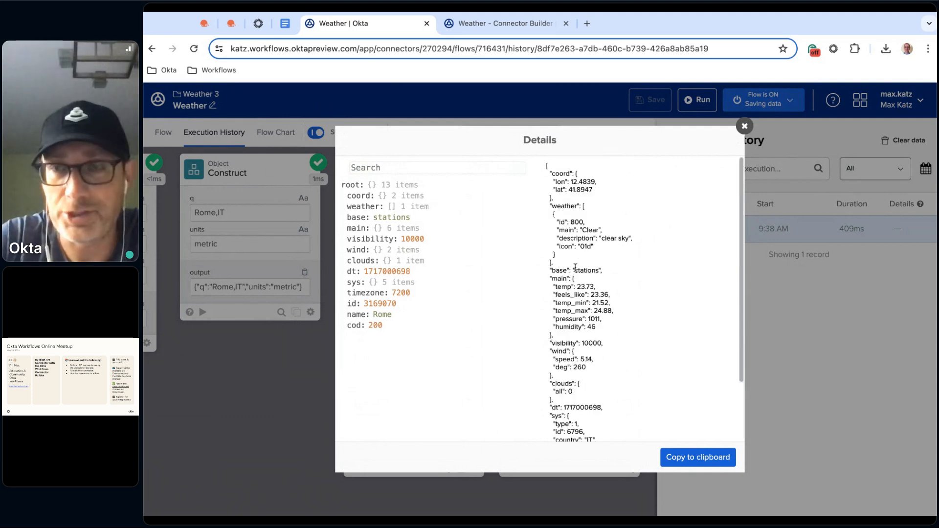
pyautogui.click(744, 126)
pyautogui.click(165, 133)
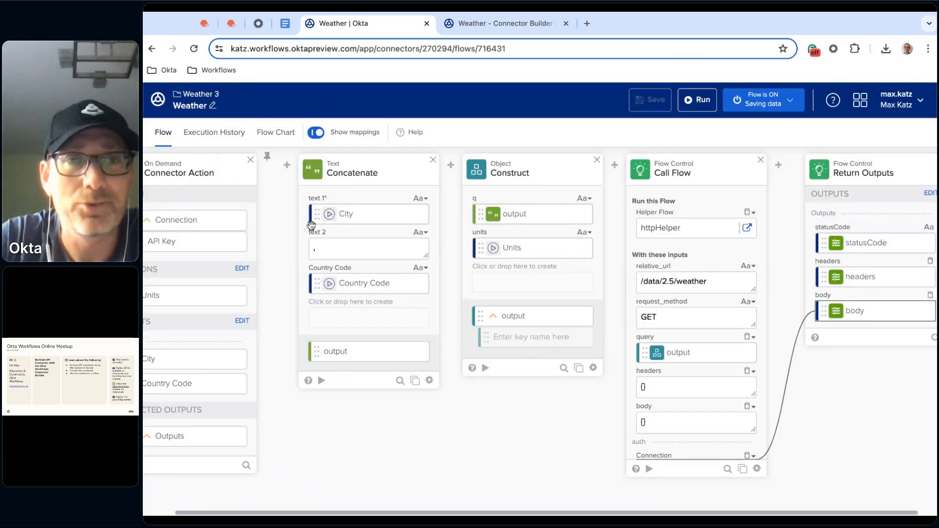
# Open the Weather 3 connector's settings for editing and replace its icon with the image cloudy (1).png
pyautogui.click(198, 94)
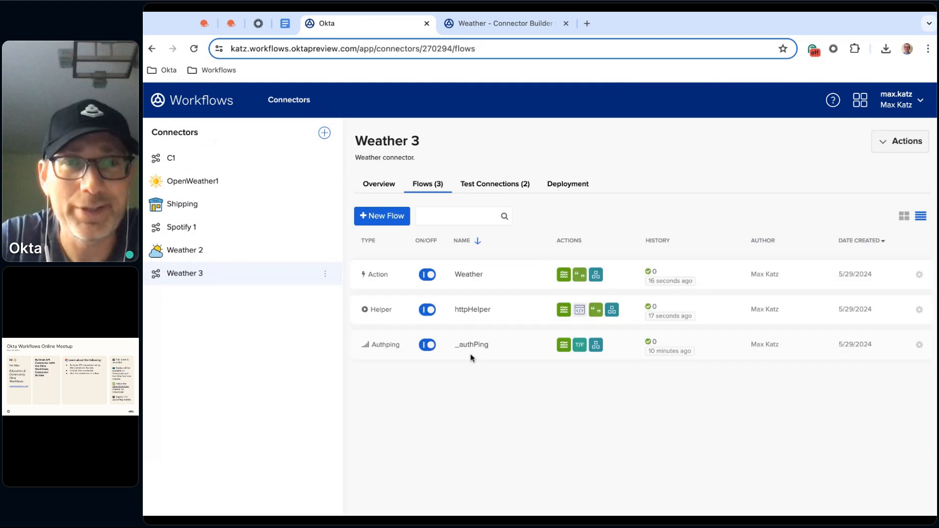
pyautogui.click(379, 184)
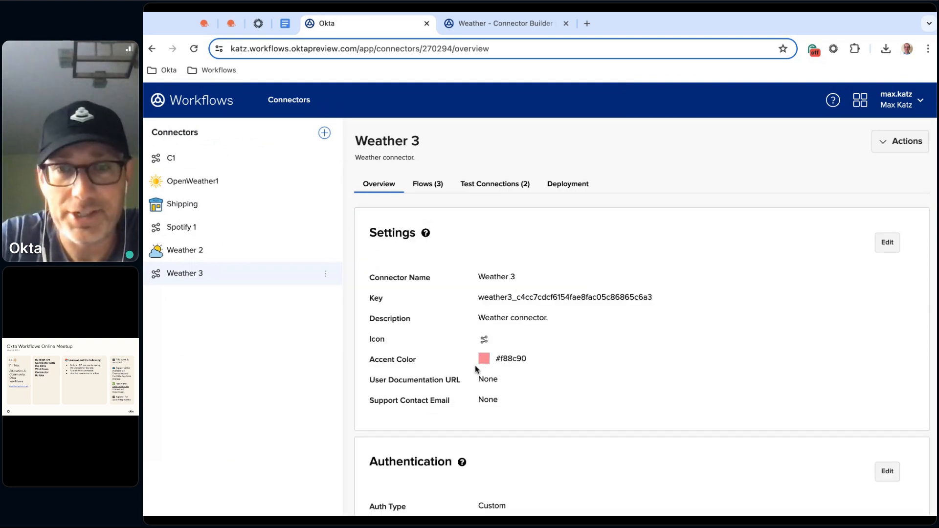
pyautogui.click(887, 245)
pyautogui.scroll(-2, 559, 284)
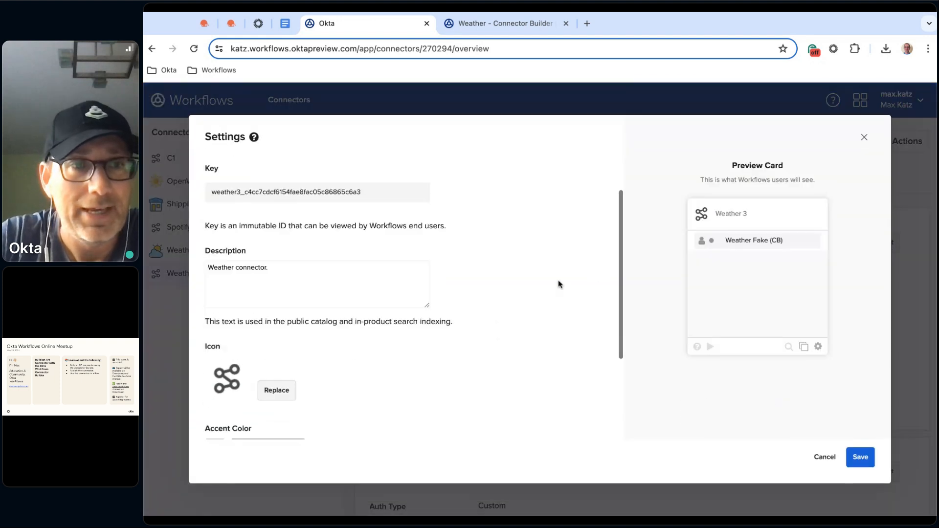
pyautogui.scroll(-2, 392, 360)
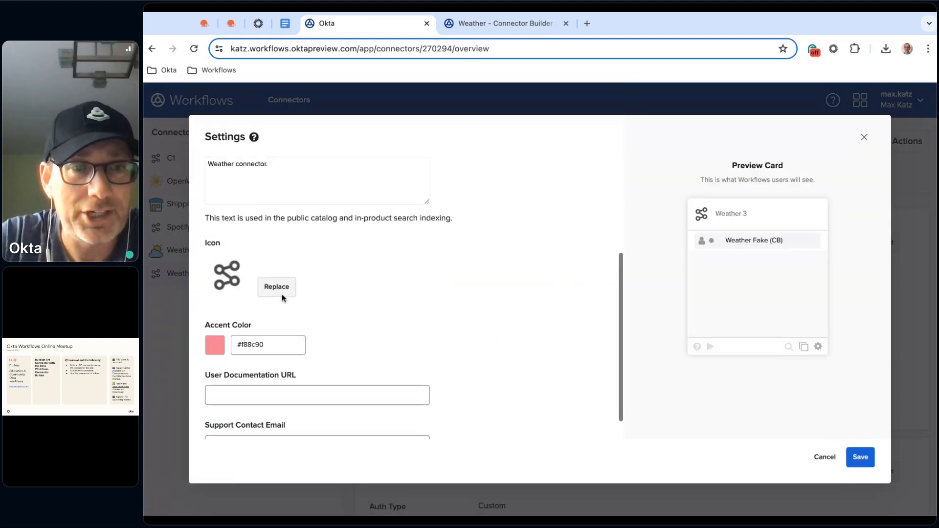
pyautogui.click(283, 287)
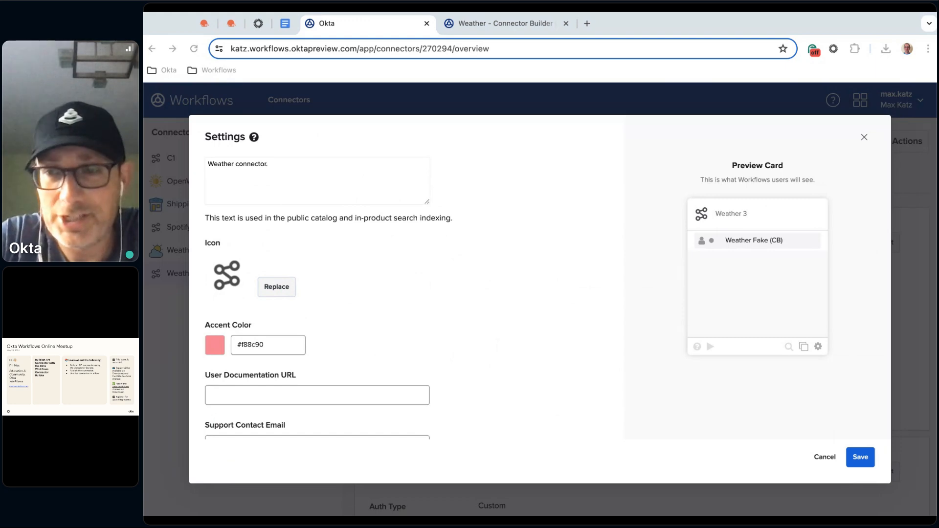
# Set the connector's accent color to the yellow preset #f8e71c
pyautogui.click(219, 350)
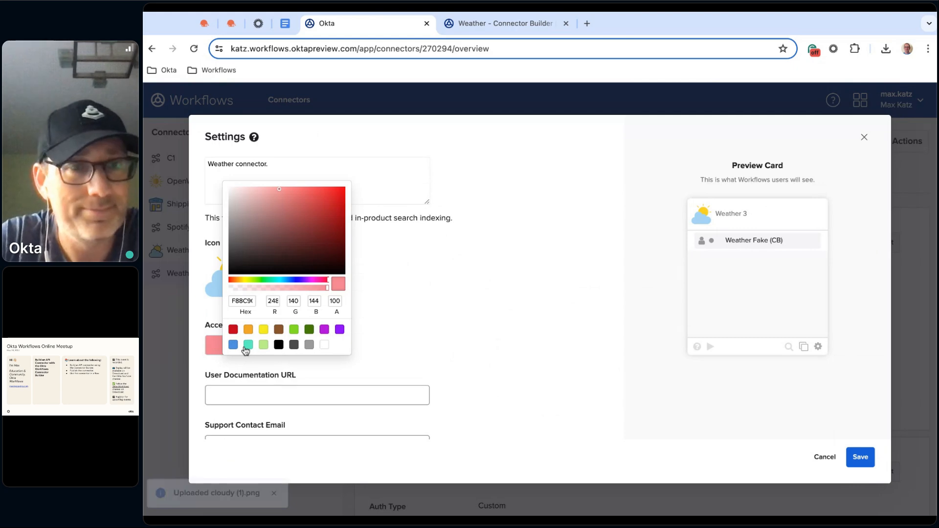
pyautogui.click(244, 281)
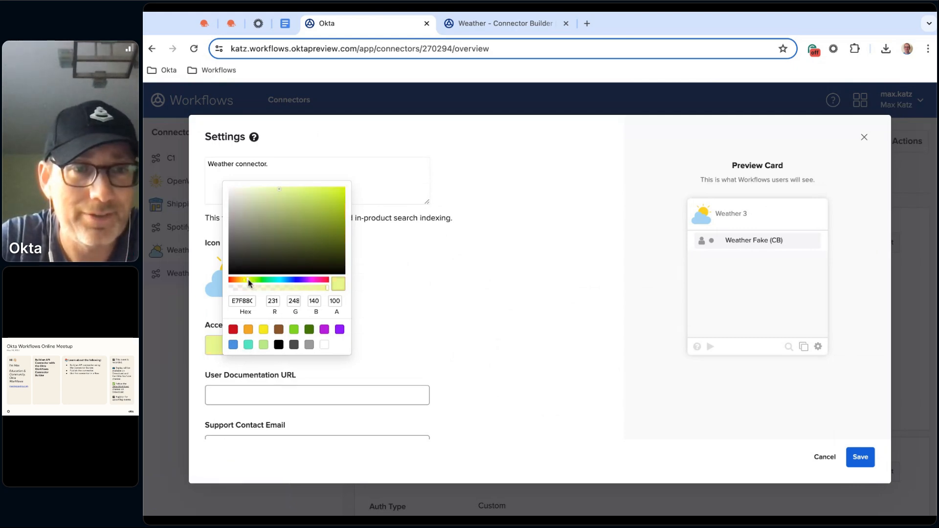
pyautogui.click(264, 330)
pyautogui.click(489, 325)
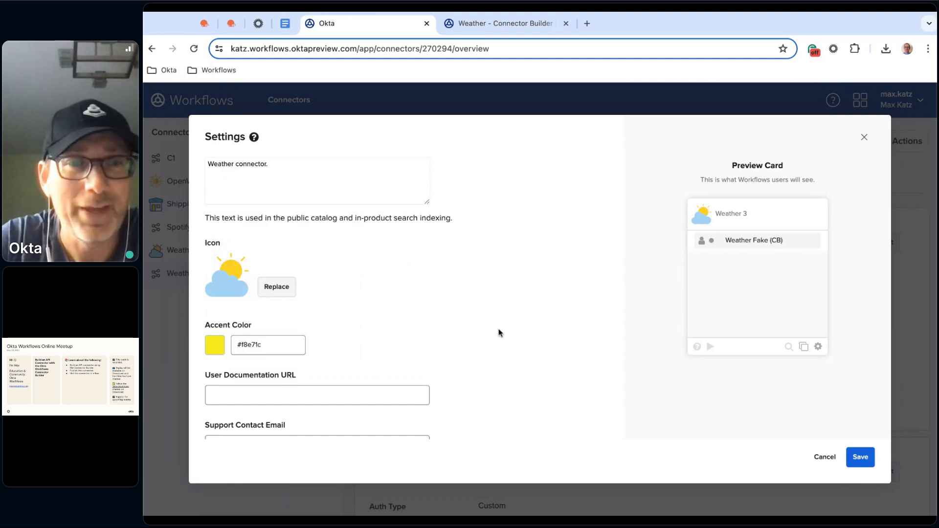
pyautogui.scroll(-1, 497, 331)
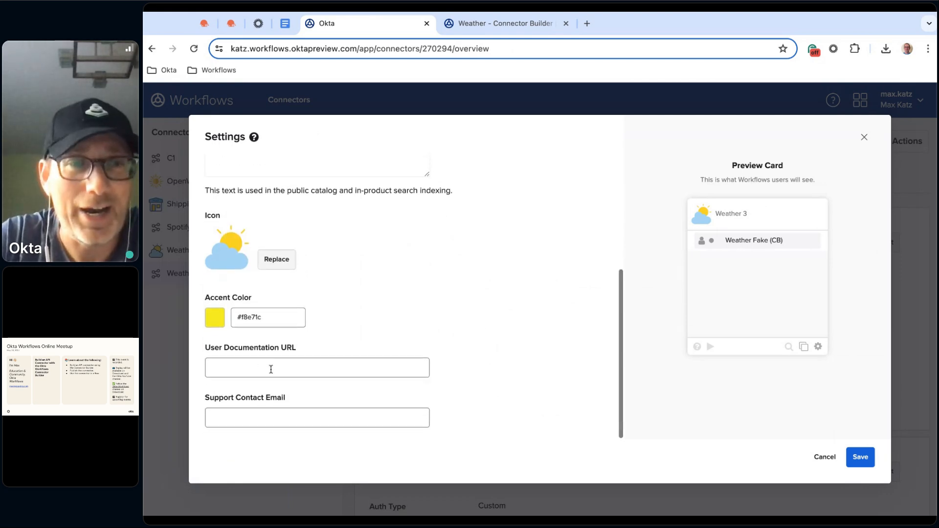
pyautogui.click(206, 24)
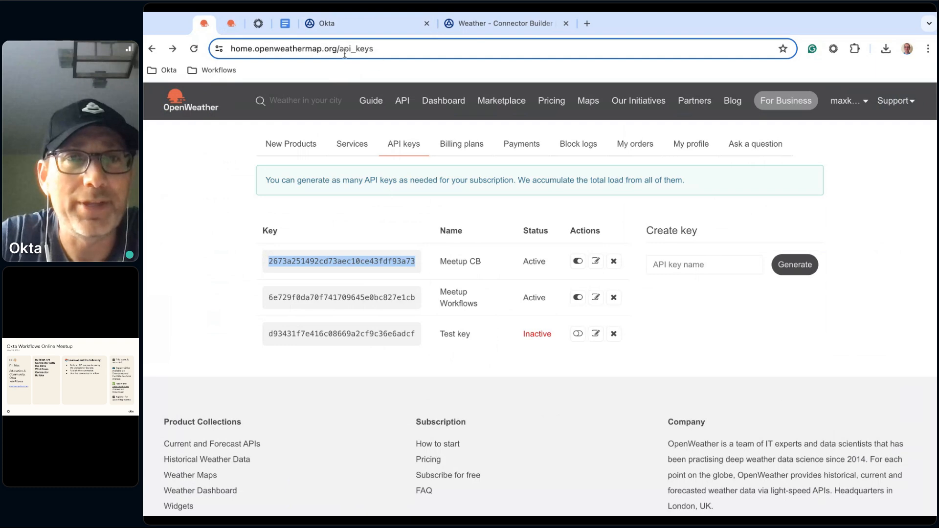
pyautogui.moveTo(341, 52); pyautogui.dragTo(231, 50)
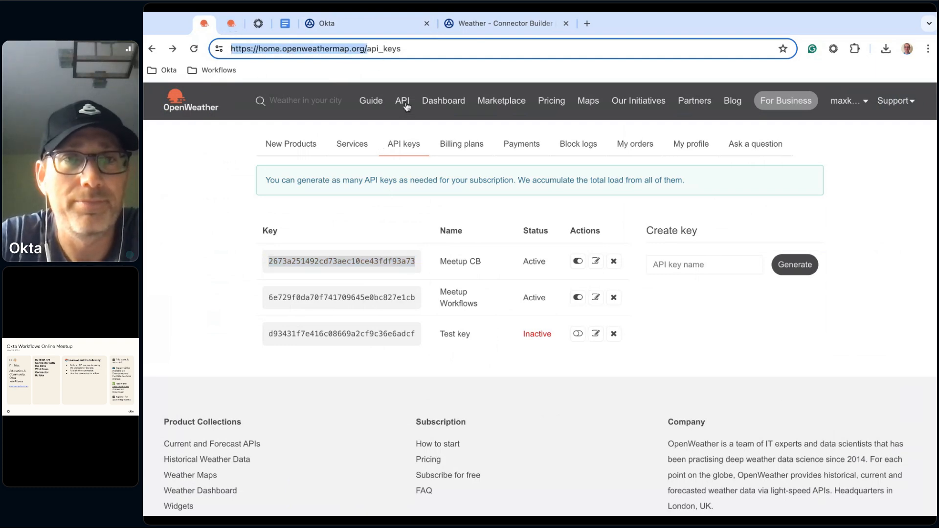
pyautogui.click(233, 23)
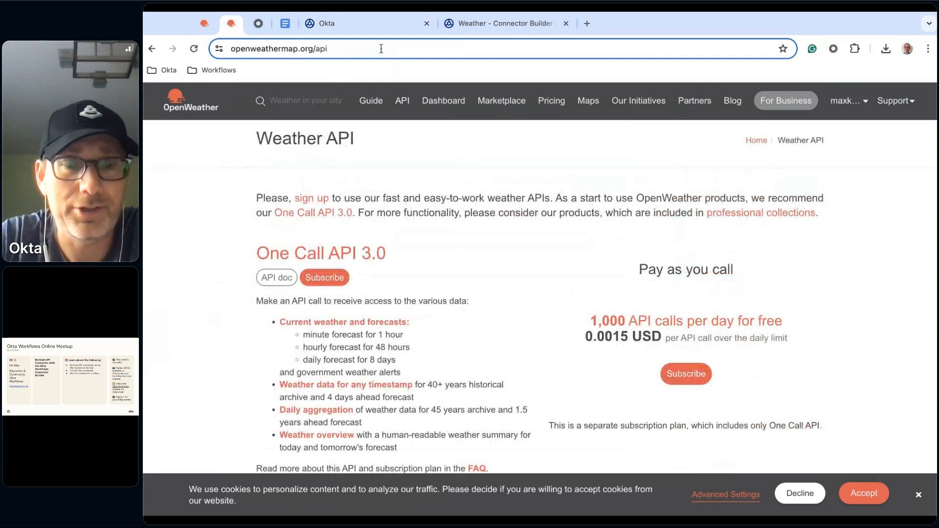
pyautogui.click(381, 48)
pyautogui.hotkey('ctrl', 'c')
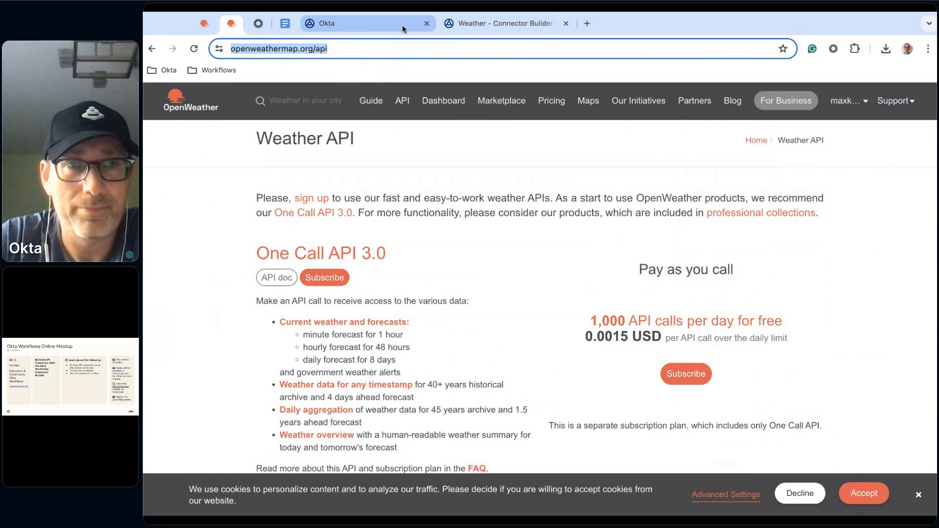
pyautogui.click(451, 27)
pyautogui.click(385, 29)
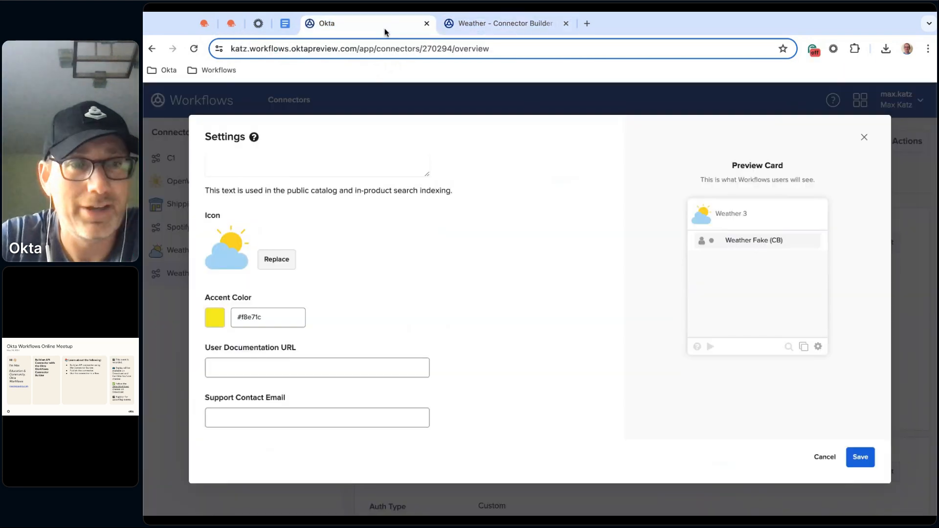
pyautogui.click(304, 361)
pyautogui.hotkey('ctrl', 'v')
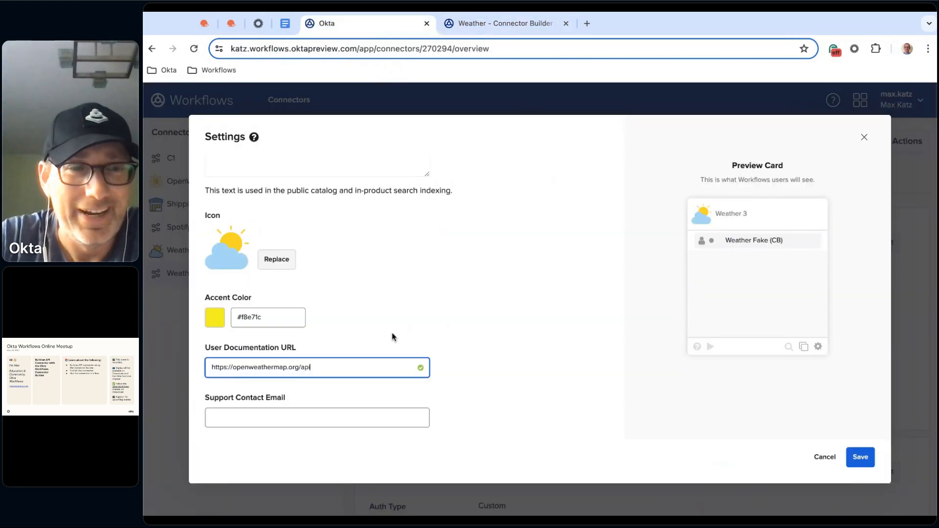
# Enter the support contact's email address and save the Weather 3 connector settings
pyautogui.click(352, 421)
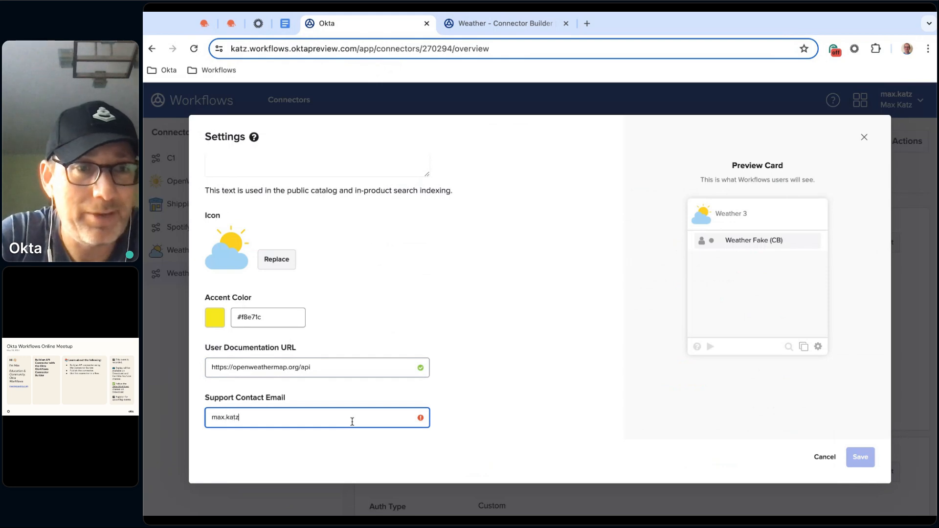
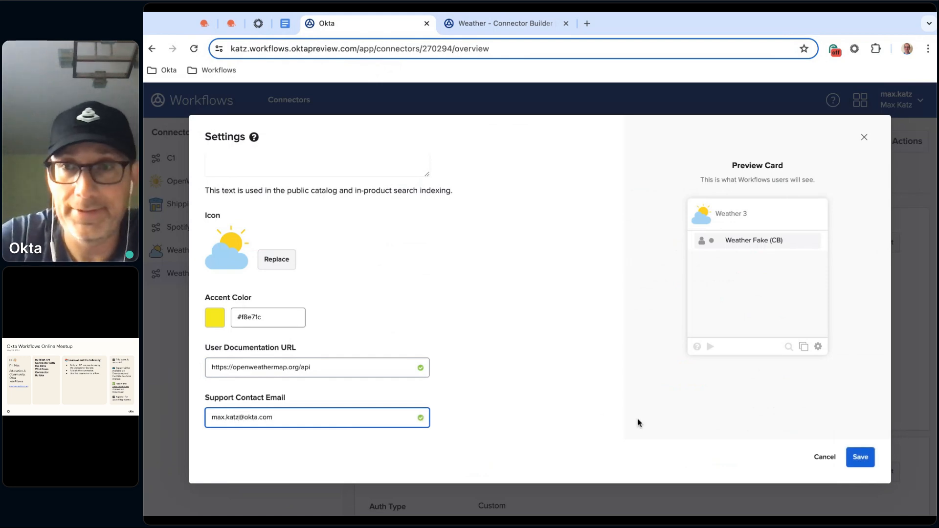
pyautogui.click(639, 423)
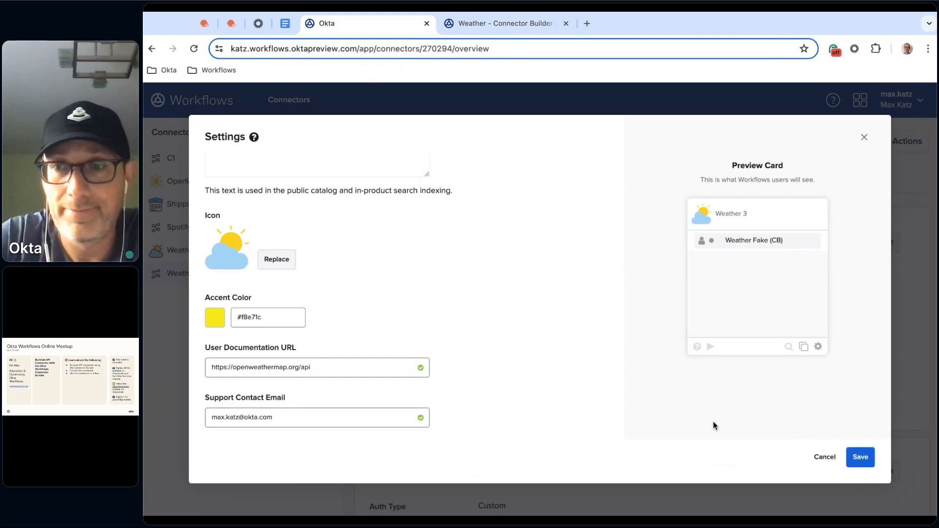
pyautogui.click(861, 458)
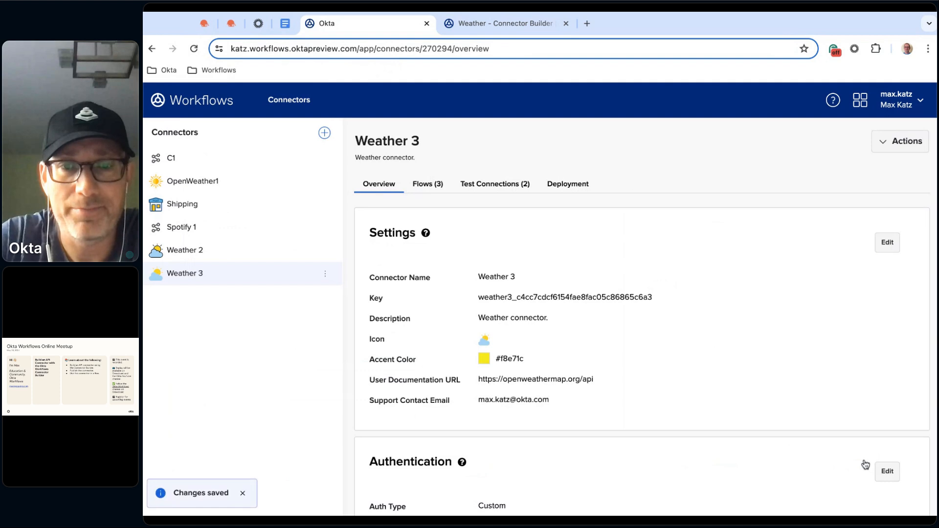
pyautogui.scroll(-2, 739, 367)
pyautogui.scroll(2, 739, 367)
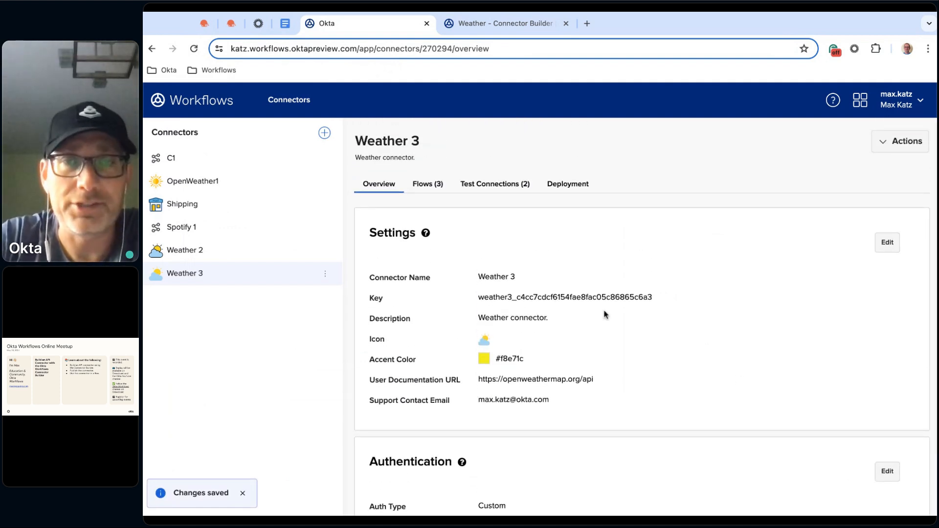
# Create two test versions of the Weather 3 connector and deploy version 2 to the organization
pyautogui.click(569, 186)
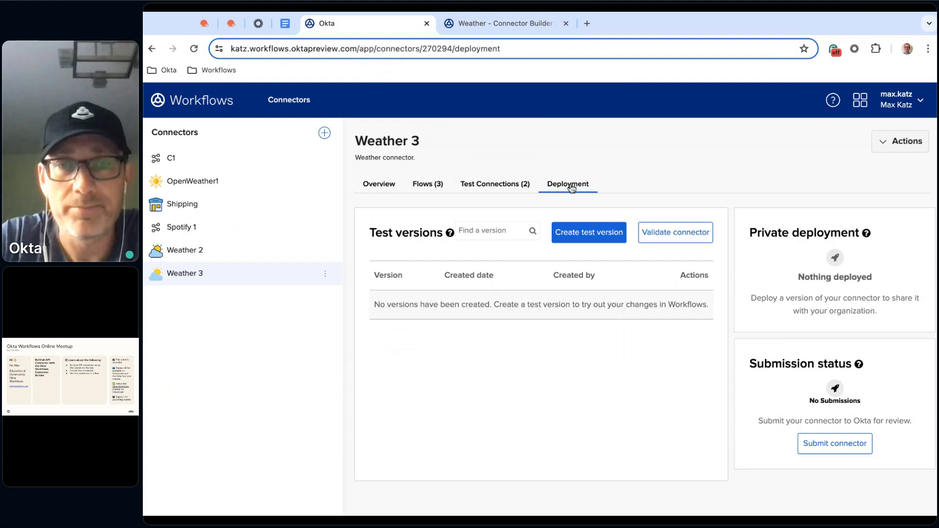
pyautogui.click(605, 239)
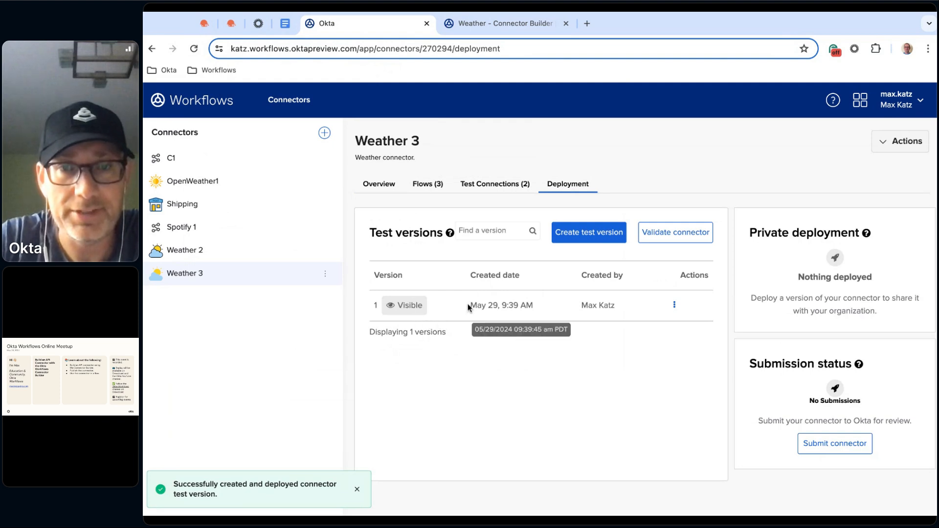
pyautogui.click(593, 238)
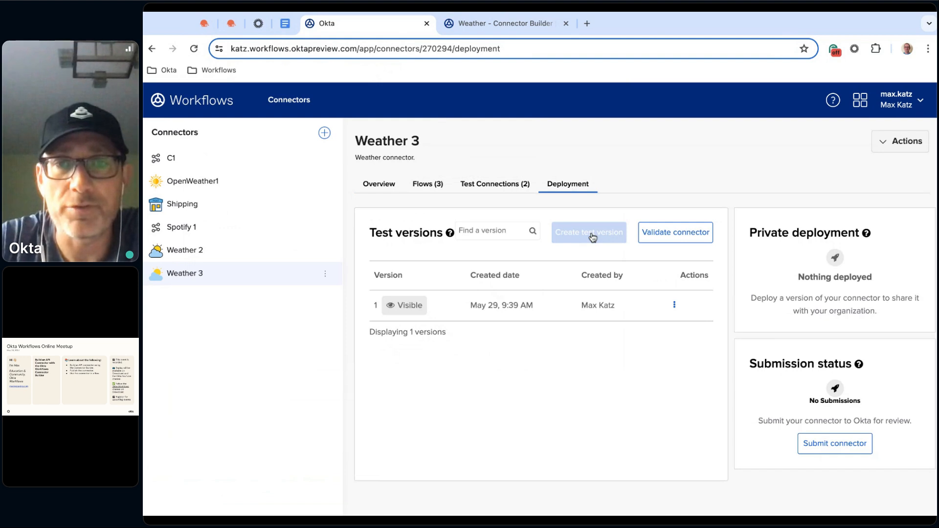
pyautogui.click(675, 305)
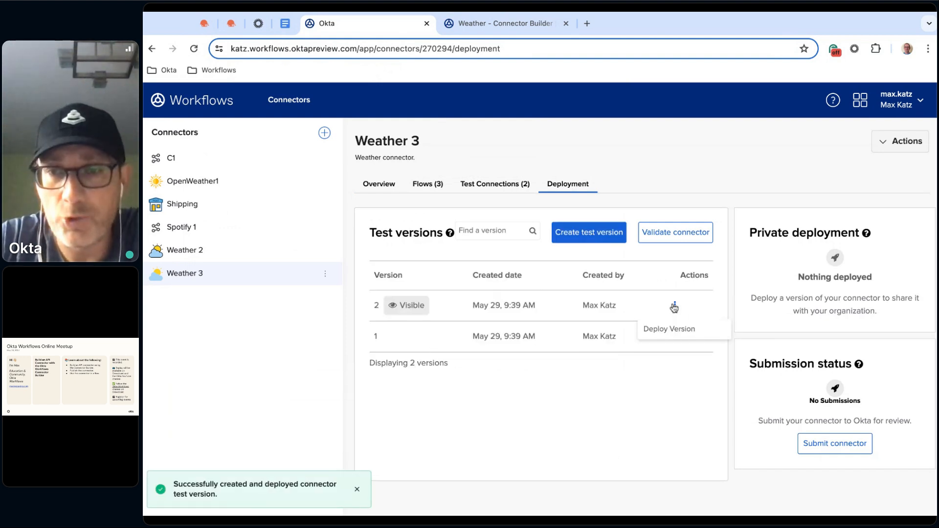
pyautogui.click(666, 331)
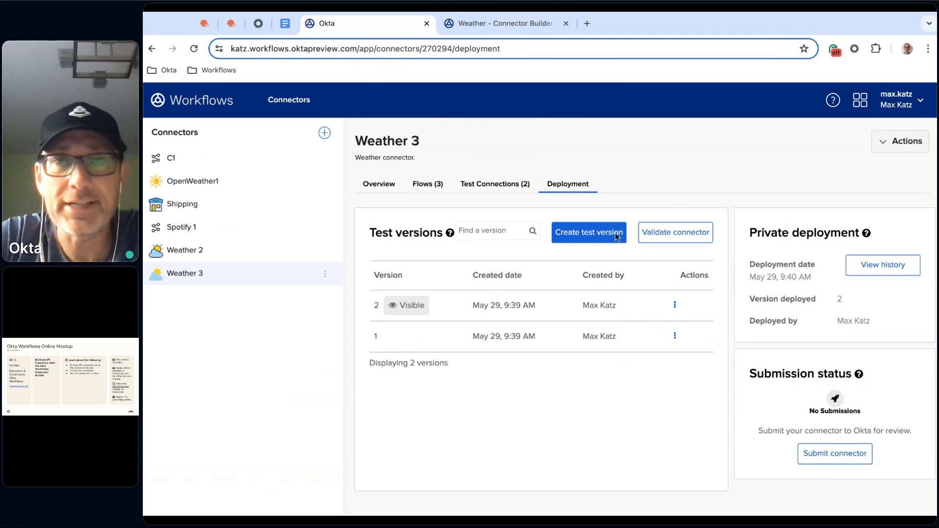
# Reload the Weather - Connector Builder flow and add the Weather action from the Weather 3 connector
pyautogui.click(487, 24)
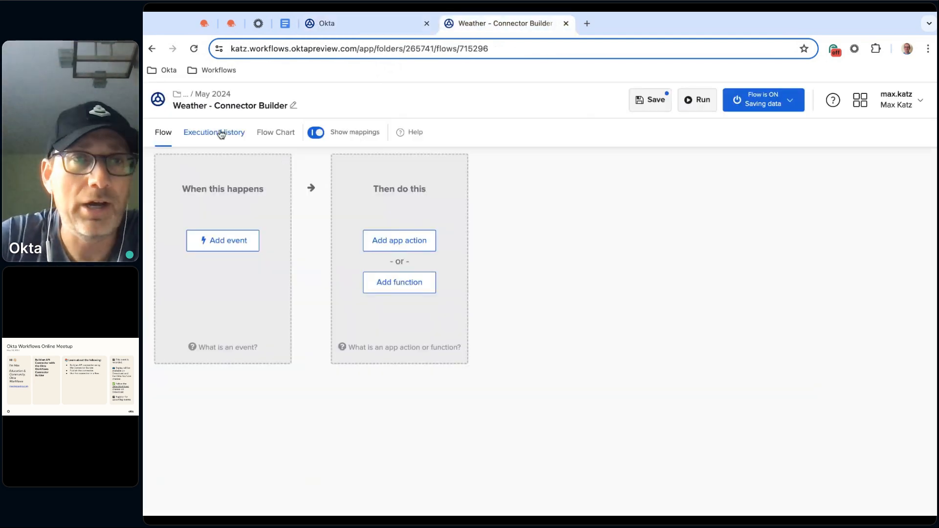
pyautogui.click(195, 49)
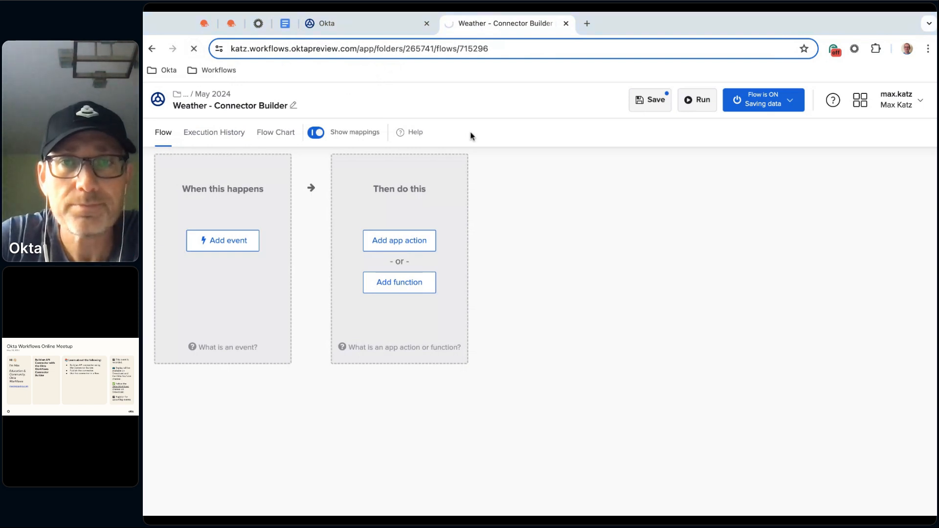
pyautogui.click(650, 100)
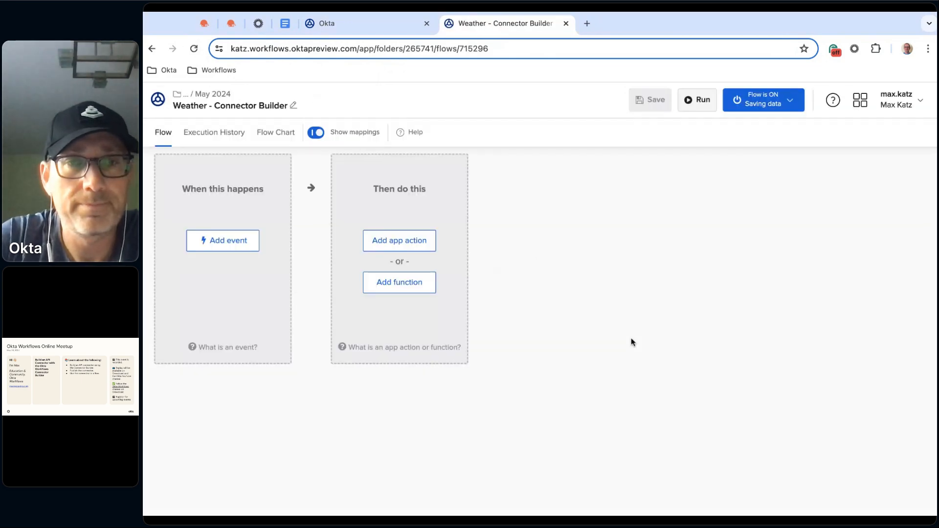
pyautogui.click(386, 242)
pyautogui.write('we')
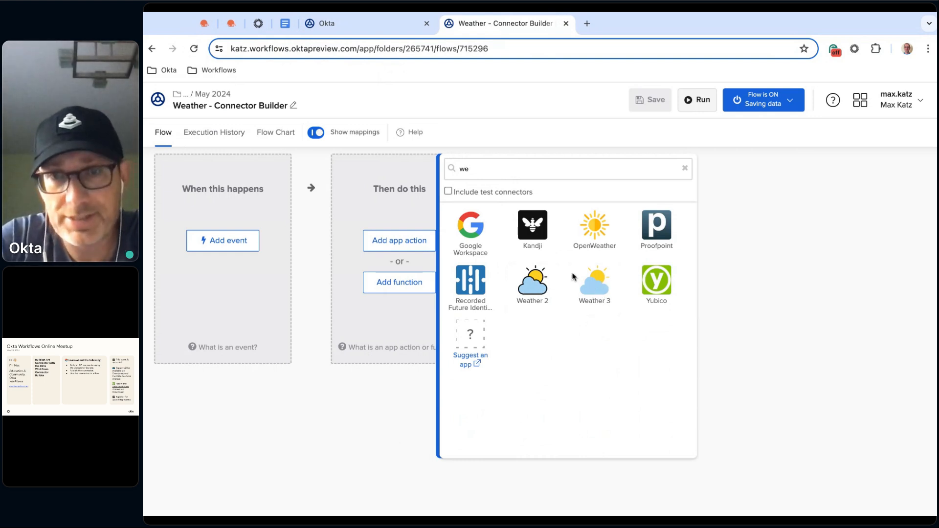
pyautogui.click(602, 300)
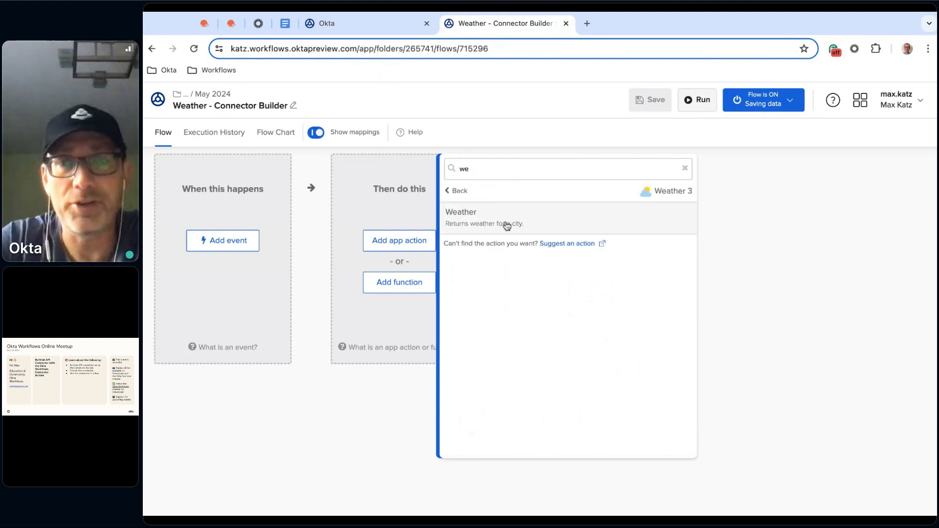
pyautogui.click(544, 230)
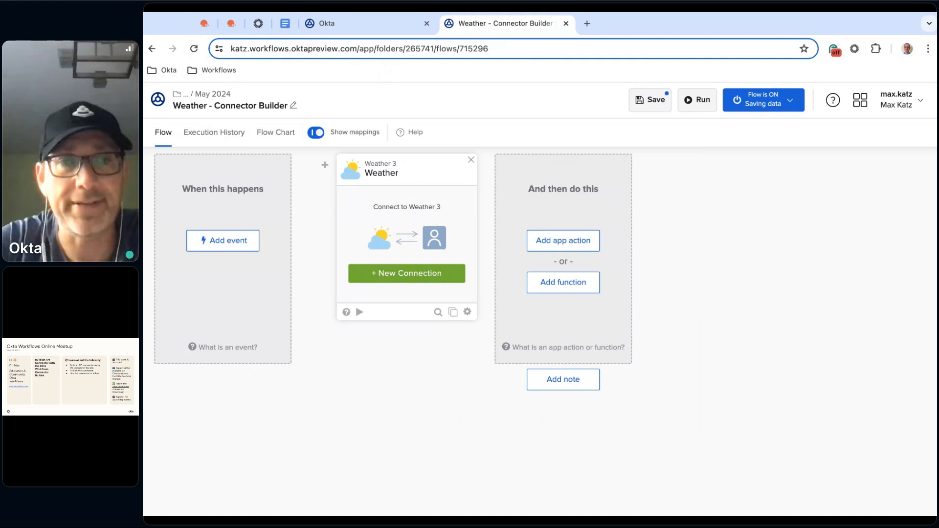
# Create a connection named Weather 3 (Workflows) for the Weather card, pasting the Meetup Workflows API key copied from OpenWeather
pyautogui.click(411, 280)
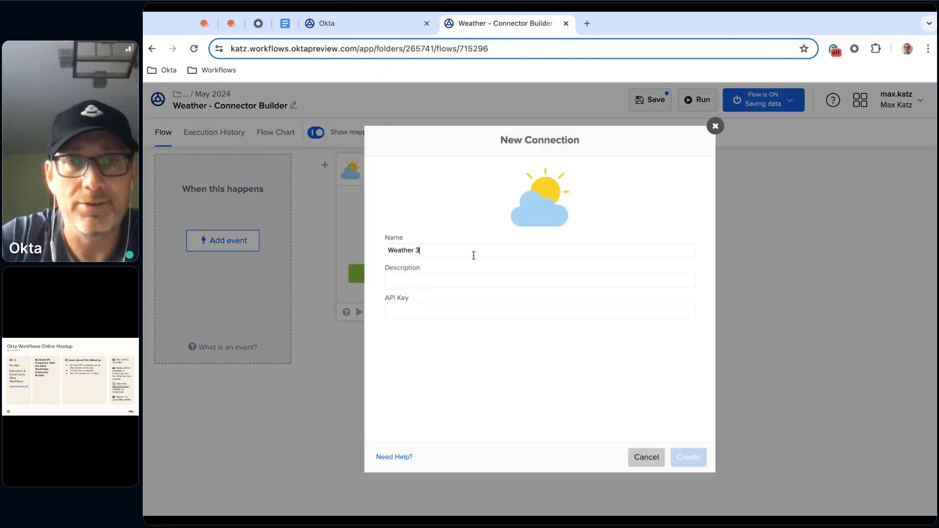
pyautogui.write('(Workflows)')
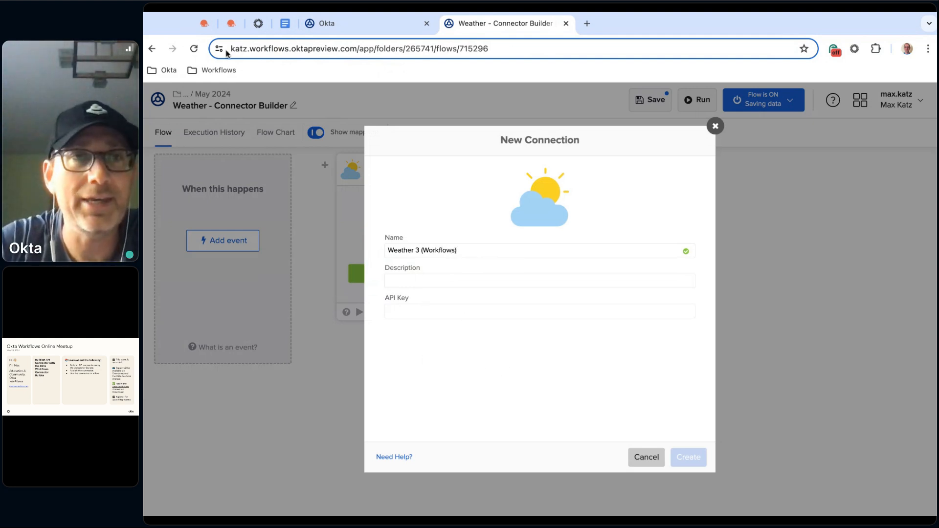
pyautogui.click(204, 23)
pyautogui.doubleClick(362, 295)
pyautogui.hotkey('ctrl', 'c')
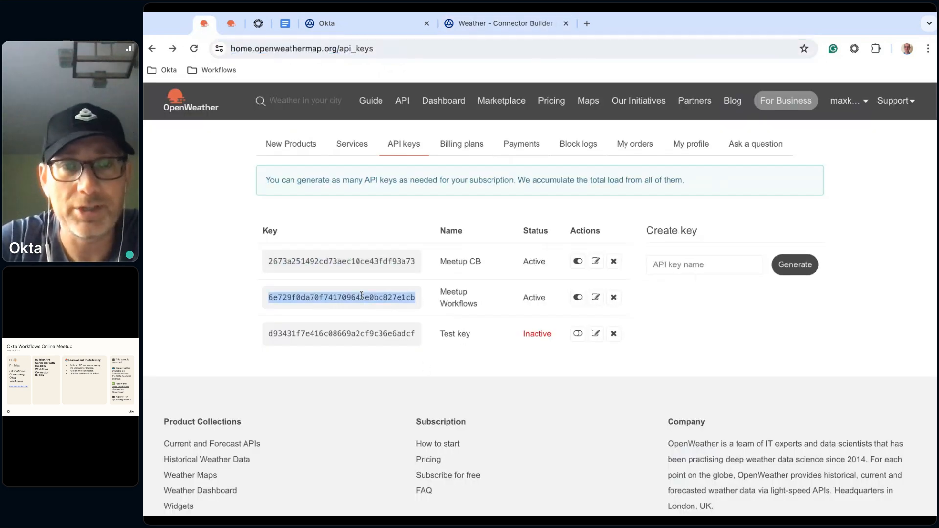
pyautogui.click(489, 23)
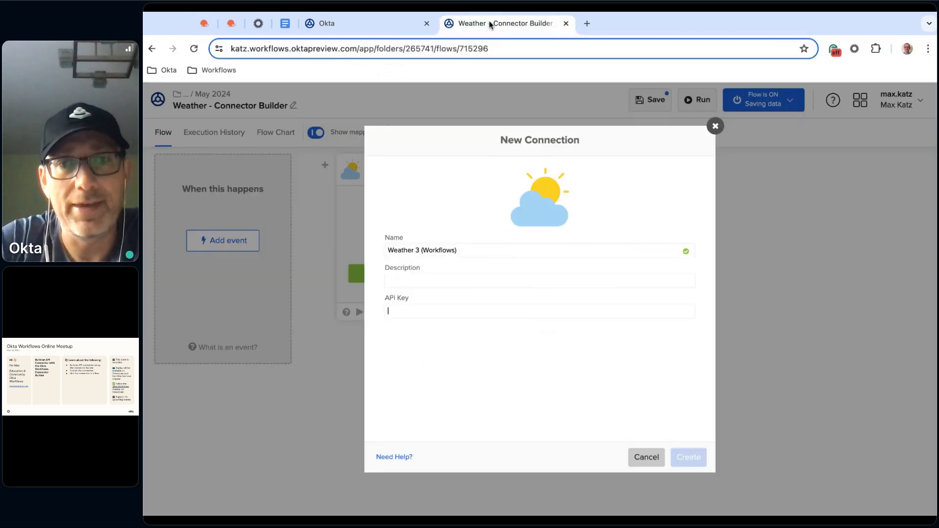
pyautogui.click(437, 305)
pyautogui.hotkey('ctrl', 'v')
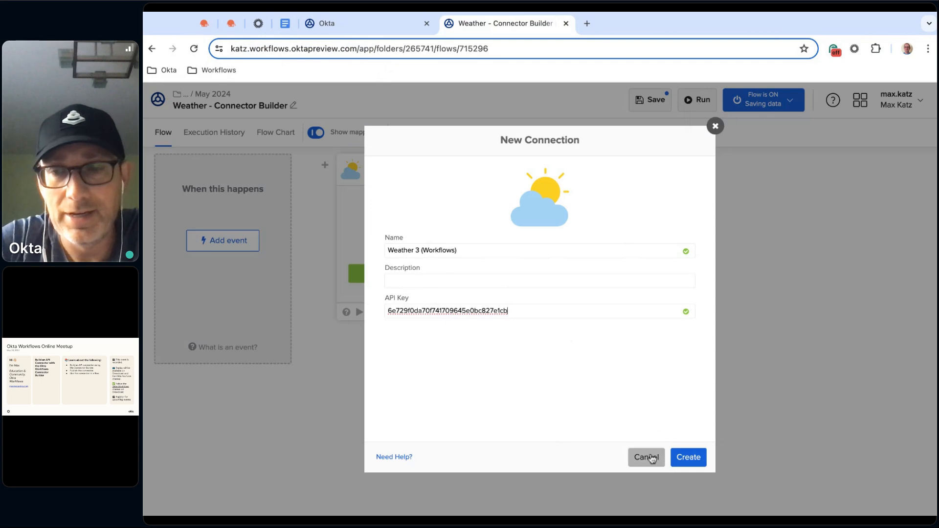
pyautogui.click(688, 457)
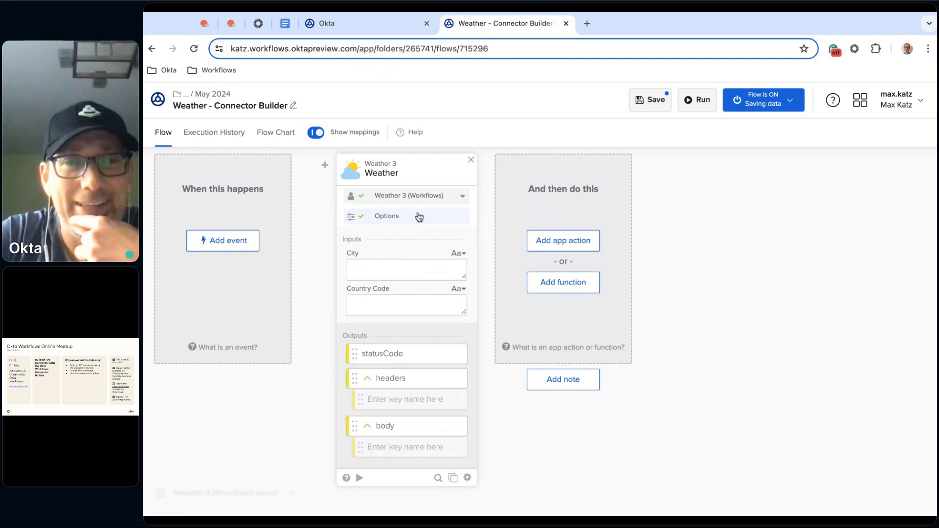
# Save the Weather card's options with Metric units and set City to Rome and Country Code to IT
pyautogui.click(397, 218)
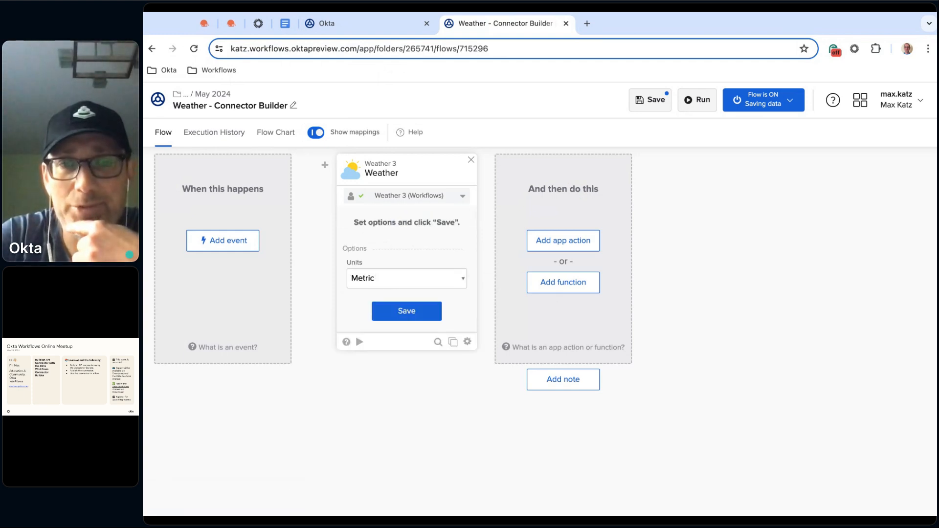
pyautogui.click(398, 311)
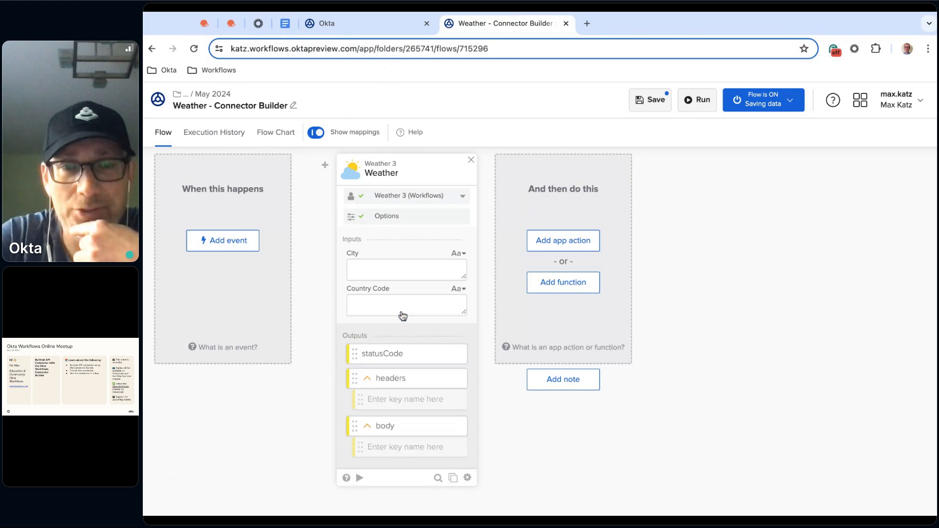
pyautogui.click(422, 267)
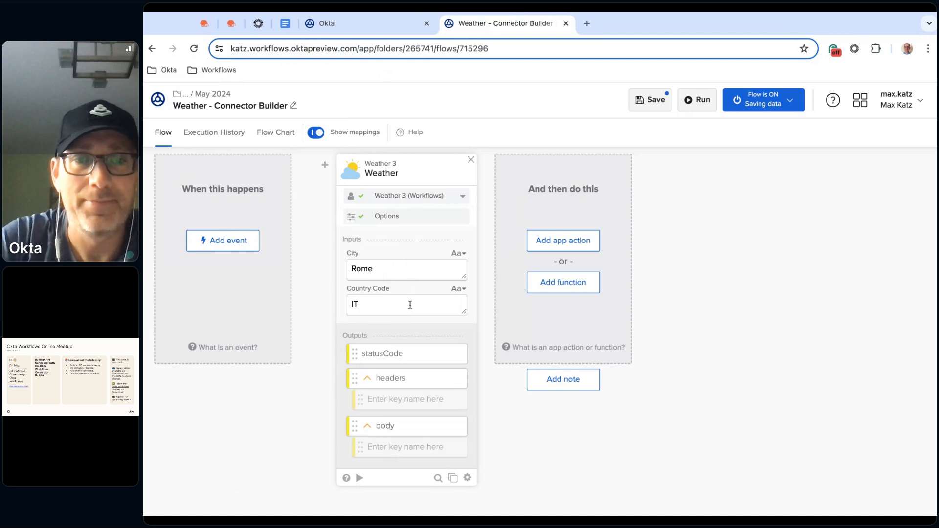
# Test the Weather card with its Rome, IT inputs and examine the returned body
pyautogui.click(359, 478)
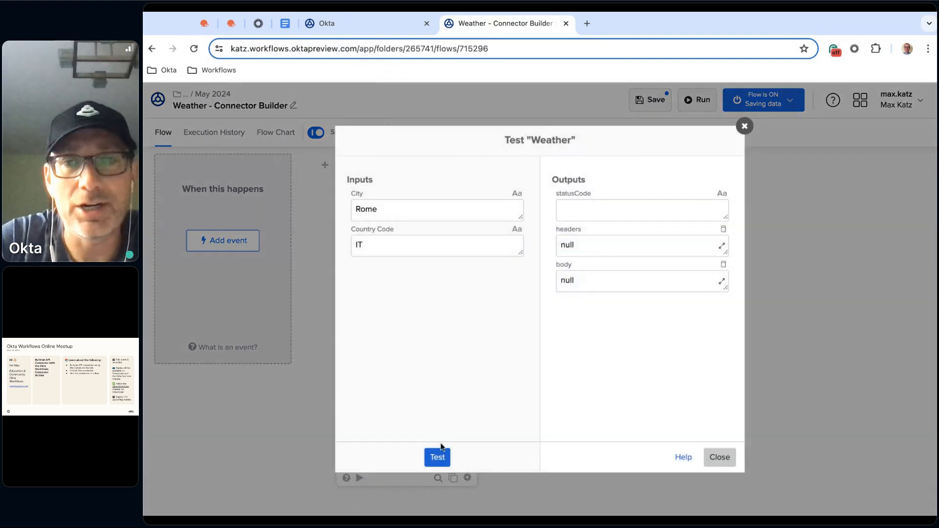
pyautogui.click(437, 456)
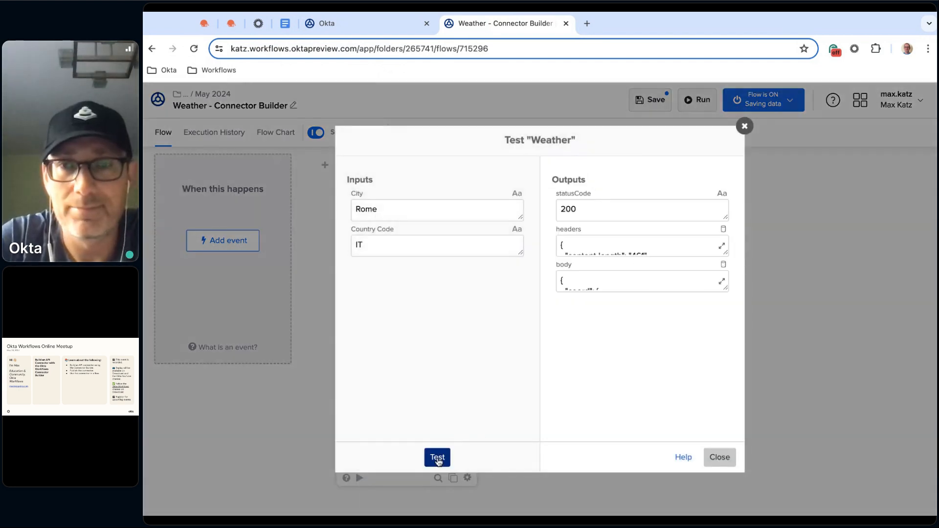
pyautogui.moveTo(726, 288); pyautogui.dragTo(726, 376)
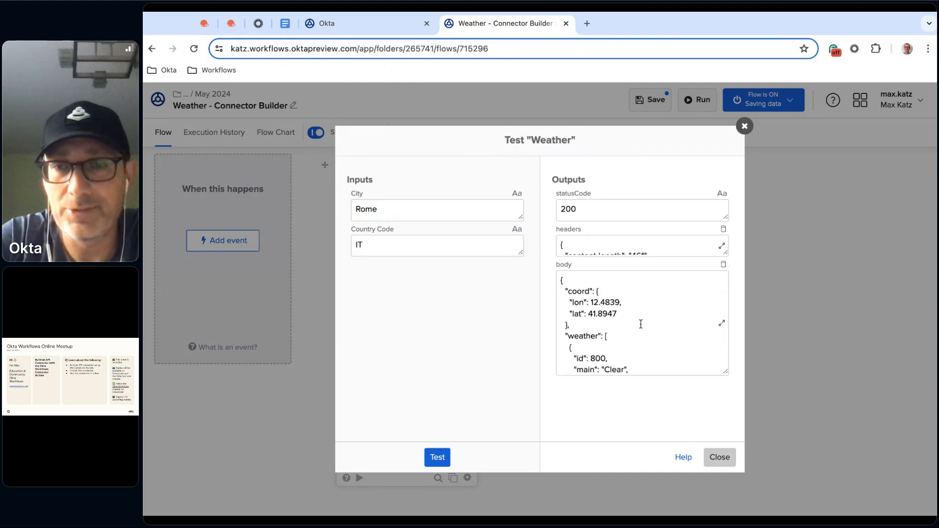
pyautogui.scroll(-5, 686, 326)
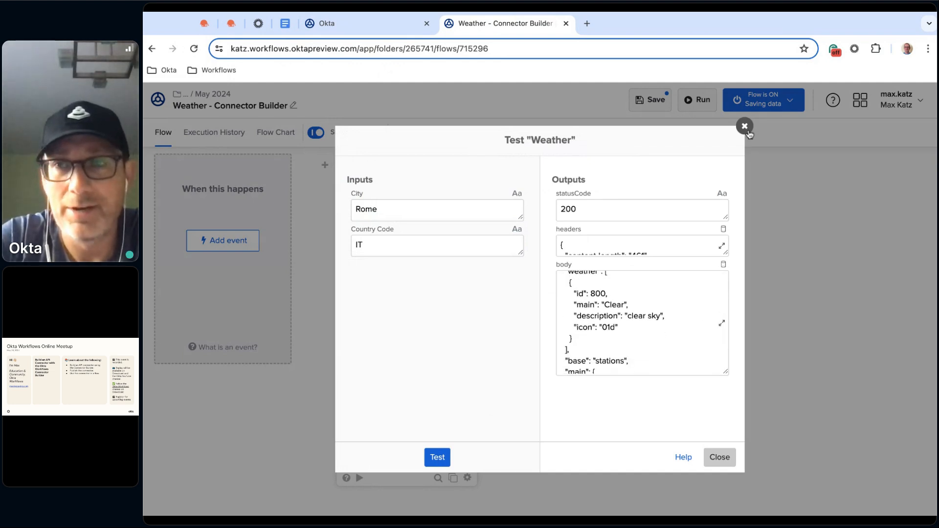
pyautogui.click(747, 128)
# Run the whole flow and inspect the Weather card's full body output in the execution details
pyautogui.click(700, 103)
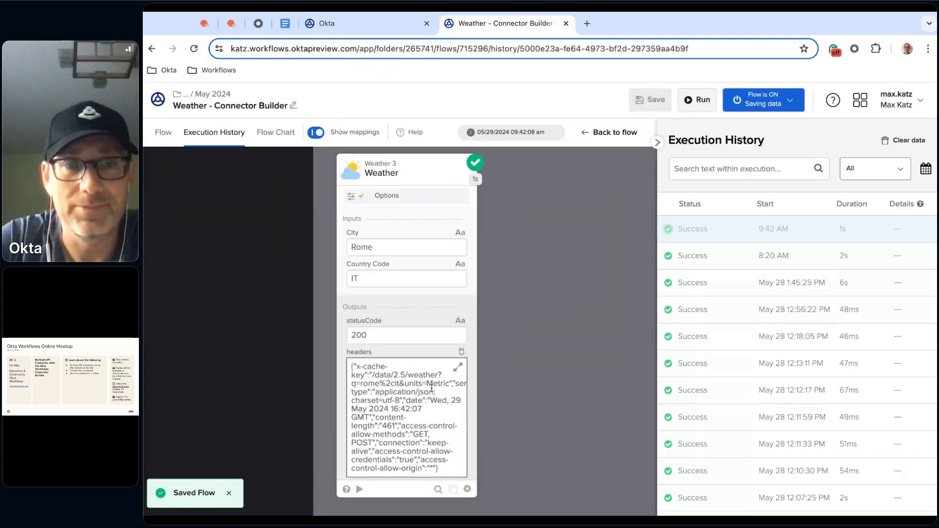
pyautogui.scroll(-2, 433, 379)
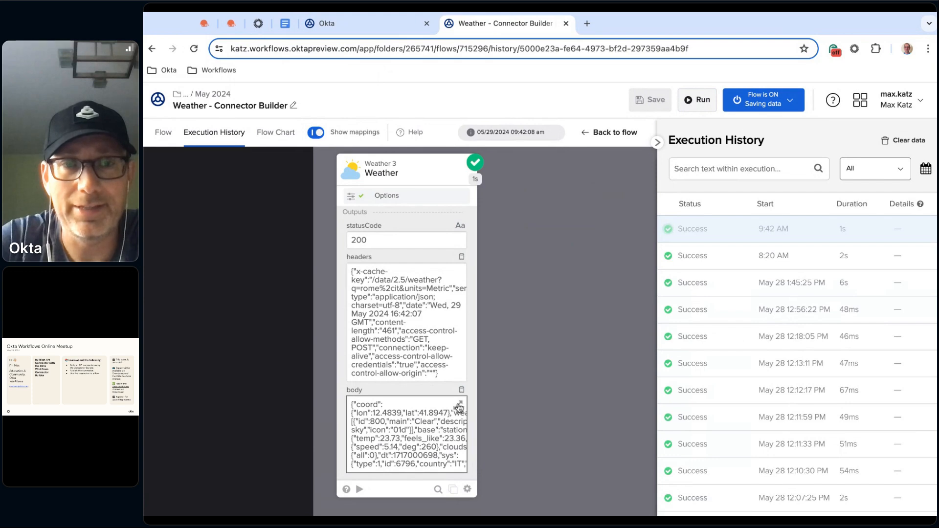
pyautogui.click(459, 407)
pyautogui.scroll(-3, 644, 210)
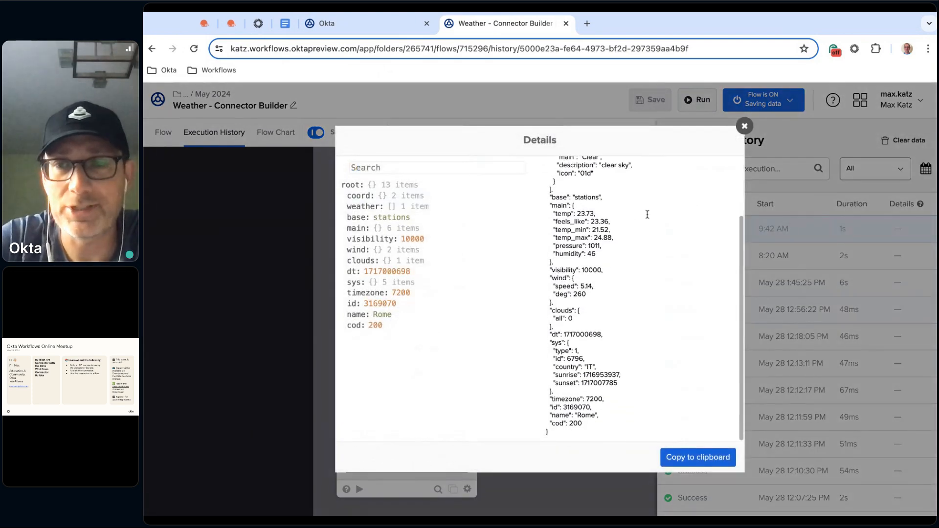
pyautogui.scroll(3, 644, 210)
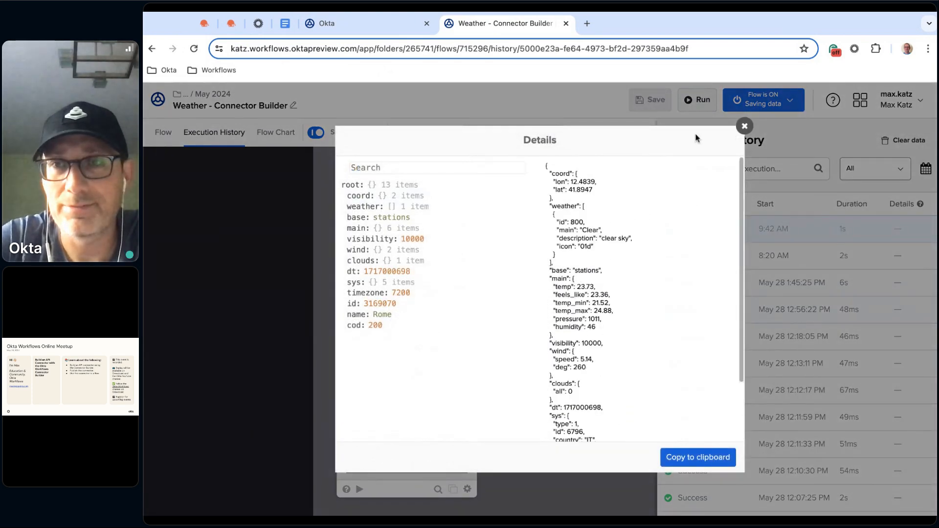
pyautogui.click(745, 127)
pyautogui.click(164, 132)
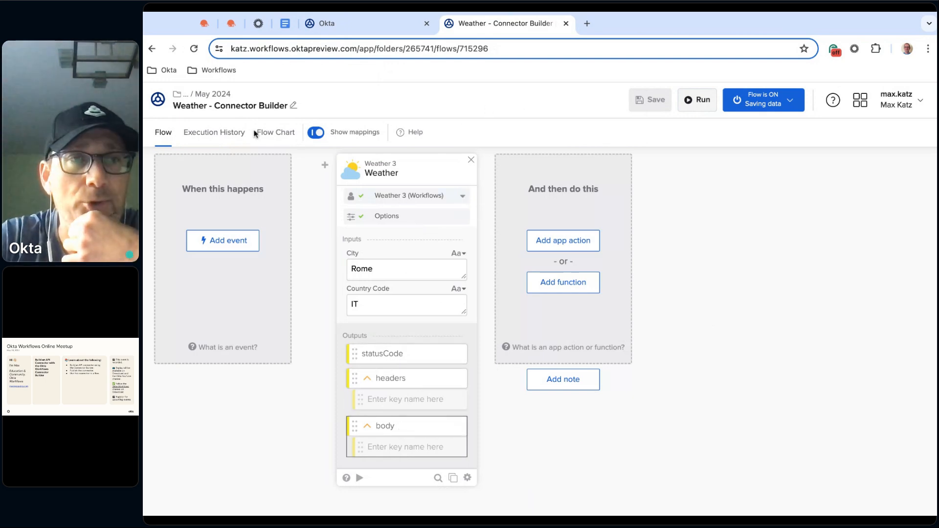
# Reopen the latest run in the execution history and review the JSON structure of the Weather body output
pyautogui.click(234, 132)
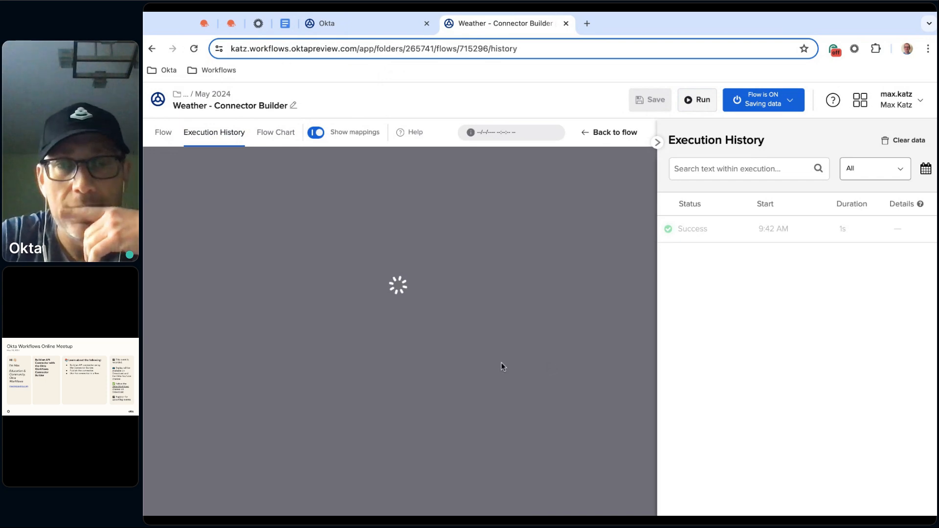
pyautogui.scroll(-3, 441, 392)
pyautogui.click(459, 408)
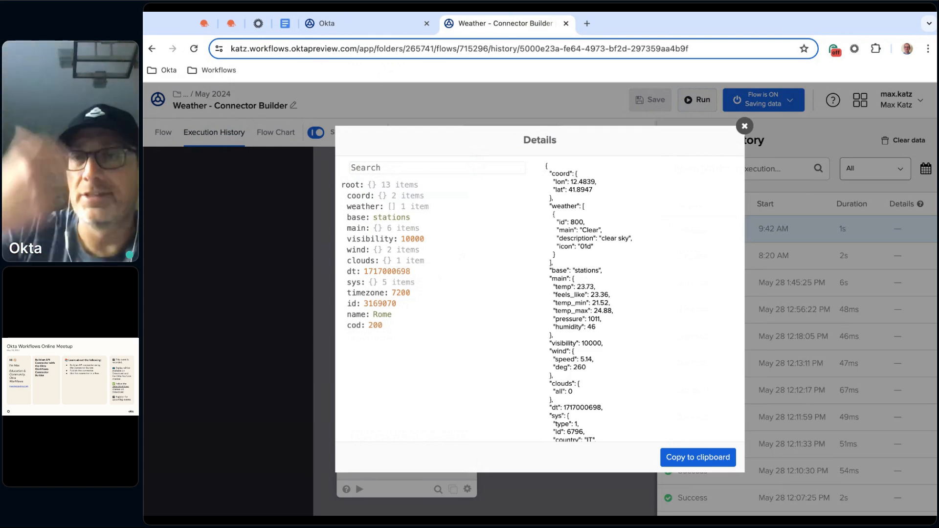
pyautogui.click(744, 127)
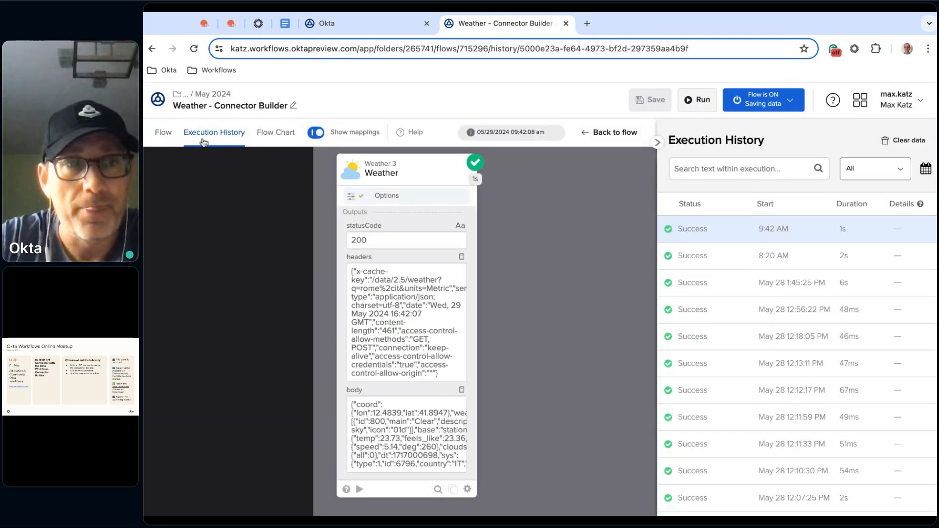
# Add an Okta Read User action after the Weather card, save it with all default output fields and review those outputs
pyautogui.click(163, 132)
pyautogui.click(564, 241)
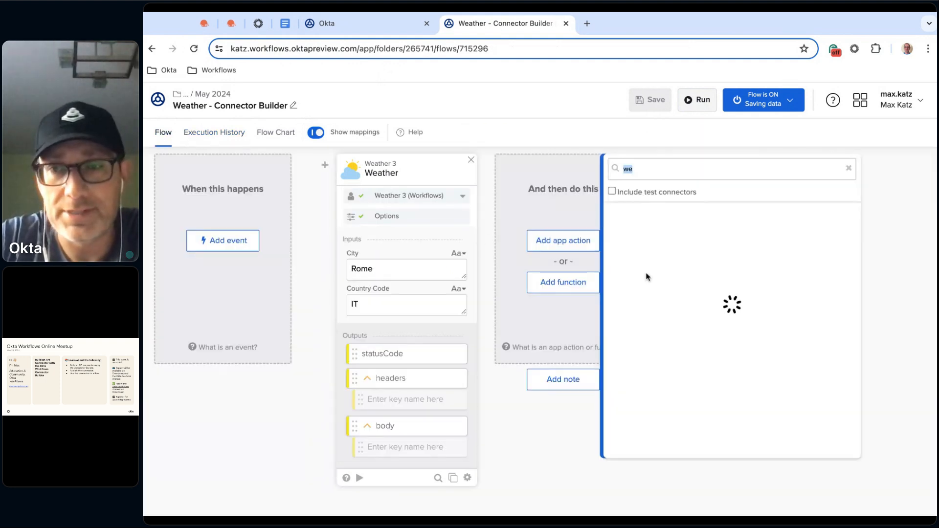
pyautogui.write('ok')
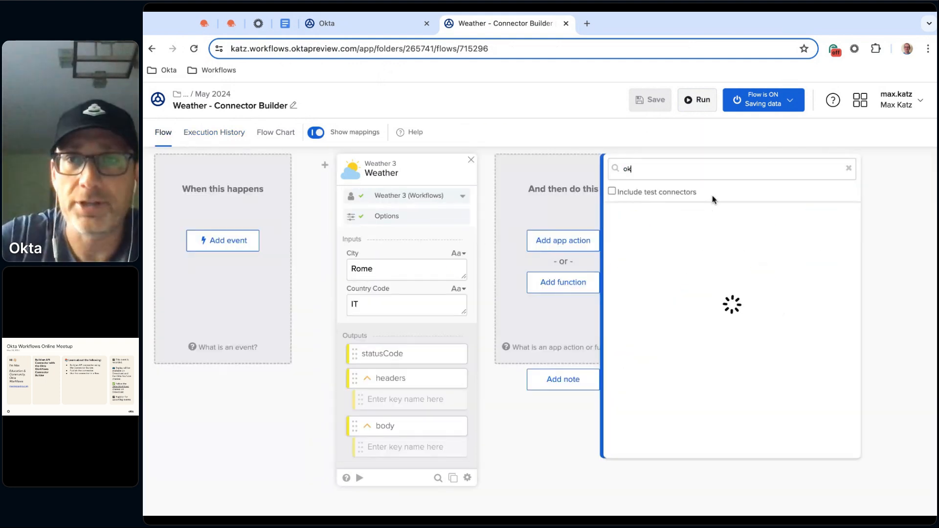
pyautogui.click(635, 225)
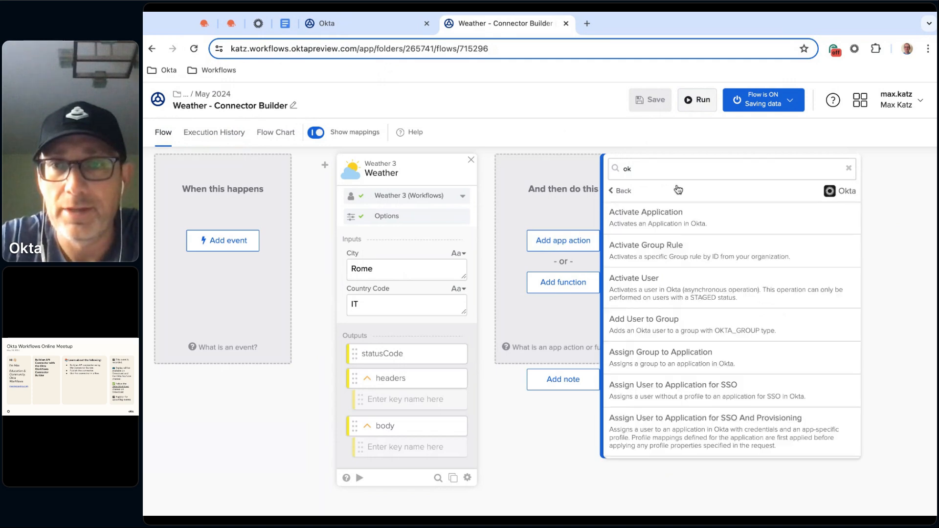
pyautogui.press('BackSpace')
pyautogui.press('BackSpace')
pyautogui.write('read')
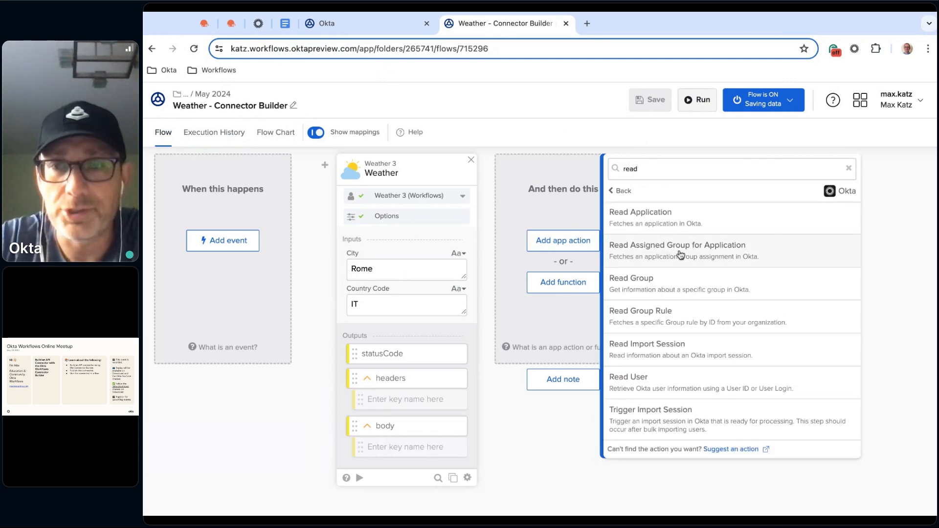
pyautogui.click(660, 388)
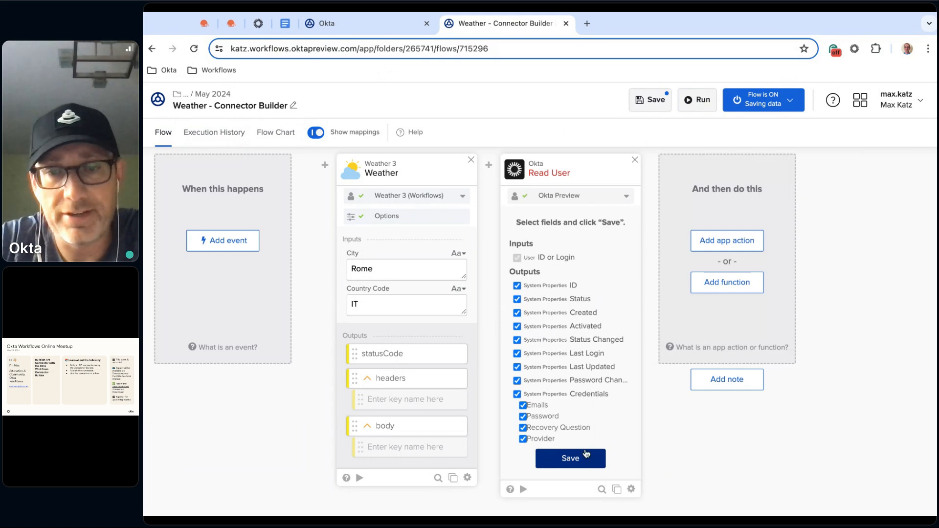
pyautogui.click(592, 459)
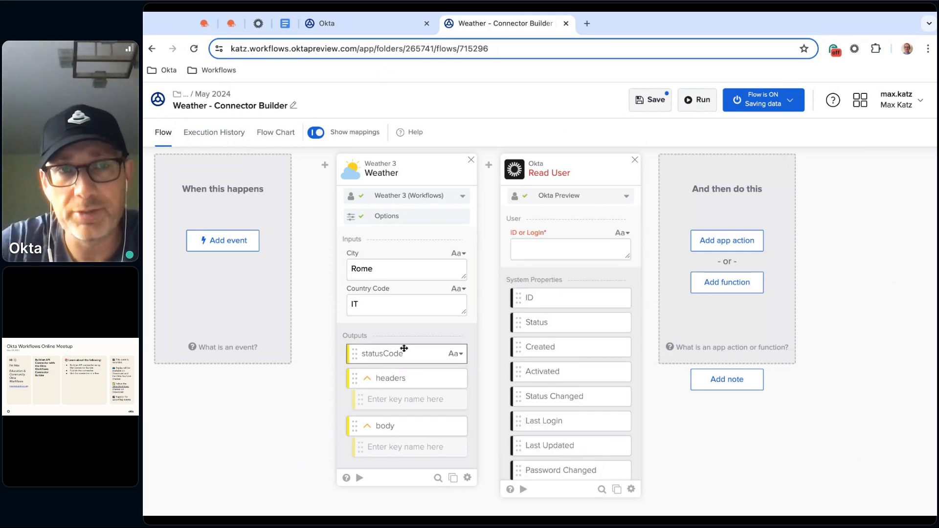
pyautogui.scroll(-3, 573, 315)
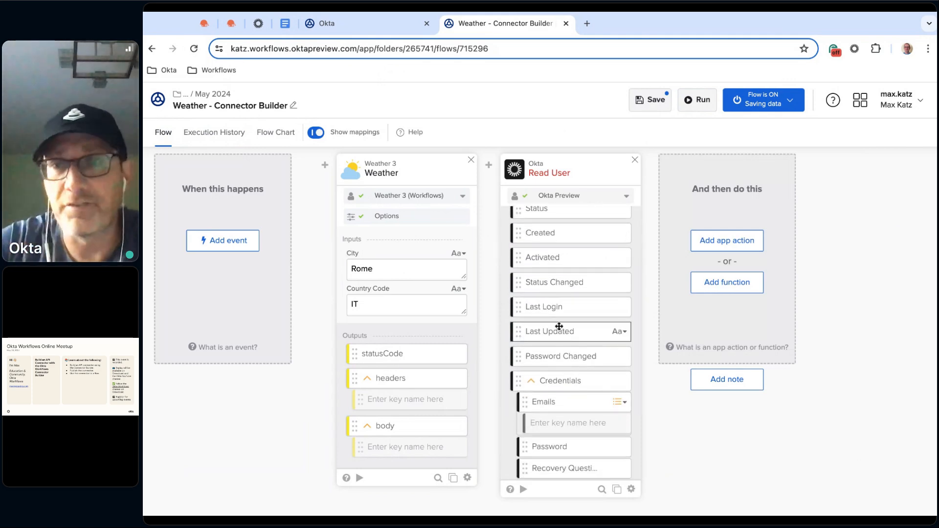
pyautogui.scroll(-1, 559, 327)
pyautogui.scroll(-4, 560, 327)
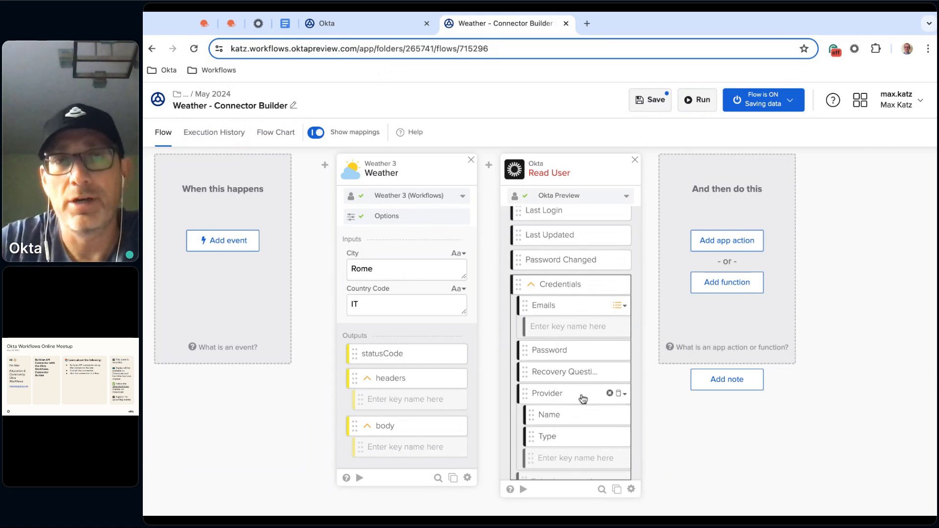
# Open the Weather action flow of the Weather 3 connector and examine the output group defined on its Return Outputs card
pyautogui.click(359, 25)
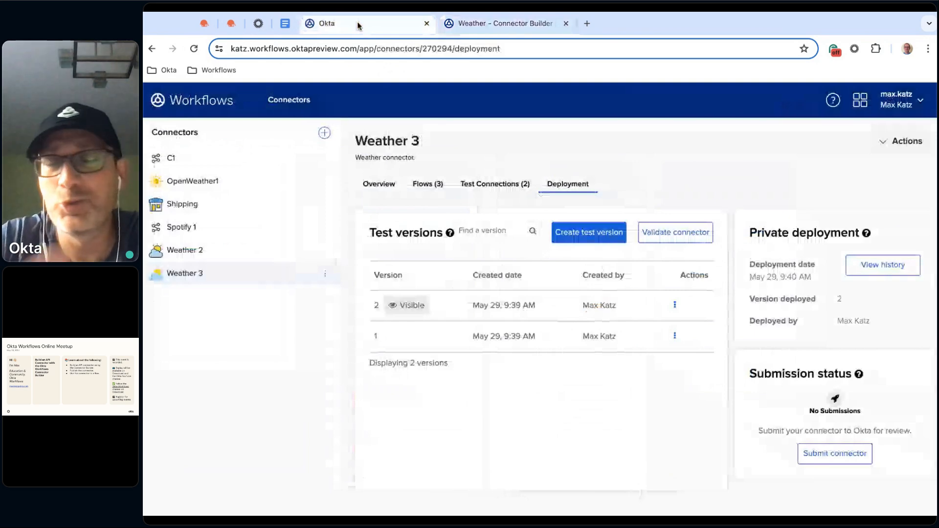
pyautogui.click(428, 184)
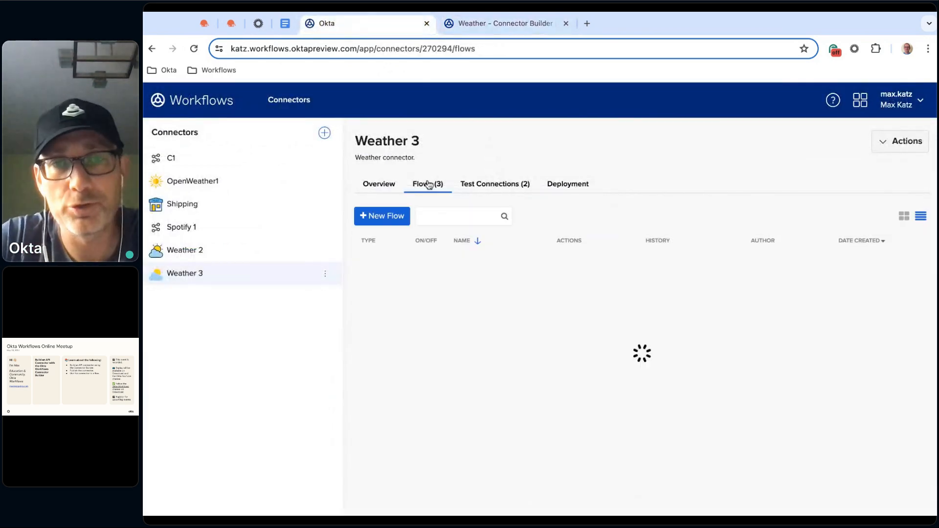
pyautogui.click(470, 275)
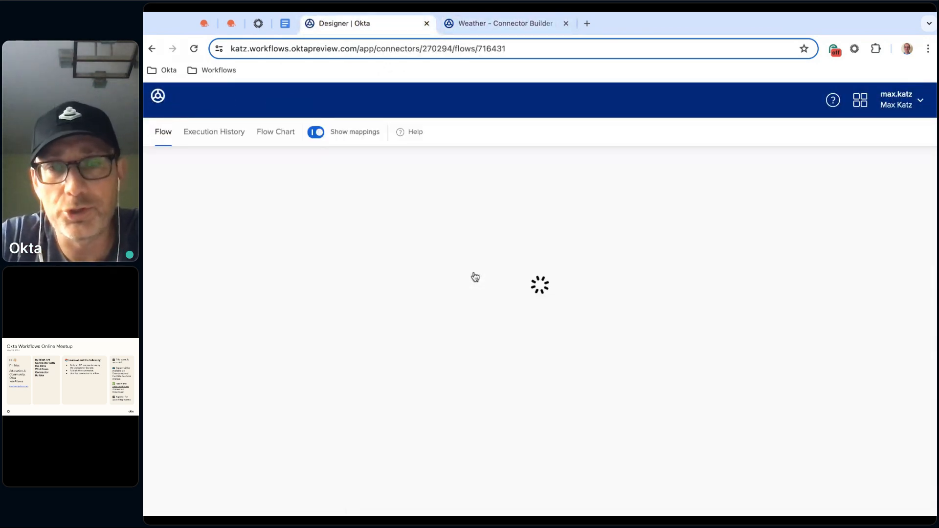
pyautogui.hscroll(1, 628, 416)
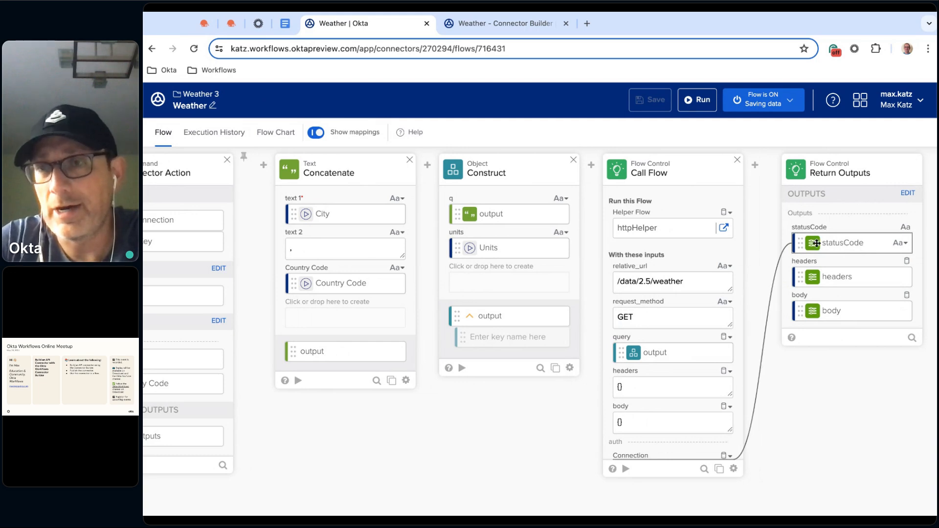
pyautogui.click(908, 194)
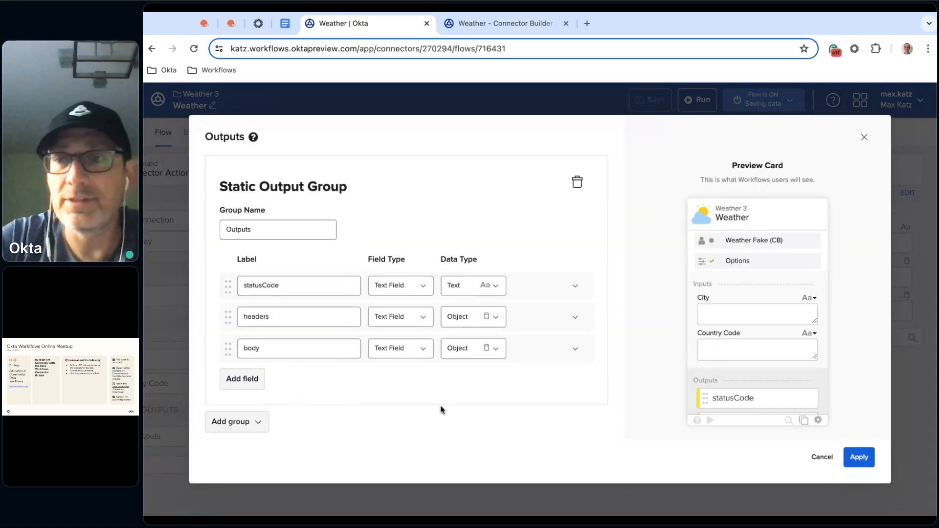
pyautogui.click(827, 460)
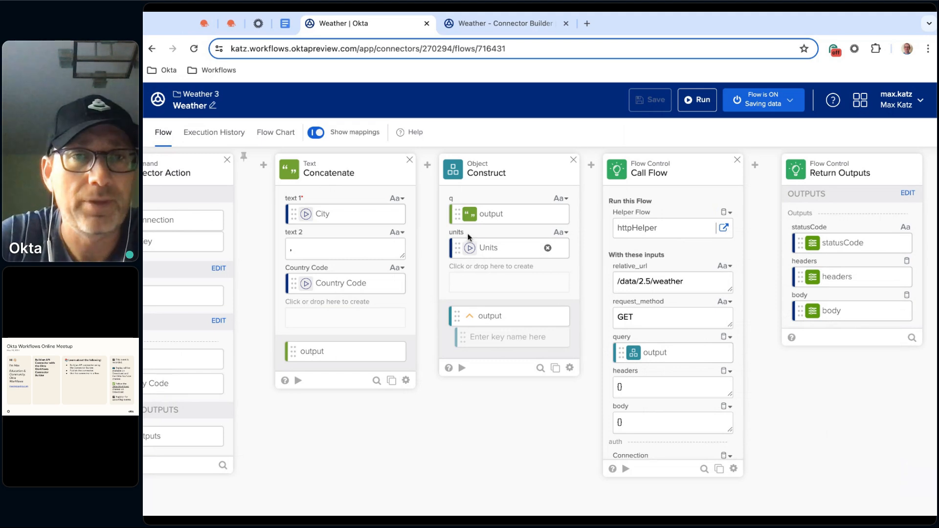
pyautogui.hscroll(-3, 474, 390)
# Return to the Weather 3 connector and review its overview settings, authentication, flows, test connections and deployment versions
pyautogui.click(198, 94)
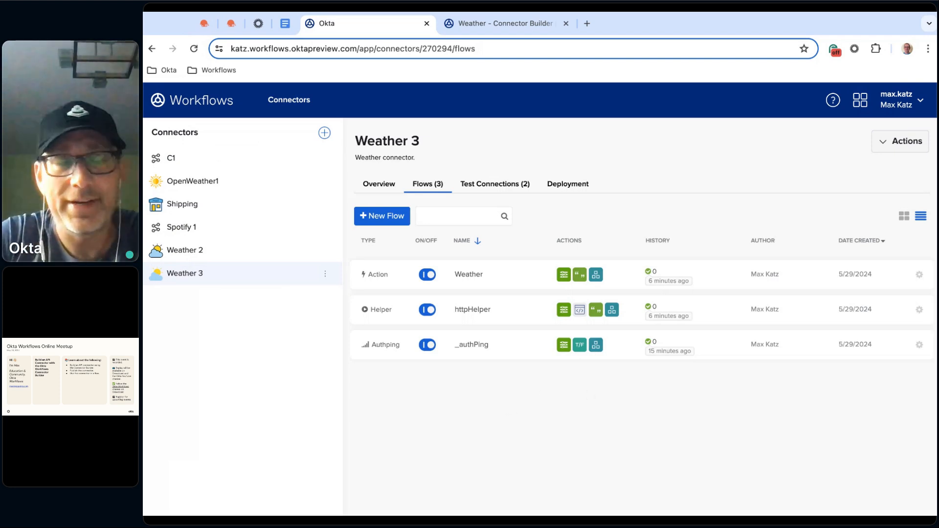
pyautogui.click(378, 189)
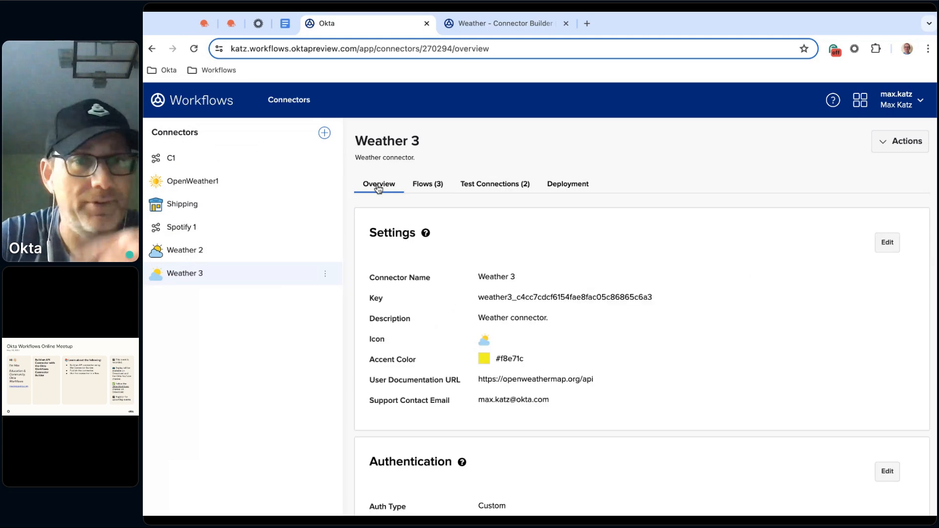
pyautogui.scroll(-1, 514, 258)
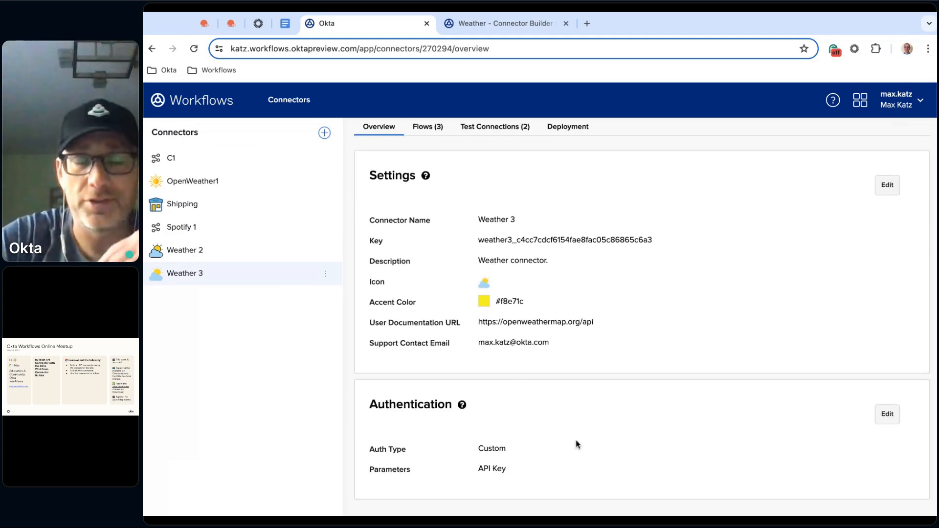
pyautogui.scroll(1, 567, 465)
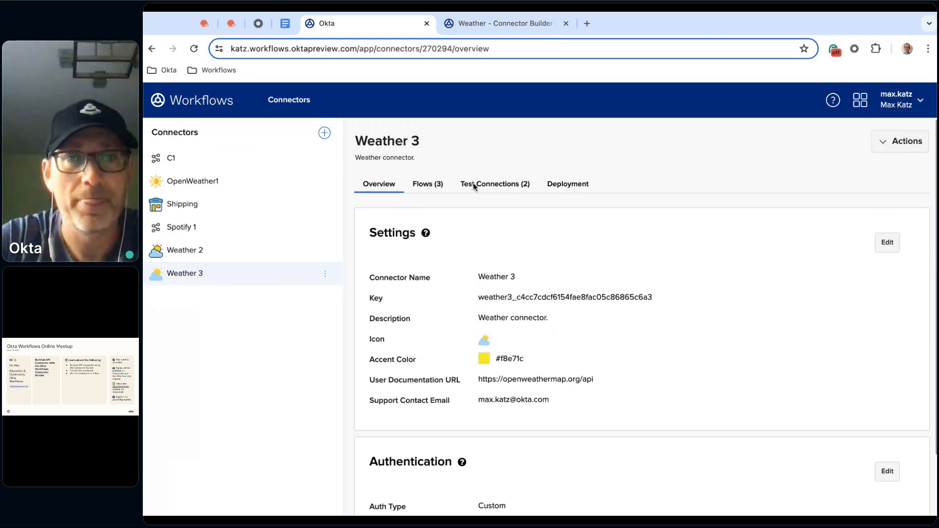
pyautogui.click(427, 184)
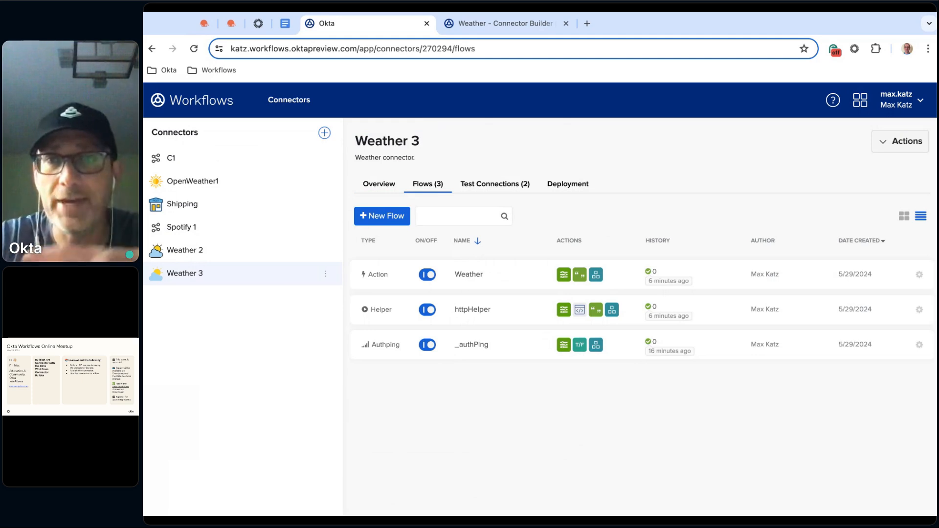
pyautogui.moveTo(466, 275)
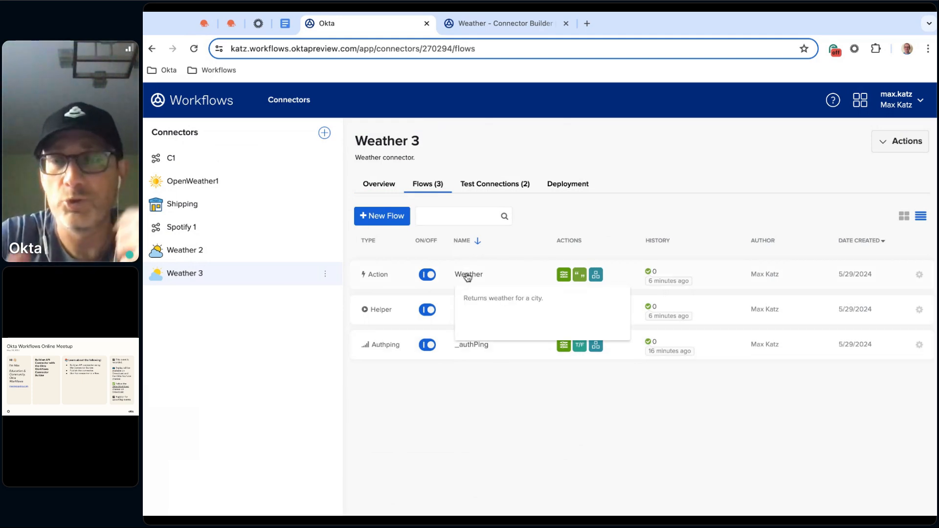
pyautogui.click(510, 185)
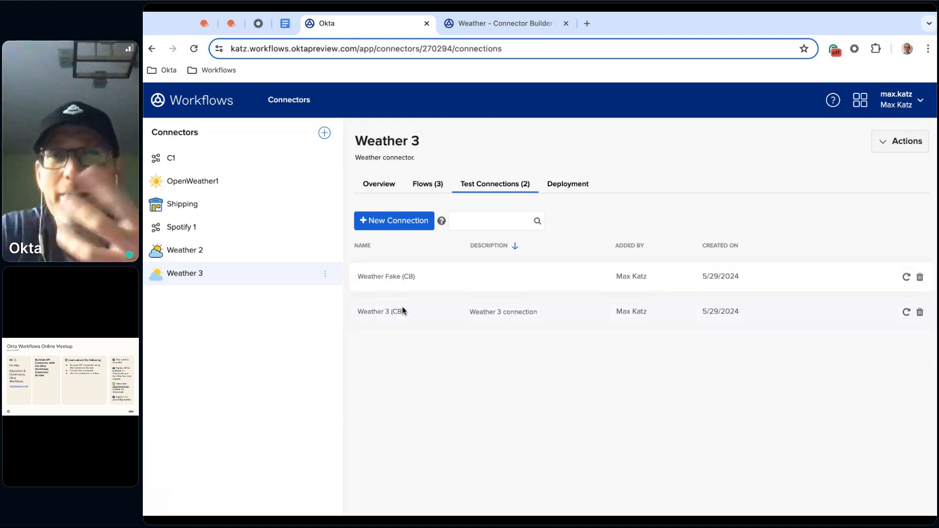
pyautogui.click(566, 184)
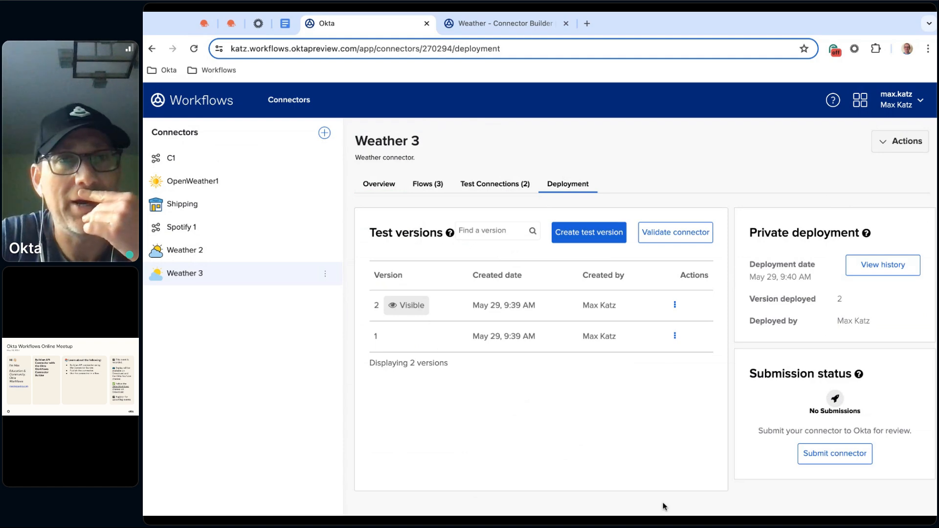
# Back in the Weather - Connector Builder flow, set the Read User card's ID or Login to 123 and save the flow
pyautogui.click(520, 24)
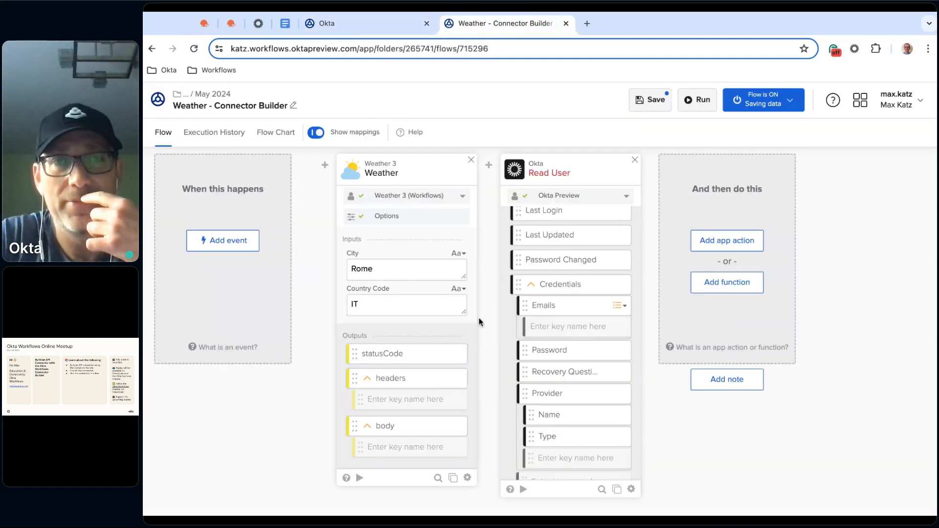
pyautogui.click(657, 103)
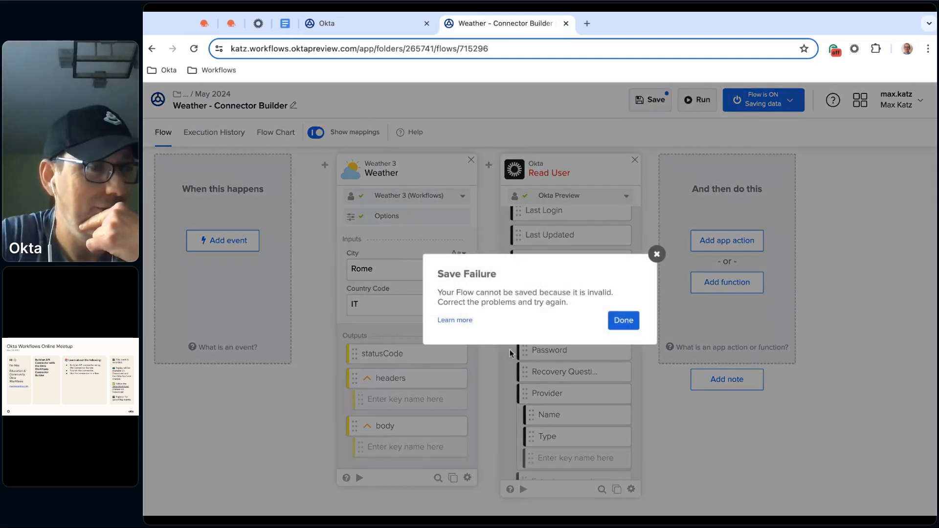
pyautogui.click(629, 320)
pyautogui.click(551, 249)
pyautogui.write('123')
pyautogui.click(651, 99)
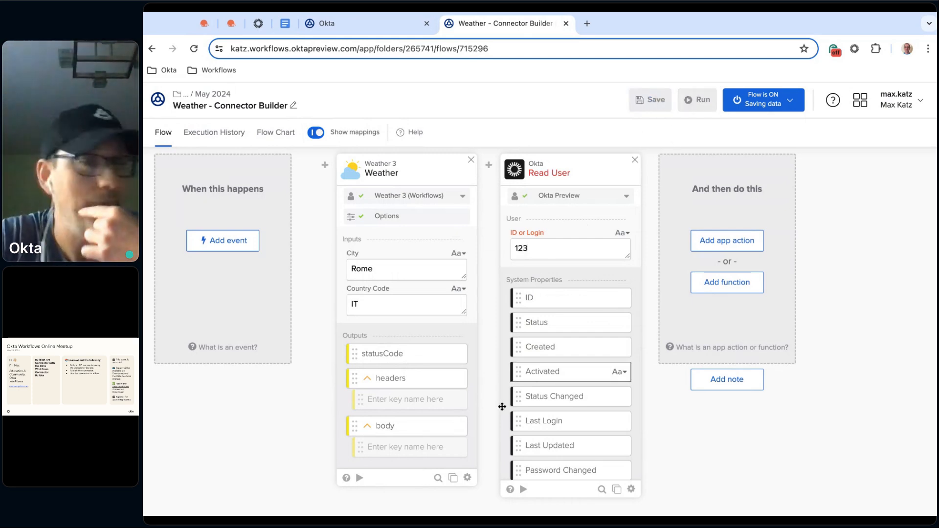